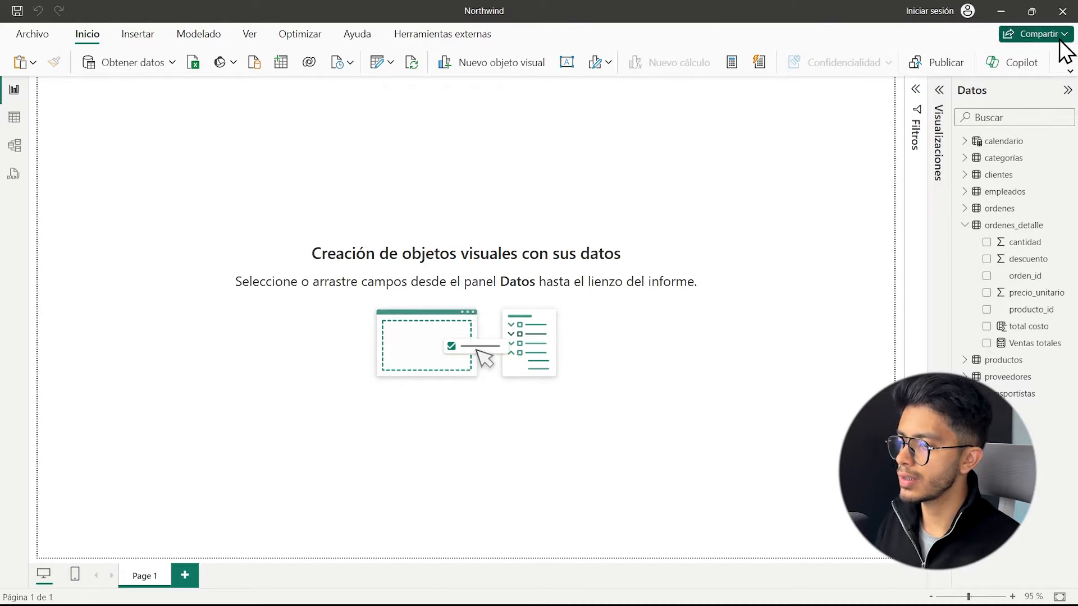
Add an empty table visual to the report page, widen it and place it near the middle of the canvas.
left_click(947, 104)
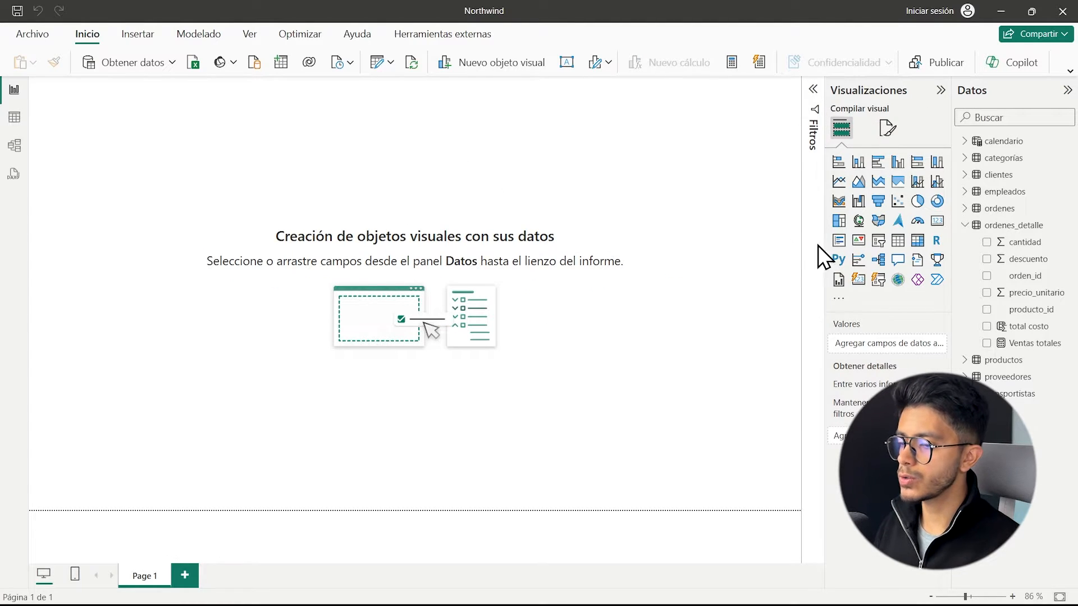
left_click(899, 242)
left_click_drag(97, 159, 290, 234)
left_click_drag(387, 328, 559, 339)
left_click_drag(407, 265, 422, 354)
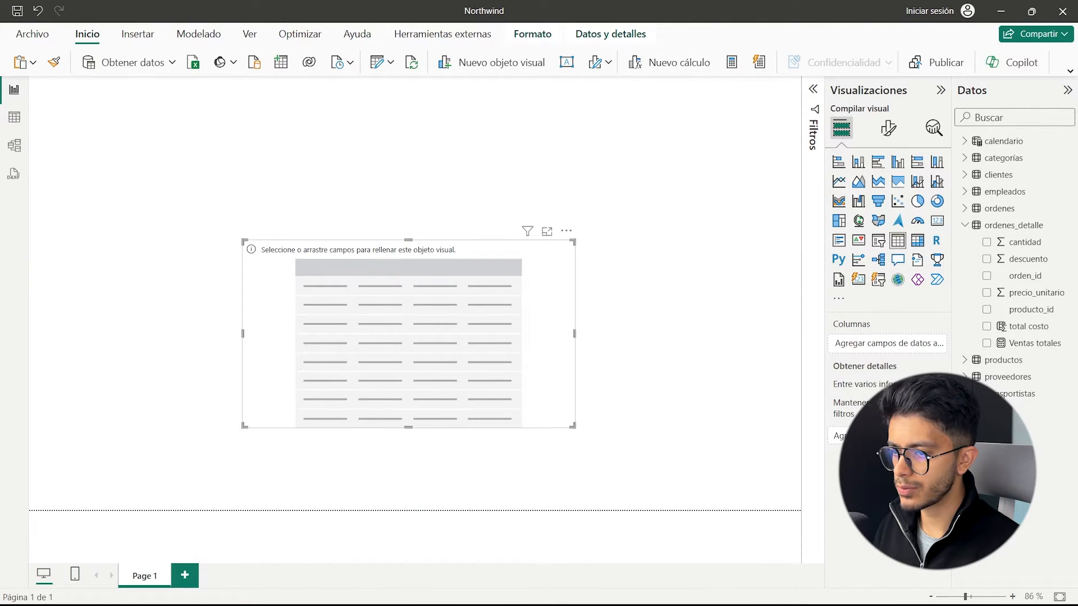
Add the categoría_nombre field from the categorías table to the table visual and enlarge the visual slightly.
left_click(966, 159)
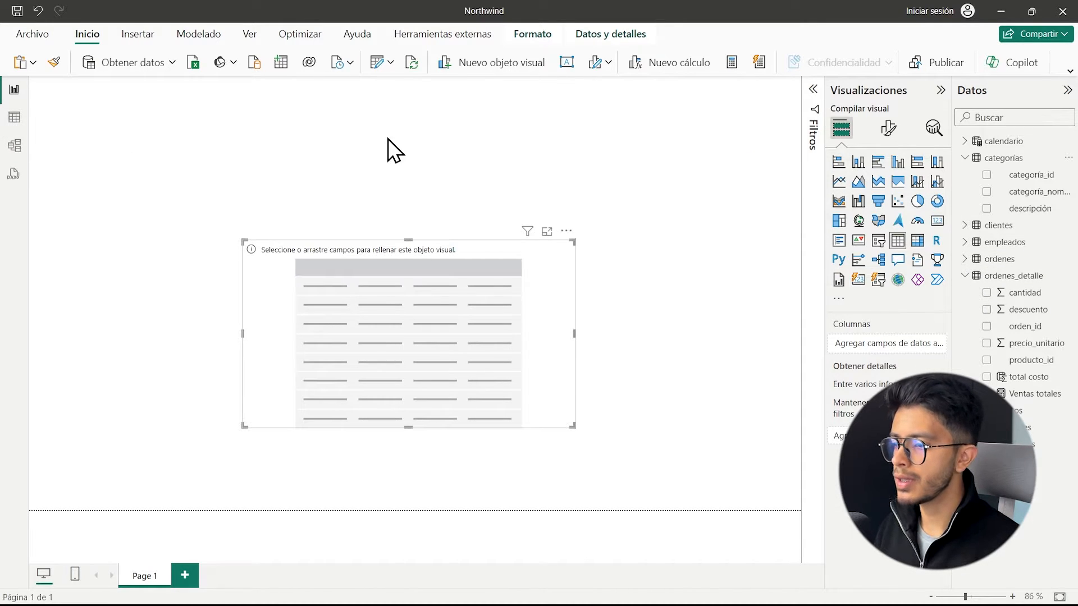
left_click(976, 247)
scroll(974, 357, "down", 1)
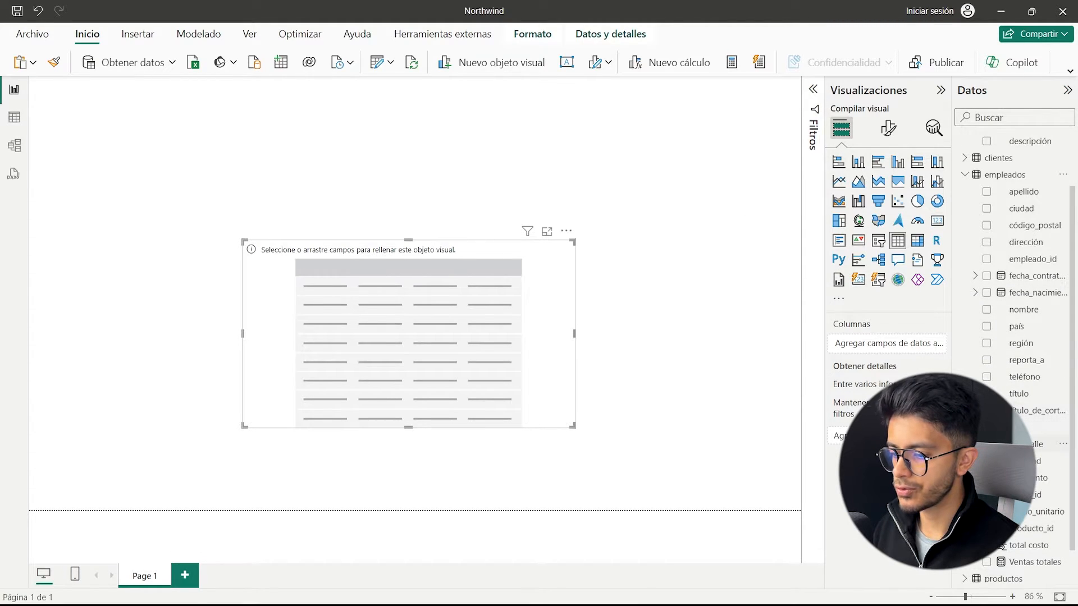
scroll(1010, 235, "up", 1)
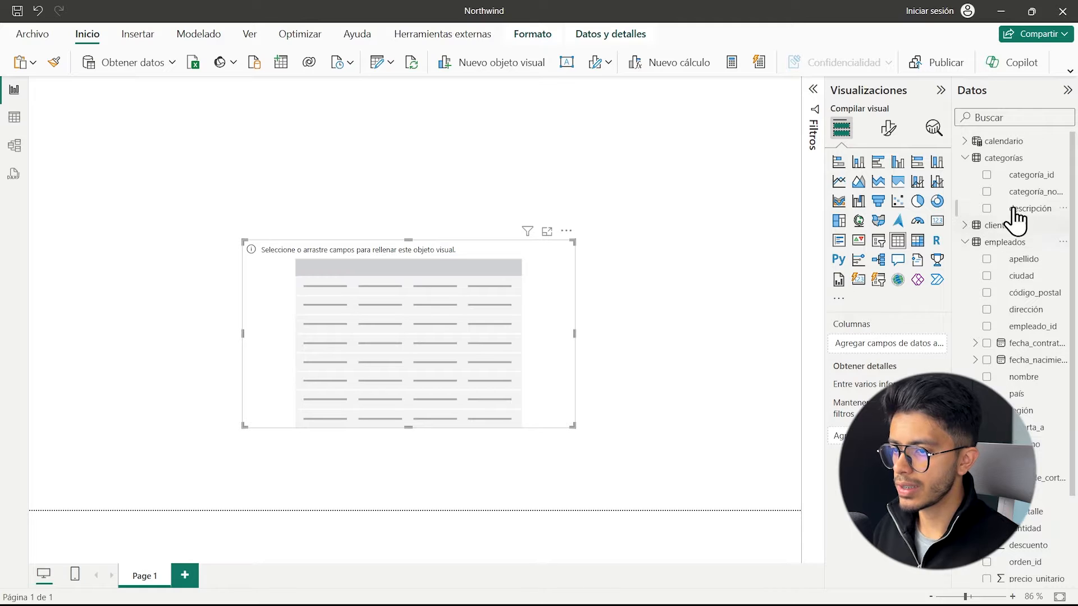
left_click(977, 194)
left_click_drag(570, 425, 622, 437)
left_click(964, 158)
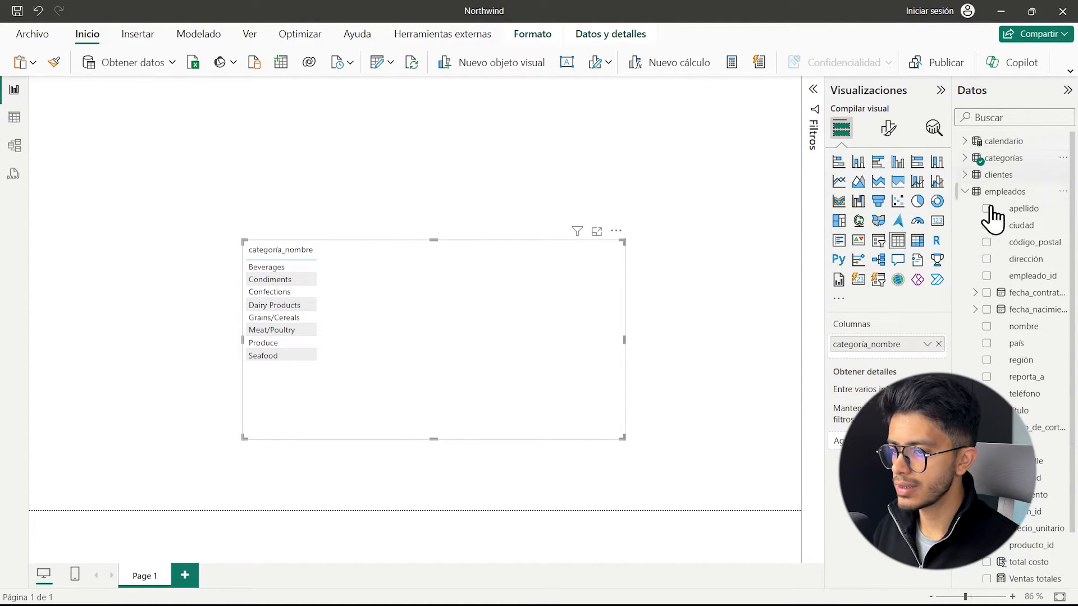
Examine the DAX formula of the Ventas totales measure in ordenes_detalle, including the table its SUMX iterates over.
left_click(965, 192)
left_click(965, 225)
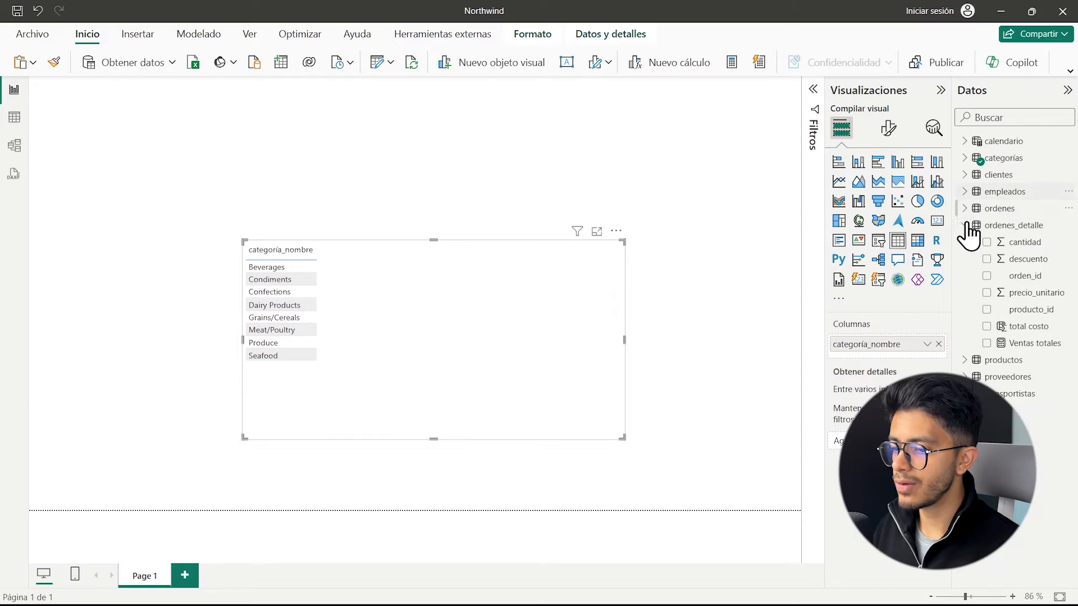
left_click(1033, 344)
scroll(250, 108, "up", 4)
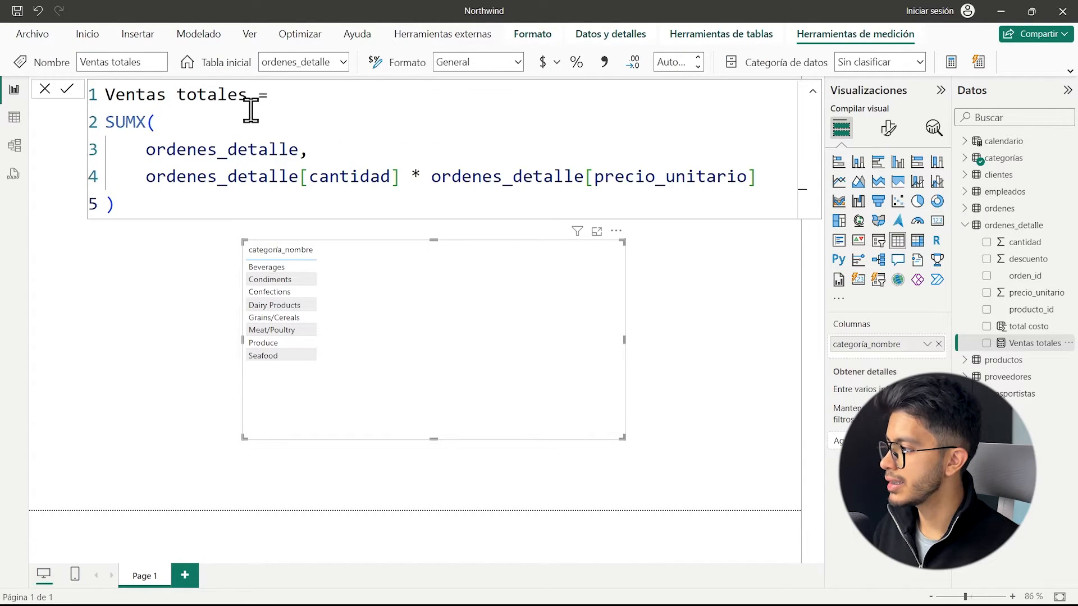
scroll(251, 110, "down", 2)
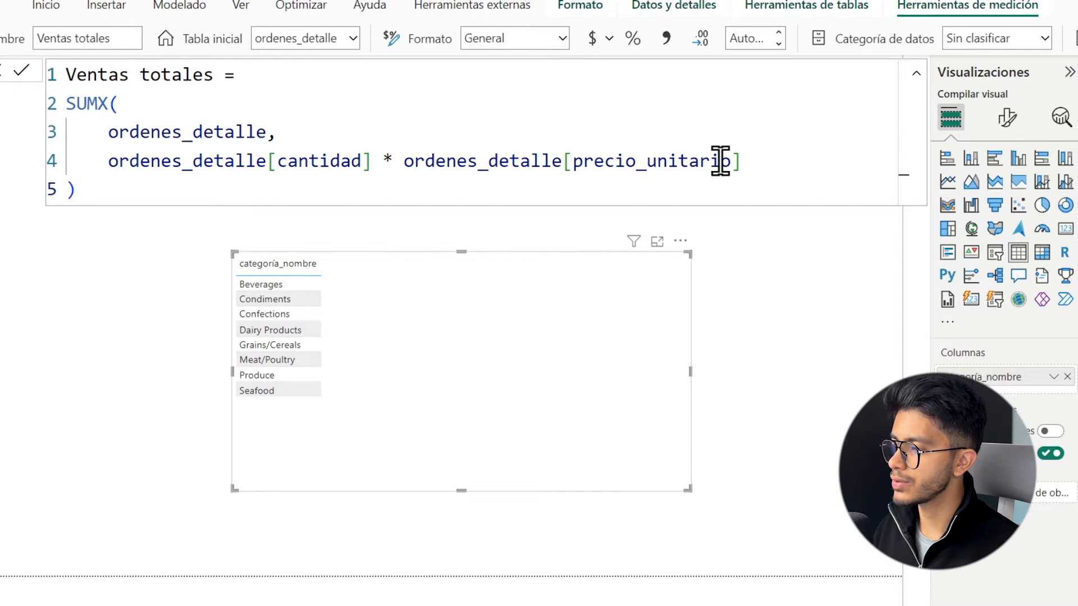
left_click_drag(268, 132, 110, 134)
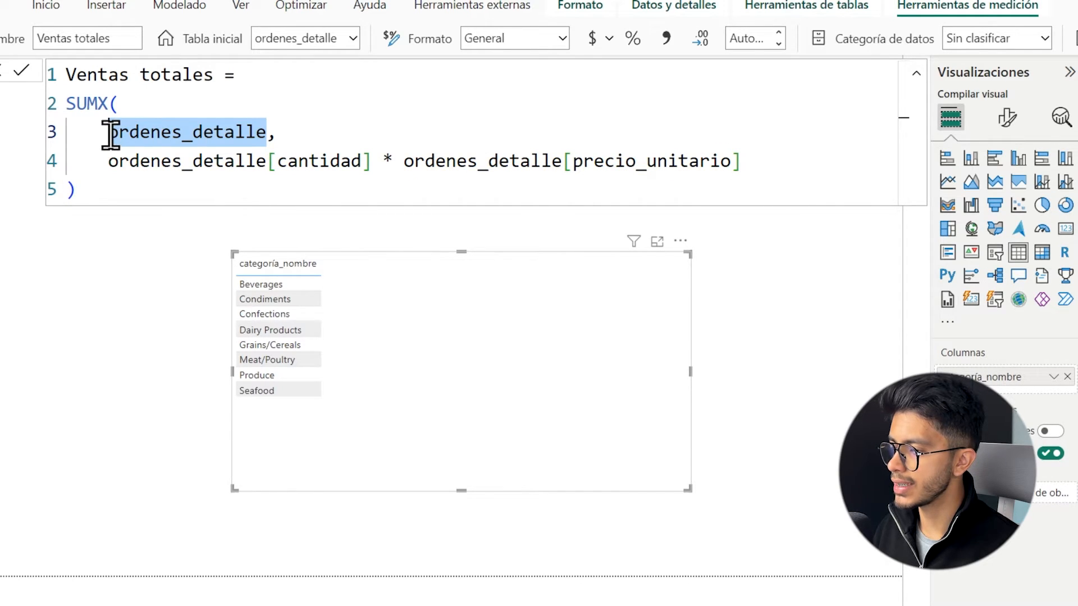
Create a new measure in the ordenes_detalle table and name it "Ventas toales v1".
right_click(1077, 334)
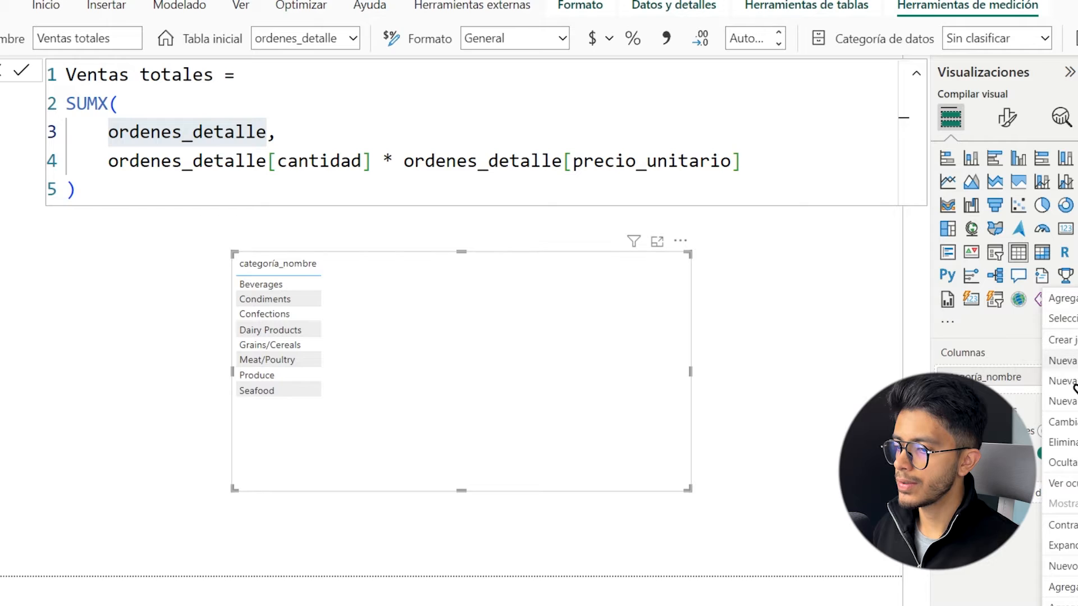
left_click(1074, 365)
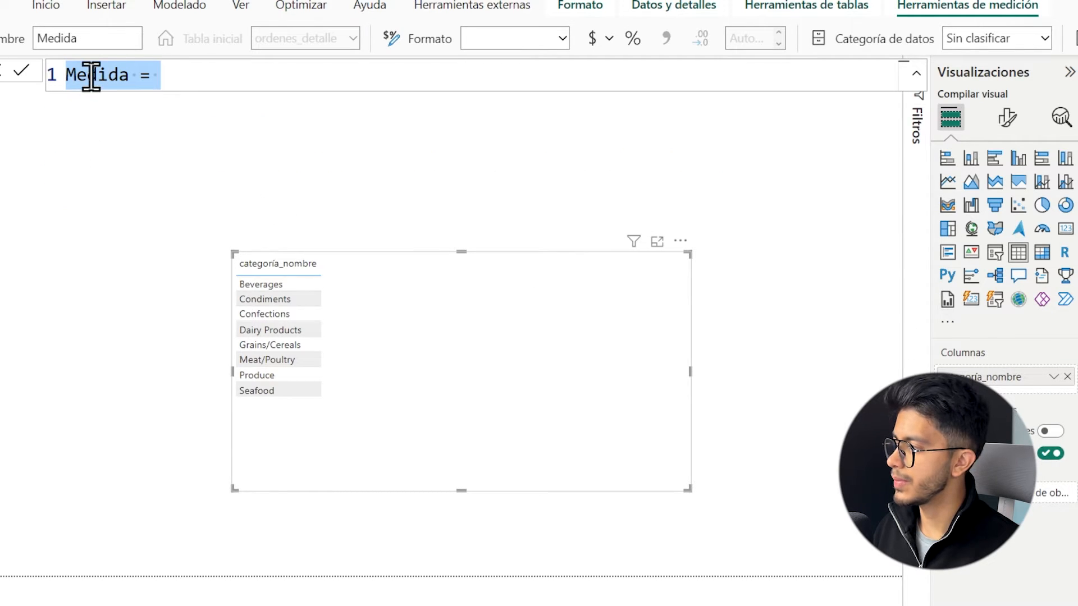
type("Ventas To")
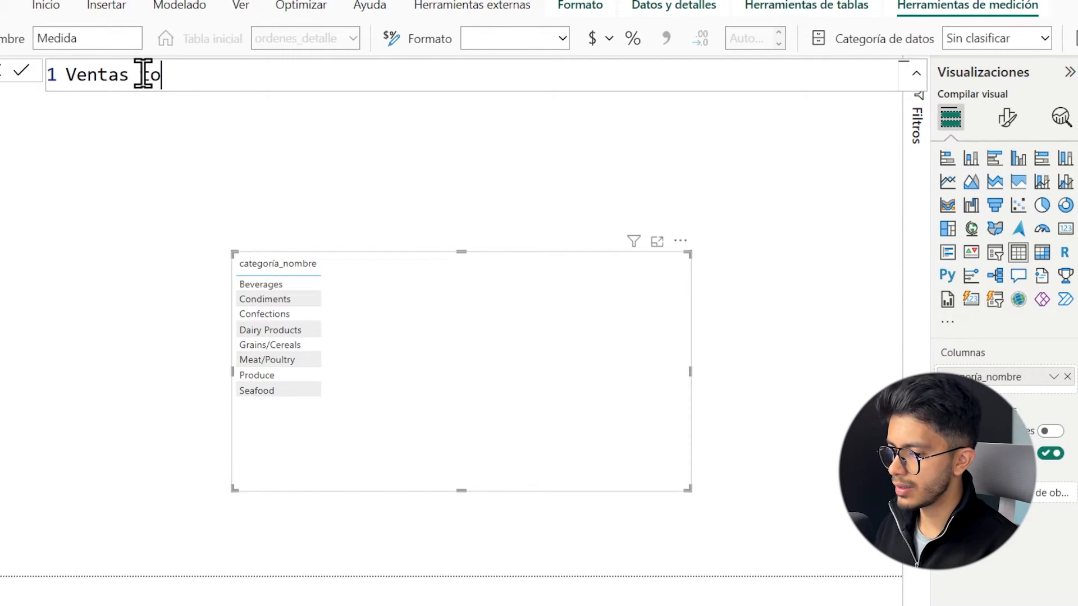
type("ales v1 =")
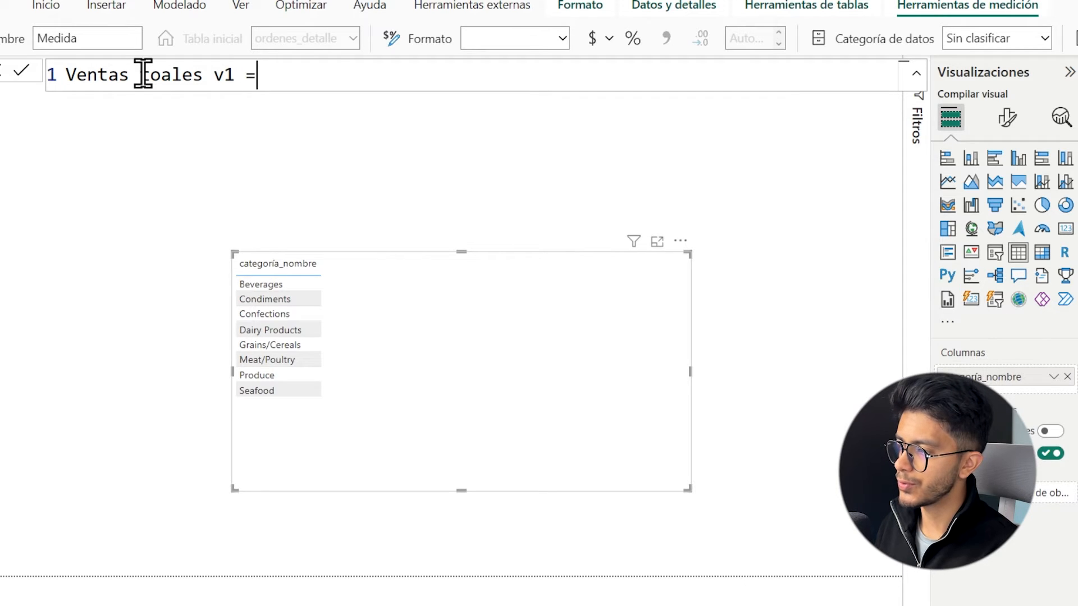
key("shift+Return")
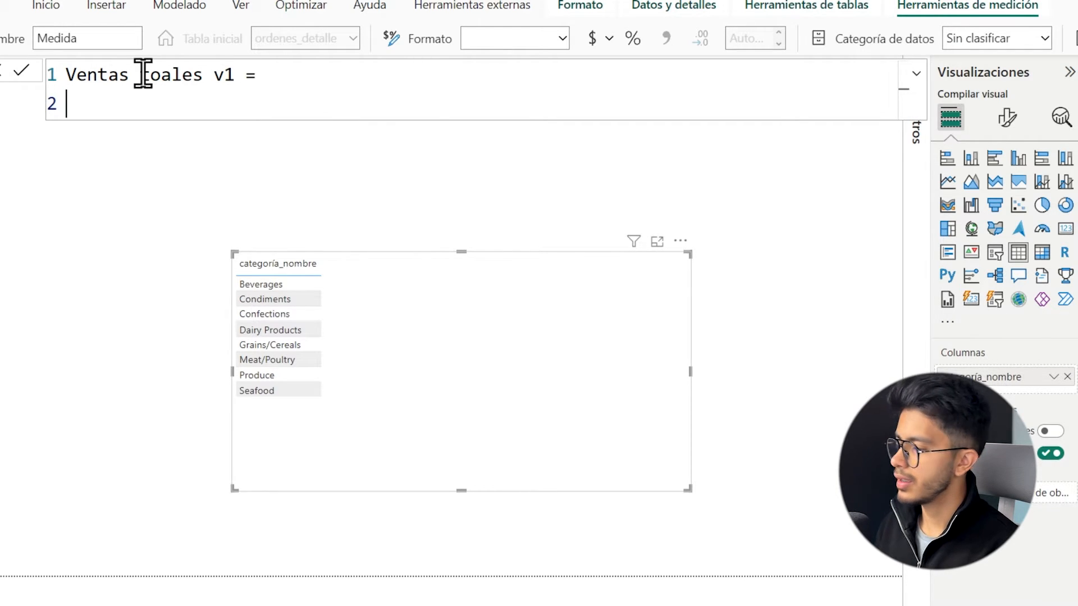
Start the measure's formula with CALCULATE, using [Ventas totales] as the expression on its own line.
type("CALCULATE(")
key("shift+Return")
type("[")
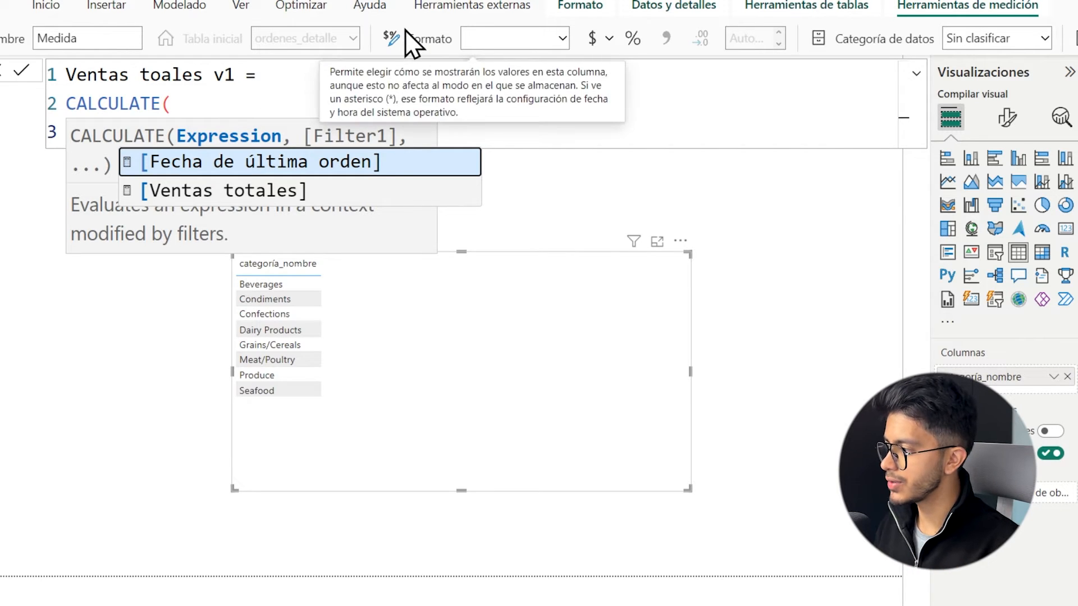
key("Down")
key("Tab")
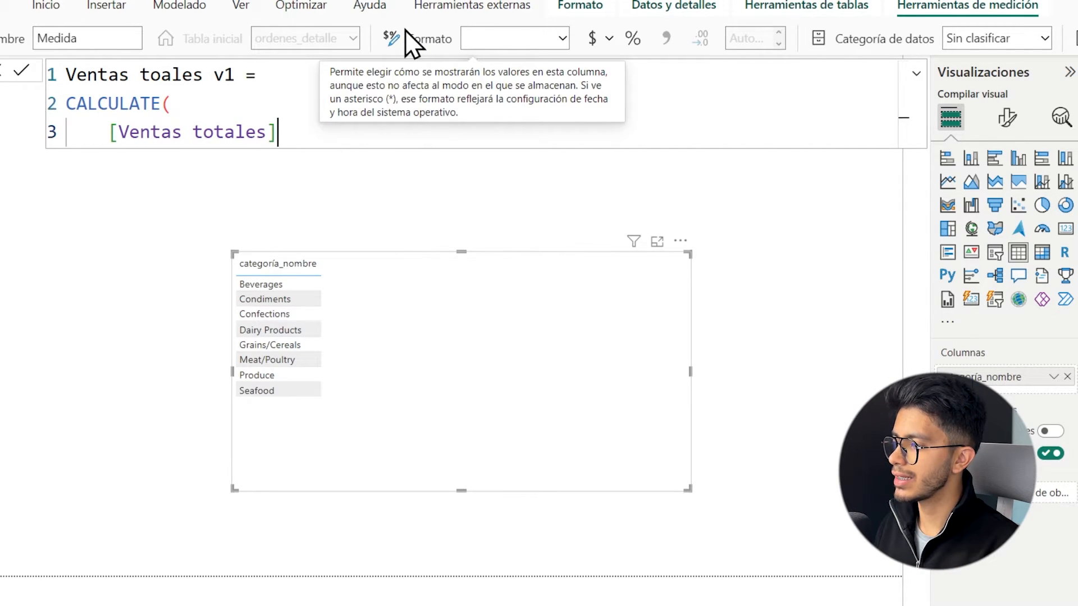
type(",")
key("shift+Return")
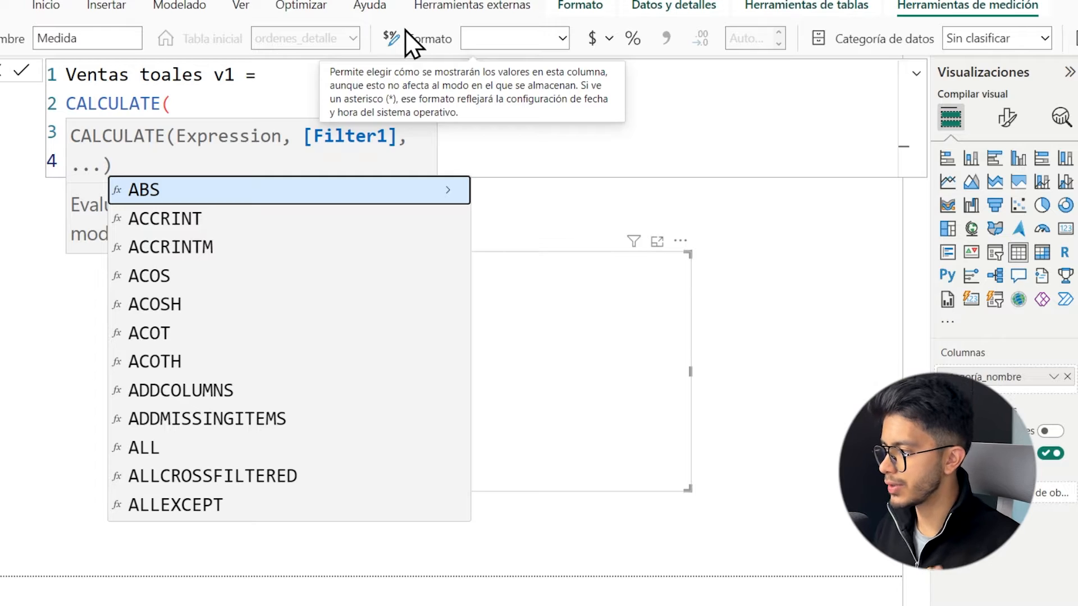
left_click(140, 75)
left_click(126, 153)
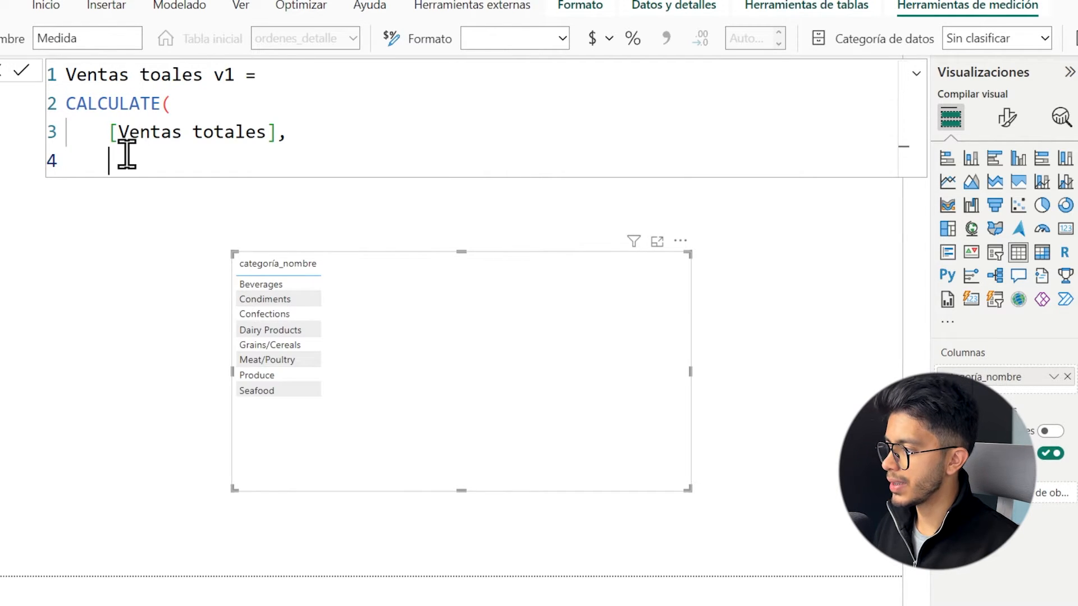
Begin the first filter argument with calendario[Año] = 1997 followed by the OR operator ||.
type("cal")
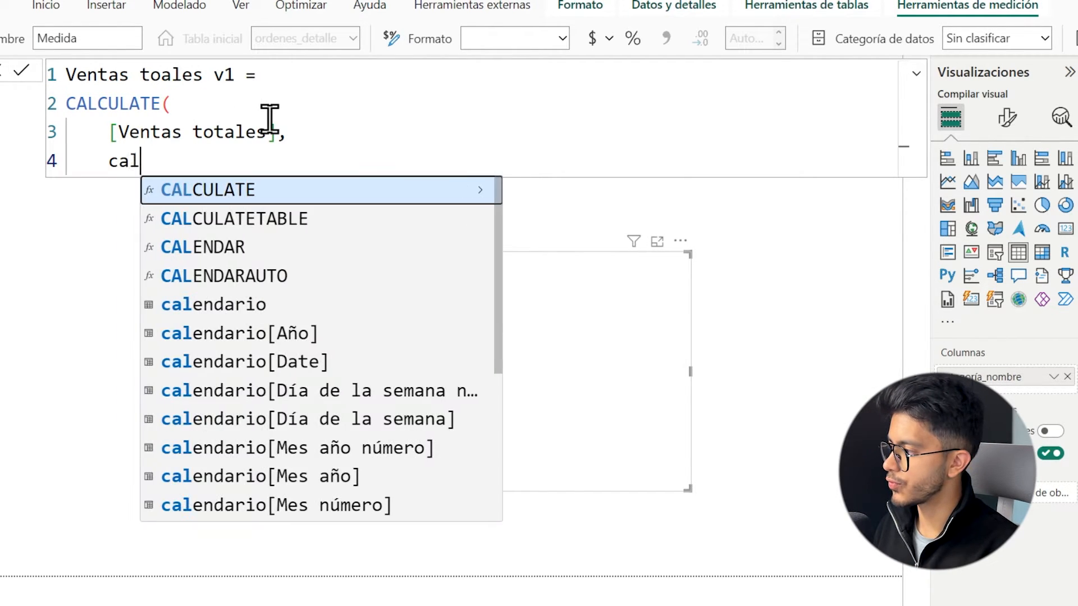
key("Down")
key("Down")
key("Down")
key("Down")
key("Down")
key("Tab")
type("= 1997 ||")
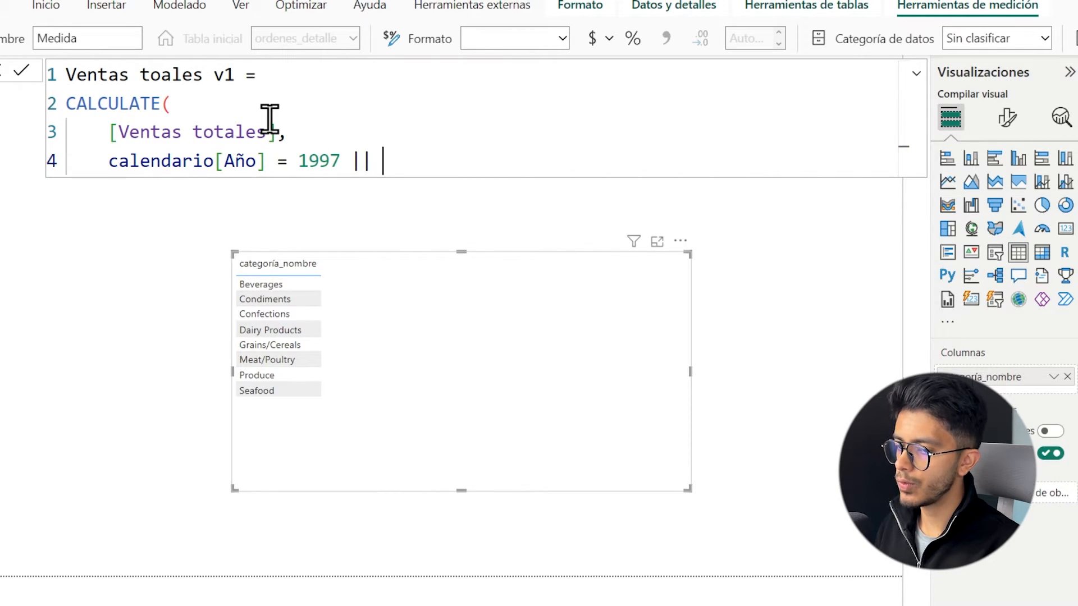
type(" cale")
Complete the year filter with calendario[Año] = 1996 as the alternative condition and start another argument line.
key("Down")
type("ndario")
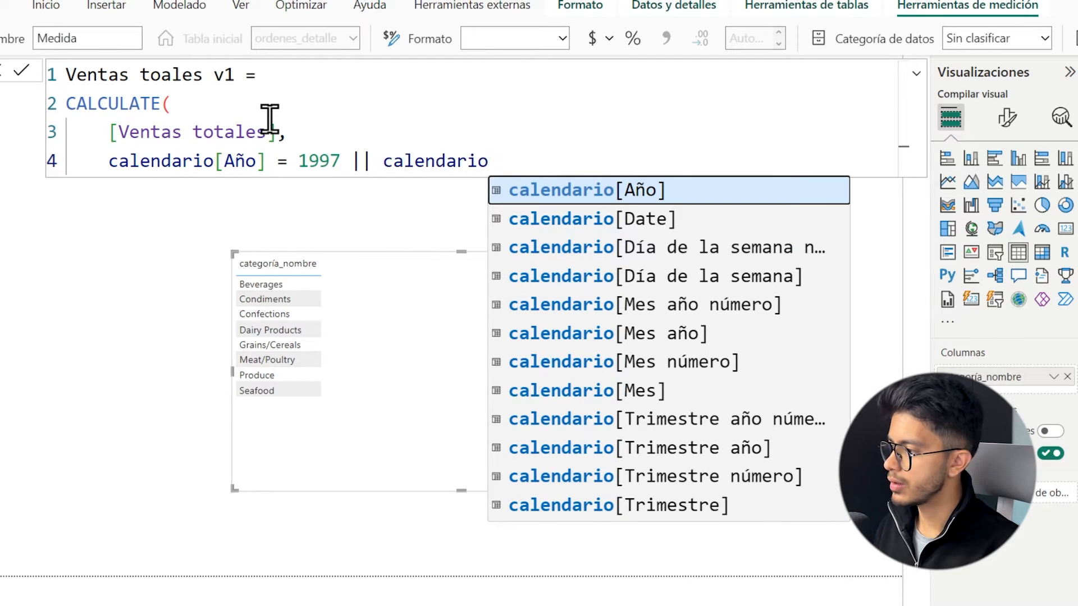
key("Tab")
type("= 1996")
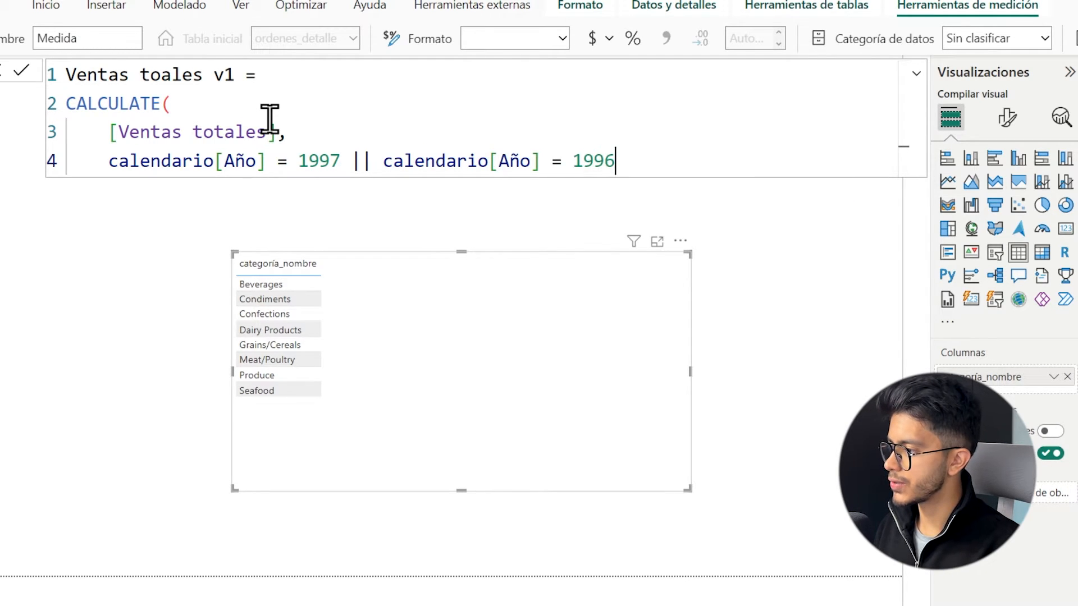
type(",")
key("shift+Return")
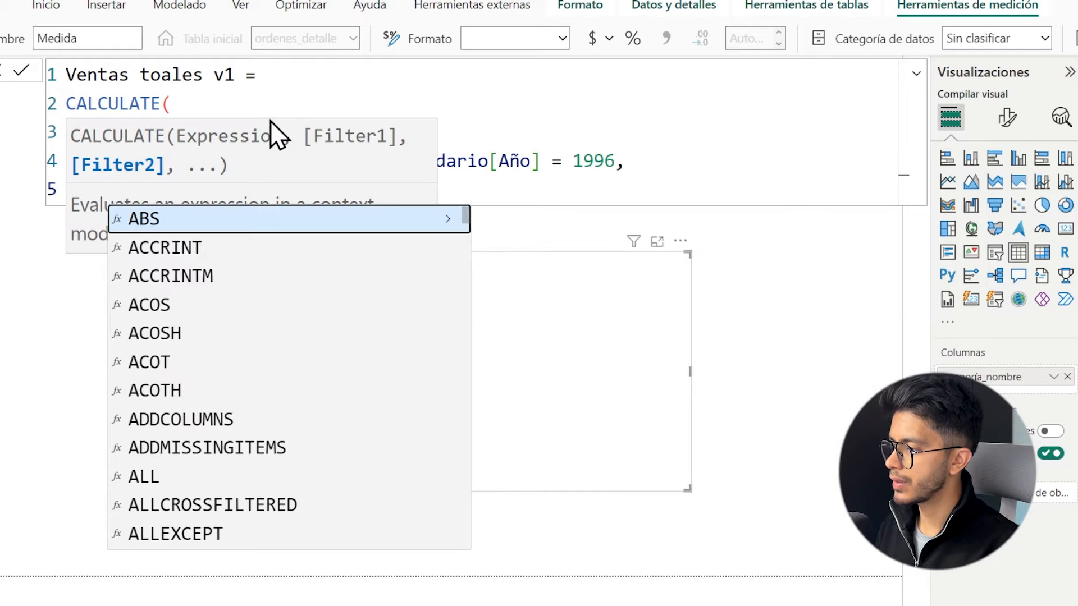
Add KEEPFILTERS( 'categorías'[categoría_nombre] = "Beverages" ) as the second filter, close CALCULATE and commit the measure.
type("K")
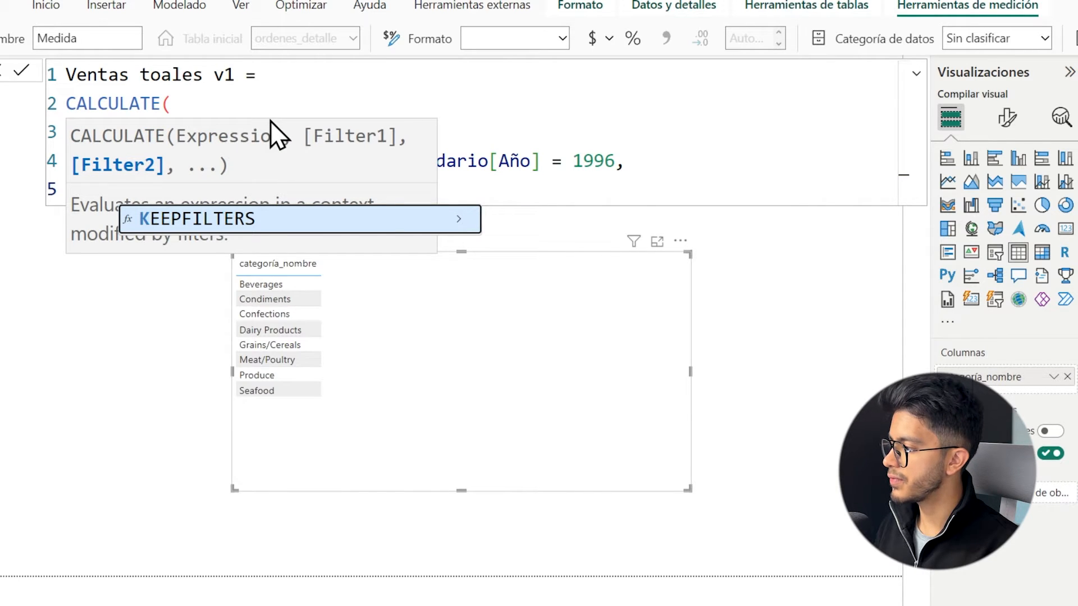
key("Tab")
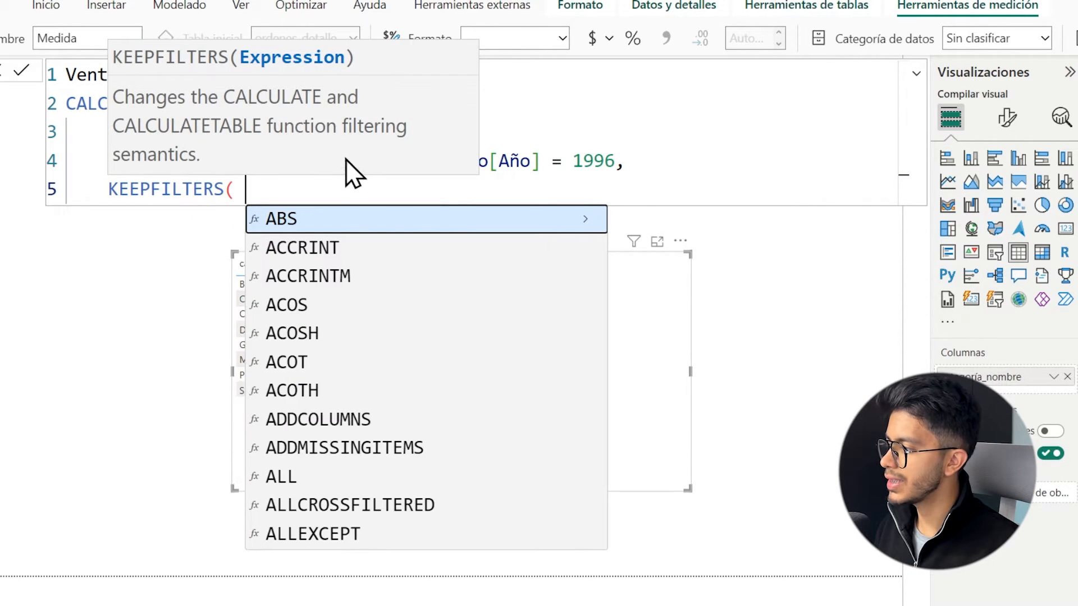
key("Escape")
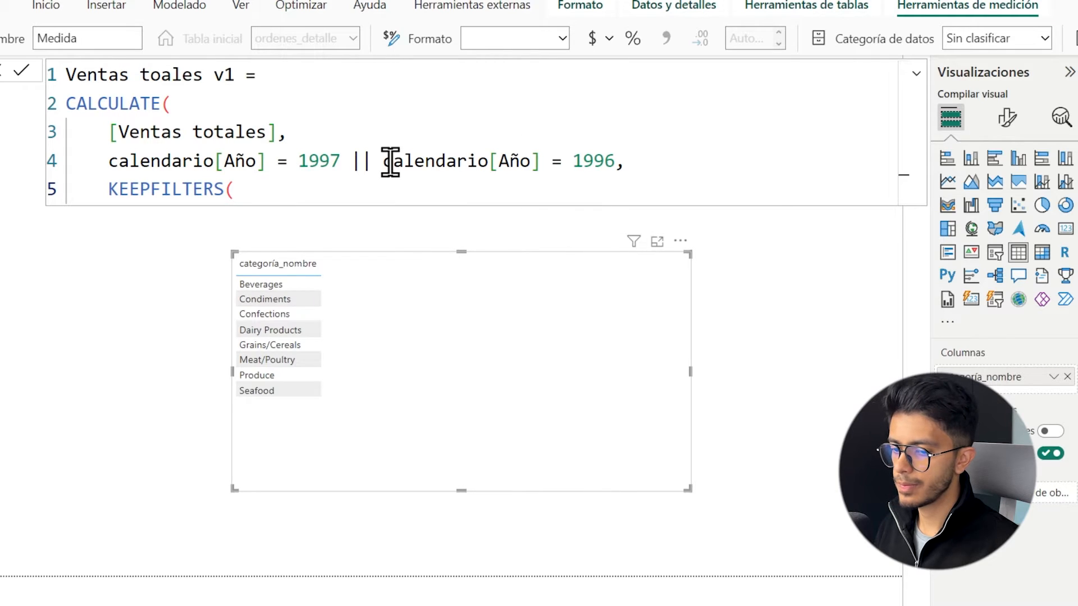
type("cate")
key("Down")
key("Down")
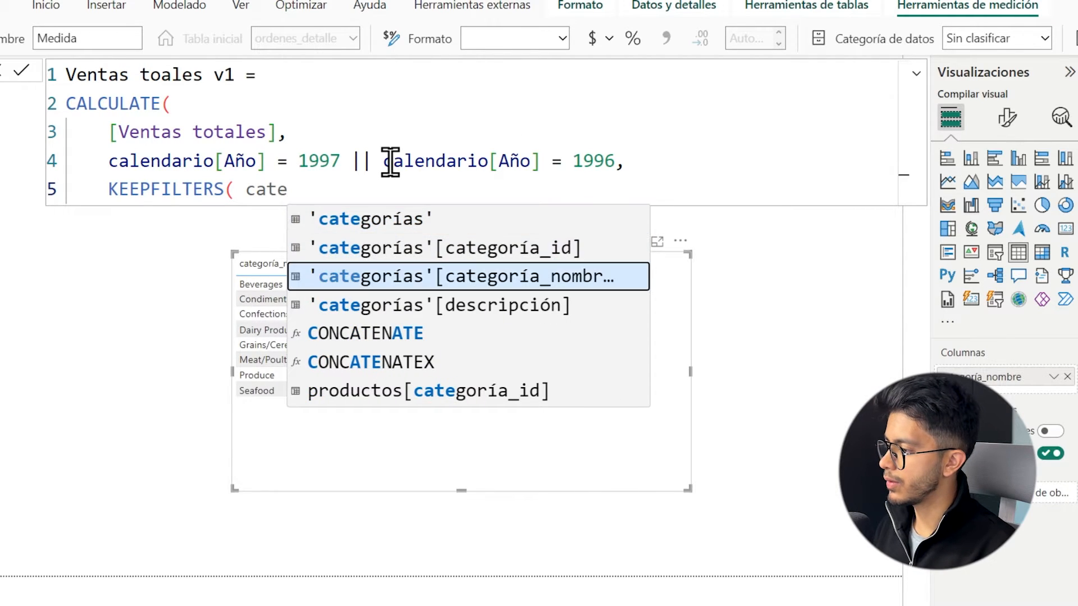
key("Tab")
type("= \"B")
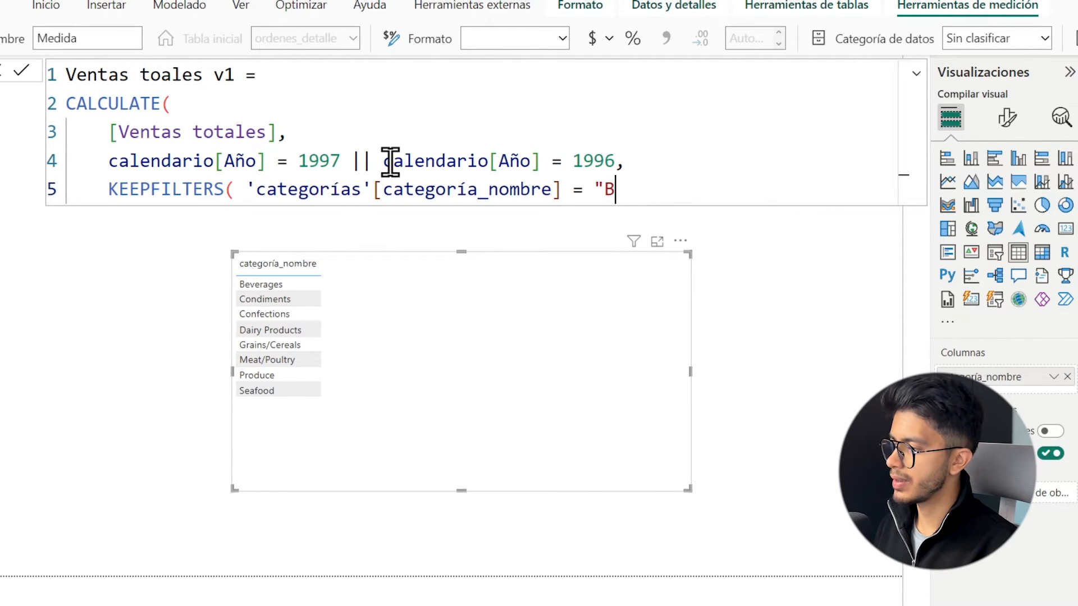
type("everages\"")
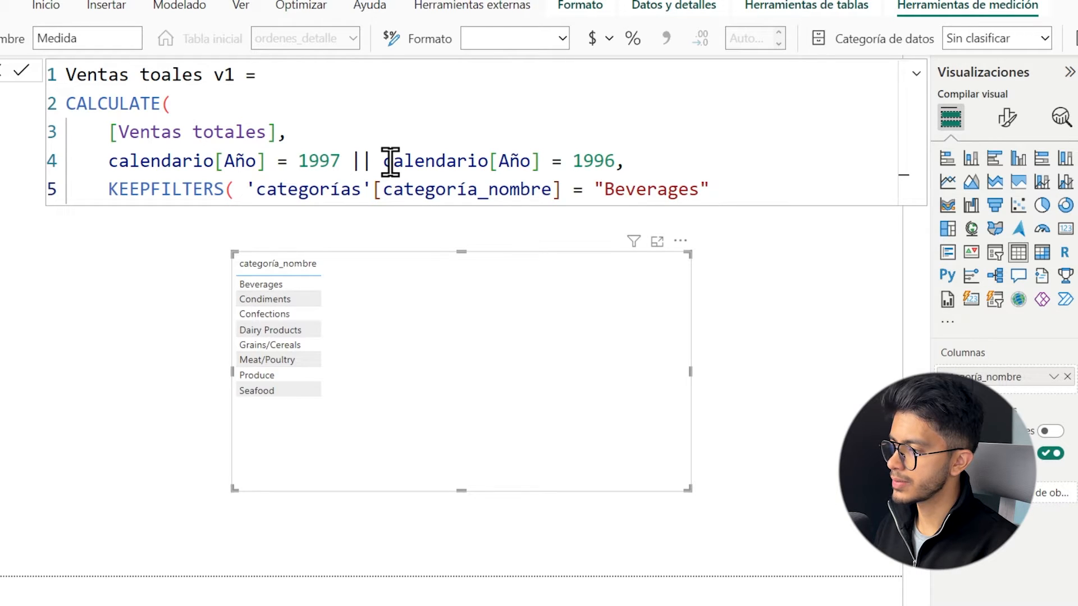
type(" )")
key("Return")
type(")")
key("Return")
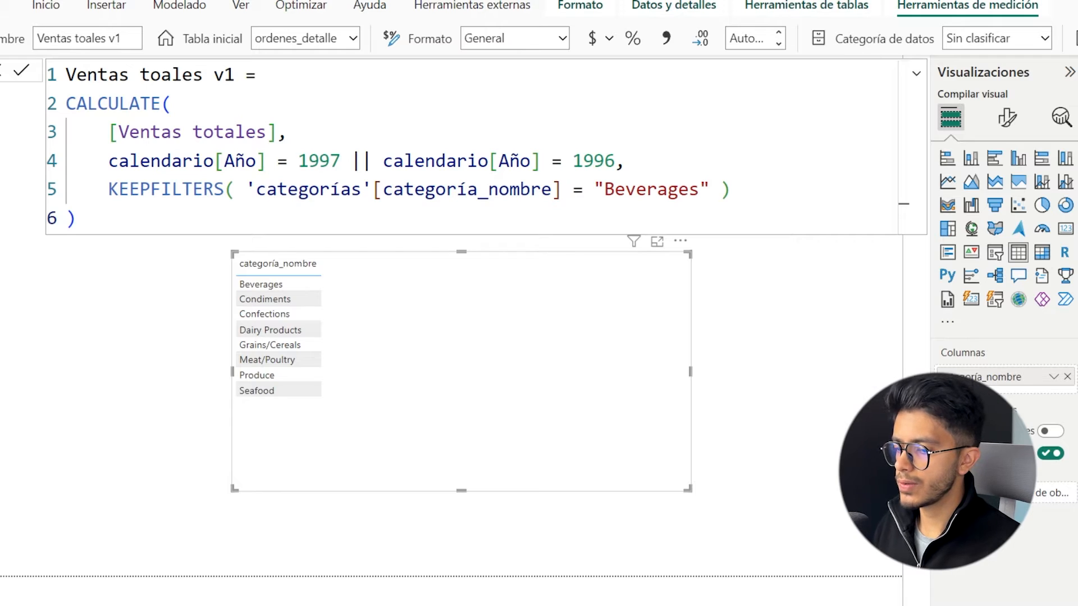
Add the Ventas totales and Ventas toales v1 measures to the table visual, widen it slightly and reposition it below the formula.
left_click(1077, 437)
left_click(1076, 455)
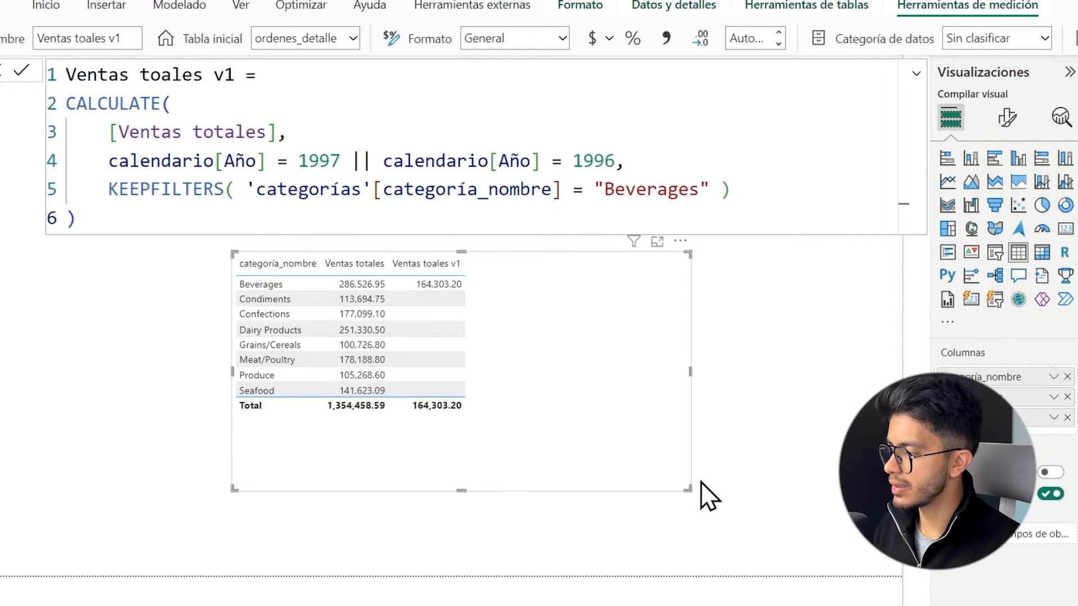
left_click_drag(683, 491, 712, 495)
left_click_drag(519, 303, 587, 322)
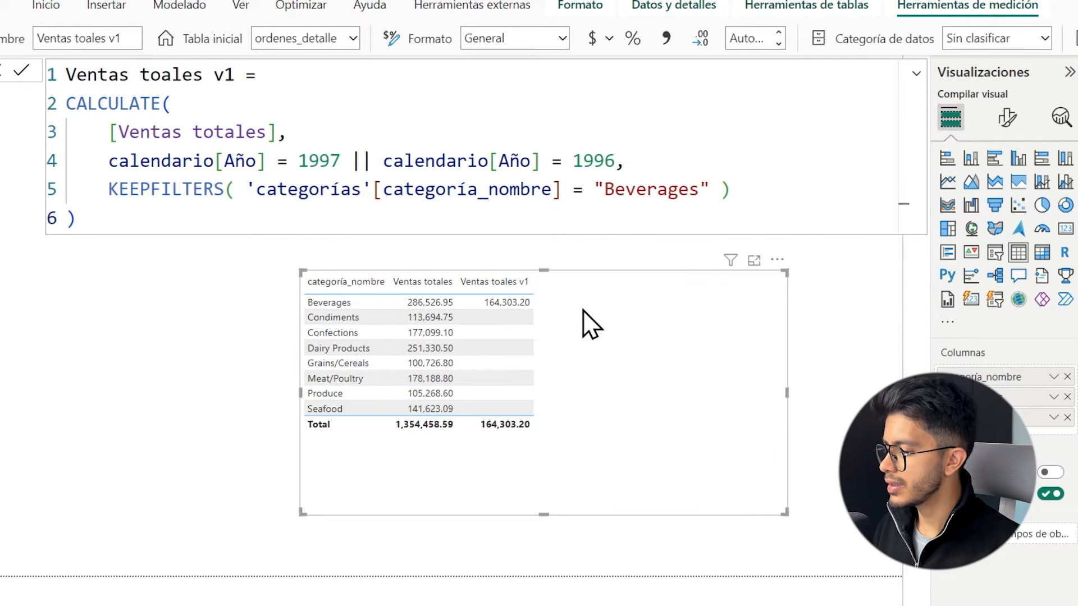
left_click_drag(1055, 605, 1072, 605)
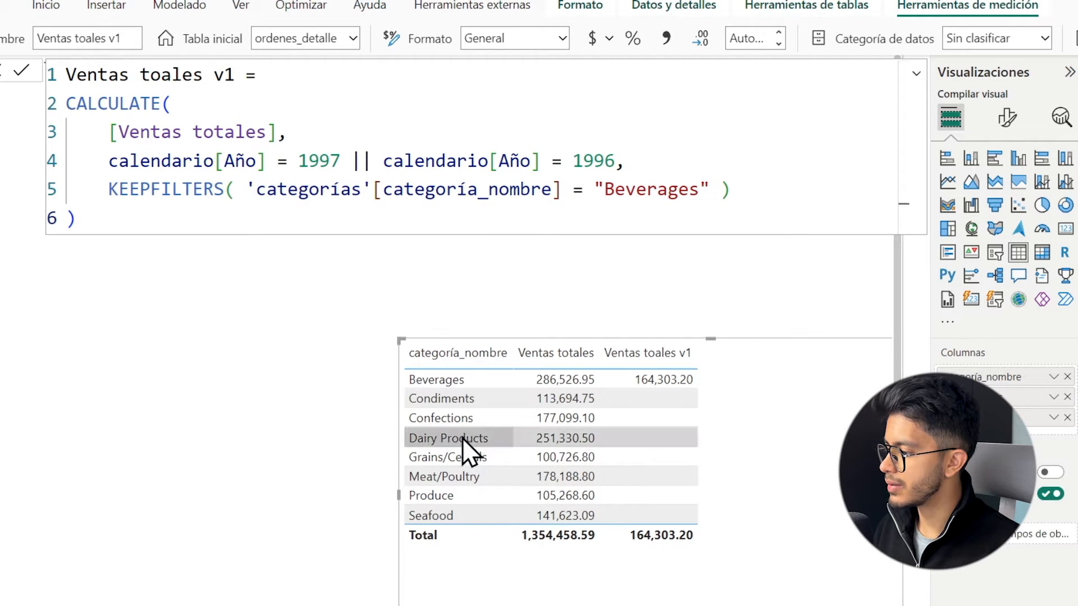
scroll(354, 419, "down", 2)
scroll(548, 394, "right", 2)
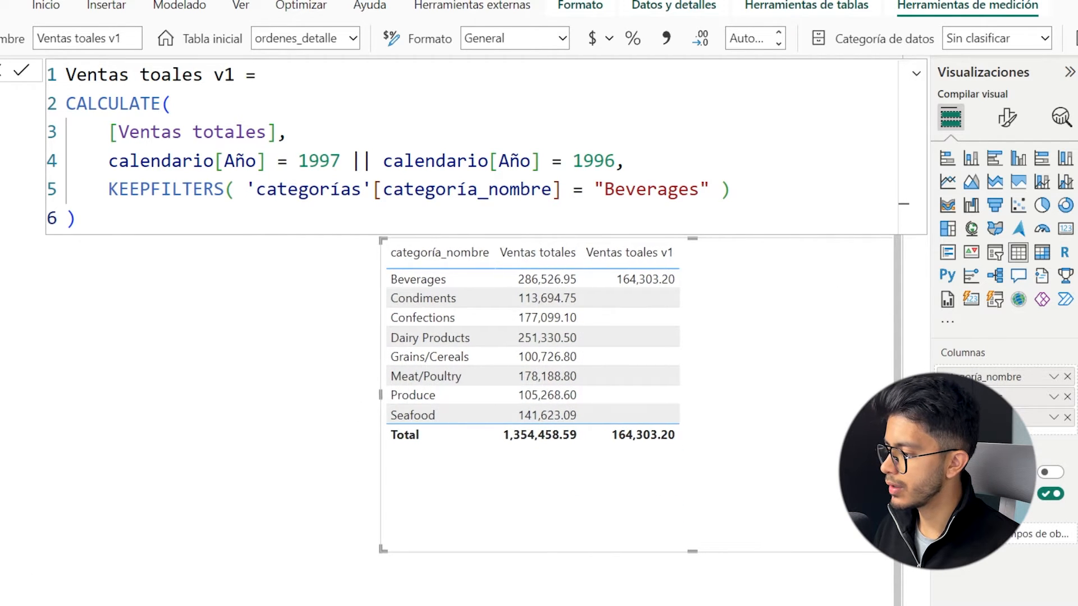
Correct the measure's name to Ventas totales v1, commit the formula and deselect the table visual.
scroll(550, 305, "right", 3)
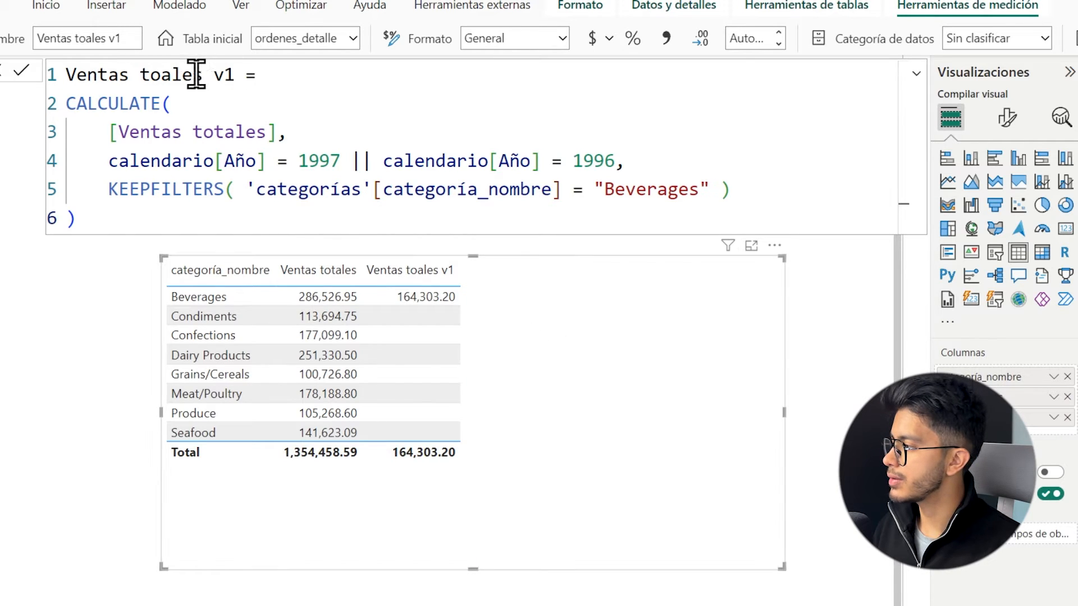
left_click(165, 74)
type("t")
key("Return")
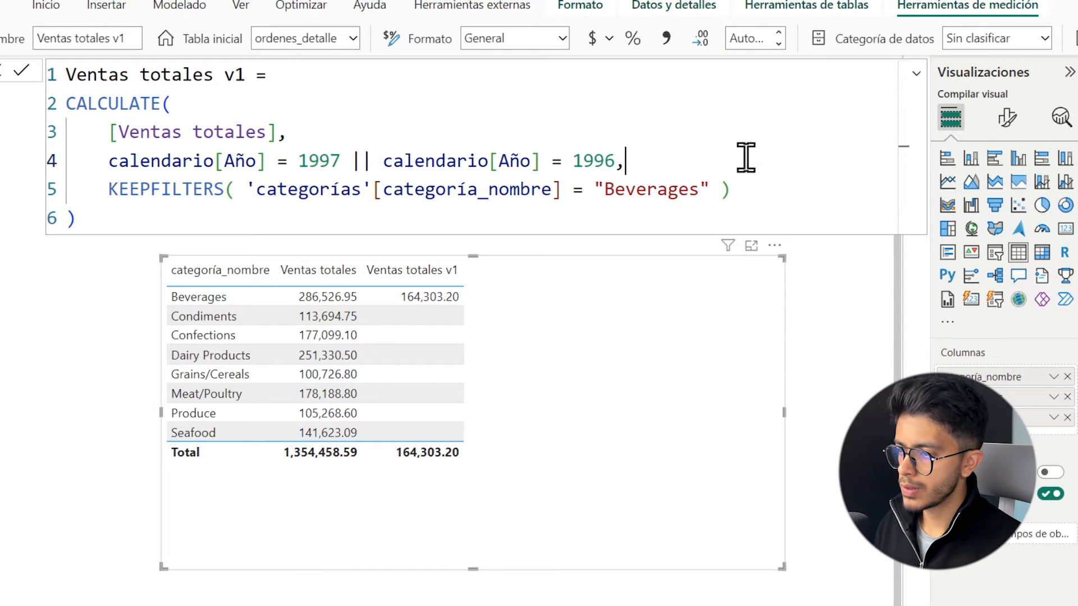
left_click(867, 337)
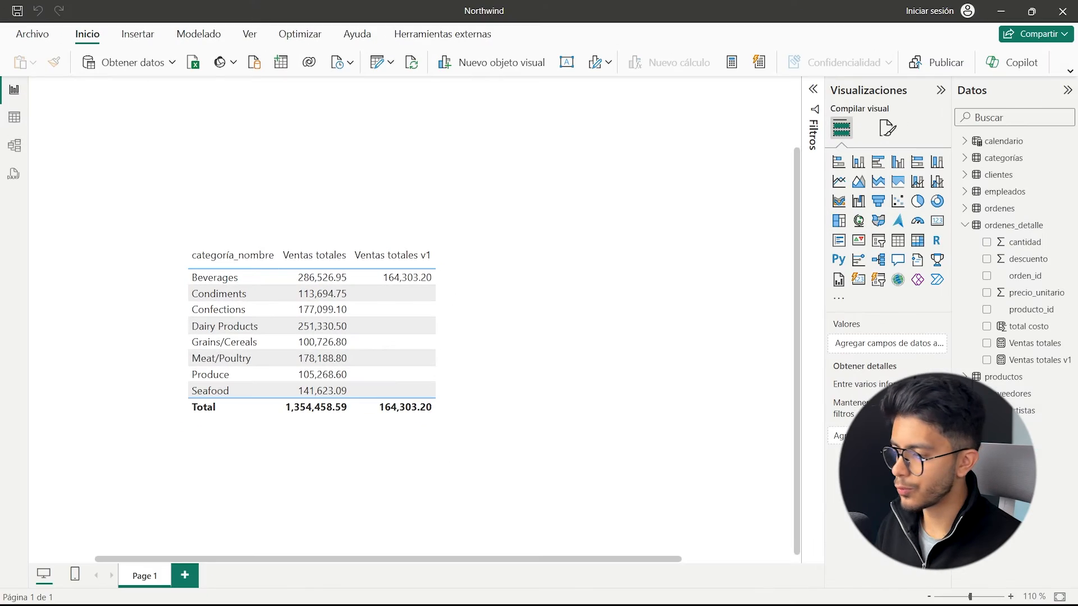
Open the Ventas totales v1 measure and review its expression, its year filter and its KEEPFILTERS argument.
left_click(1038, 361)
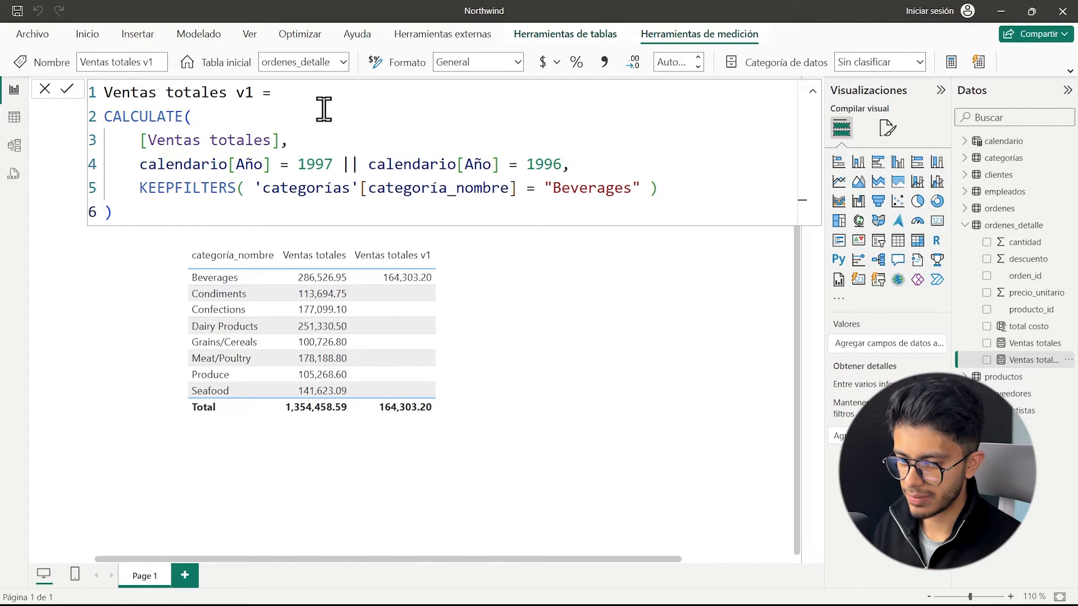
left_click_drag(281, 141, 143, 140)
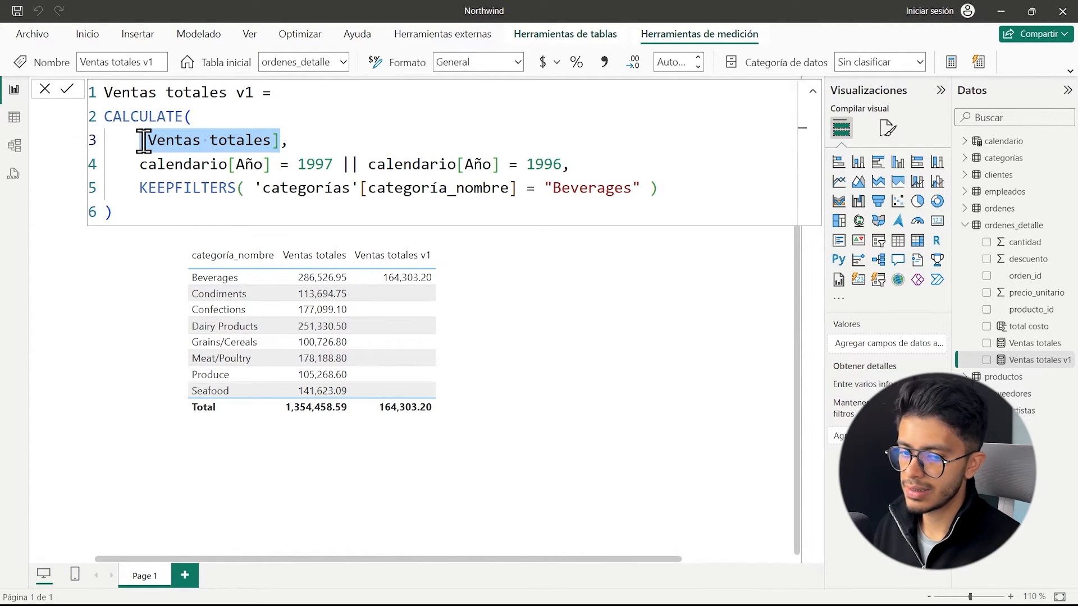
left_click_drag(138, 164, 586, 160)
left_click(585, 161)
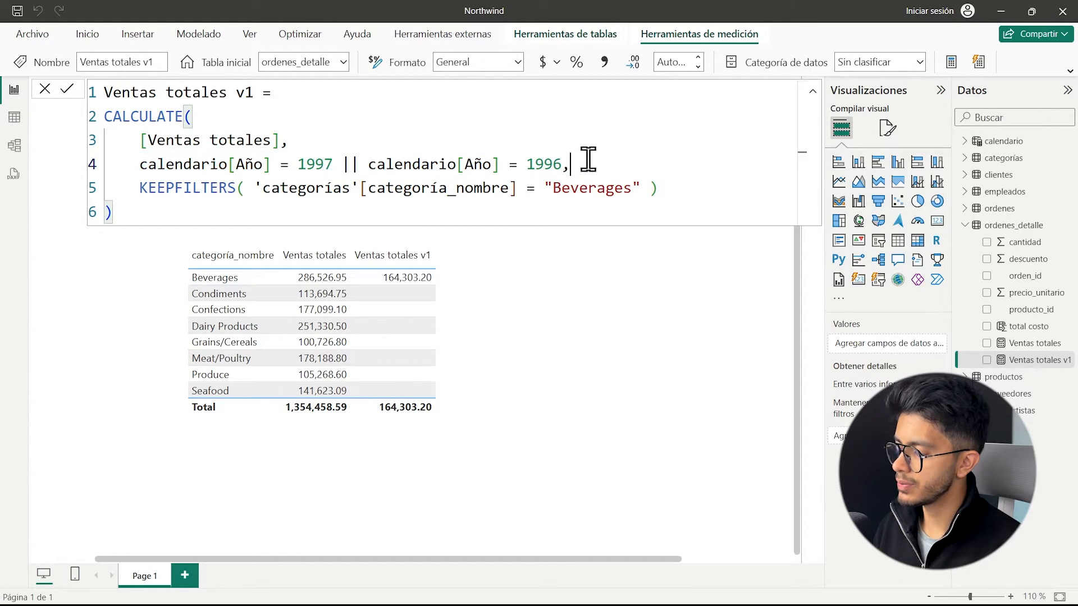
type(",")
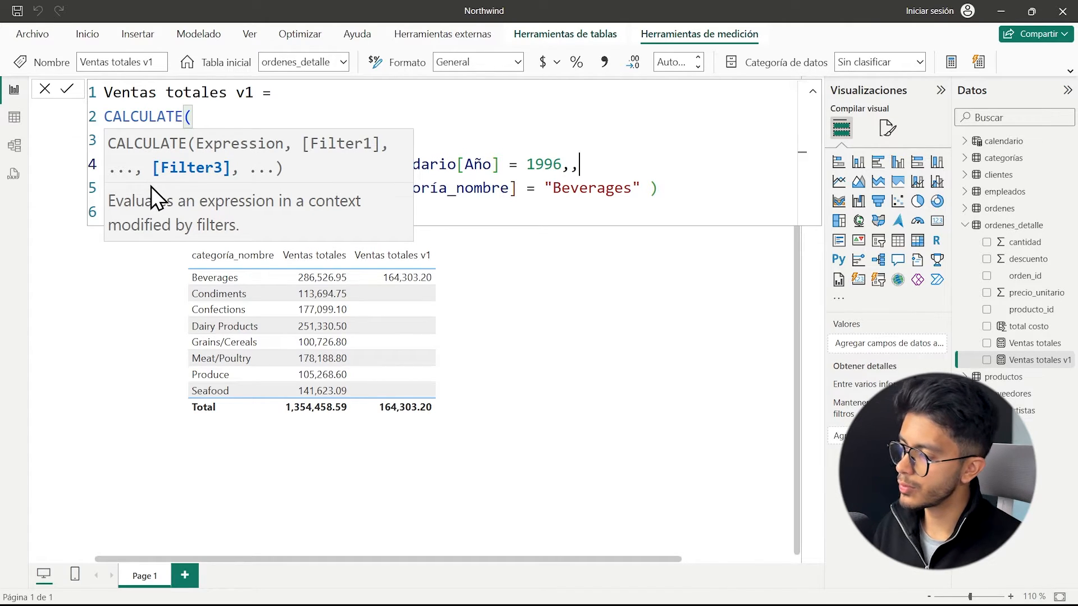
key("BackSpace")
left_click(587, 188)
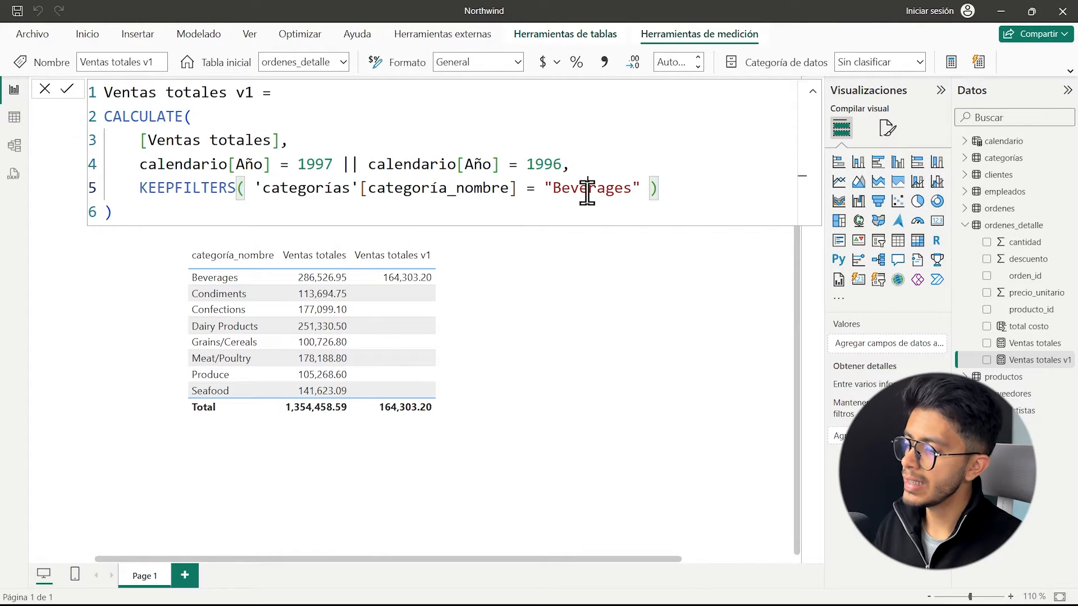
double_click(587, 188)
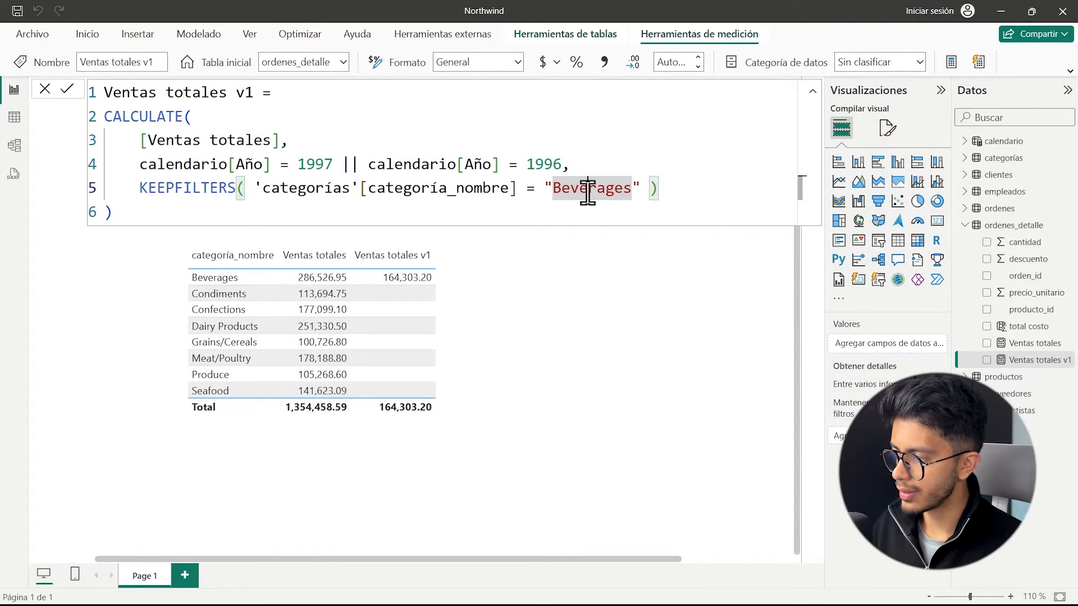
left_click(666, 185)
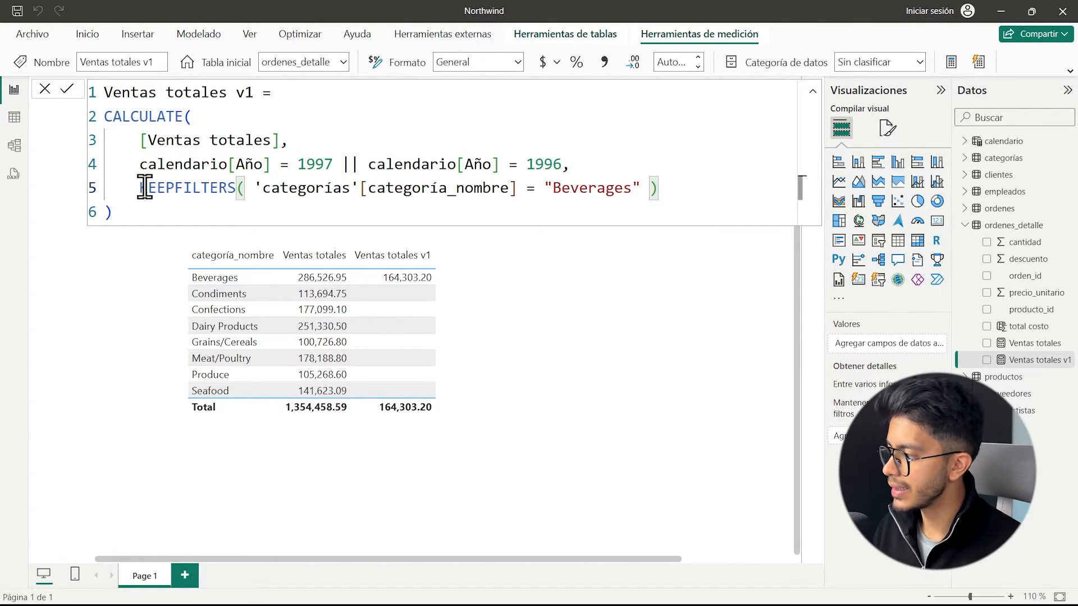
left_click_drag(136, 187, 243, 188)
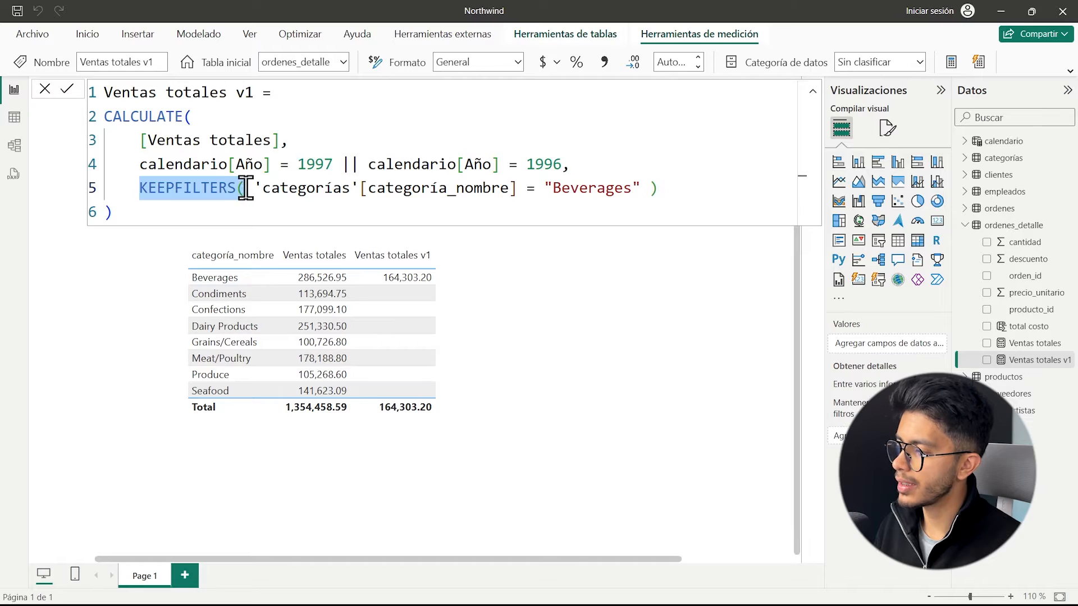
left_click(244, 187)
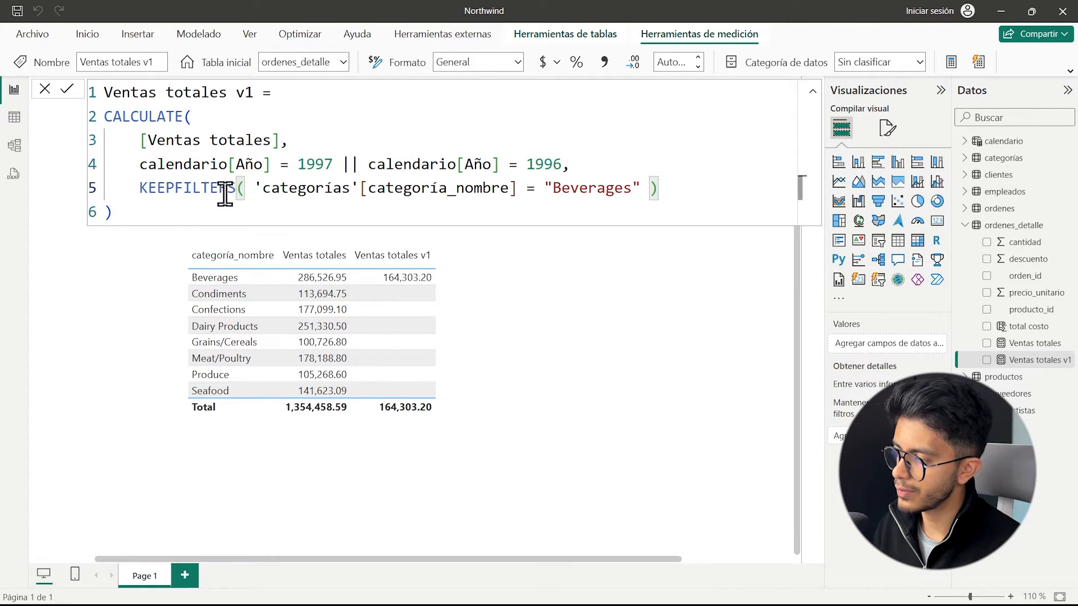
left_click(677, 192)
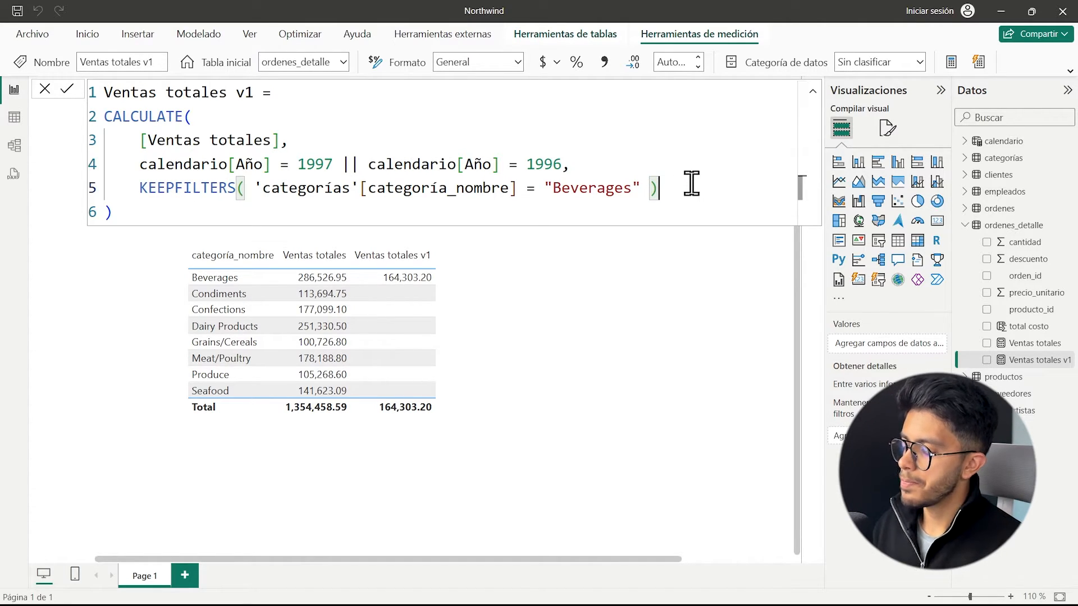
Try ALLEXCEPT and ALLSELECTED as a third filter argument after the KEEPFILTERS line and remove the added text.
type(",")
key("shift+Return")
type("ALL(")
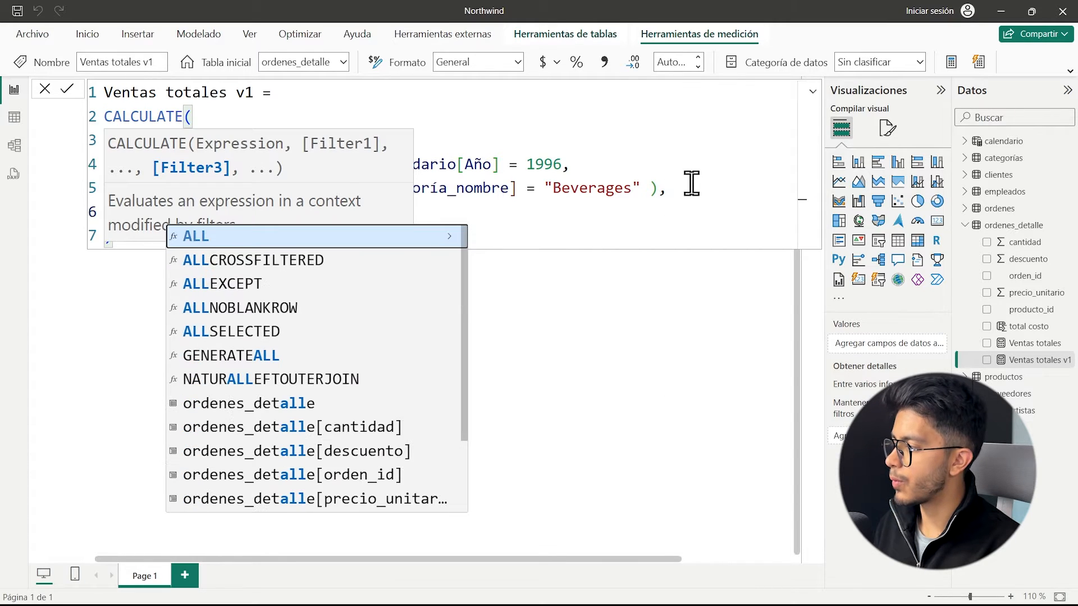
key("BackSpace")
type("EXCEPT(")
key("Tab")
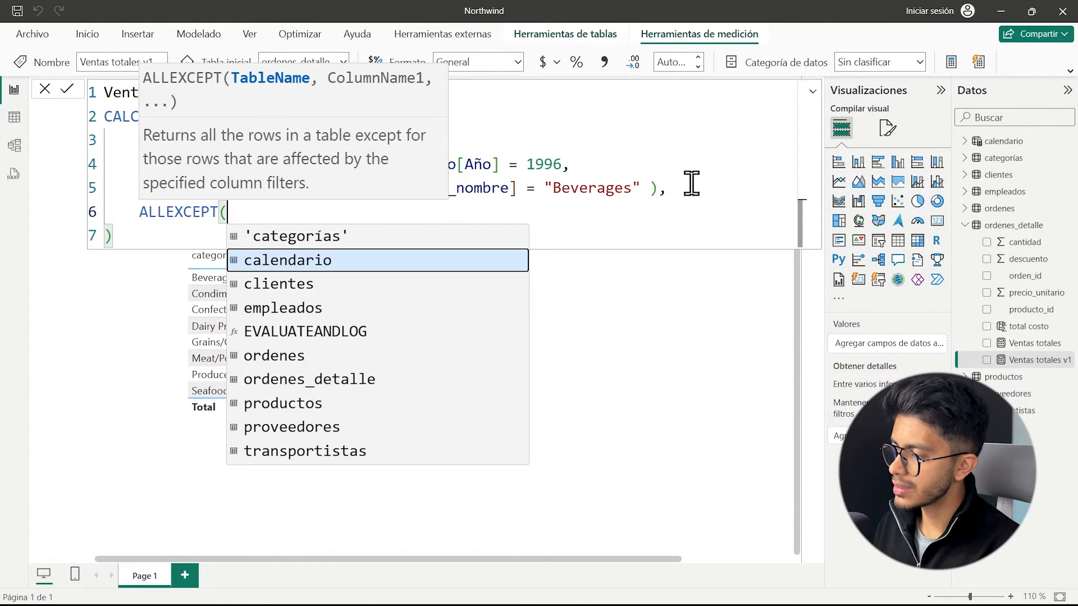
key("BackSpace")
key("BackSpace")
key("BackSpace")
key("BackSpace")
key("BackSpace")
key("BackSpace")
key("BackSpace")
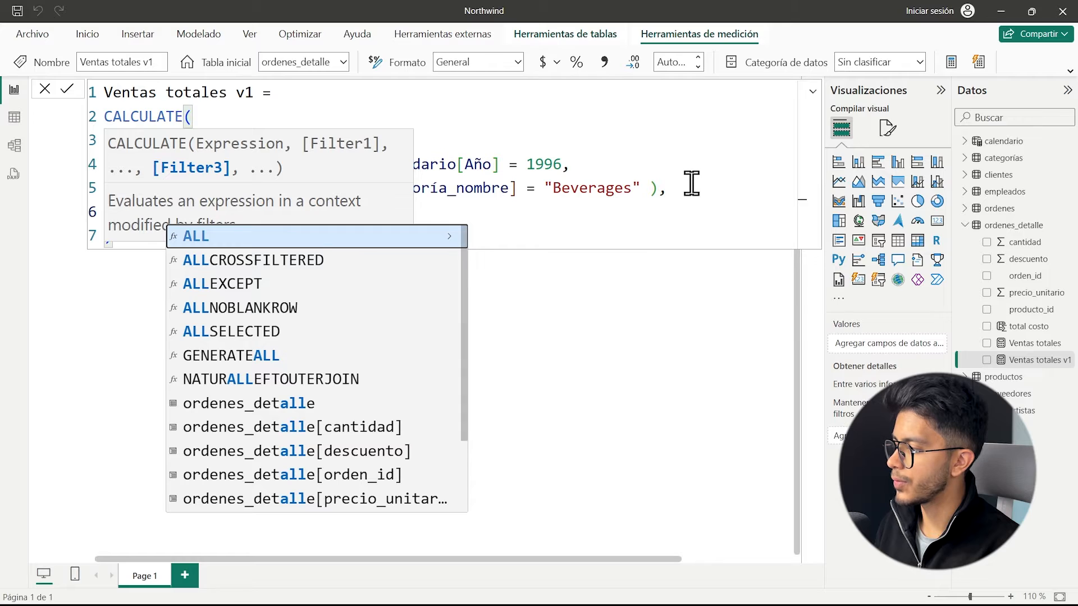
type("SE")
key("Tab")
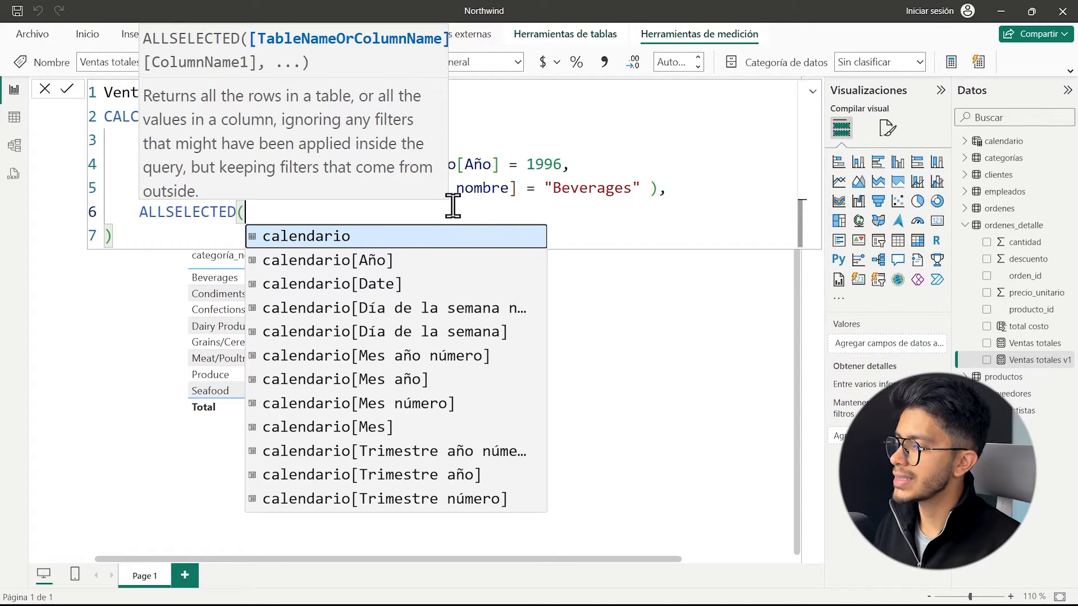
left_click_drag(690, 185, 654, 186)
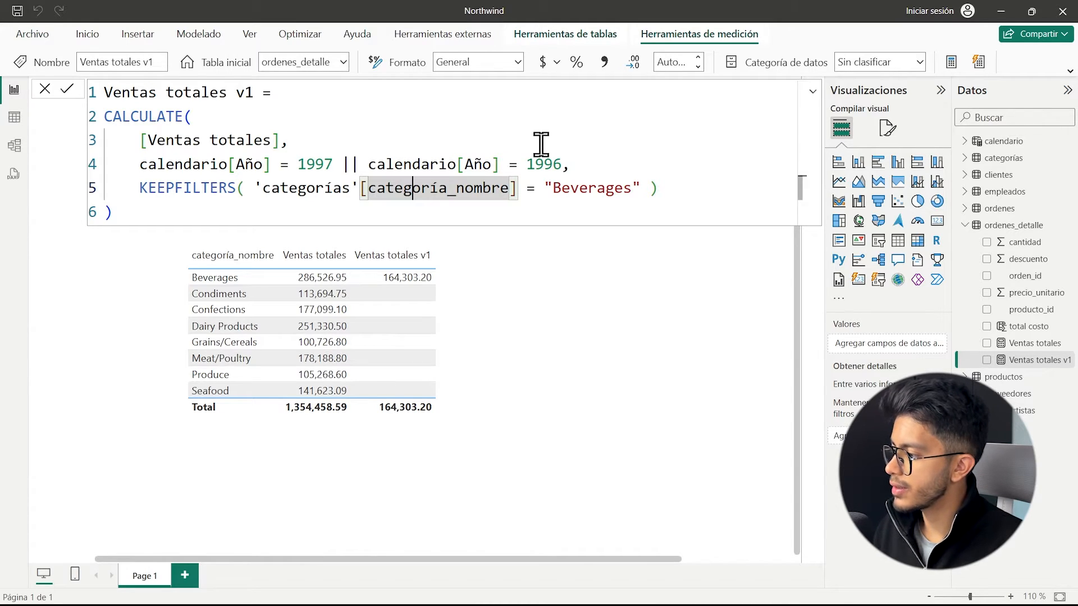
Comment out the KEEPFILTERS line with //, remove the comma after 1996, commit the measure and highlight the [Ventas totales] expression.
left_click_drag(688, 187, 123, 197)
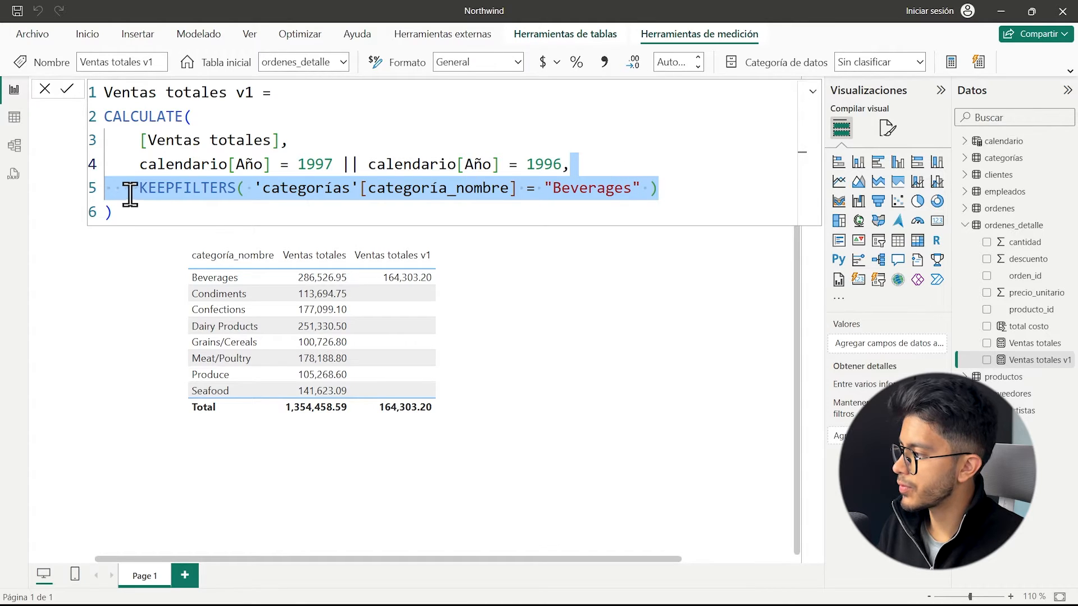
left_click(144, 187)
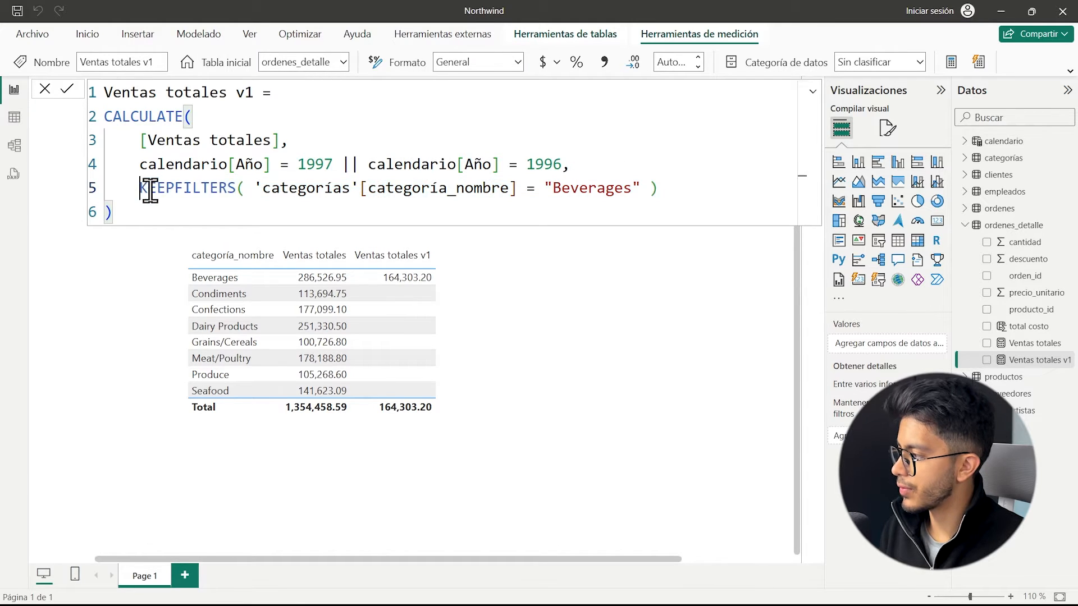
type("//")
left_click(568, 165)
type(",")
key("Return")
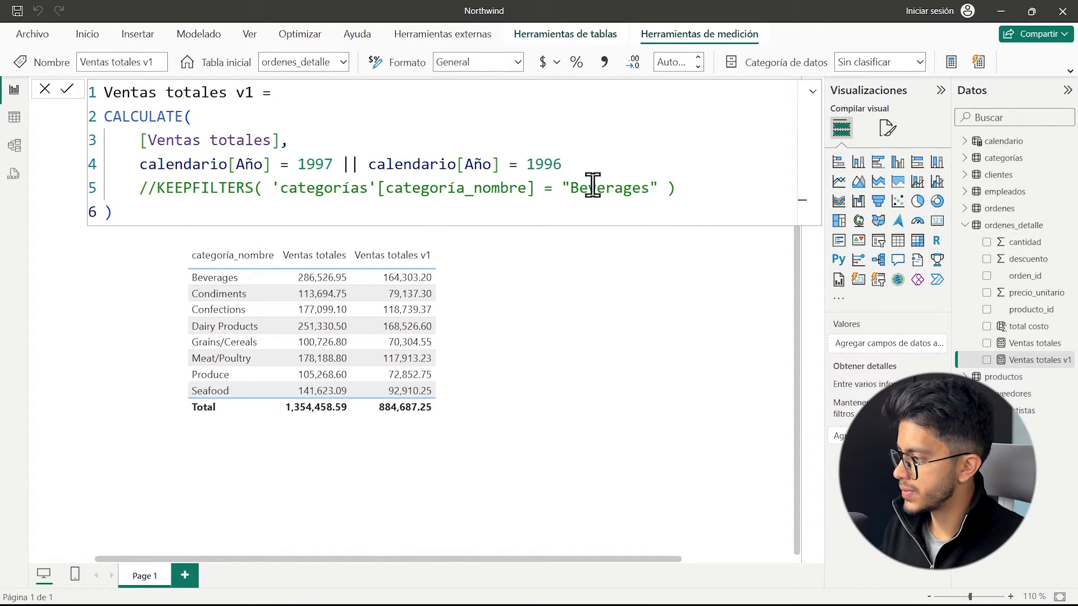
double_click(157, 194)
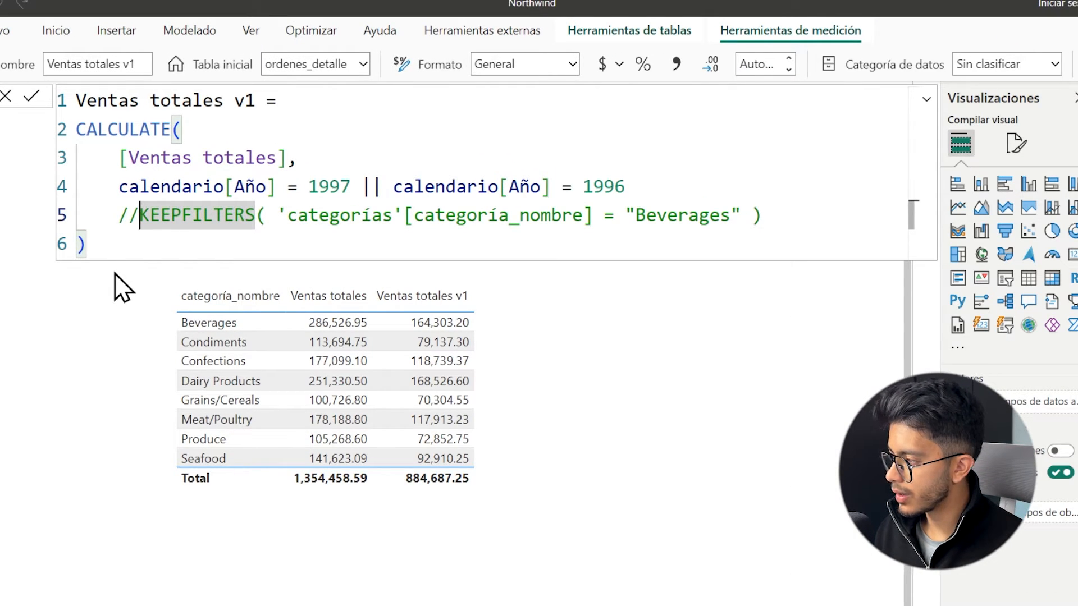
left_click_drag(283, 155, 115, 154)
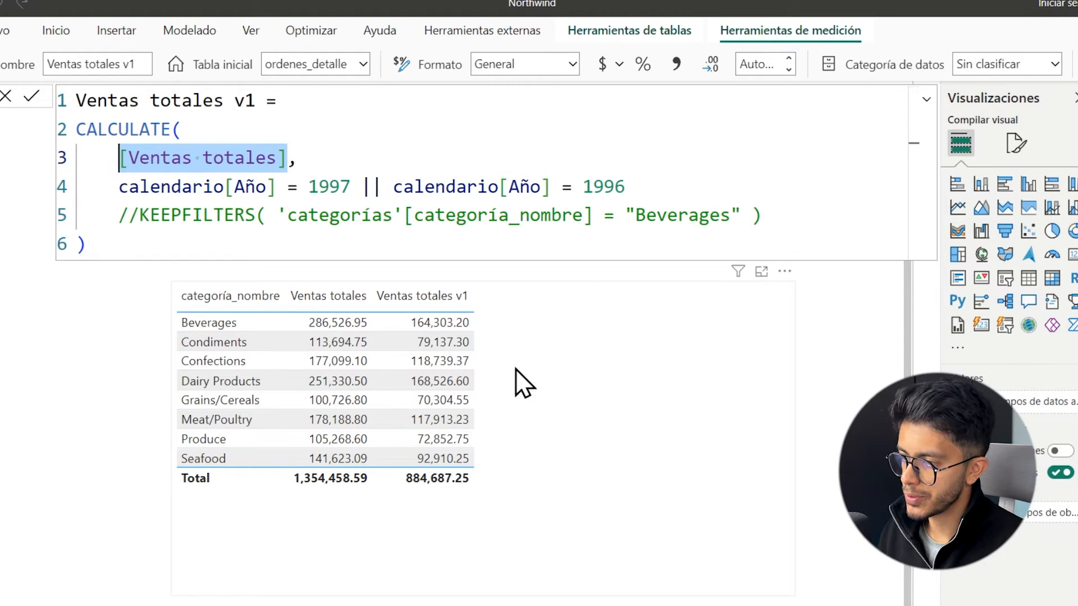
Add a slicer to the report page and fill it with the ciudad field.
left_click(836, 325)
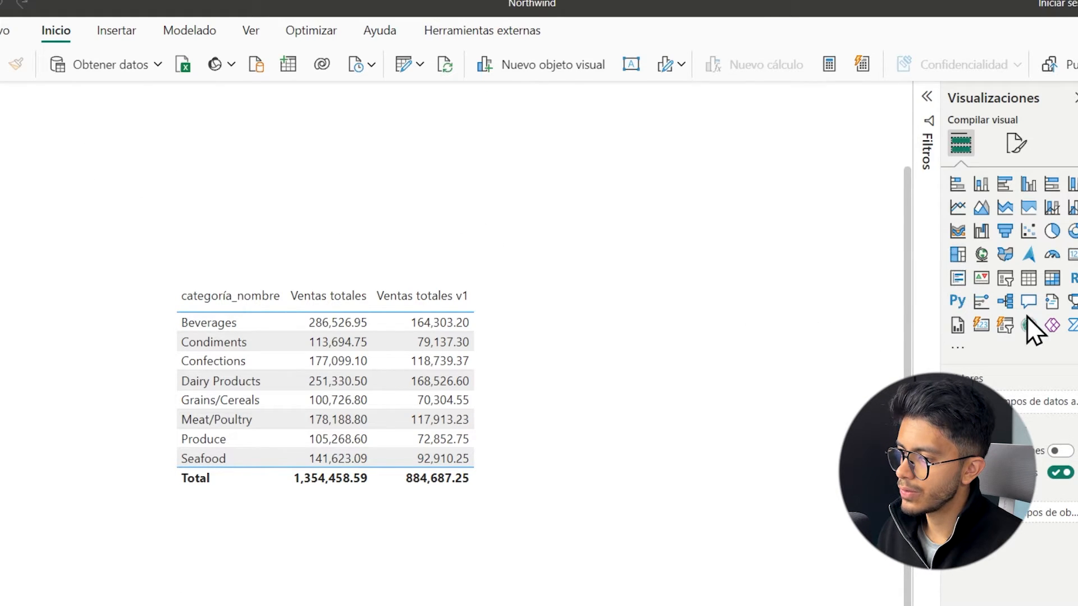
left_click(1006, 279)
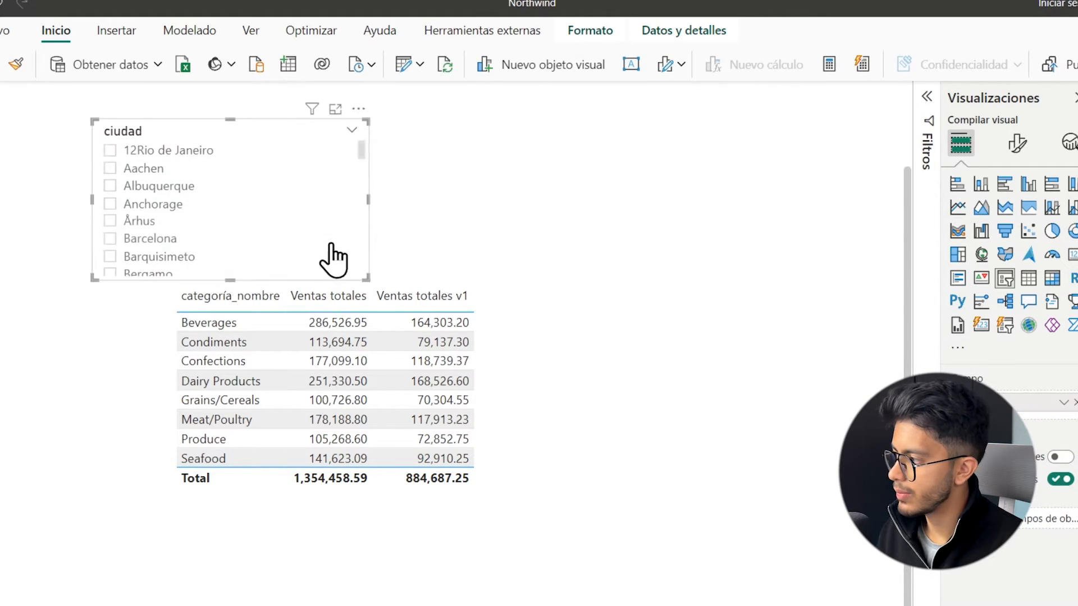
left_click(162, 187)
left_click(160, 187)
left_click(143, 222)
left_click(143, 222)
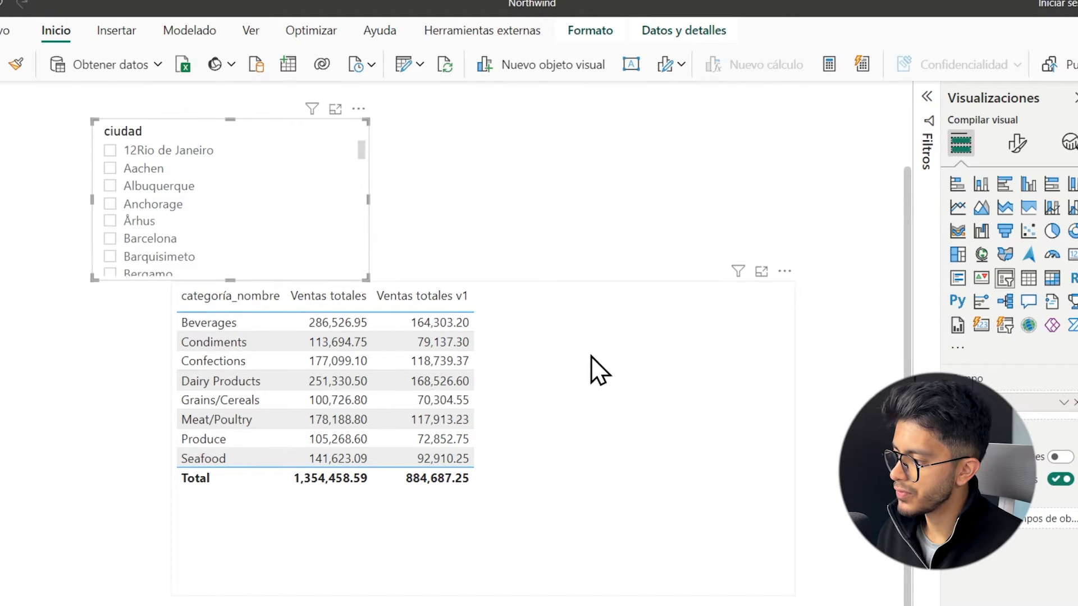
Select the category table and review how Ventas totales v1 evaluates [Ventas totales] under the year filter in CALCULATE.
left_click(590, 362)
left_click(1076, 594)
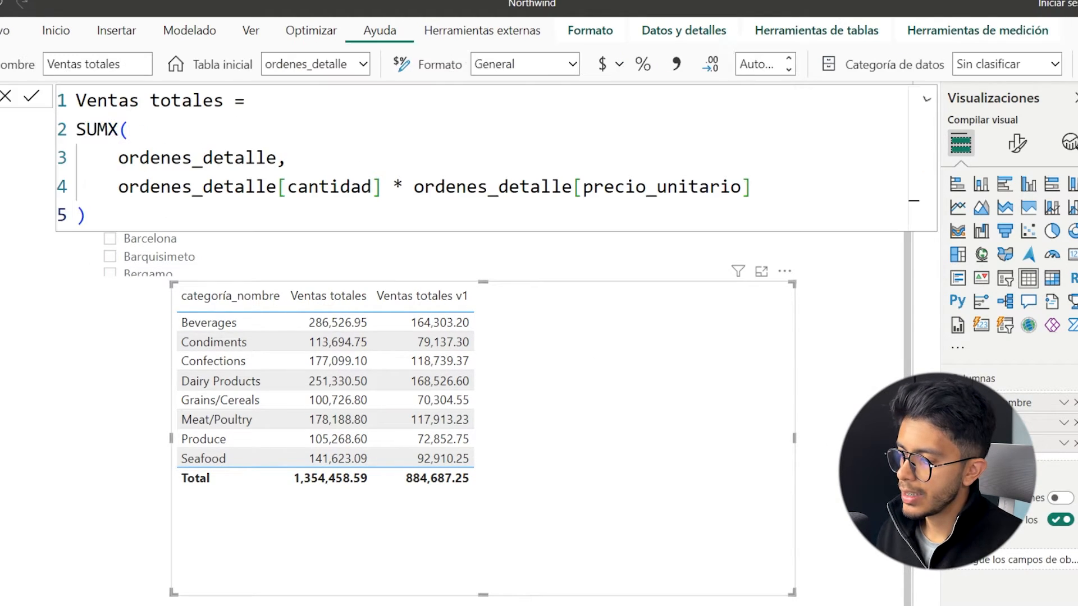
left_click(1077, 600)
left_click_drag(297, 163, 121, 155)
left_click(312, 185)
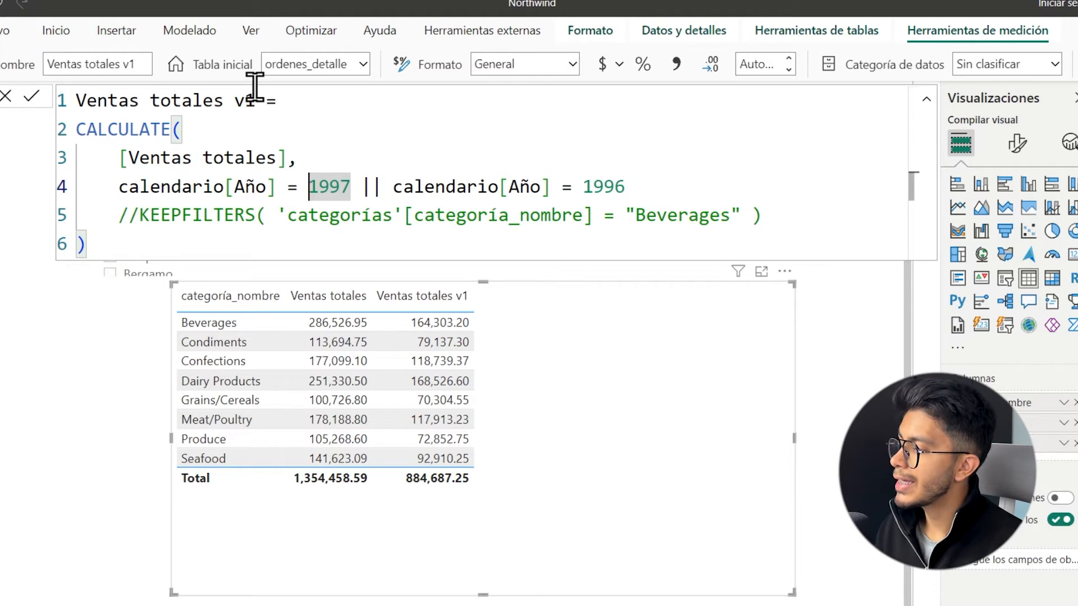
left_click_drag(286, 157, 128, 160)
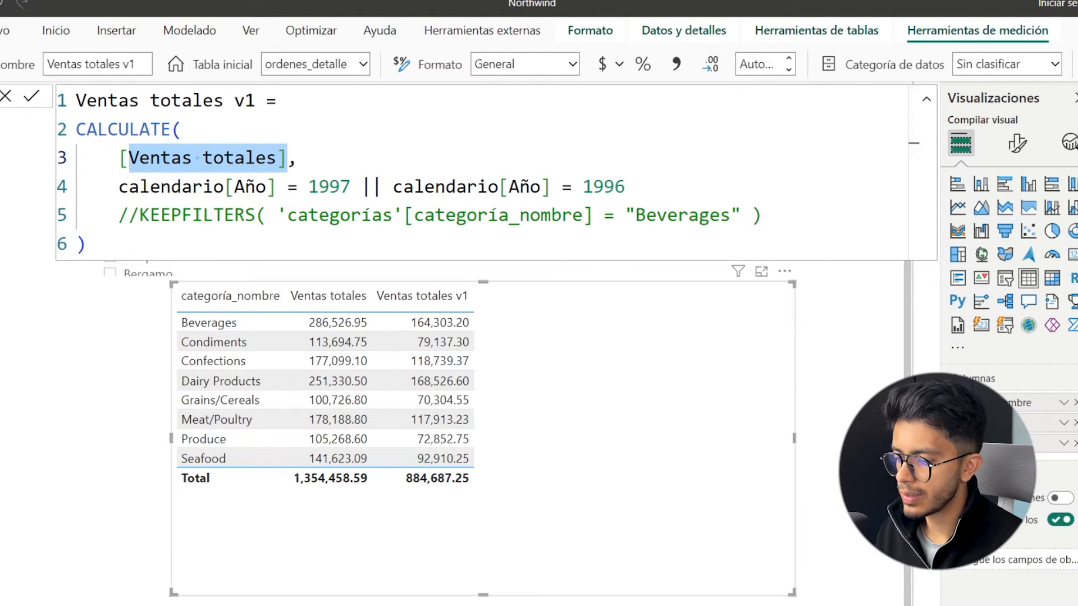
Open the Ventas totales measure and examine its SUMX function, the ordenes_detalle table argument and the cantidad column reference.
left_click(1077, 365)
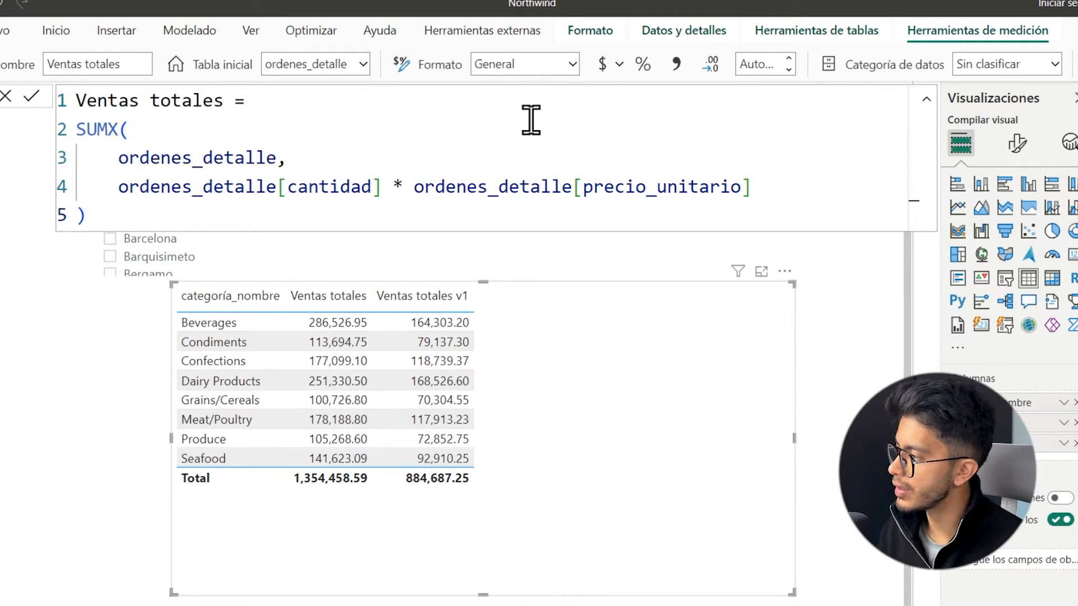
left_click_drag(121, 124, 87, 128)
left_click(136, 135)
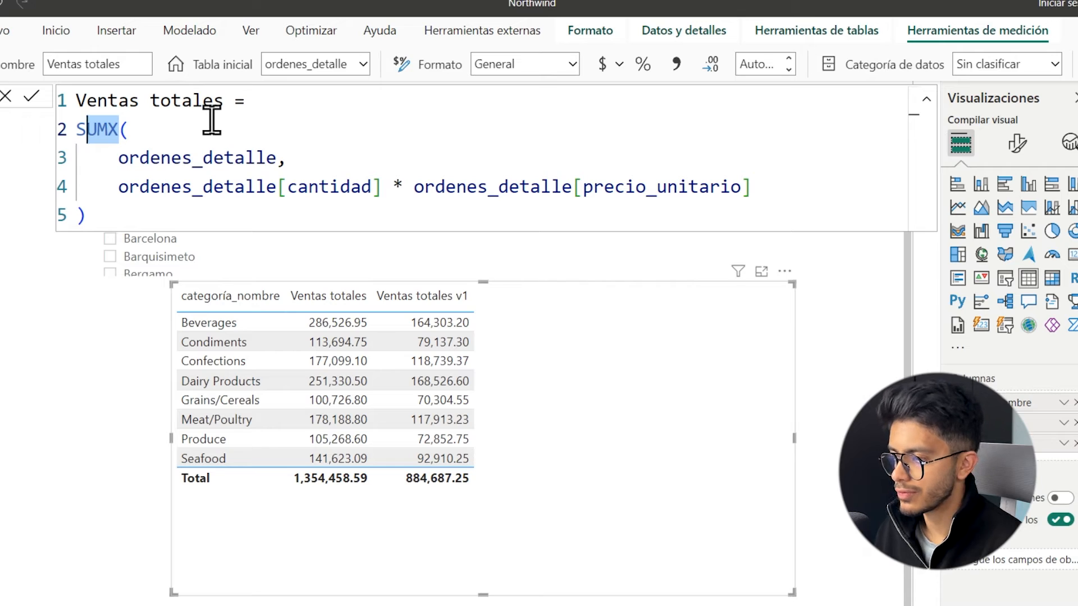
left_click_drag(119, 157, 286, 159)
left_click_drag(129, 185, 369, 185)
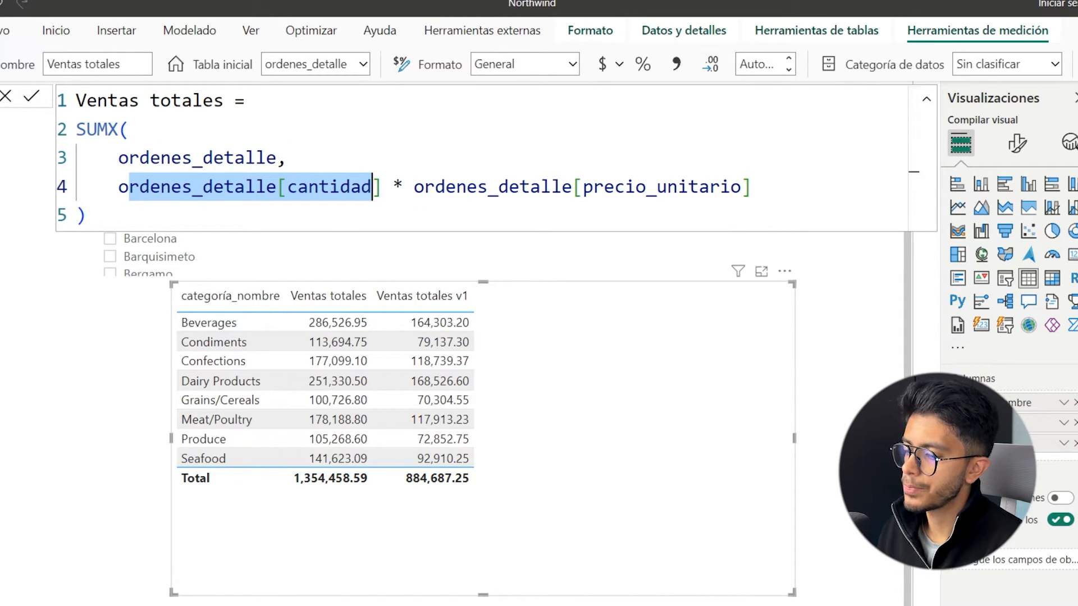
Compare the [Ventas totales] reference in Ventas totales v1 with the cantidad times precio_unitario expression behind it.
left_click_drag(288, 162, 119, 159)
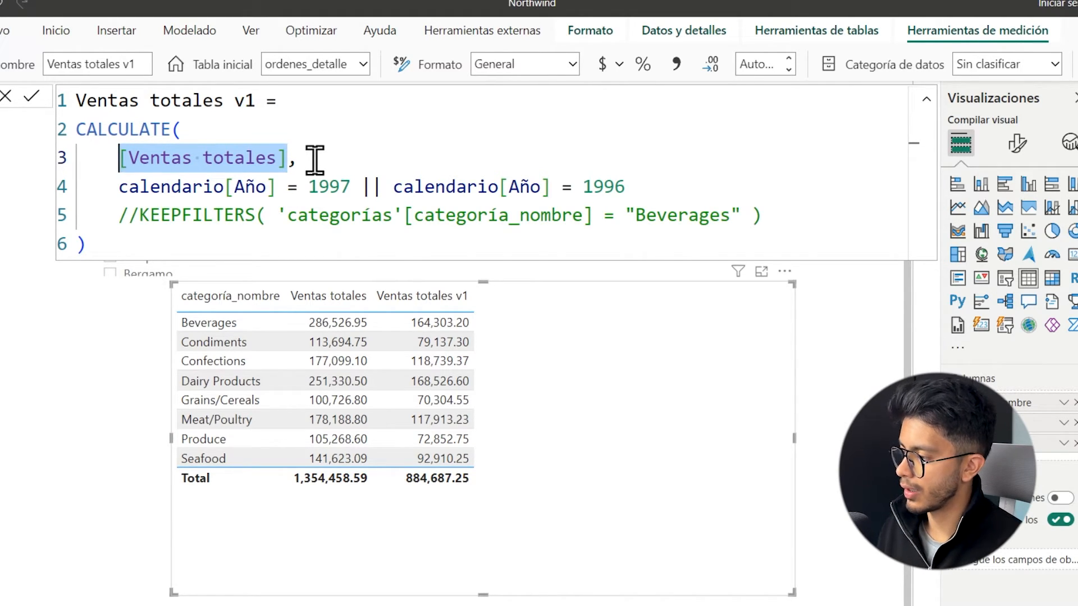
left_click(289, 159)
left_click_drag(289, 158, 128, 158)
left_click(163, 183)
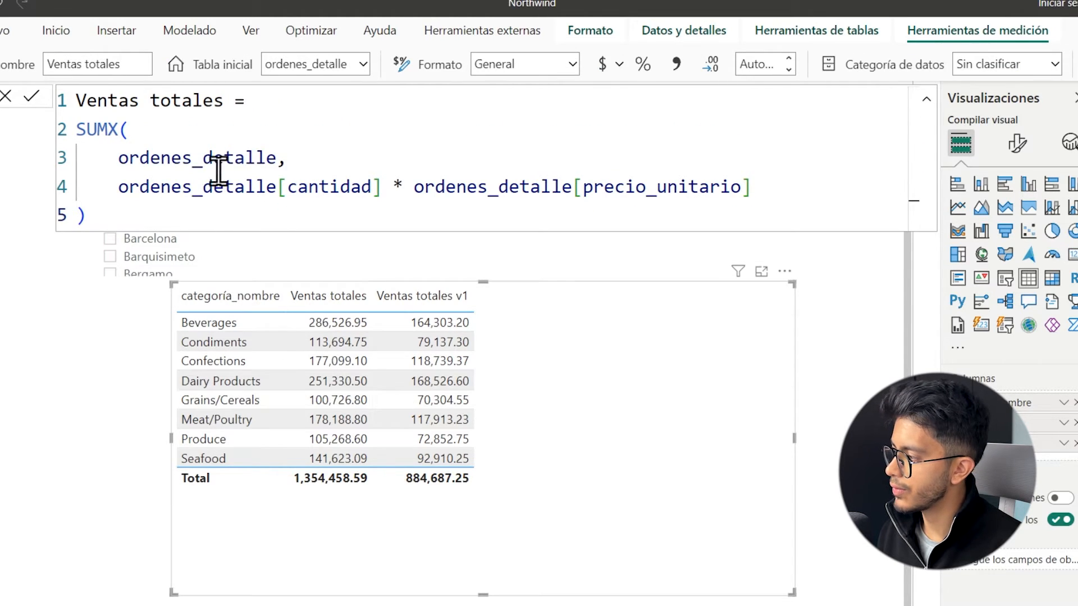
left_click_drag(130, 186, 771, 191)
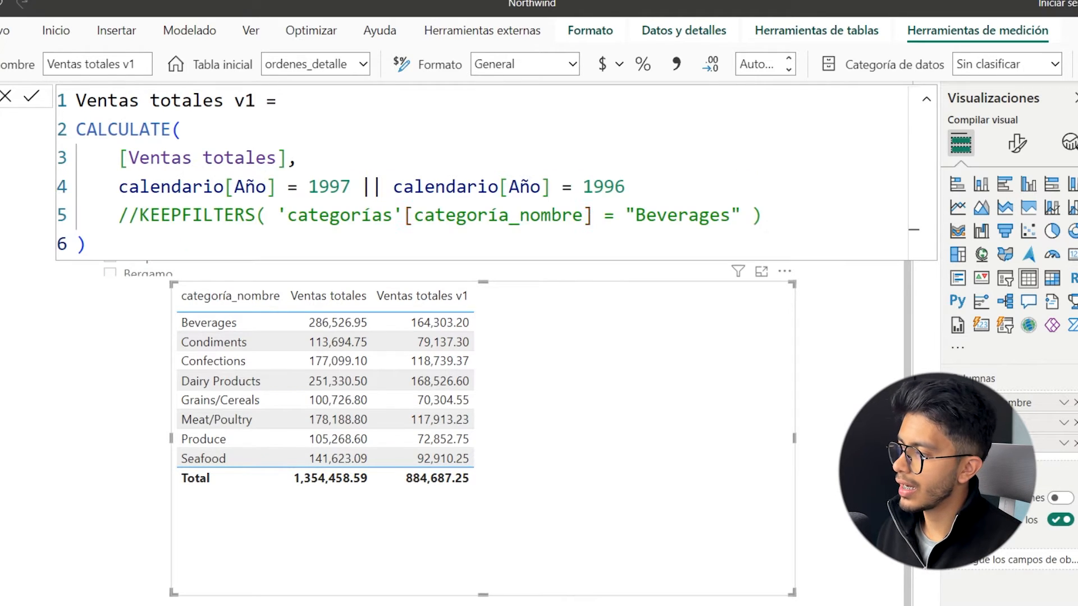
Compare the [Ventas totales] argument in Ventas totales v1 with the SUMX over ordenes_detalle and its cantidad times precio_unitario expression.
left_click_drag(291, 157, 130, 160)
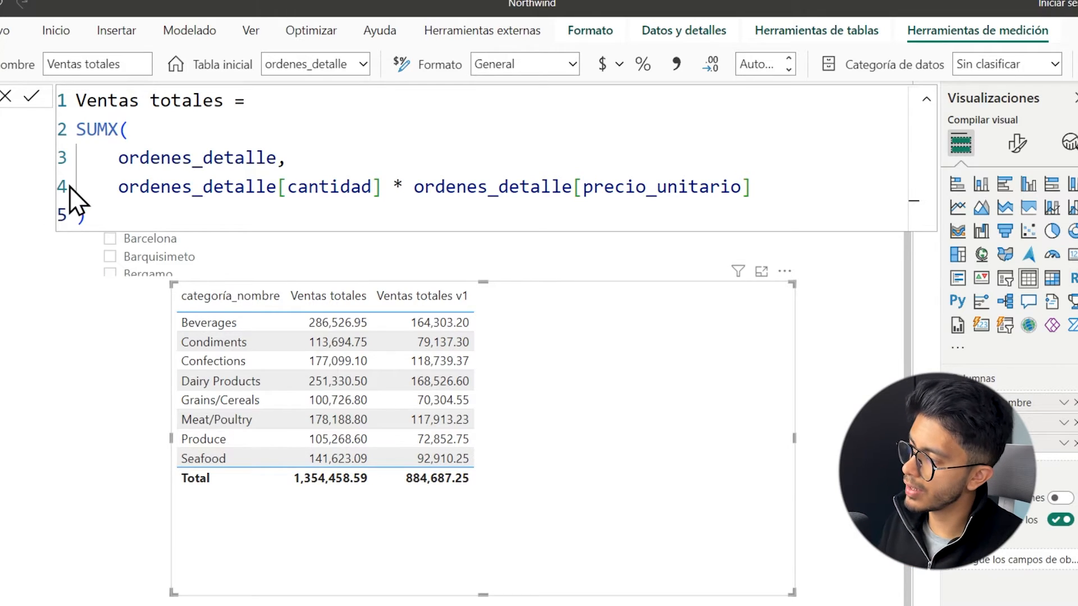
left_click_drag(108, 159, 277, 169)
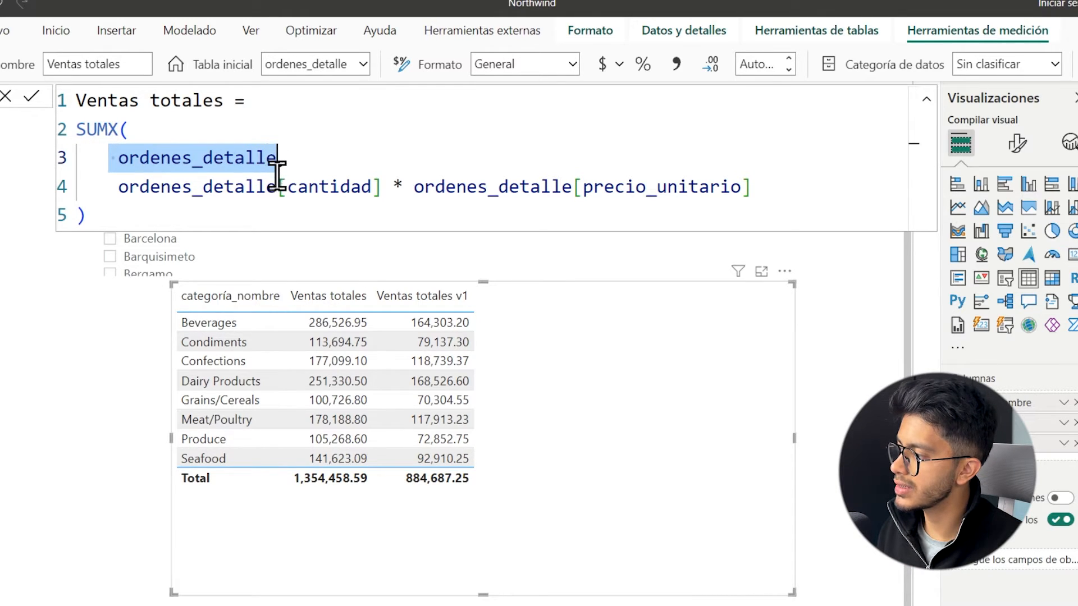
left_click(277, 187)
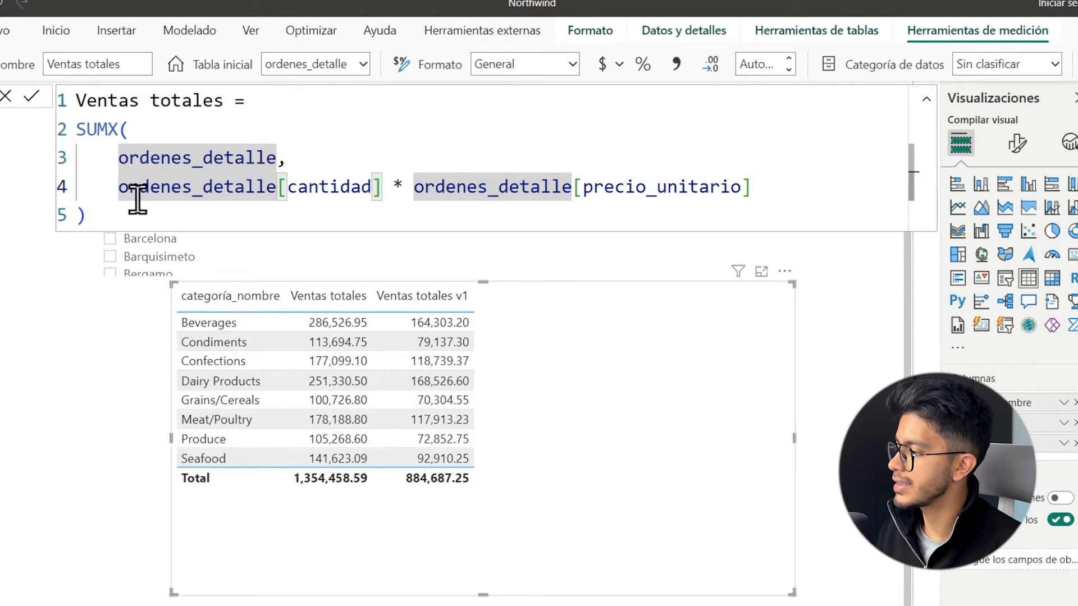
left_click_drag(750, 187, 142, 182)
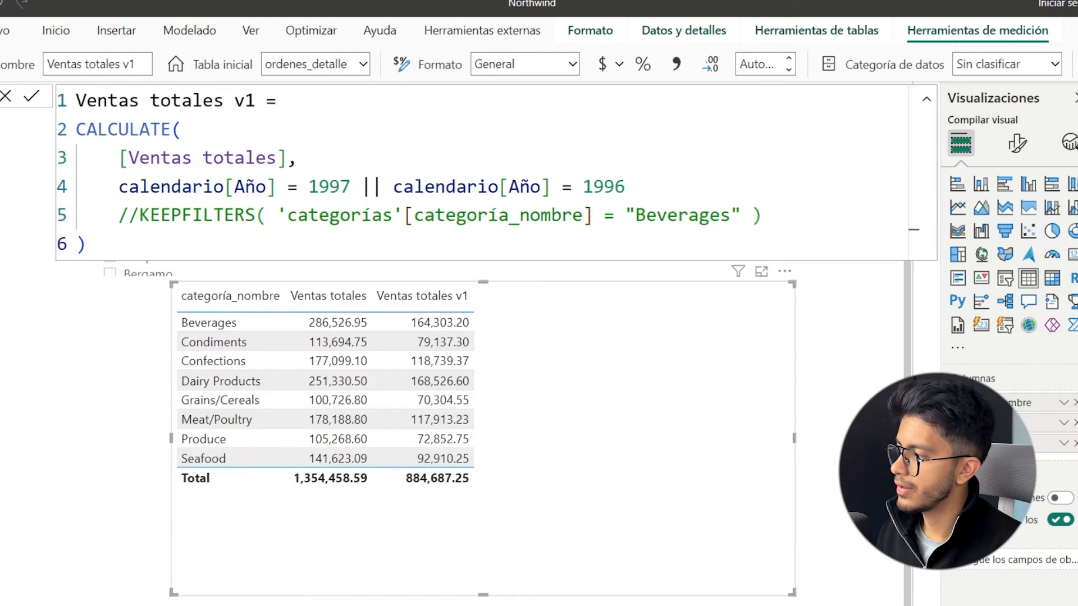
left_click_drag(297, 158, 119, 156)
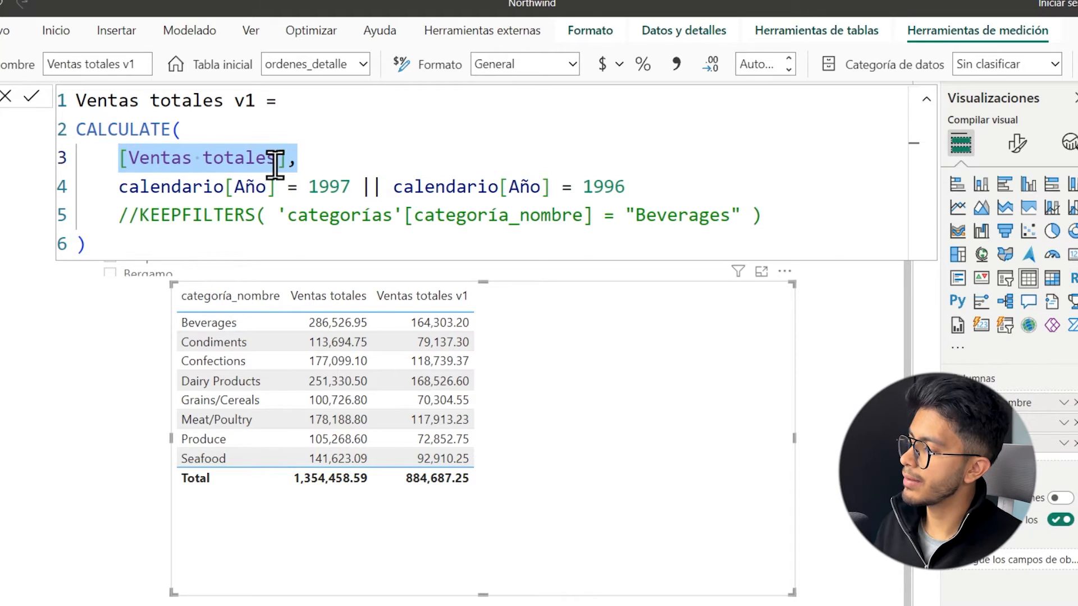
left_click(287, 160)
left_click_drag(292, 157, 124, 149)
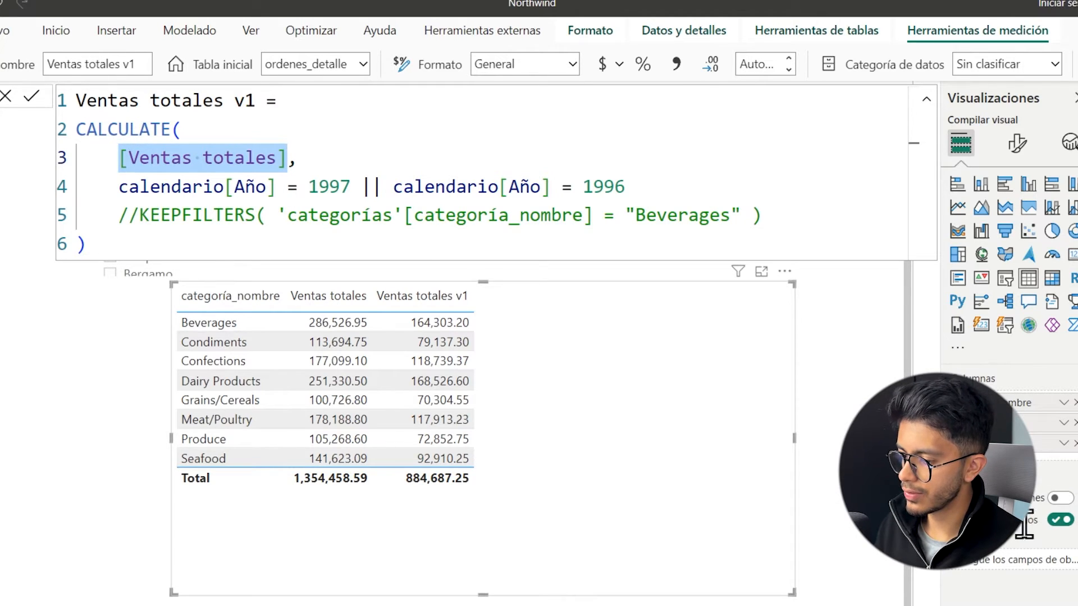
Check the Ventas totales formula, return to Ventas totales v1 and review its expression argument and calendario[Año] filter.
left_click(999, 422)
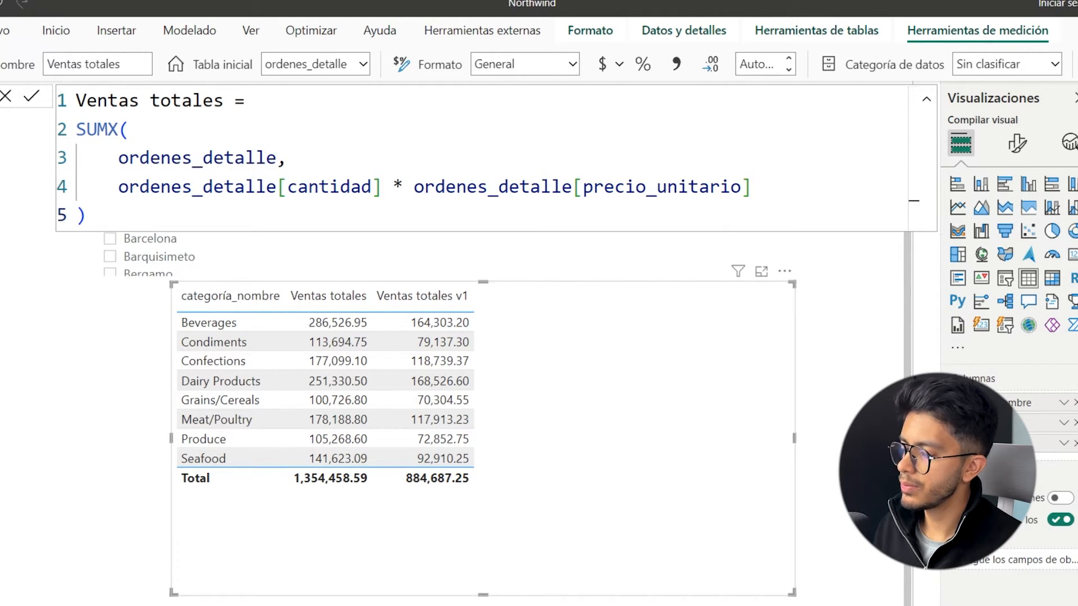
left_click(985, 443)
left_click(256, 153)
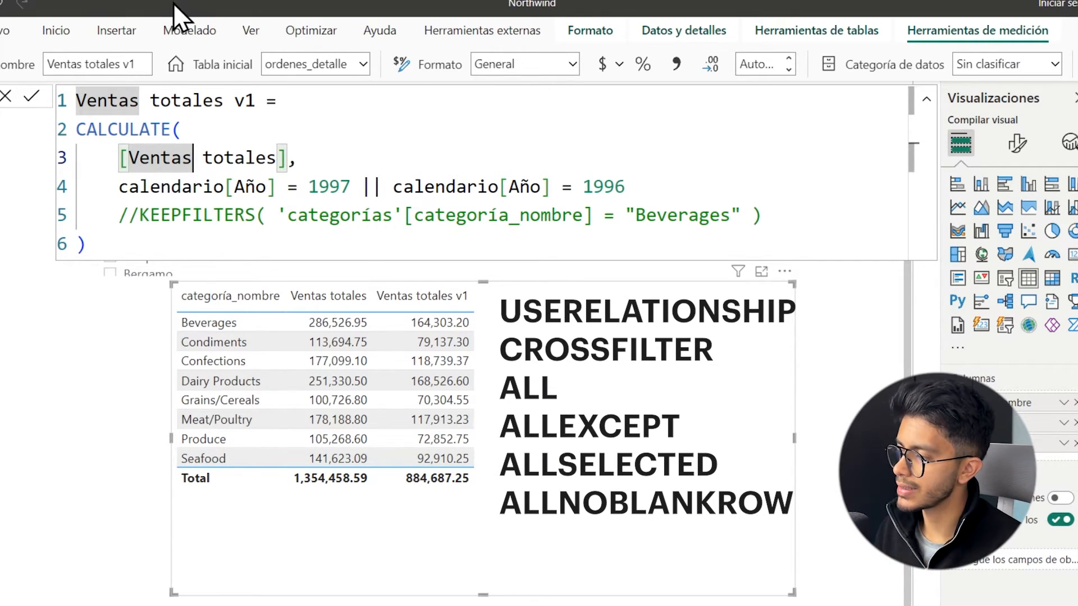
left_click_drag(288, 158, 119, 156)
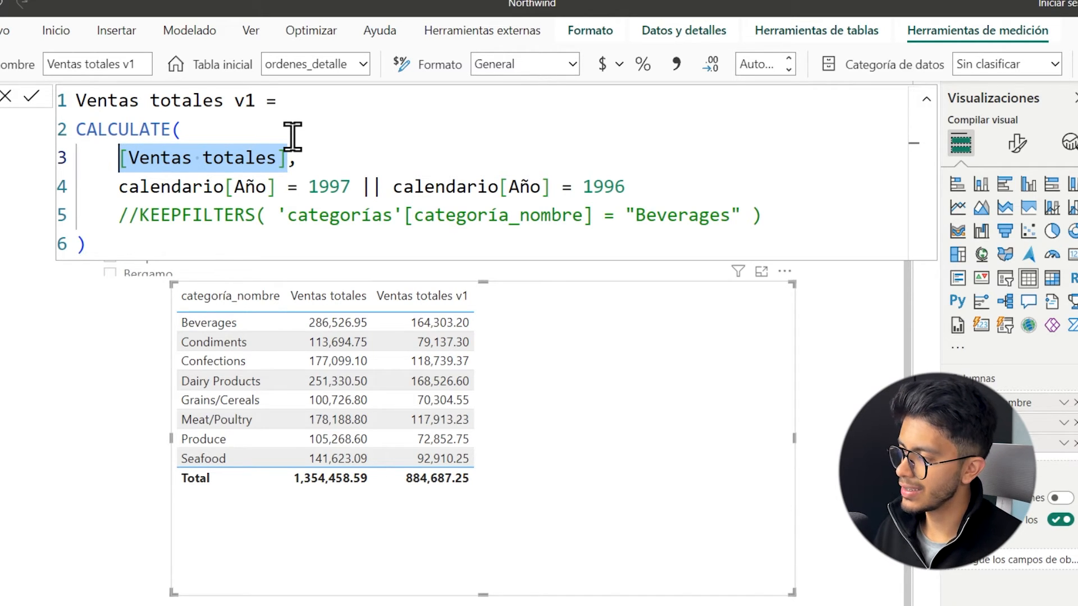
left_click_drag(652, 188, 116, 179)
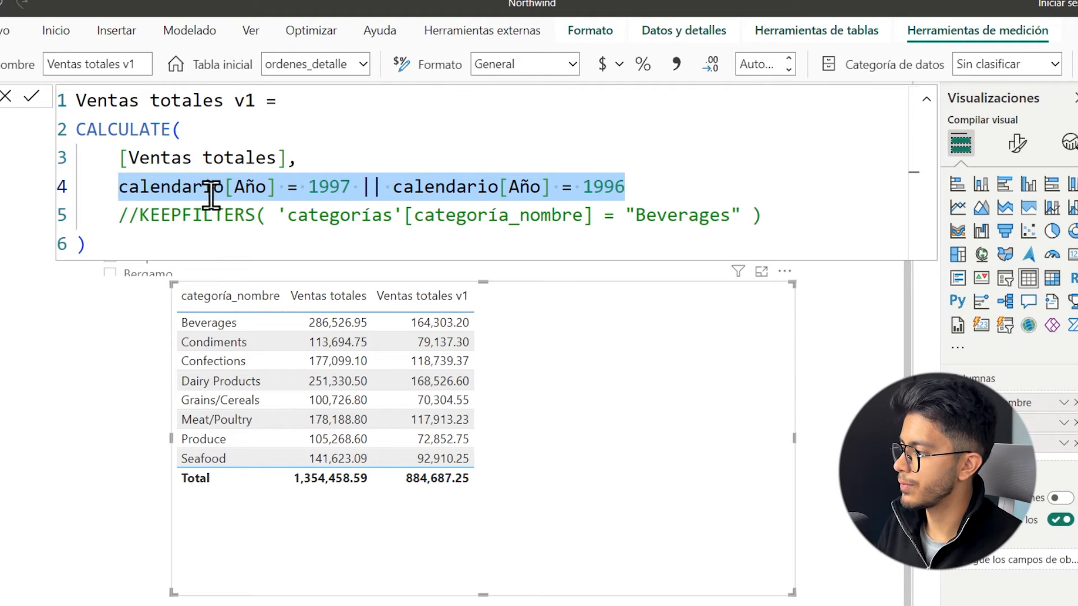
Replace the year filter in Ventas totales v1 with the commented-out 'categorías'[categoría_nombre] = "Beverages" condition and apply the formula.
left_click_drag(278, 215, 751, 215)
key("ctrl+c")
key("Delete")
left_click_drag(673, 186, 124, 186)
key("ctrl+v")
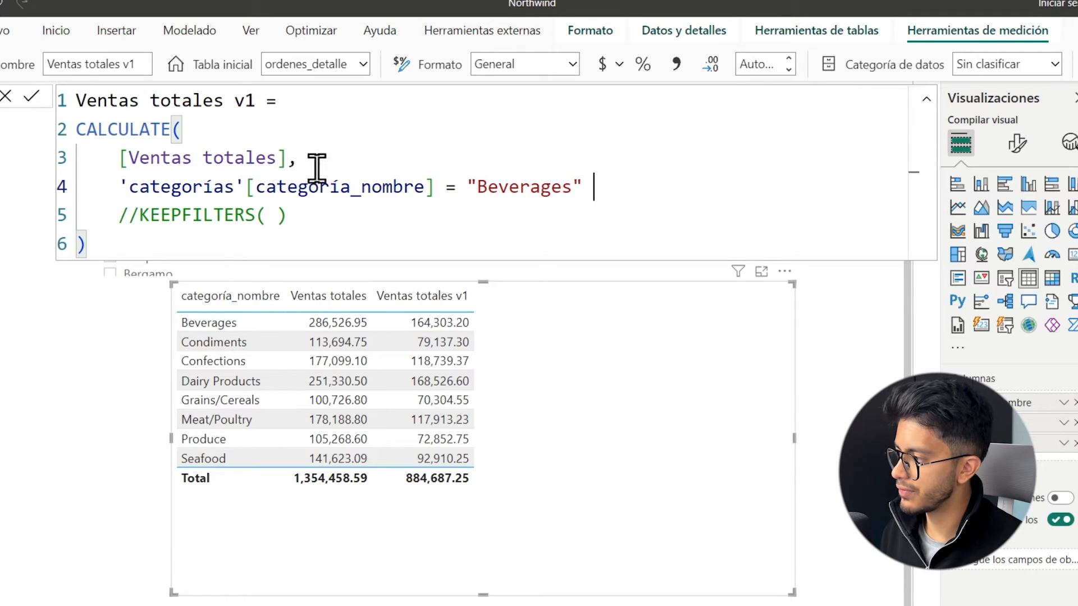
key("Return")
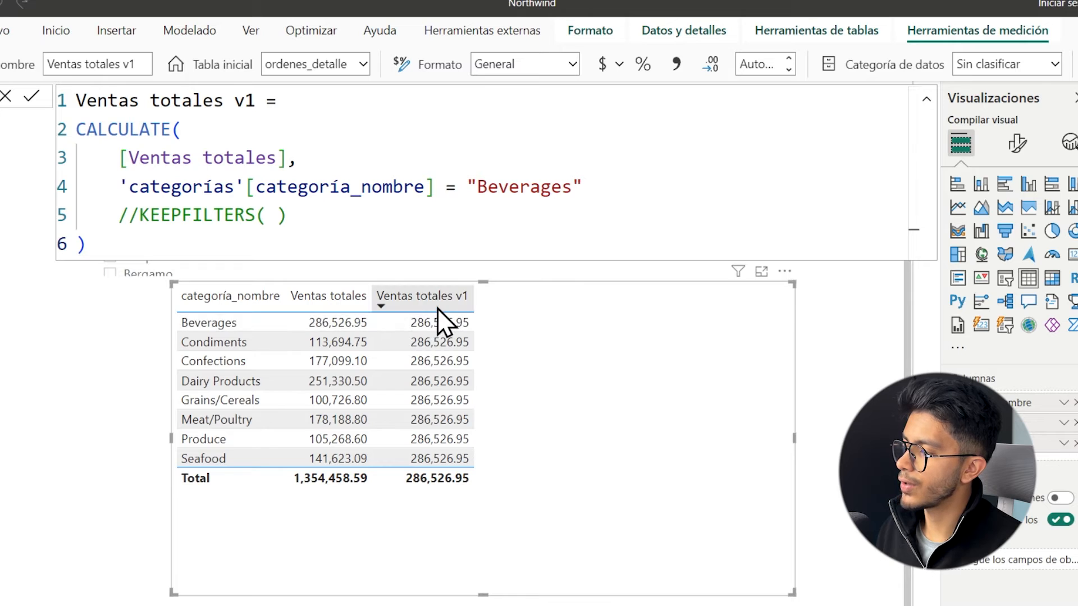
Examine the Ventas totales v1 column in the category table against the Beverages condition, and reopen the measure's formula.
left_click(469, 296)
left_click(521, 187)
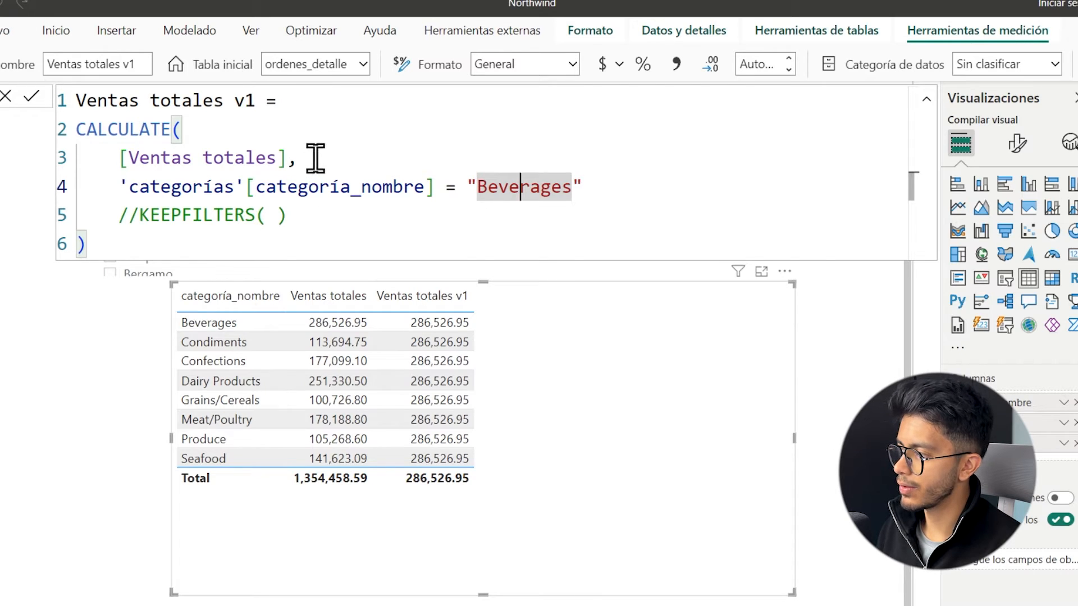
left_click_drag(287, 158, 119, 159)
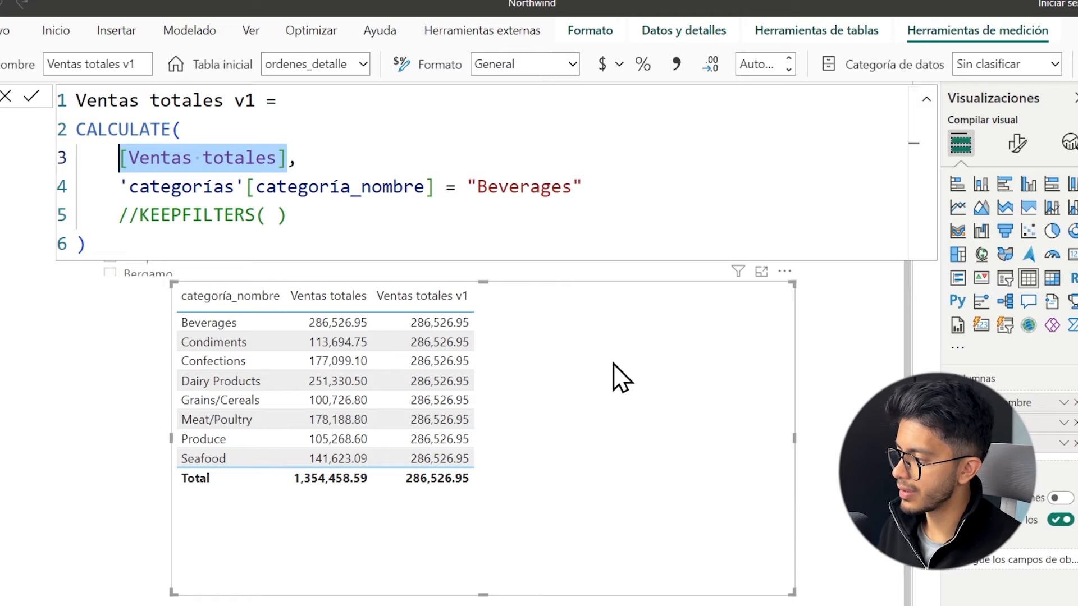
left_click(78, 332)
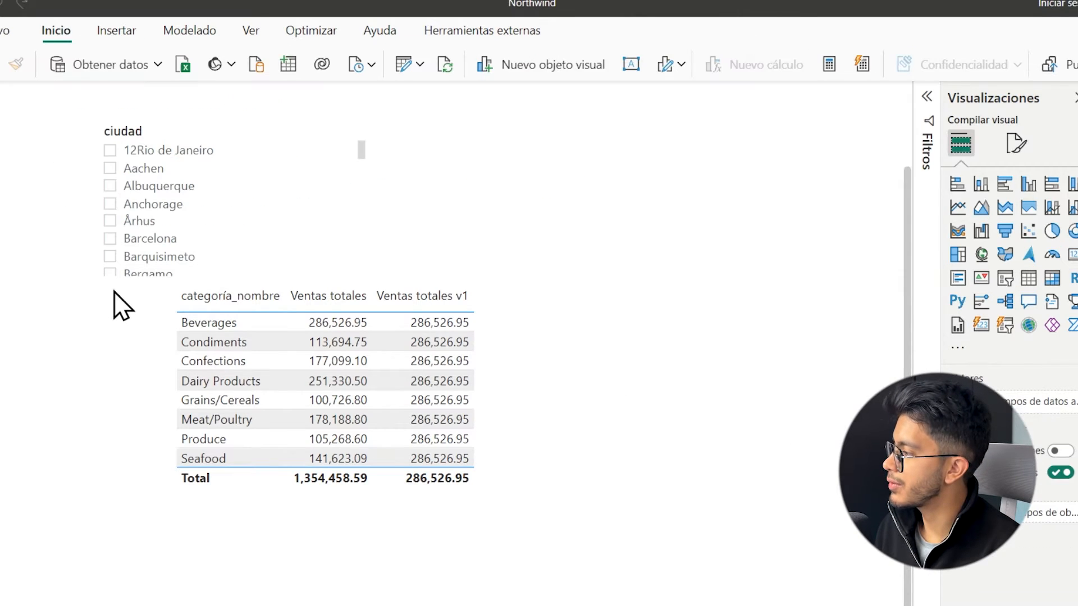
left_click(318, 517)
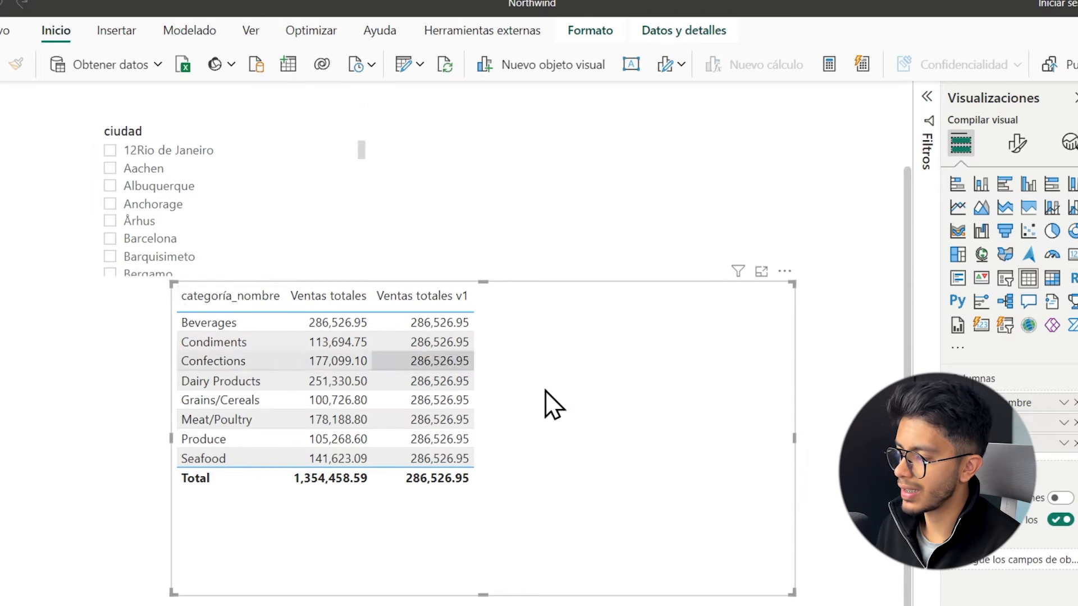
left_click(1075, 393)
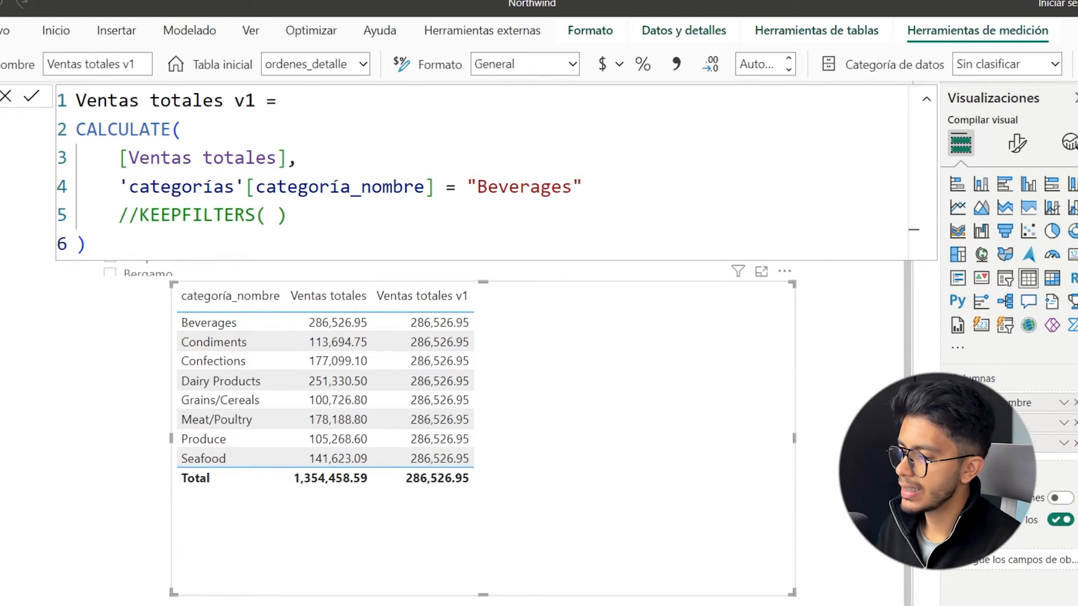
Review how the categoría_nombre filter argument acts on the [Ventas totales] expression inside CALCULATE.
left_click(407, 168)
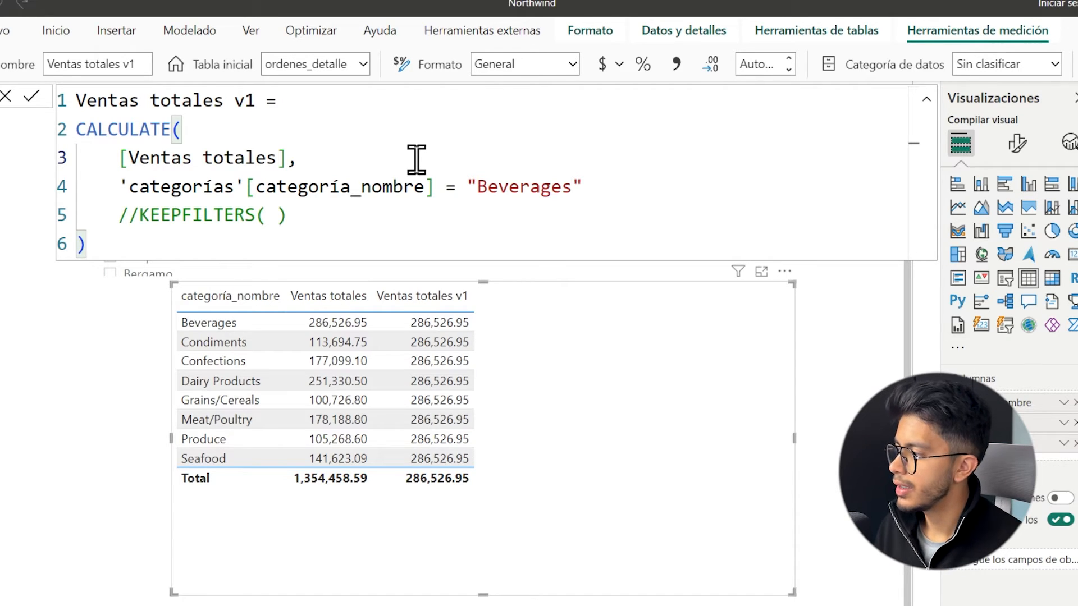
mouse_move(119, 187)
left_mouse_down()
mouse_move(578, 186)
mouse_move(124, 186)
left_mouse_up()
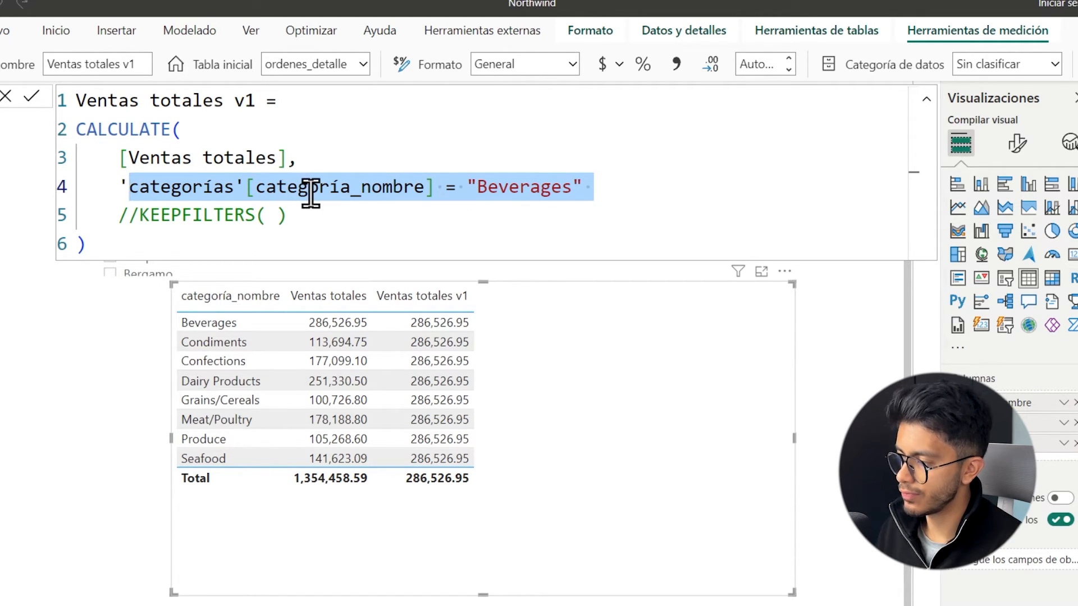
left_click_drag(297, 159, 122, 156)
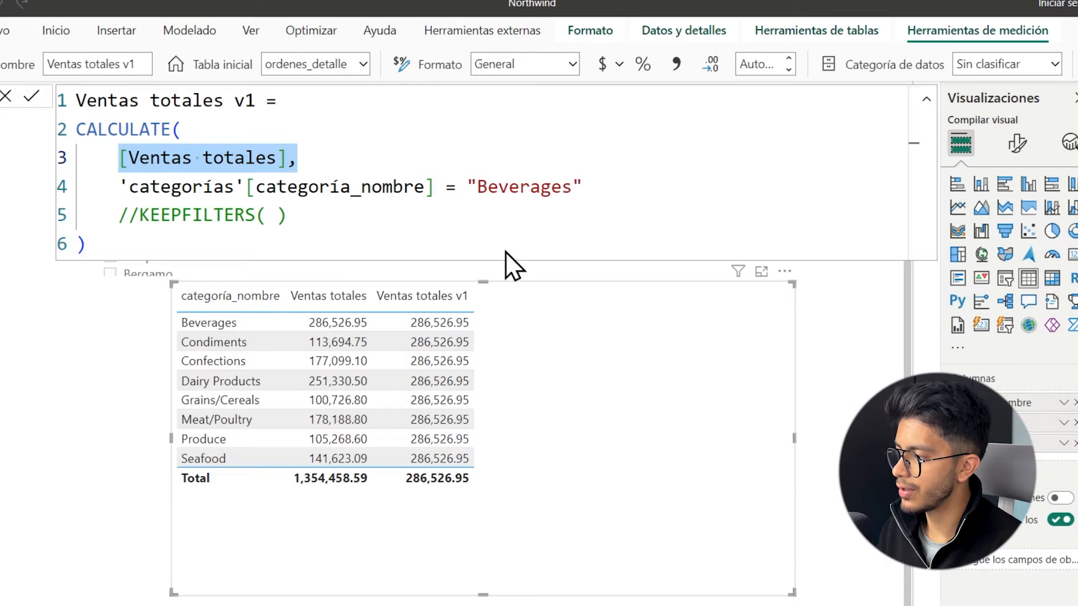
left_click_drag(609, 187, 112, 182)
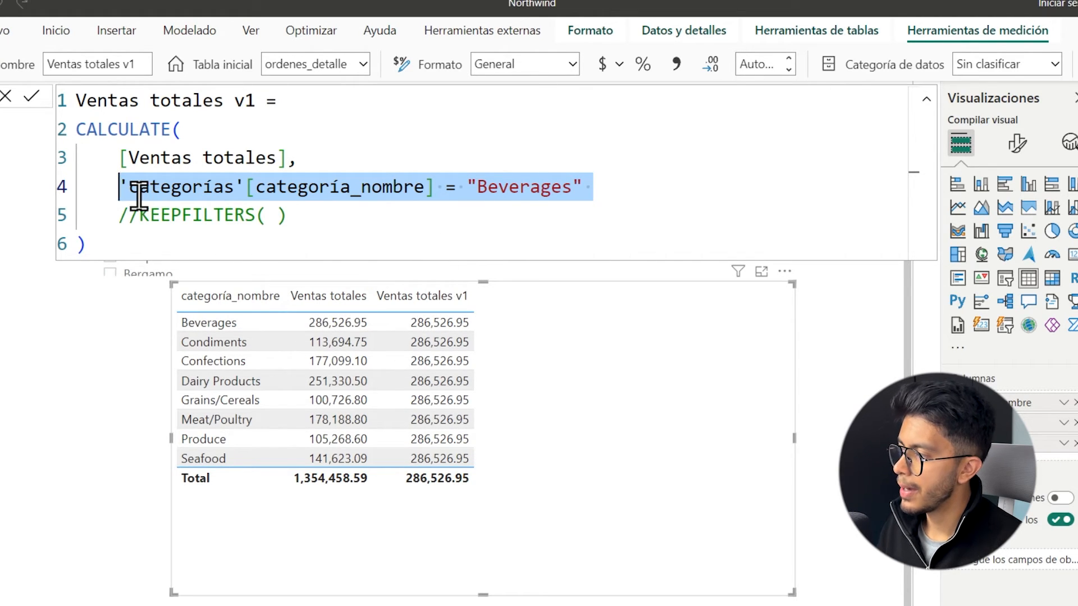
Wrap the 'categorías'[categoría_nombre] = "Beverages" condition of Ventas totales v1 in KEEPFILTERS.
left_click(121, 187)
type("k")
key("Tab")
key("ctrl+Right")
key("ctrl+Right")
key("ctrl+Right")
key("ctrl+Right")
key("ctrl+Right")
key("ctrl+Right")
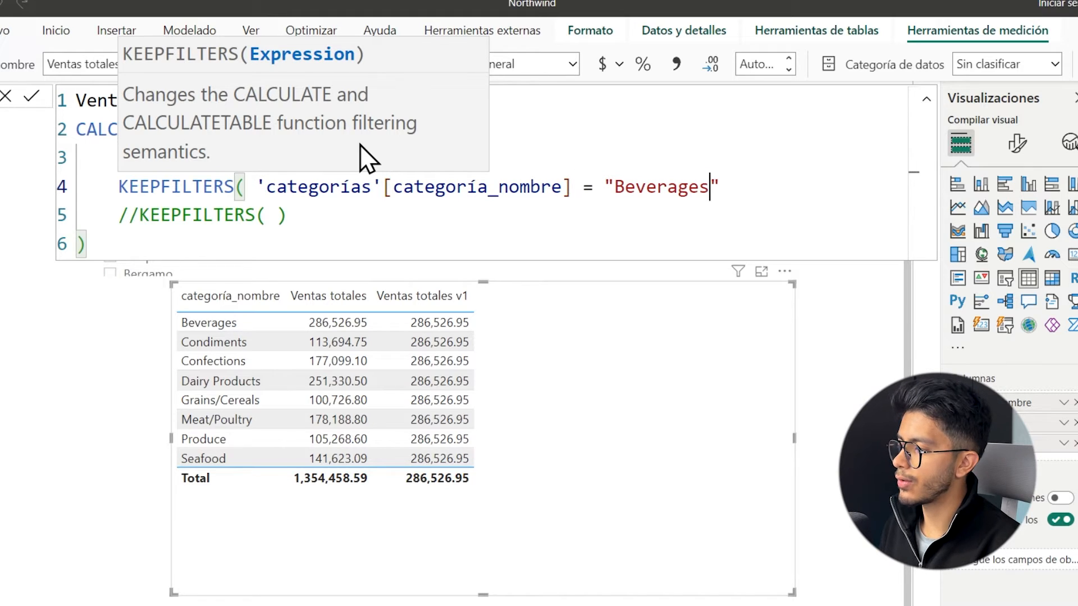
type(")")
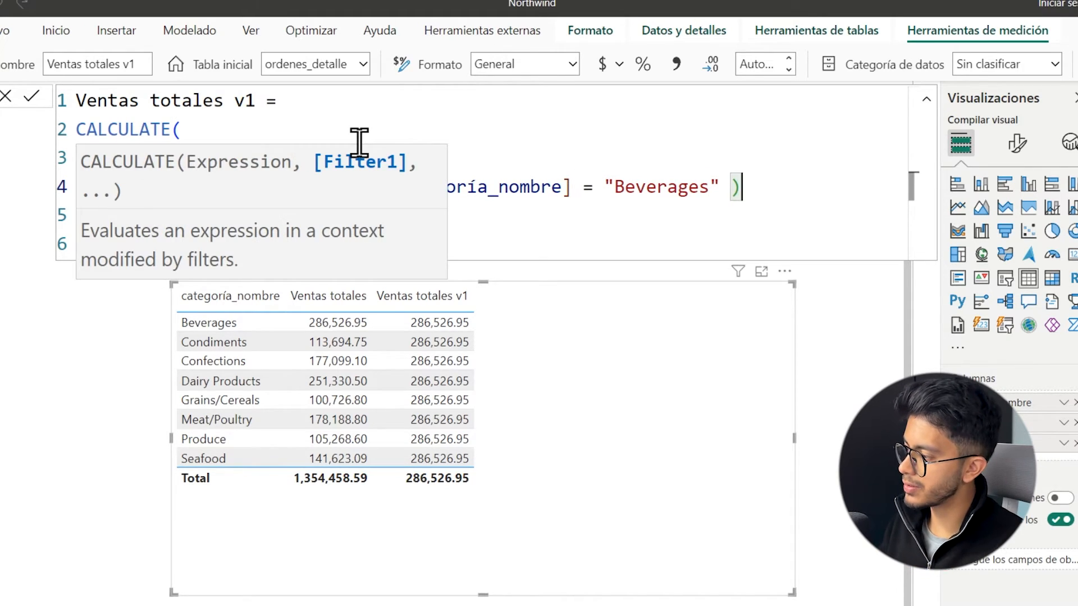
key("Return")
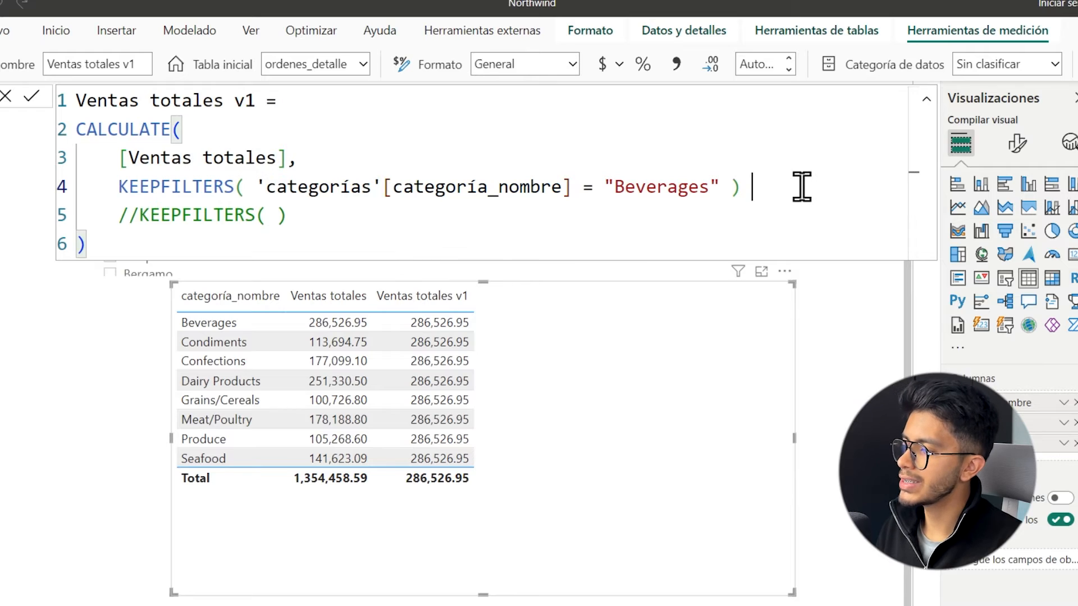
left_click_drag(781, 180, 120, 187)
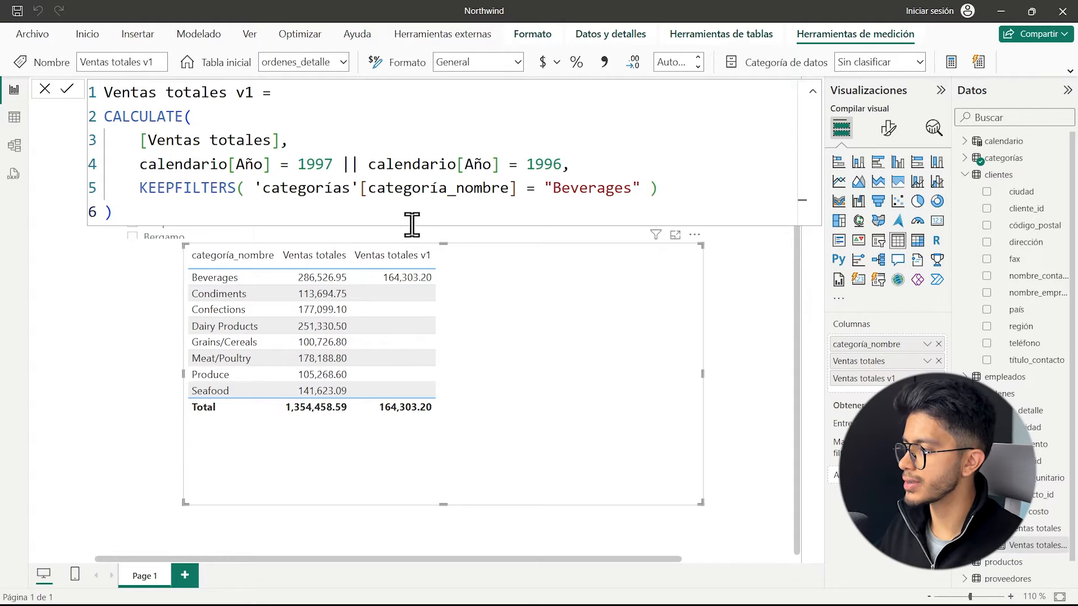
Shrink the formula text and move the category table closer to the ciudad slicer.
scroll(305, 144, "down", 1, "ctrl")
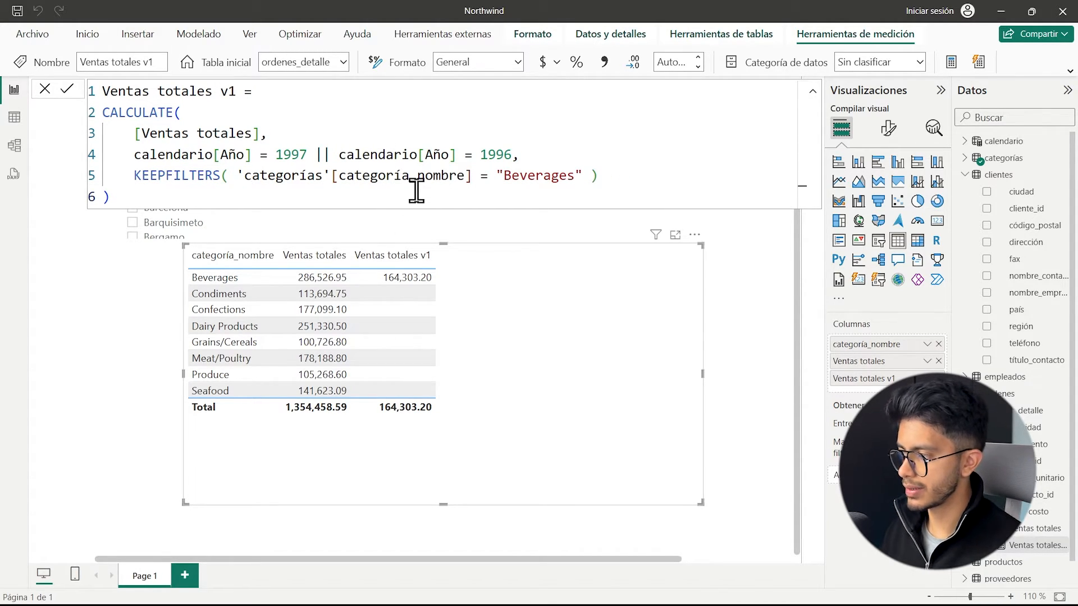
left_click_drag(592, 333, 526, 317)
left_click(324, 245)
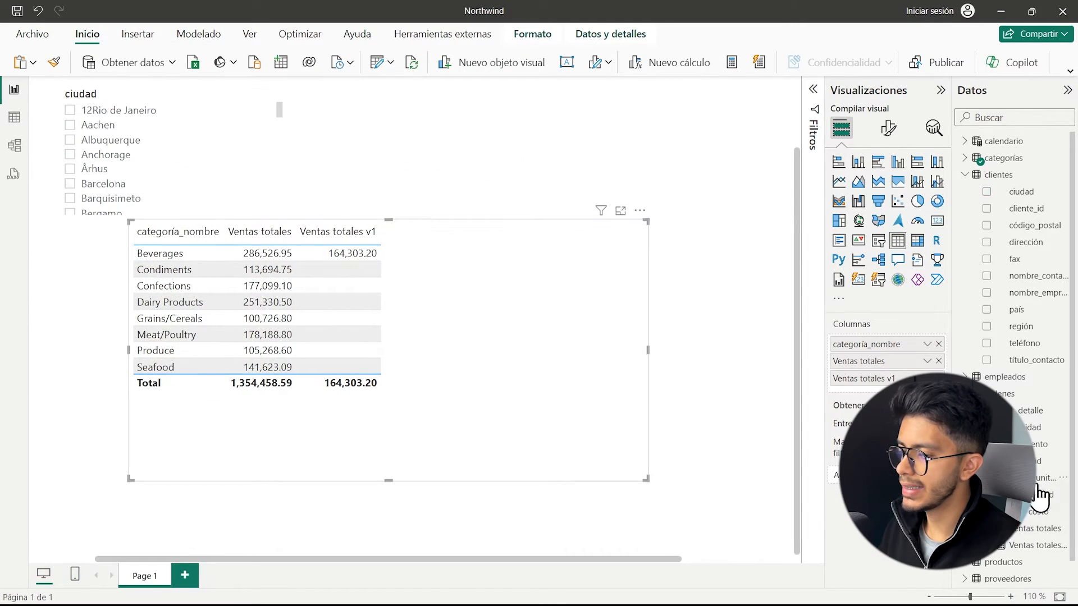
Open Ventas totales followed by Ventas totales v1, and review the [Ventas totales] expression within CALCULATE.
left_click(1020, 531)
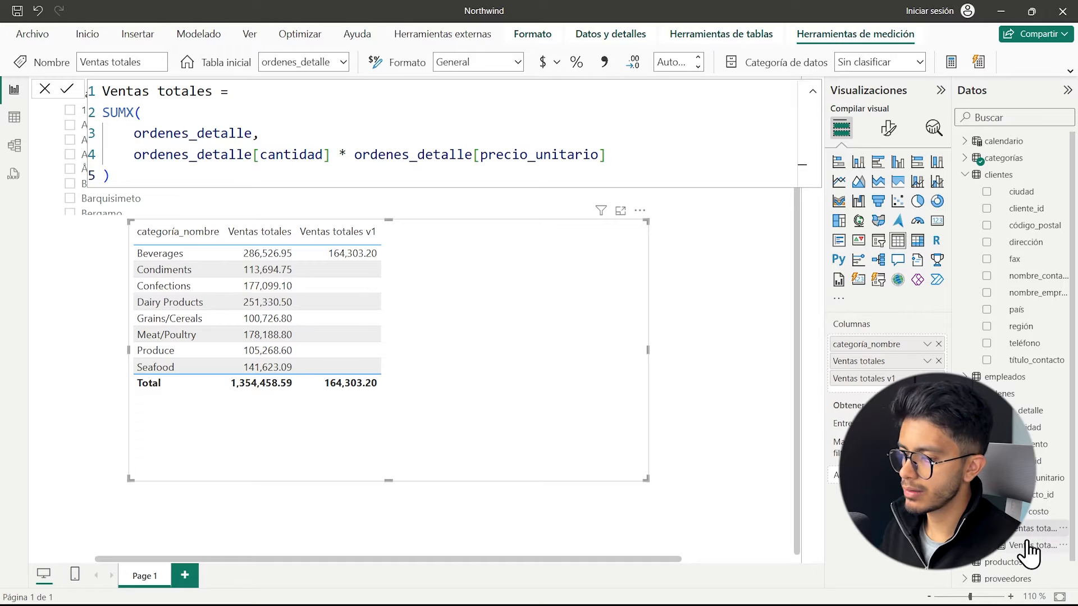
left_click(1030, 545)
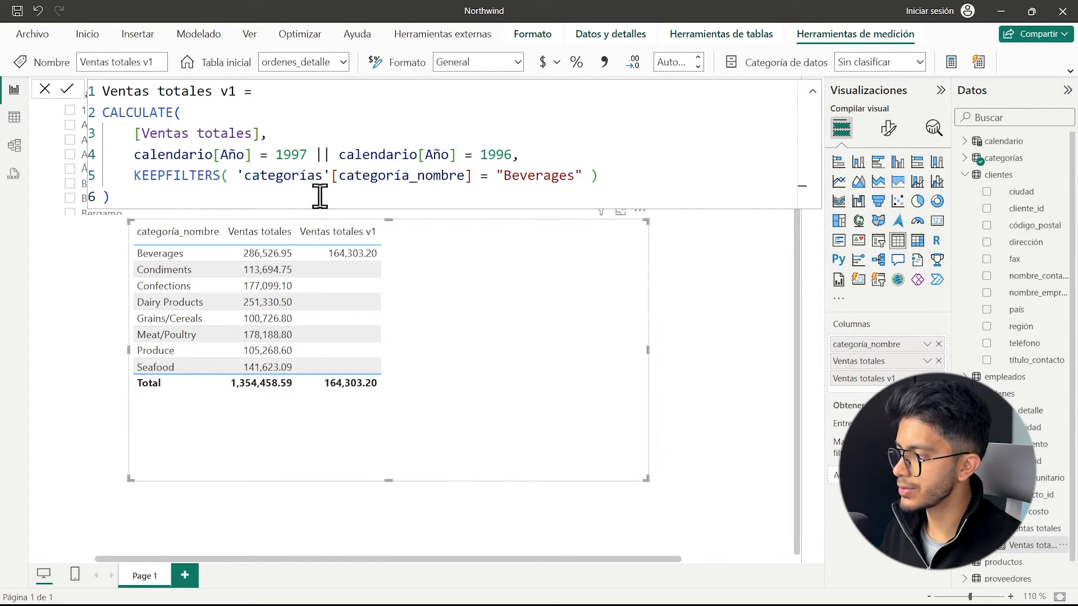
scroll(176, 145, "up", 3)
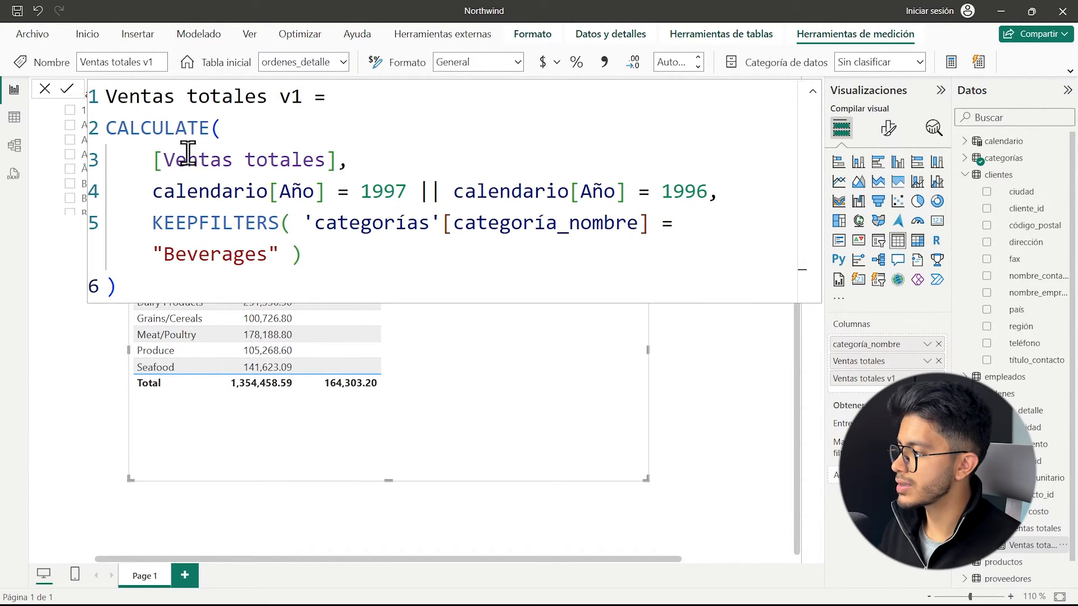
left_click_drag(156, 161, 337, 158)
scroll(308, 166, "down", 3)
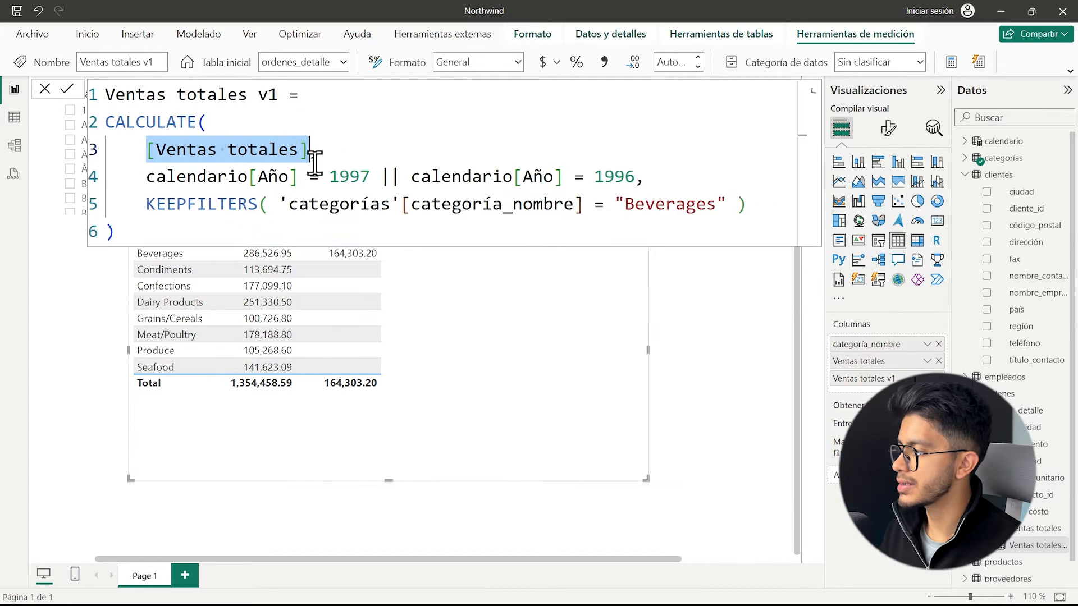
Try && in place of || between the 1997 and 1996 conditions, undo it and review the year filter.
left_click_drag(142, 164, 347, 162)
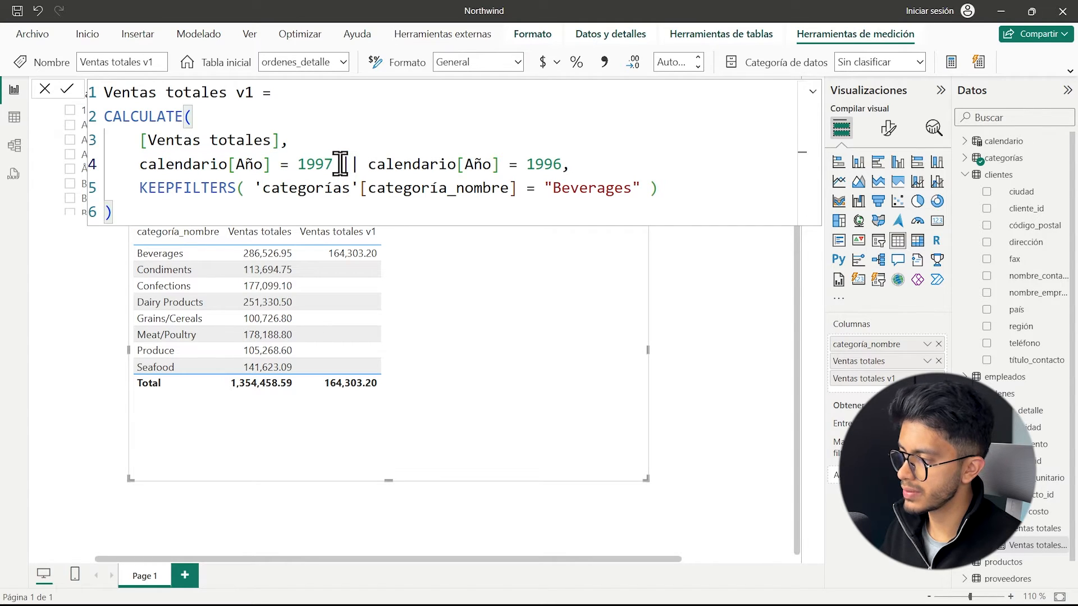
type("&&")
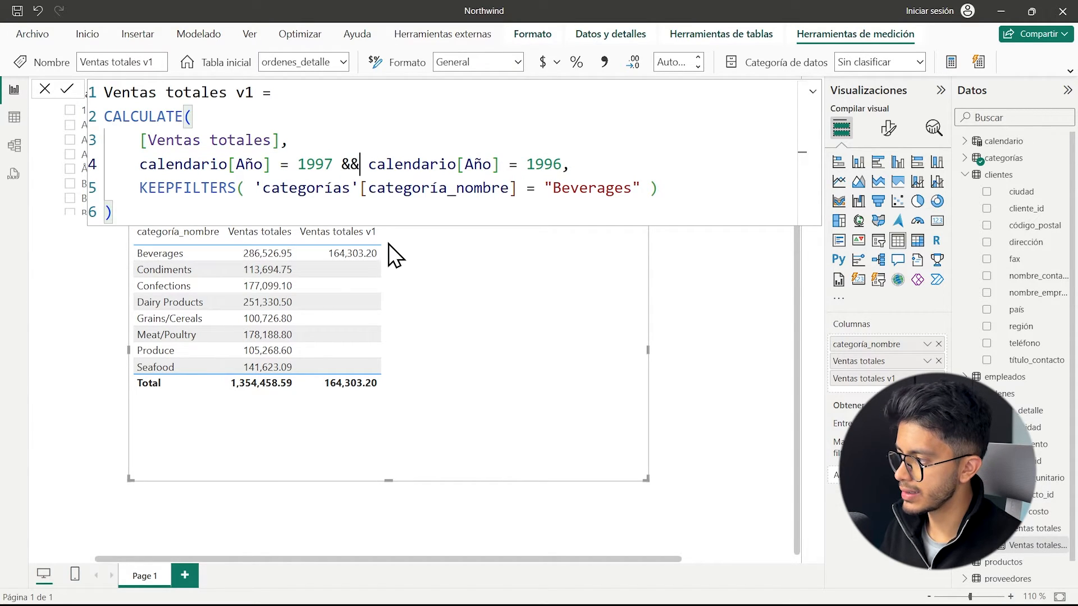
key("ctrl+z")
key("ctrl+z")
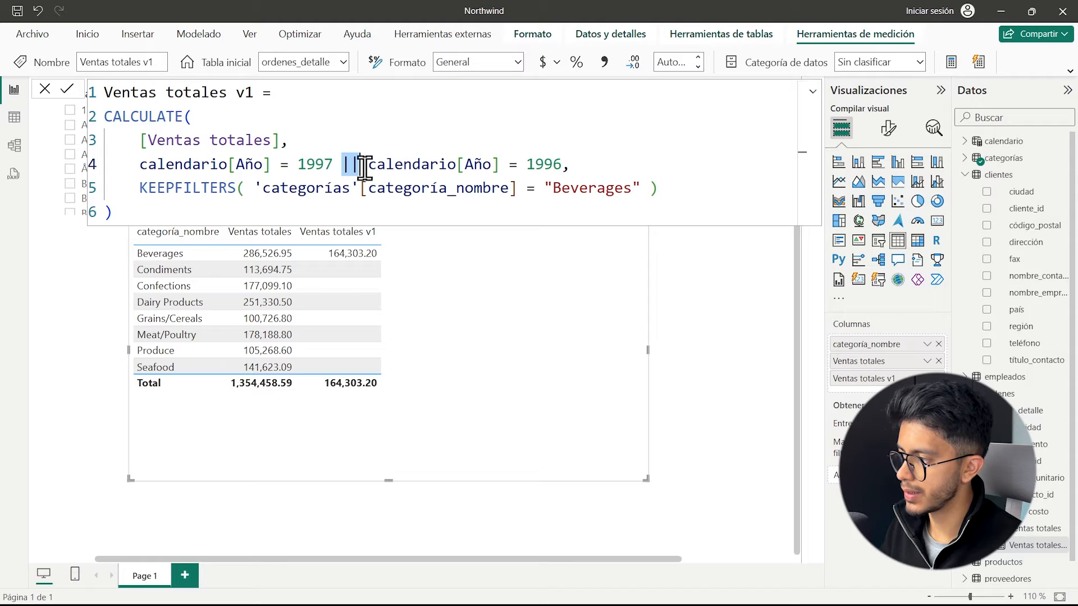
left_click_drag(368, 165, 573, 165)
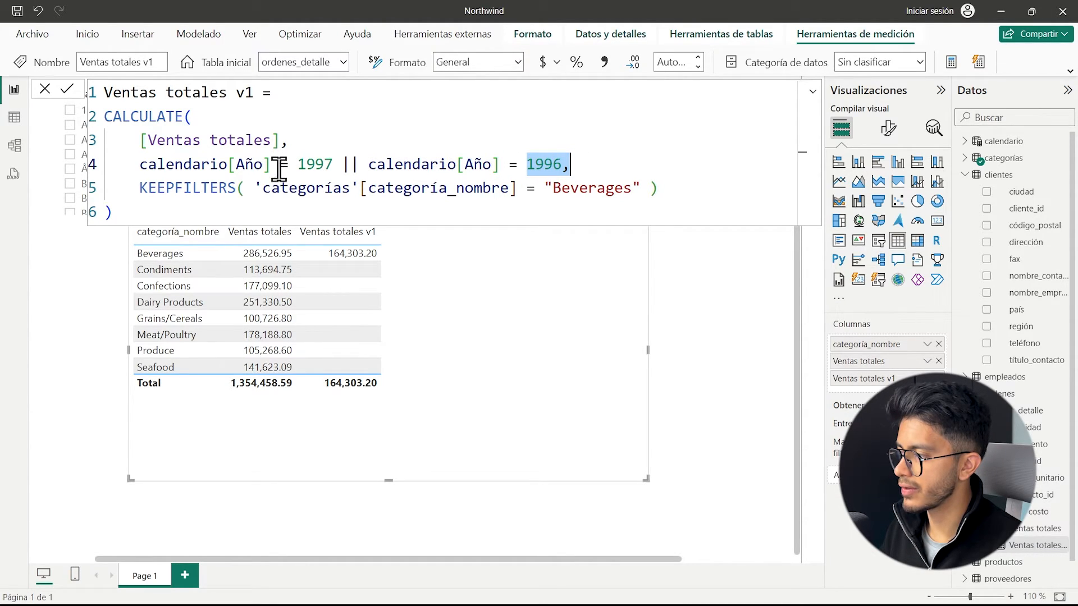
Review the 1997 and 1996 year conditions and the "Beverages" category condition within Ventas totales v1.
left_click_drag(191, 164, 316, 166)
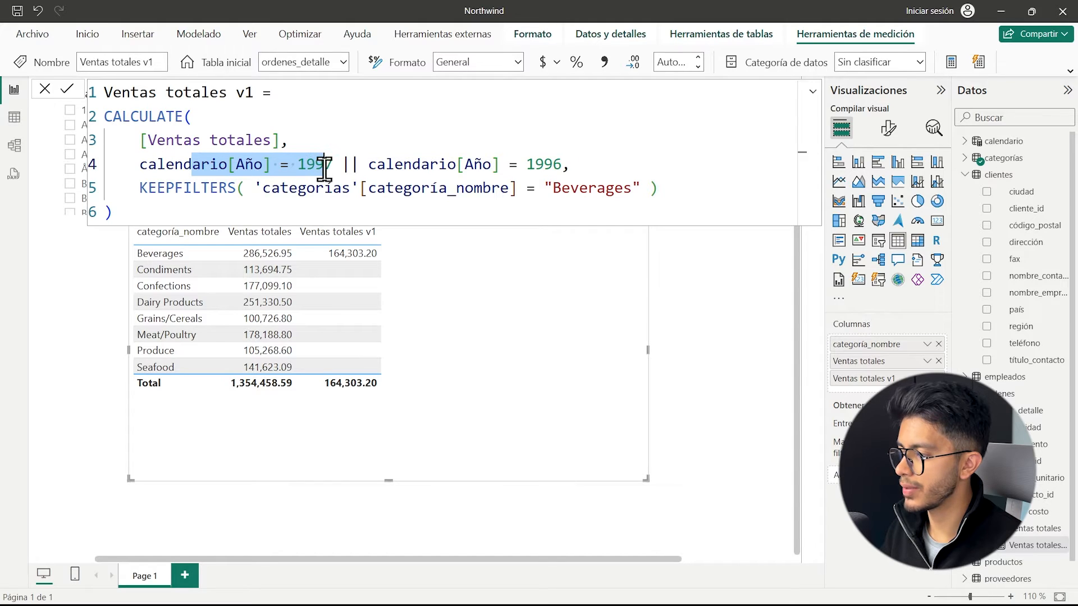
left_click_drag(500, 164, 551, 167)
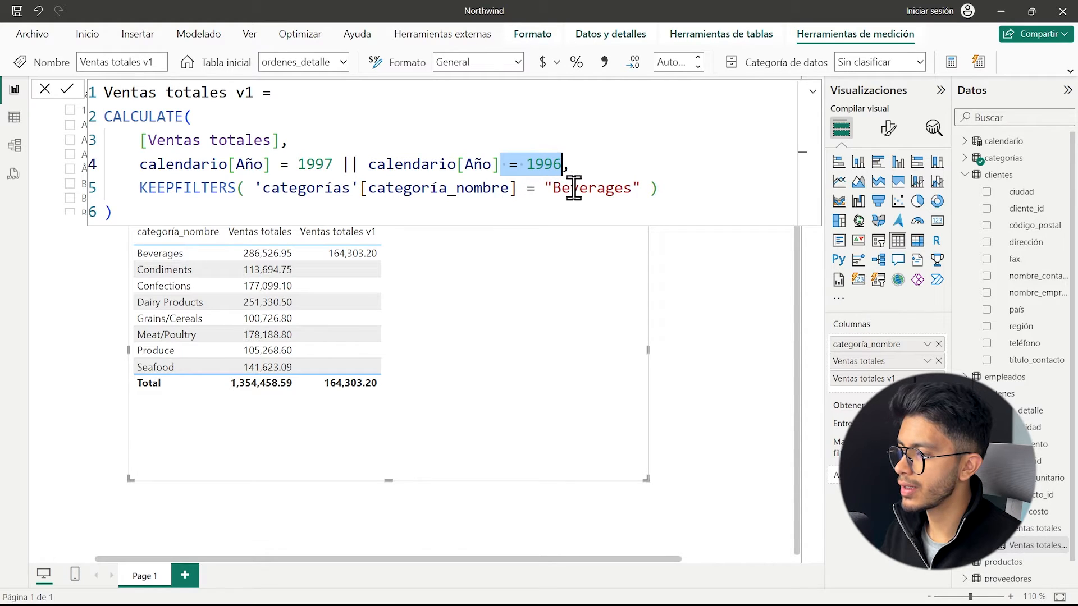
left_click_drag(548, 187, 650, 188)
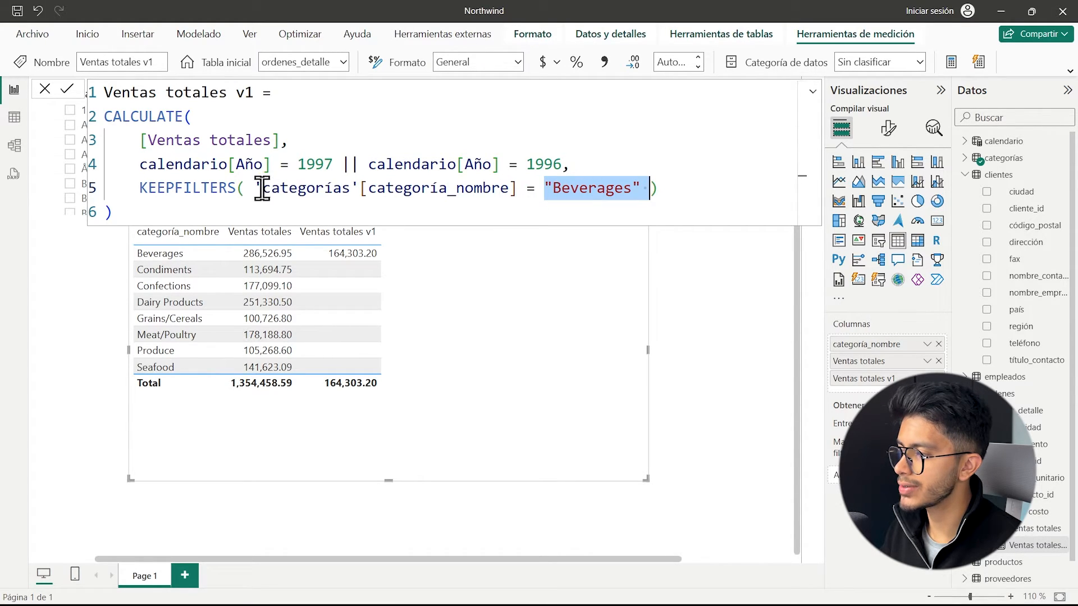
left_click_drag(254, 188, 641, 188)
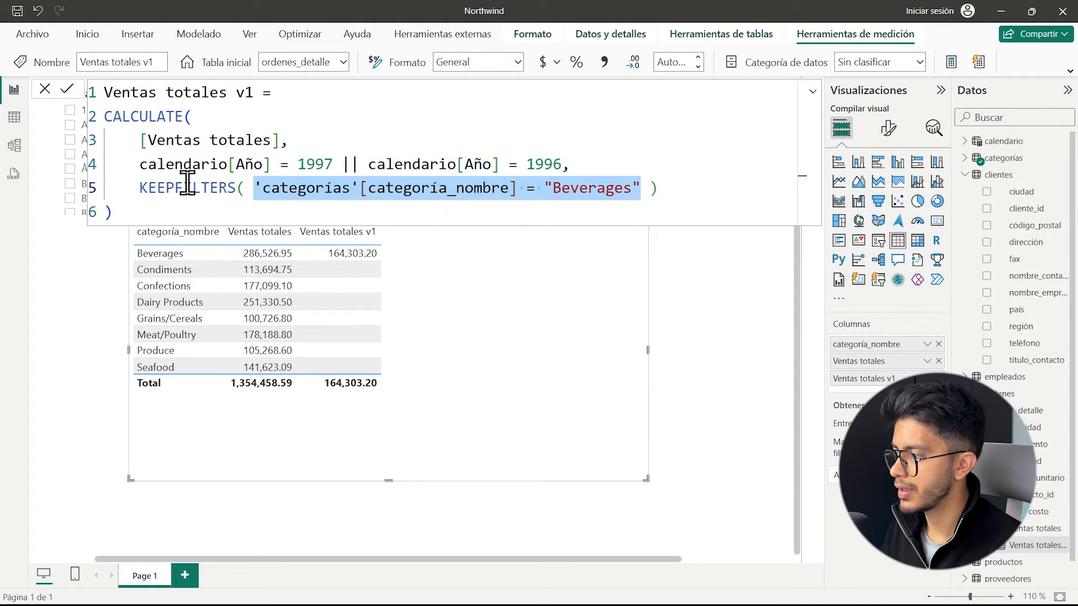
Wrap the calendario[Año] = 1997 || calendario[Año] = 1996 condition of Ventas totales v1 in KEEPFILTERS.
left_click(144, 164)
type("KEEPFILTERS(")
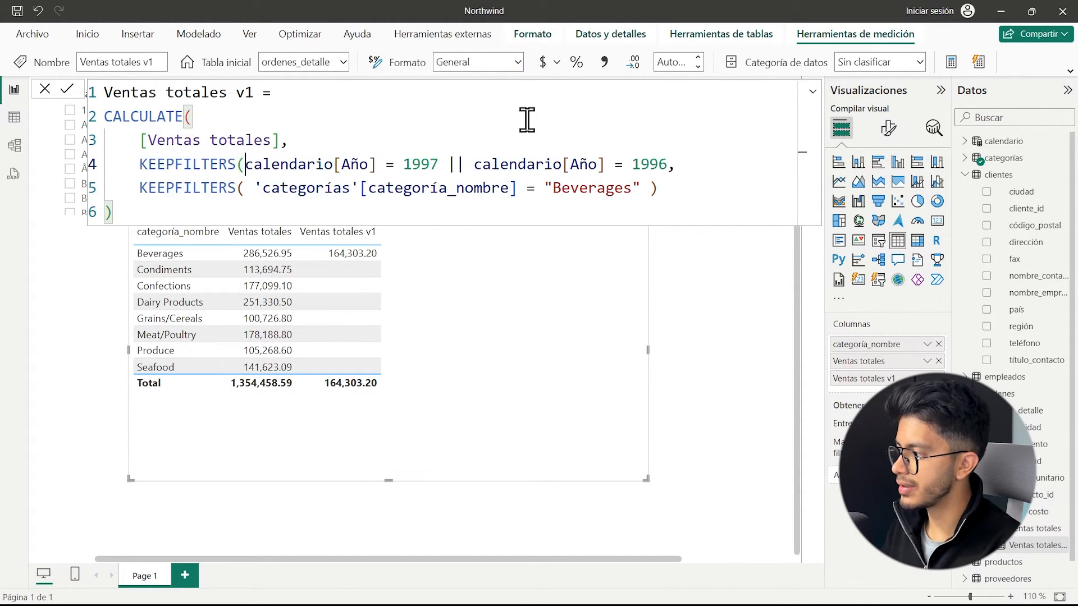
key("ctrl+Right")
key("ctrl+Right")
key("ctrl+Right")
key("ctrl+Right")
key("ctrl+Right")
key("ctrl+Right")
key("ctrl+Right")
key("ctrl+Right")
key("ctrl+Right")
key("ctrl+Right")
key("ctrl+Right")
key("ctrl+Right")
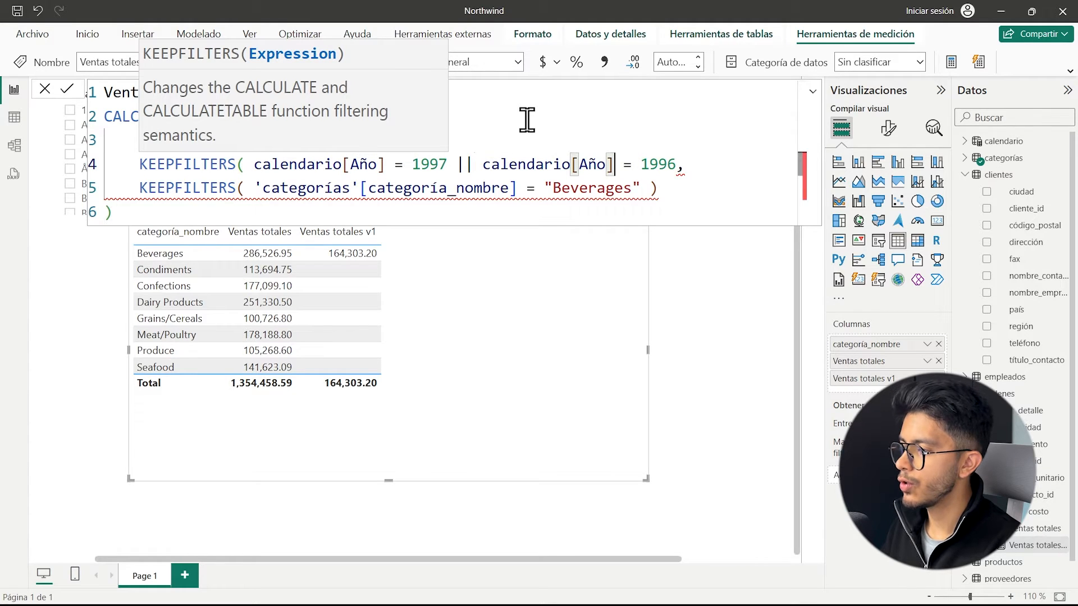
type(")")
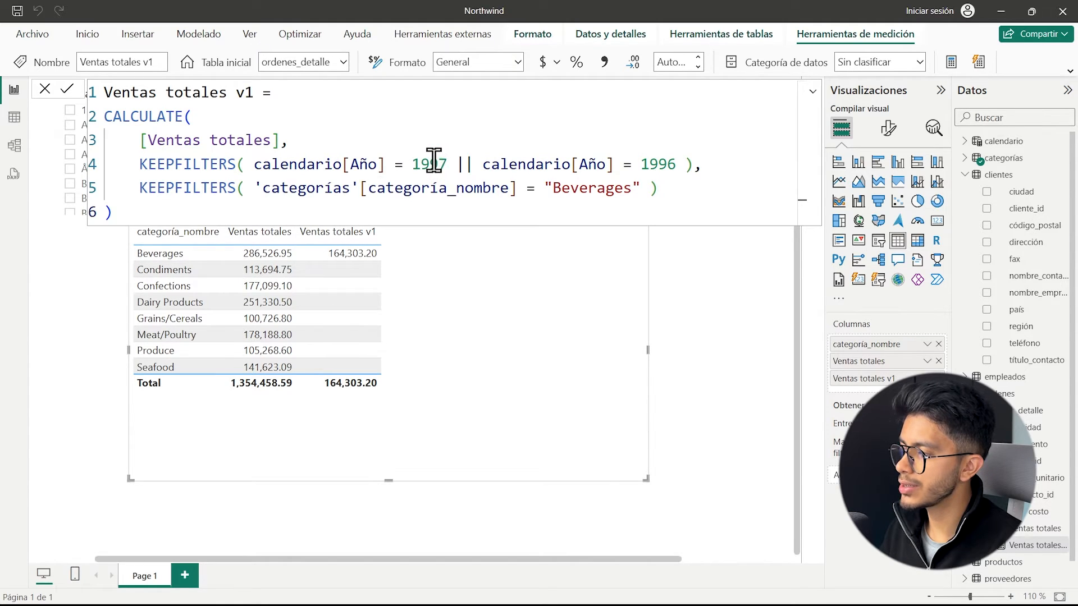
left_click_drag(415, 163, 458, 162)
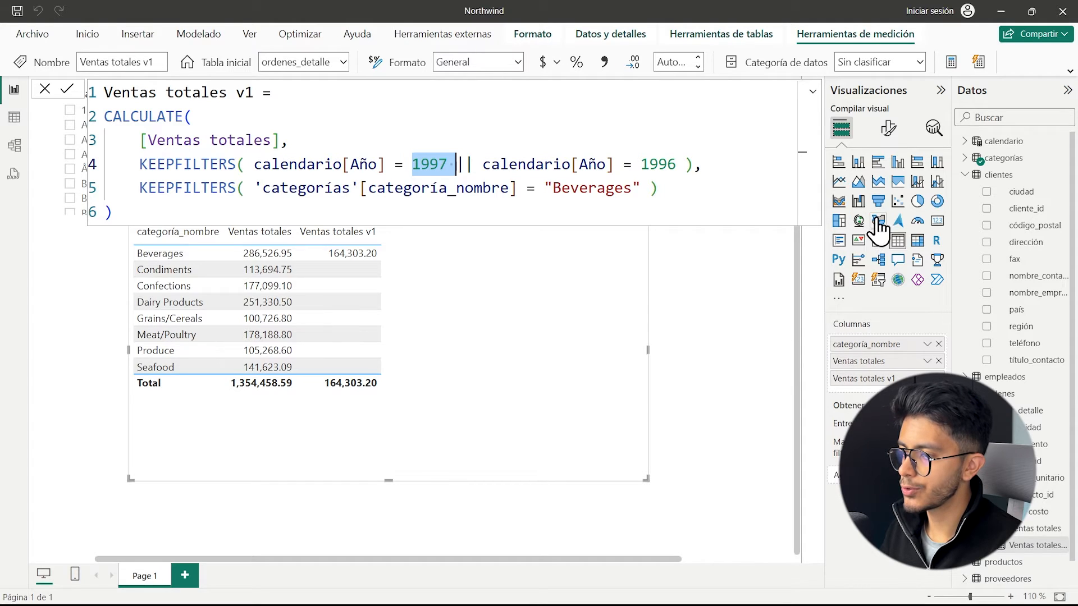
Convert the category table to a matrix with calendario's Año as its columns, and open the Ventas totales v1 measure.
left_click(917, 240)
left_click_drag(478, 344, 485, 357)
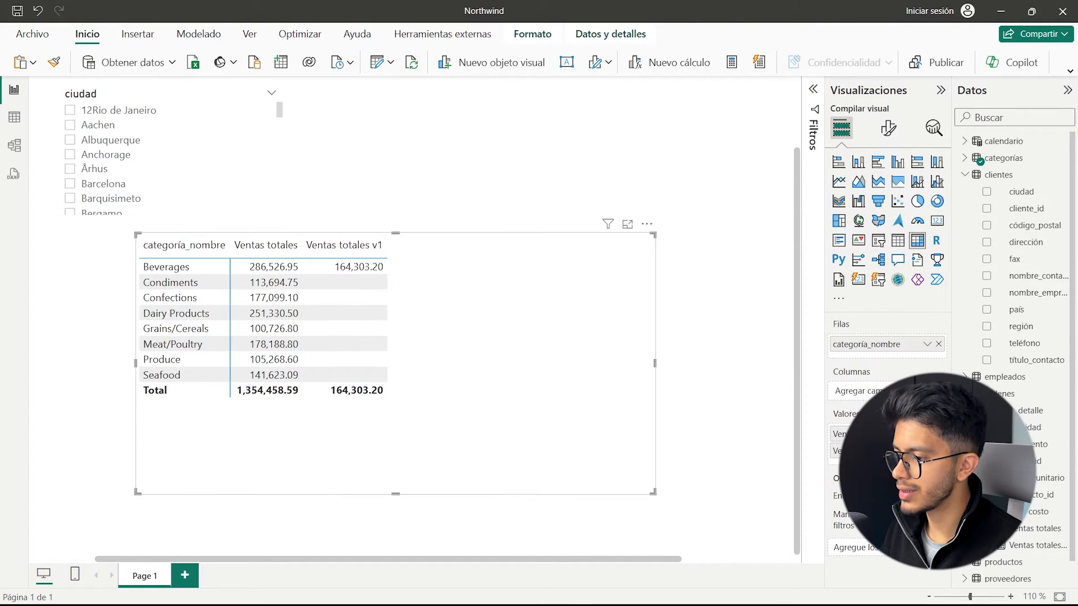
left_click(1035, 530)
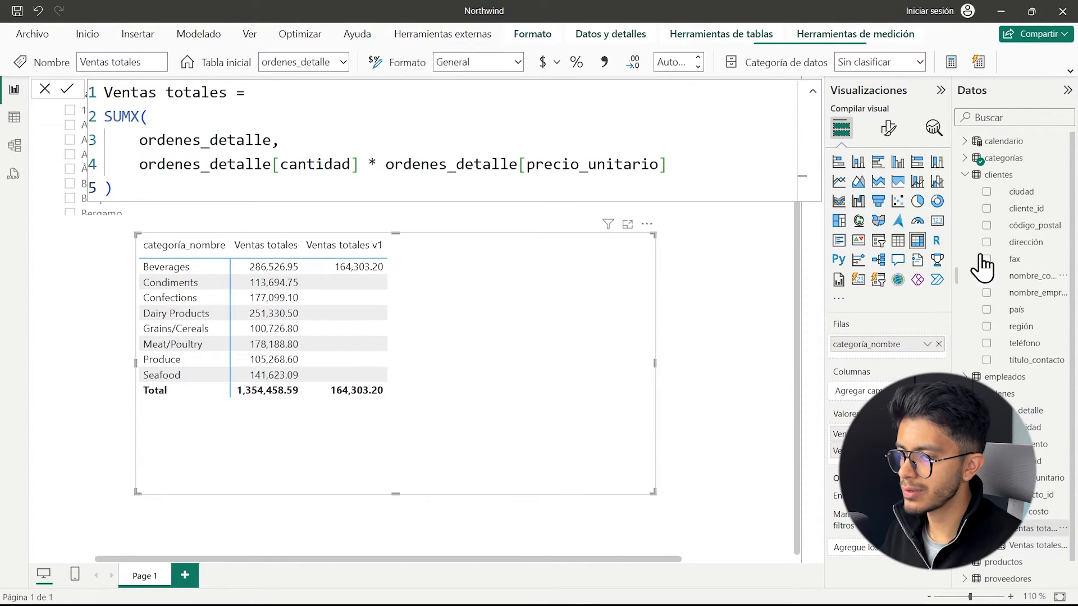
left_click(969, 143)
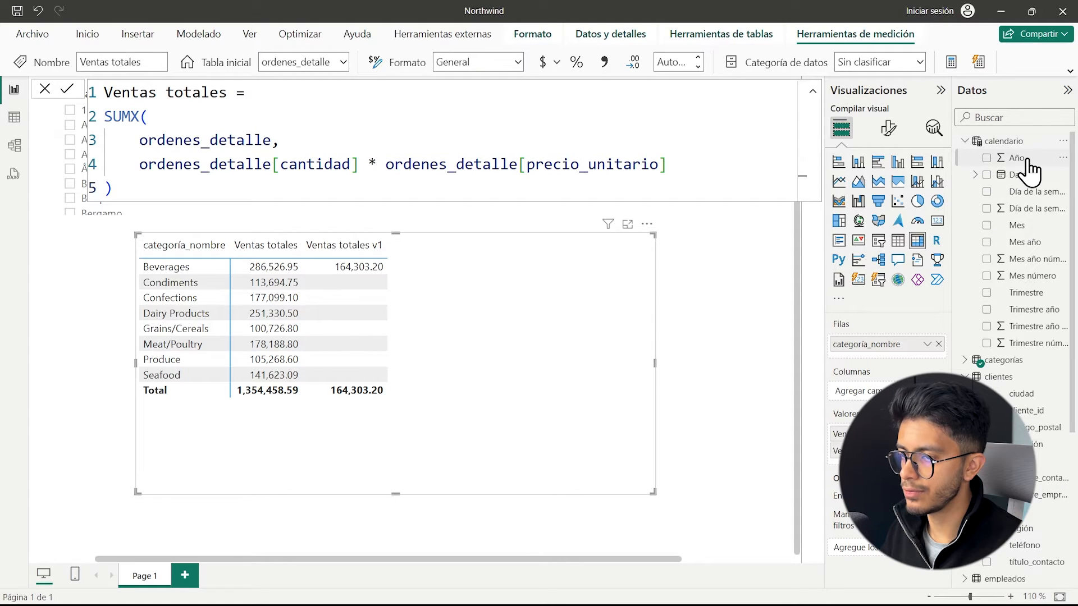
left_click_drag(1032, 169, 850, 392)
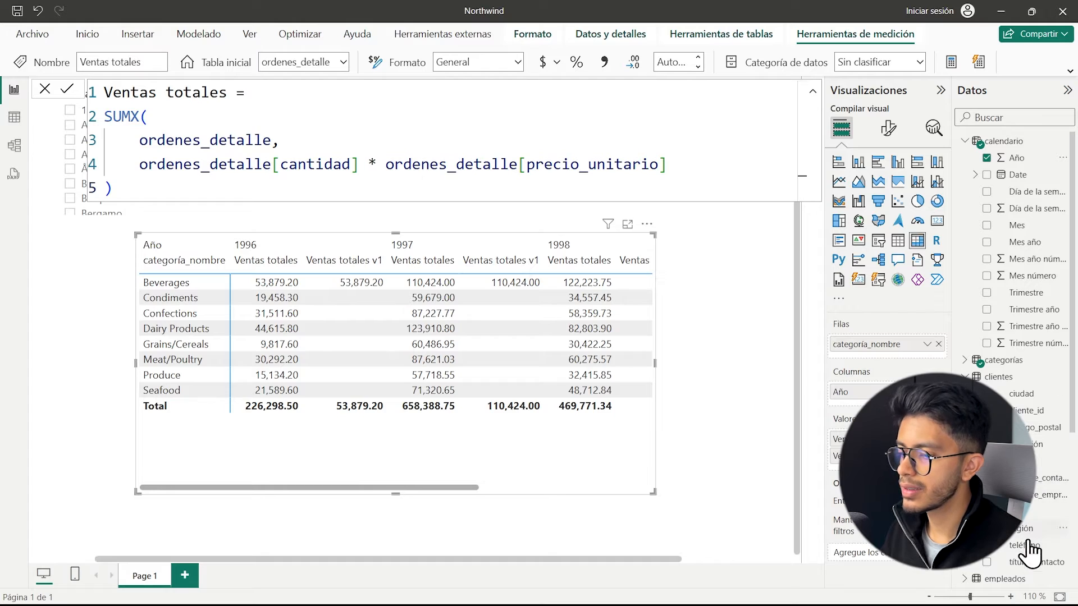
scroll(973, 371, "down", 4)
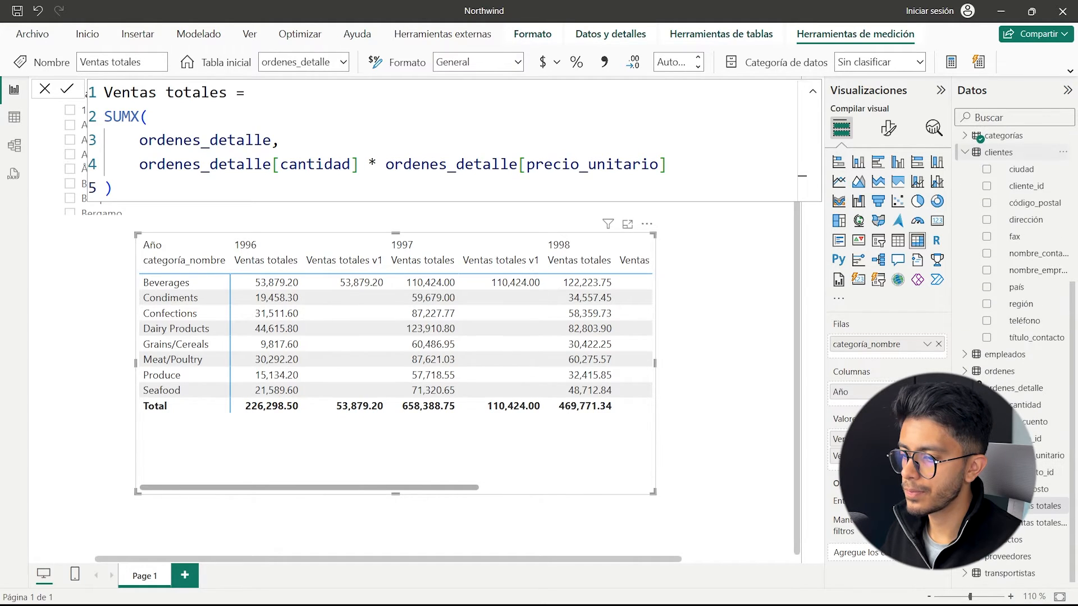
left_click(1033, 522)
left_click_drag(251, 187, 141, 188)
key("BackSpace")
left_click(595, 181)
key("BackSpace")
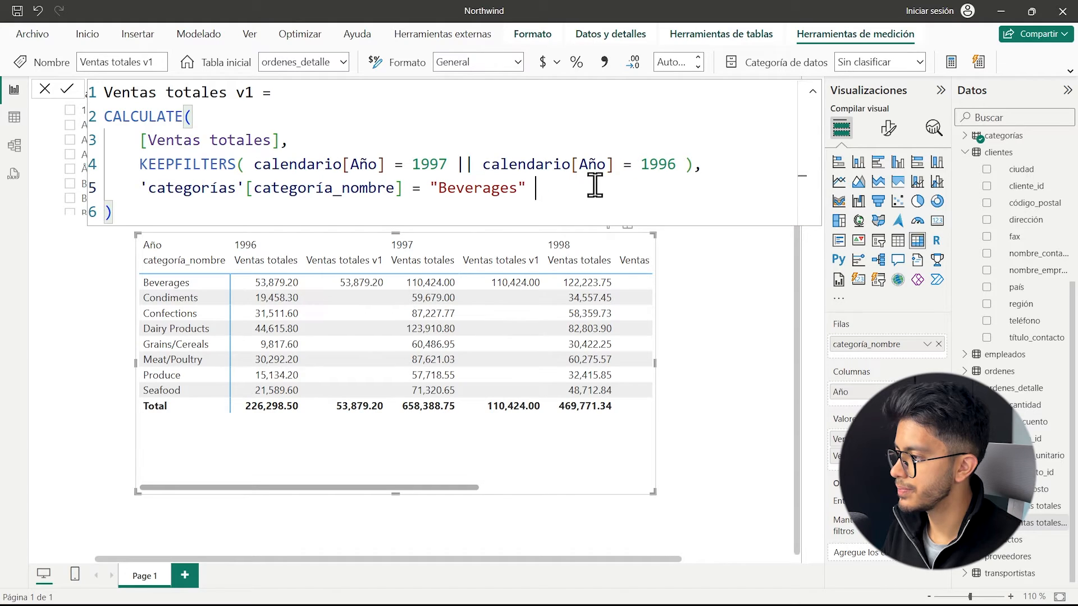
type(")")
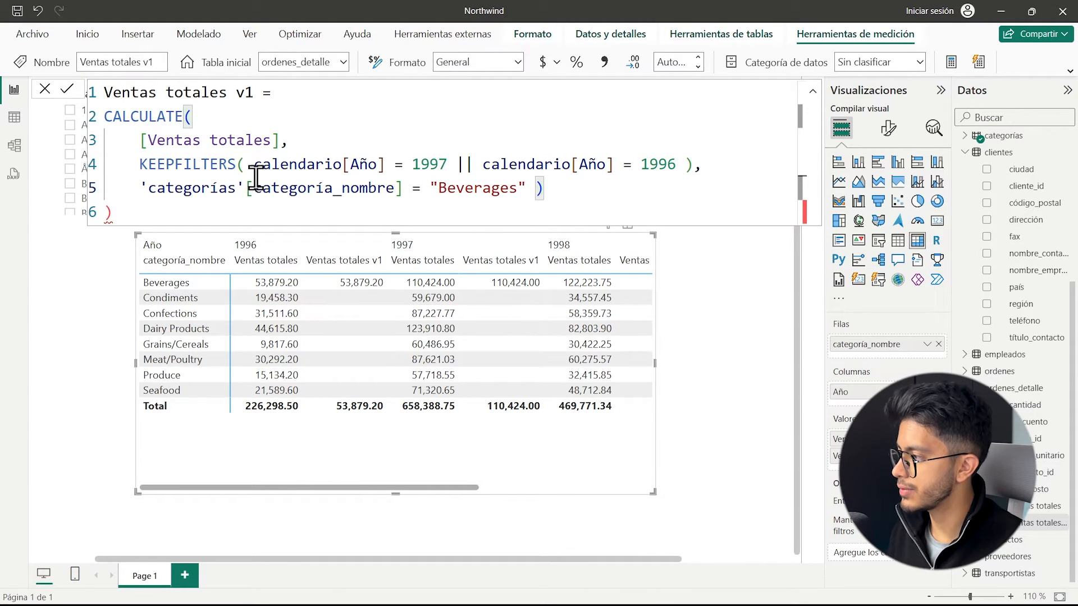
key("ctrl+z")
key("ctrl+z")
key("ctrl+z")
Remove the KEEPFILTERS wrapper from the 1997 || 1996 year condition of Ventas totales v1 and apply the formula.
left_click_drag(254, 165, 138, 165)
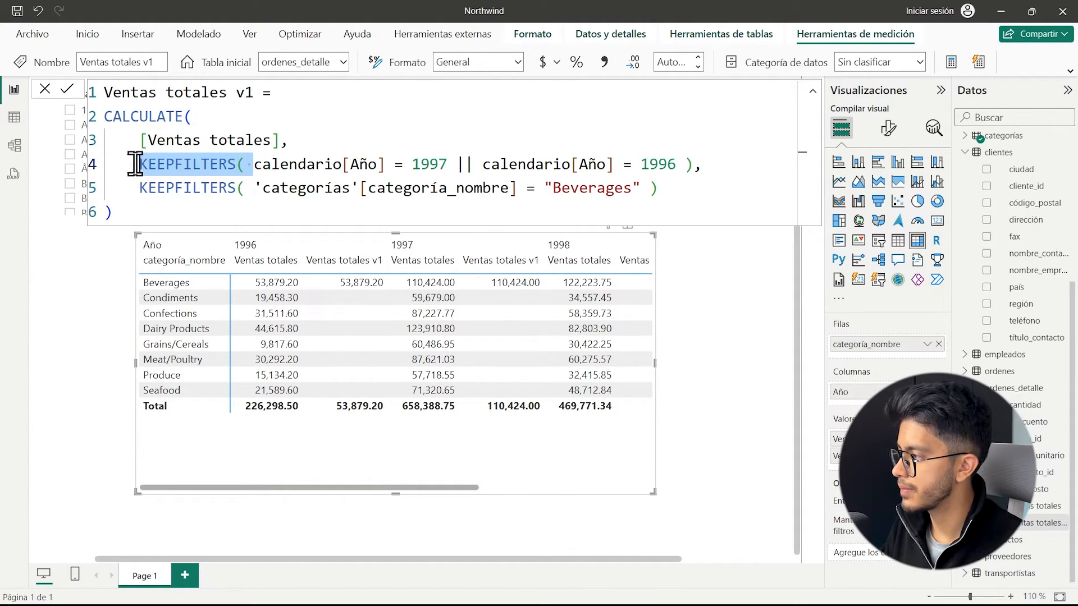
key("BackSpace")
left_click(579, 163)
key("BackSpace")
key("Return")
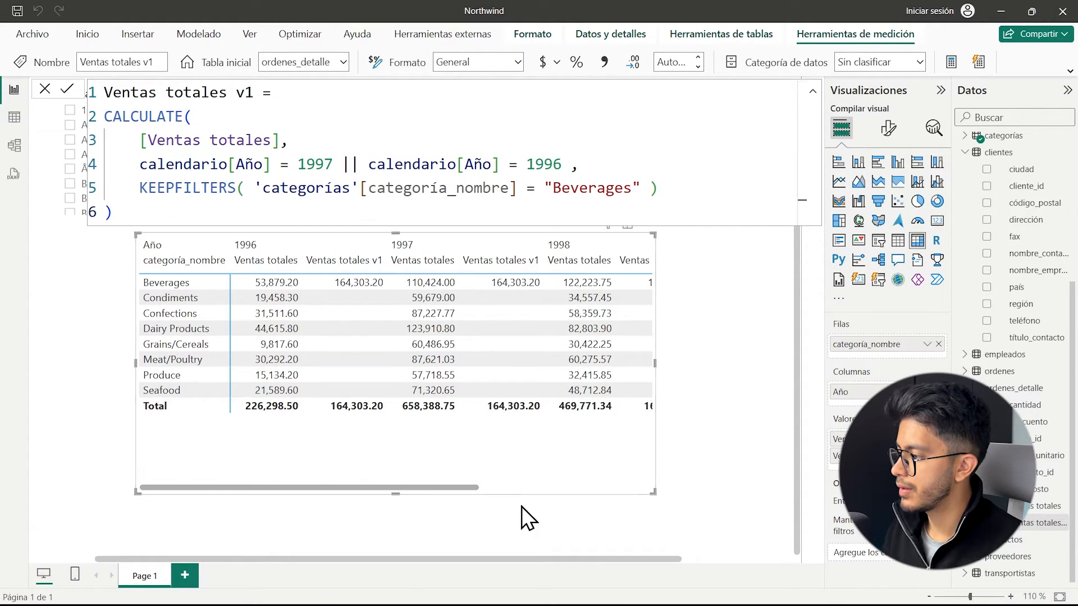
Enlarge the matrix so the 1998 and Total columns fit, and look over its Ventas totales v1 values by year.
left_click_drag(651, 492, 800, 527)
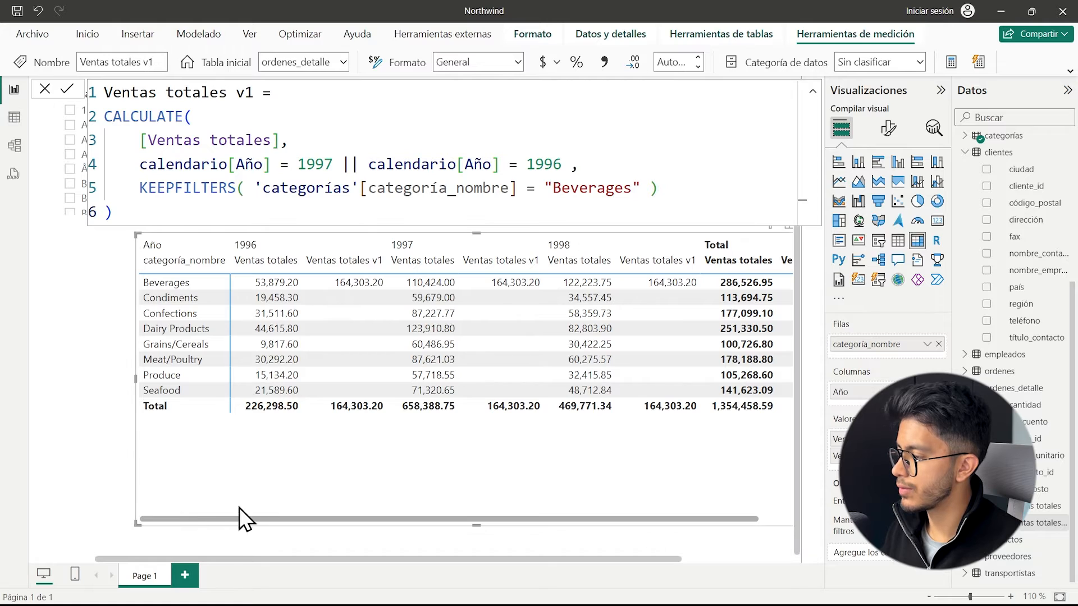
left_click(88, 525)
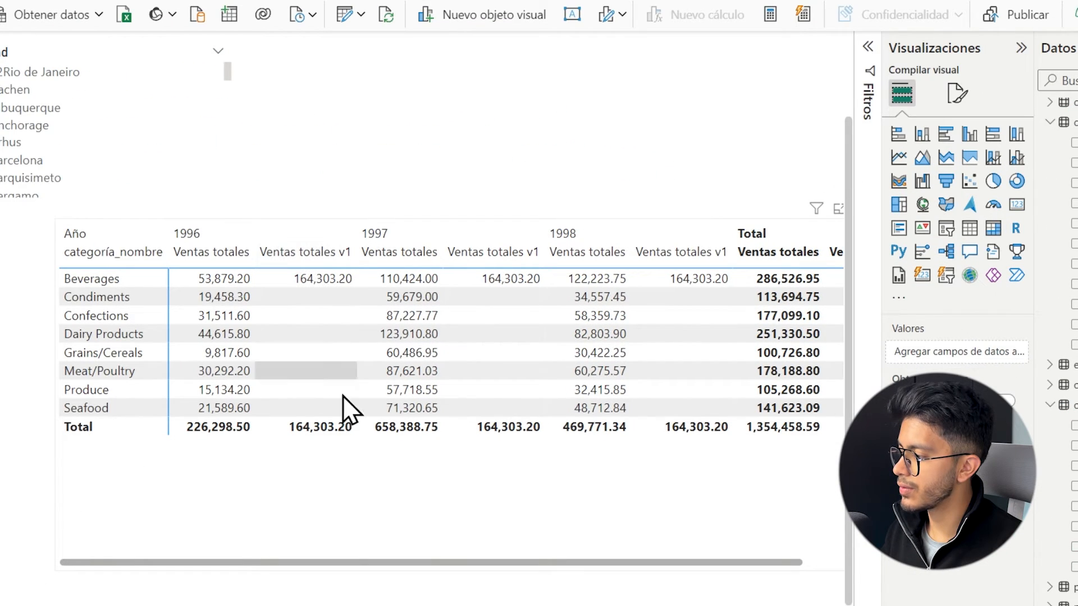
left_click(361, 510)
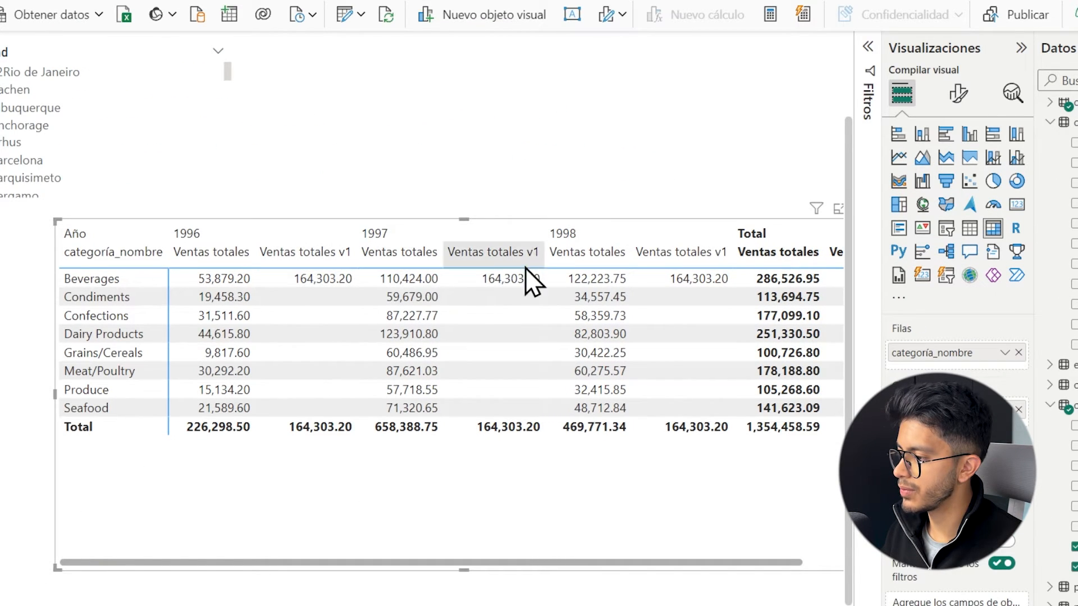
Restore KEEPFILTERS around the 1997 || 1996 year condition in Ventas totales v1, and nudge the matrix toward the ciudad slicer.
left_click(1076, 547)
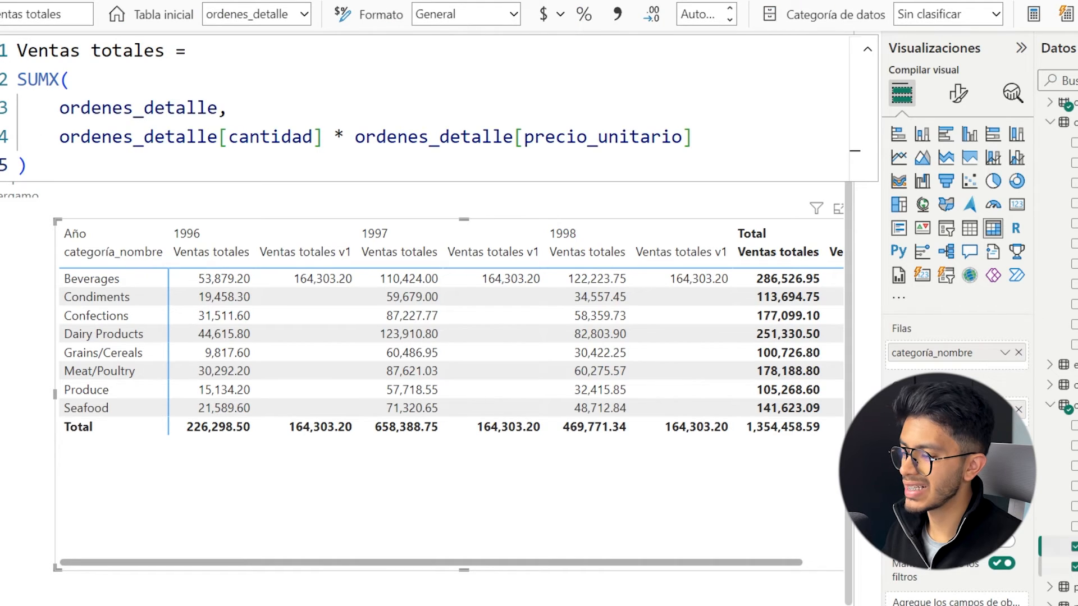
left_click(1075, 566)
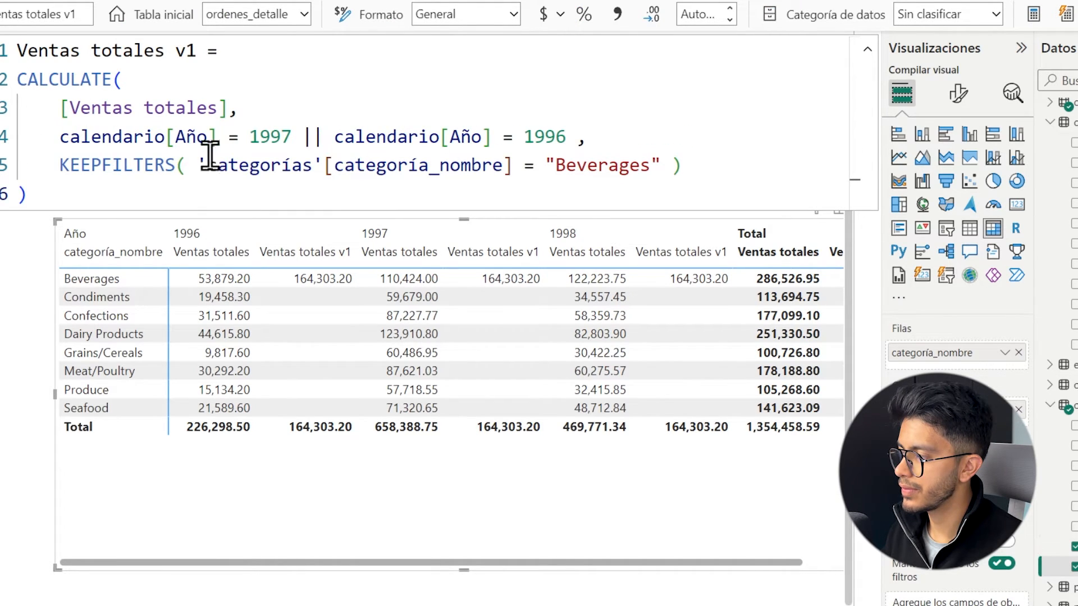
left_click(62, 136)
type("k")
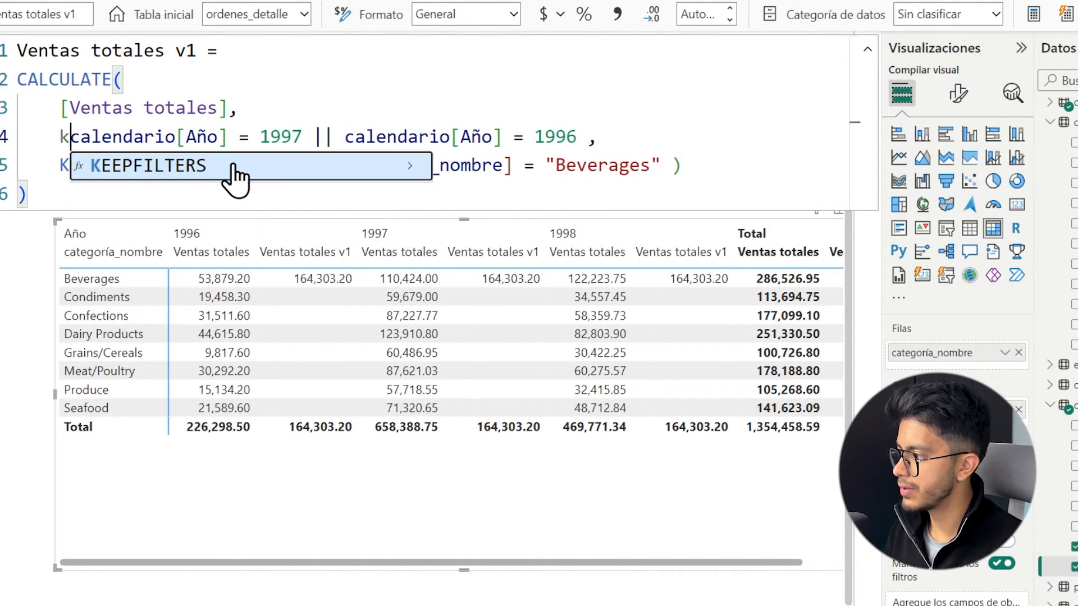
left_click(236, 167)
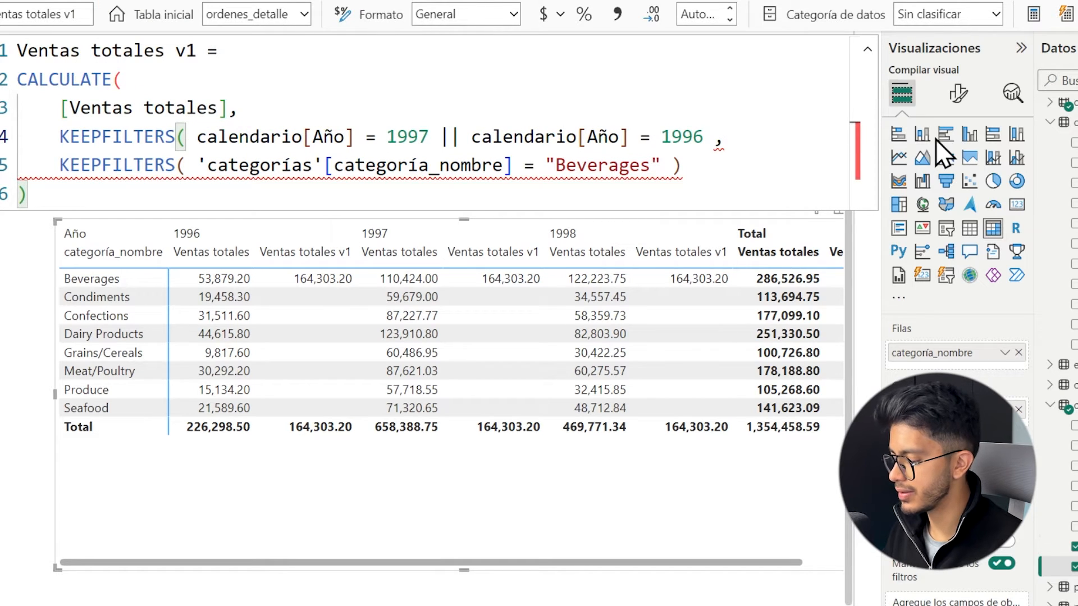
type(")")
key("Return")
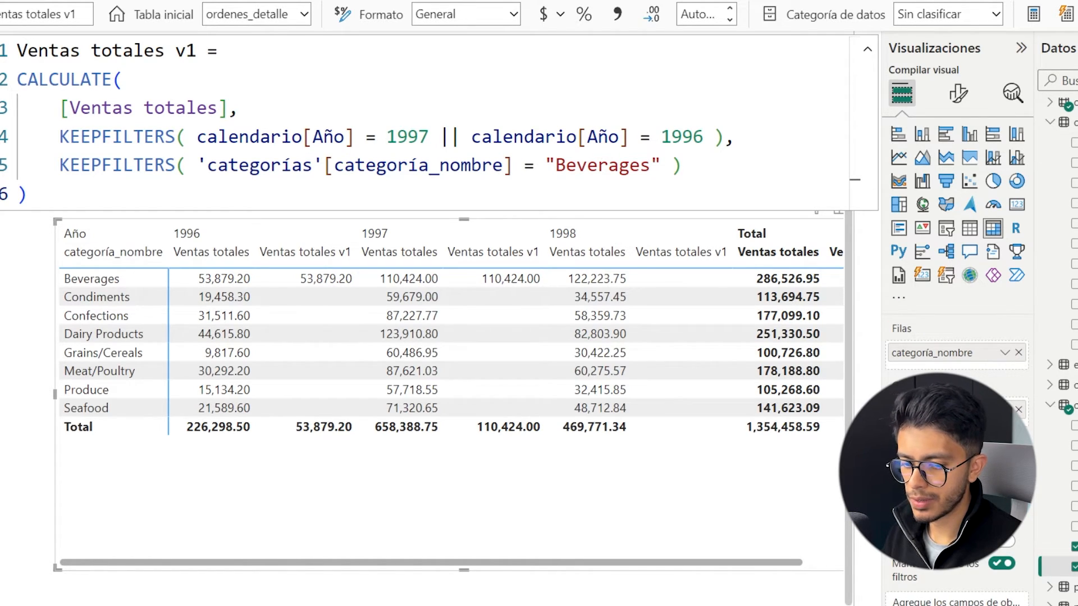
left_click_drag(702, 484, 633, 468)
left_click_drag(196, 137, 60, 136)
key("BackSpace")
left_click(585, 136)
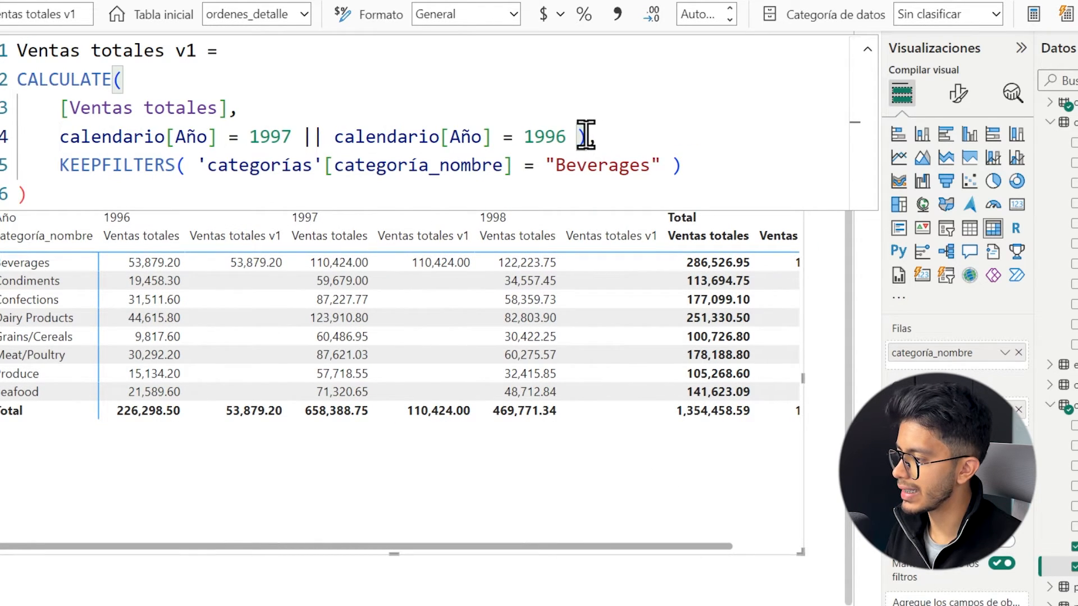
key("ctrl+z")
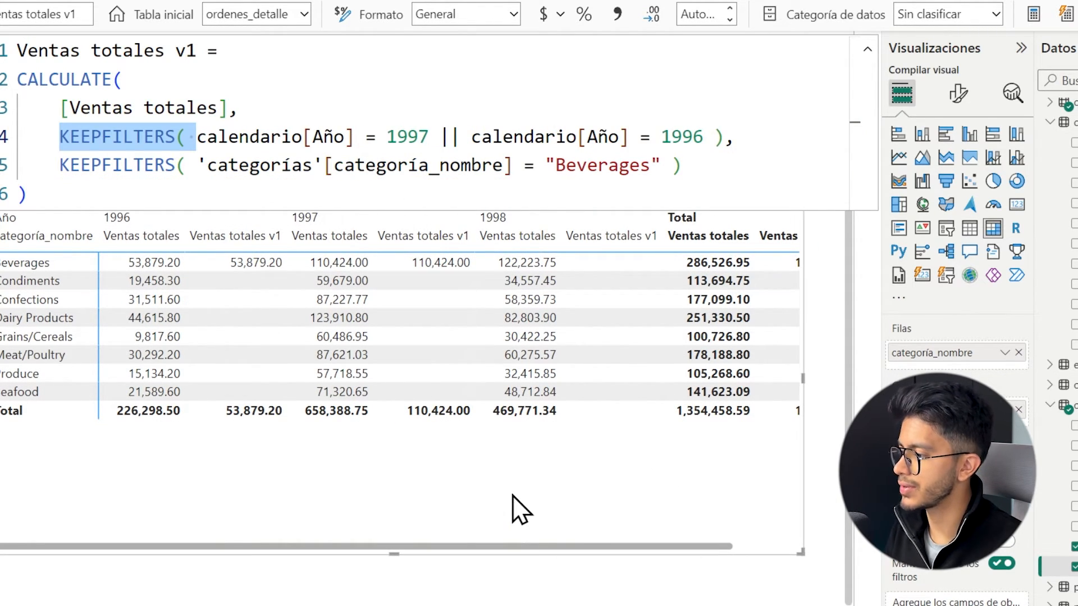
Copy the whole Ventas totales v1 formula into a new ordenes_detalle measure named Ventas totales v1 funcionamiento.
left_click(365, 137)
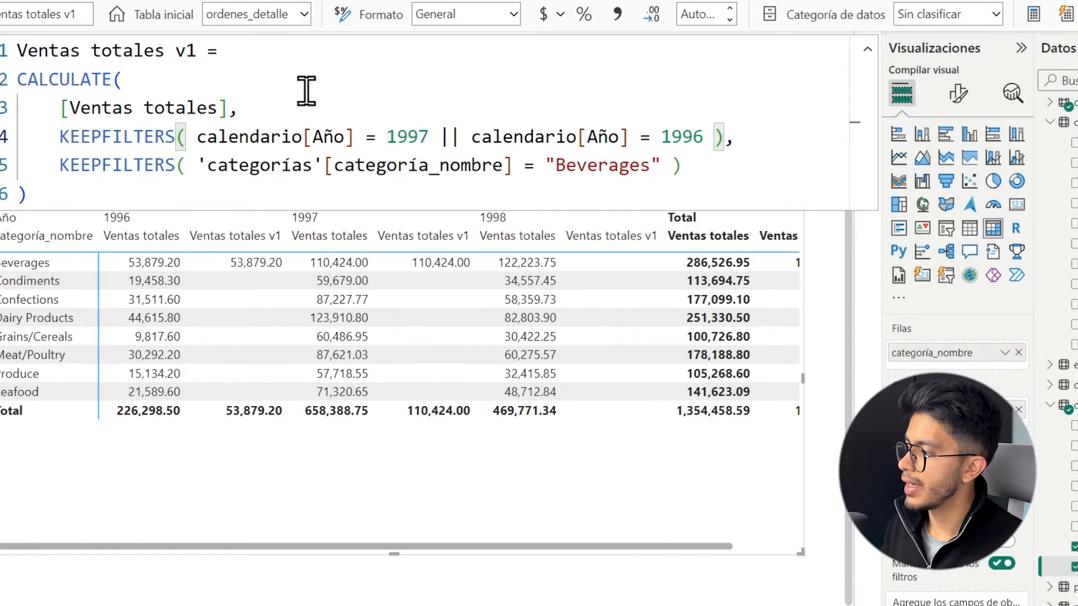
left_click(258, 147)
key("ctrl+a")
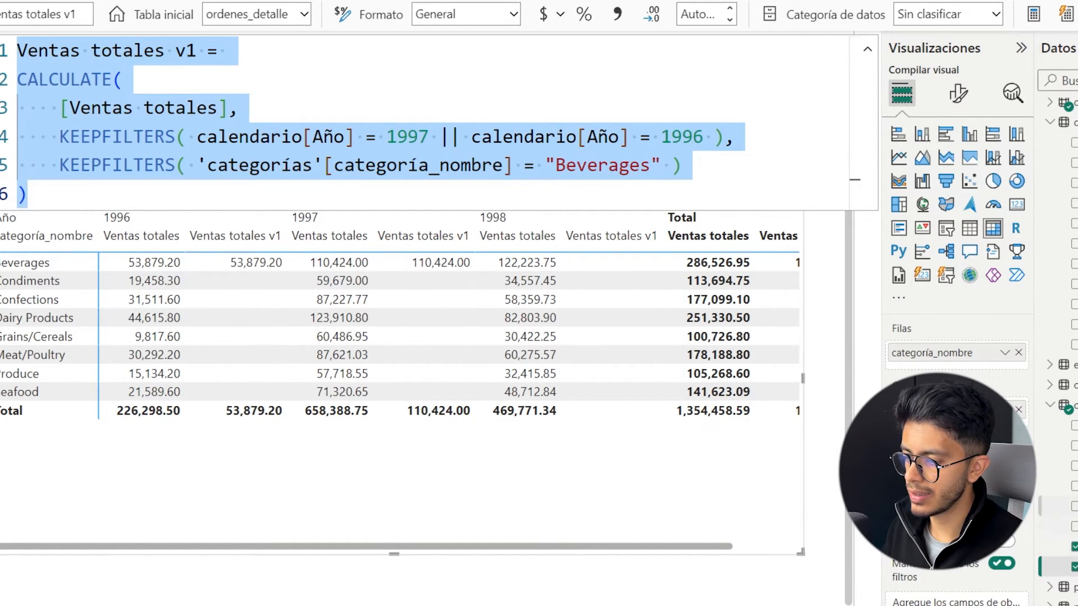
right_click(1064, 175)
left_click(1018, 247)
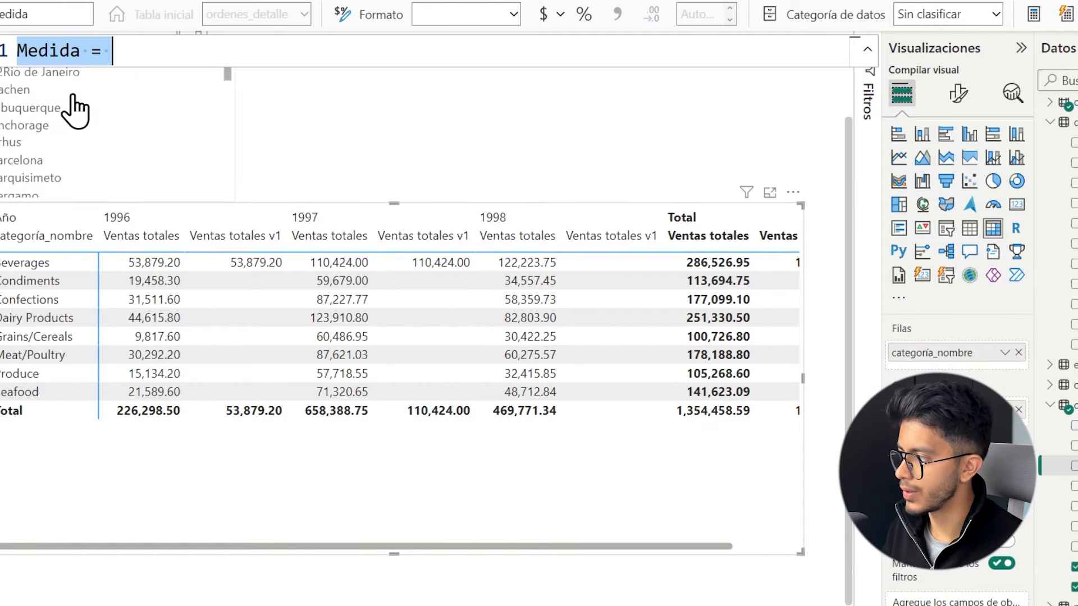
key("ctrl+v")
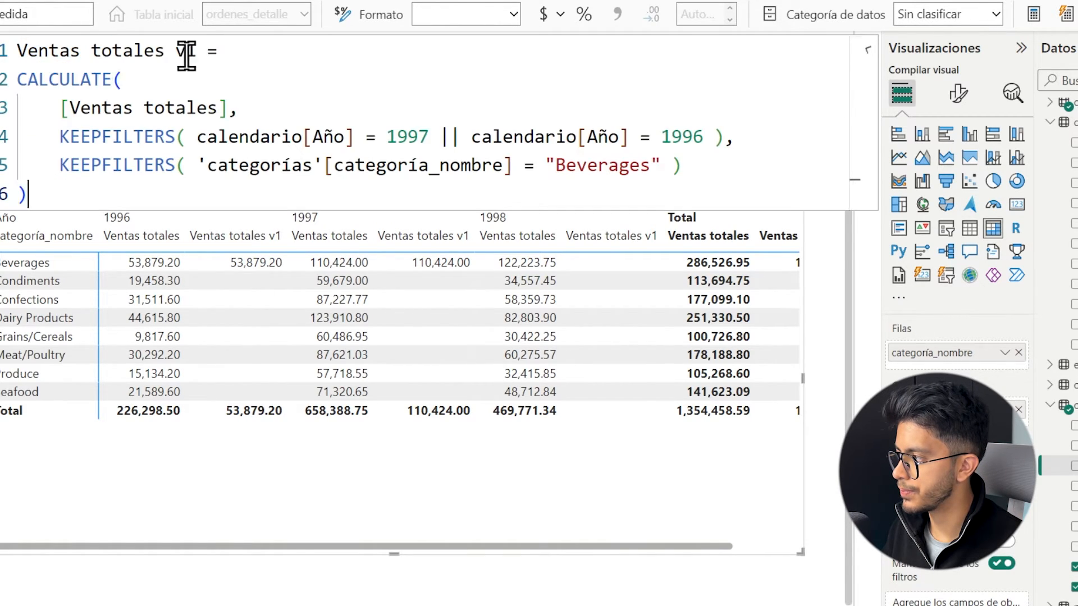
left_click(201, 54)
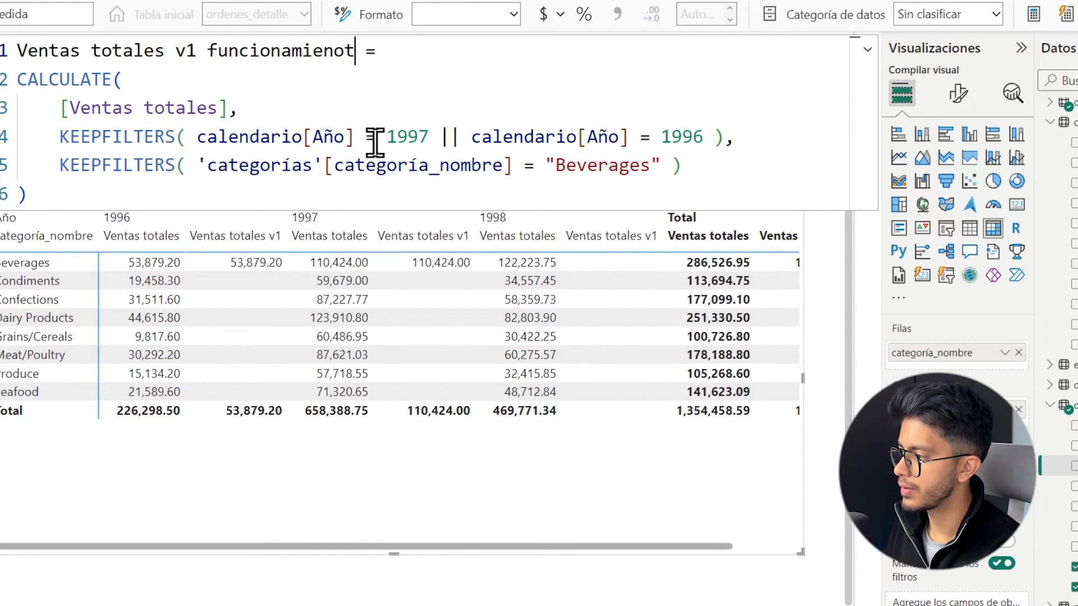
Correct the measure name to Ventas totales v1 funcionamiento and open a FILTER call on a new line below [Ventas totales].
key("Down")
key("Down")
key("Down")
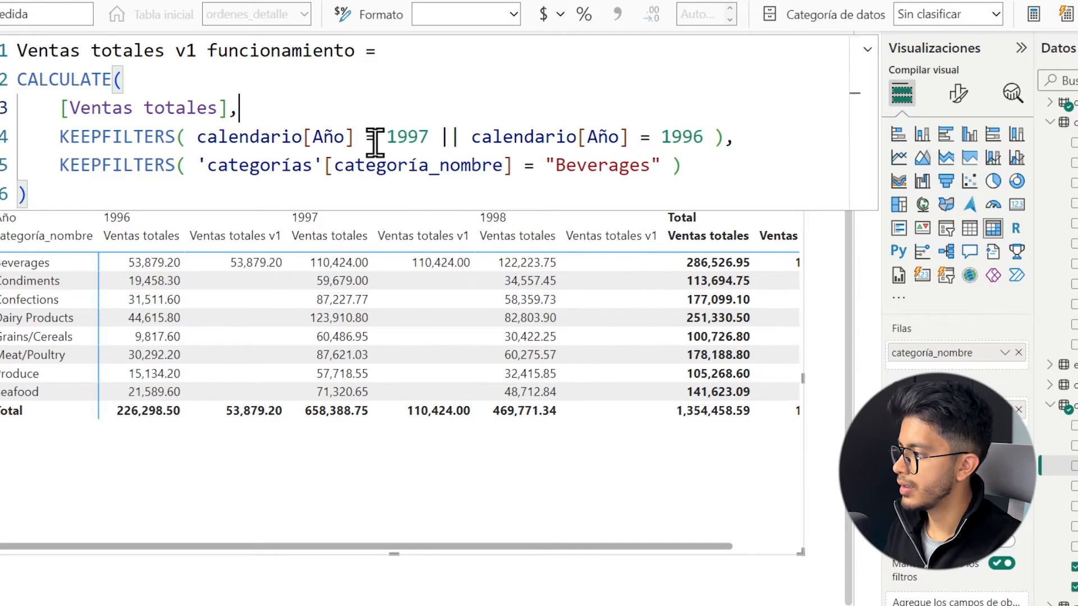
key("ctrl+Right")
key("ctrl+Right")
key("ctrl+Right")
key("ctrl+Right")
key("ctrl+Right")
key("Up")
key("End")
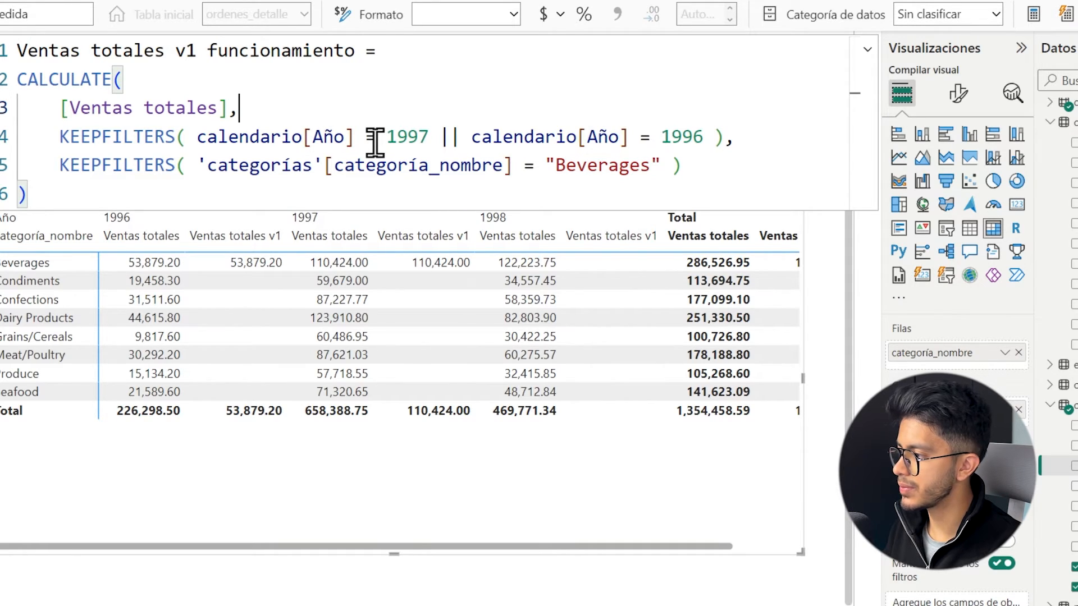
key("Return")
type("fil")
key("Tab")
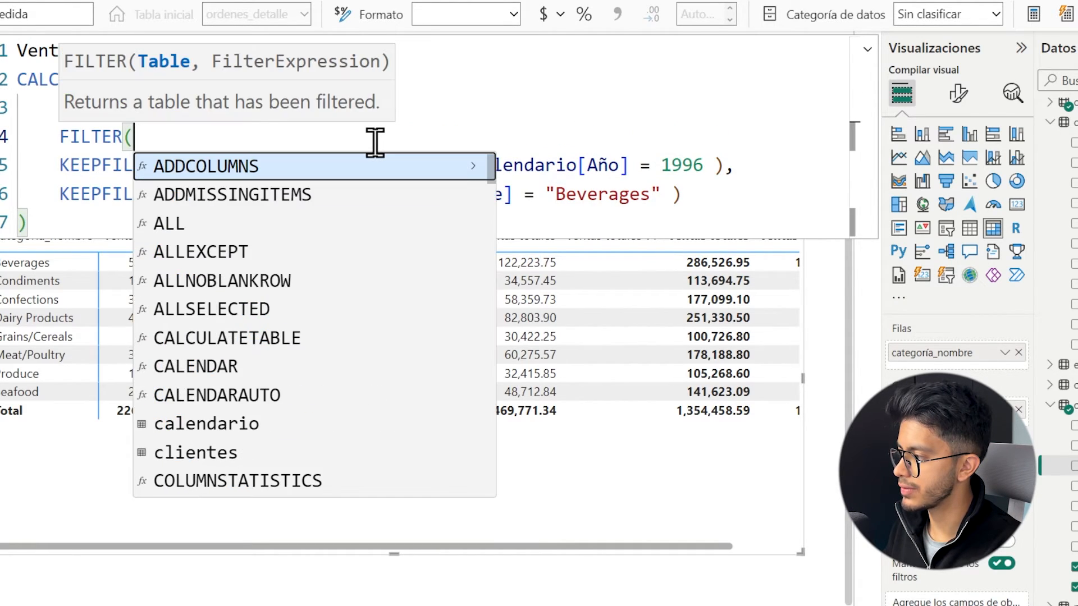
Supply ALL( calendario ) on its own line as the table argument of FILTER, followed by a comma.
key("shift+Return")
type("al")
key("Tab")
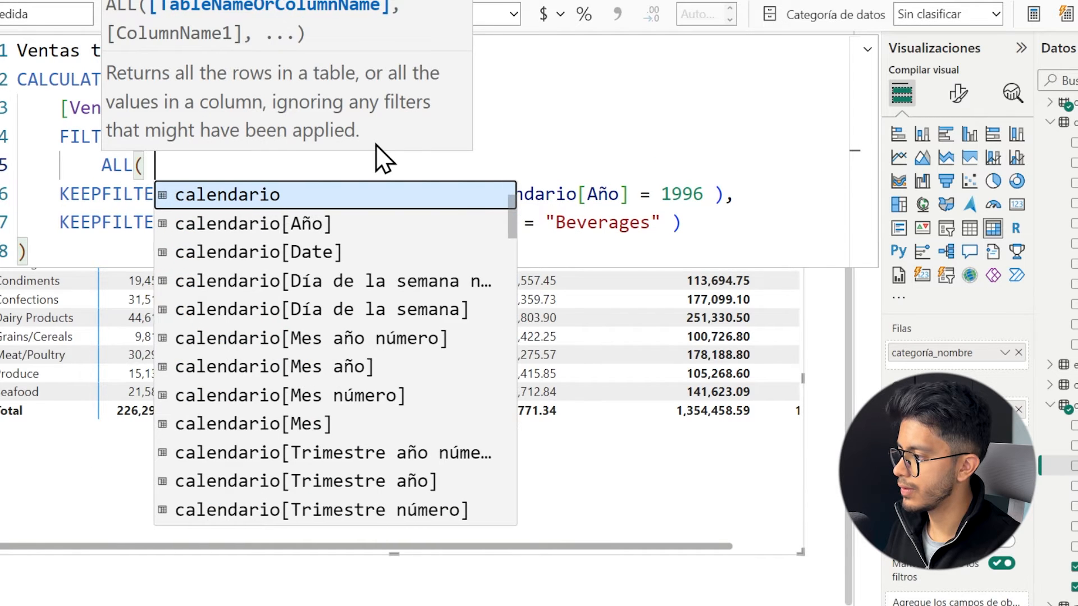
type("cale")
key("Tab")
type(")")
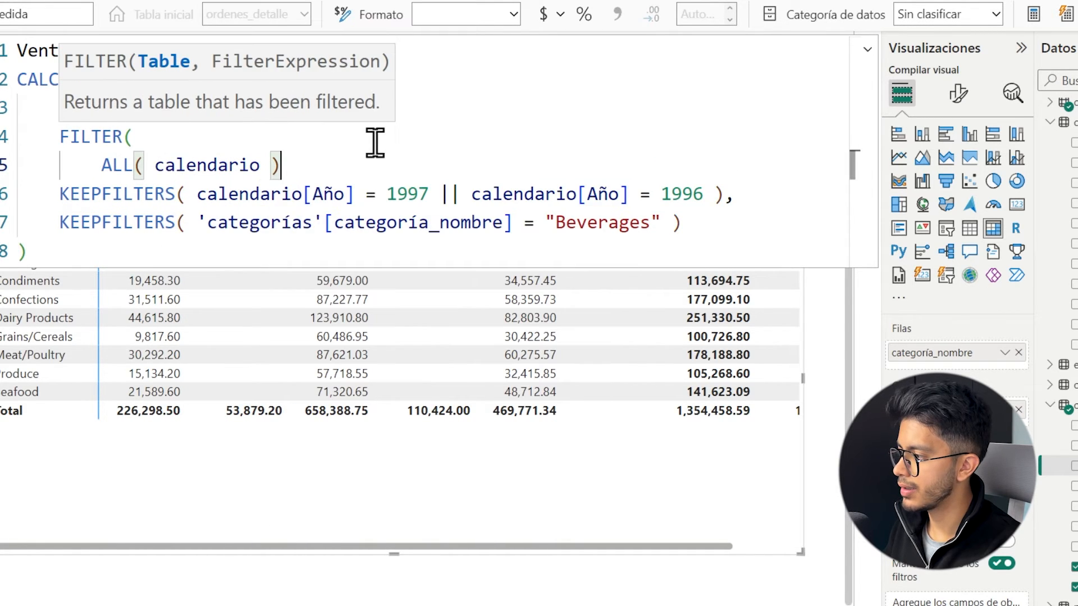
key("shift+Return")
type("cal")
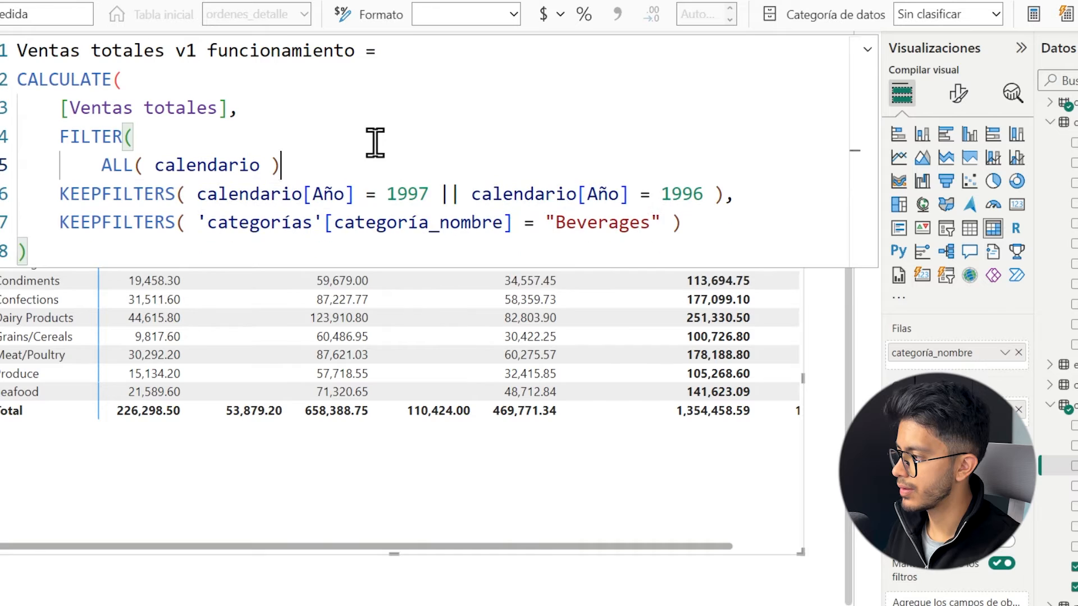
key("BackSpace")
type(",")
Start FILTER's condition on a new line with the calendario[Año] column.
key("shift+Return")
type("cale")
key("Down")
key("Down")
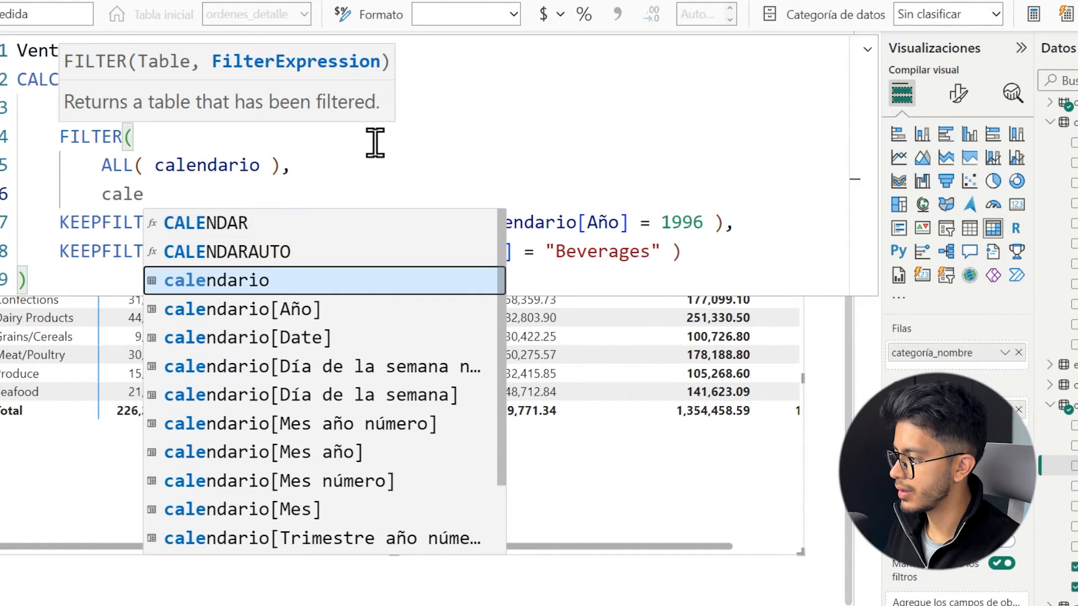
key("Down")
key("Tab")
type("= 1997 || calenda")
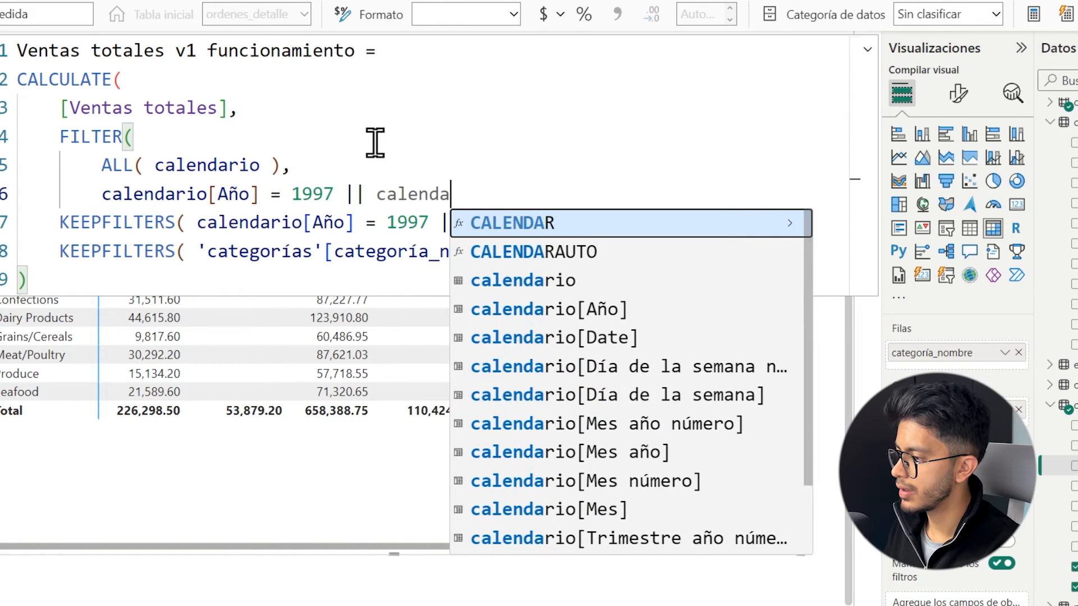
key("Down")
key("Down")
key("Tab")
type("=")
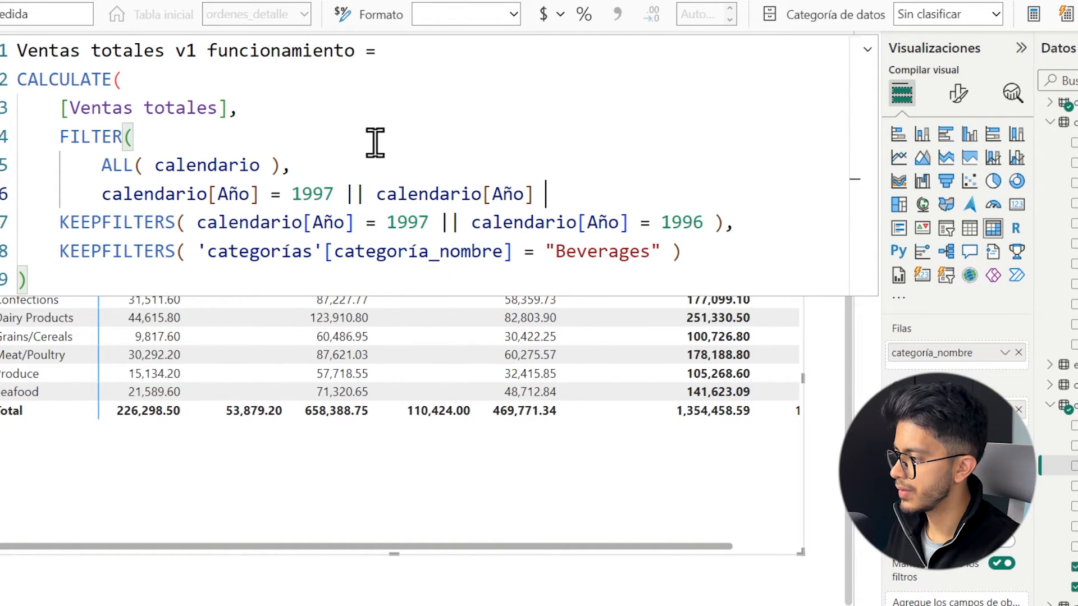
key("BackSpace")
key("BackSpace")
key("BackSpace")
key("BackSpace")
key("BackSpace")
key("BackSpace")
key("BackSpace")
key("BackSpace")
key("BackSpace")
key("BackSpace")
key("BackSpace")
key("BackSpace")
key("BackSpace")
key("BackSpace")
key("BackSpace")
key("BackSpace")
key("BackSpace")
key("BackSpace")
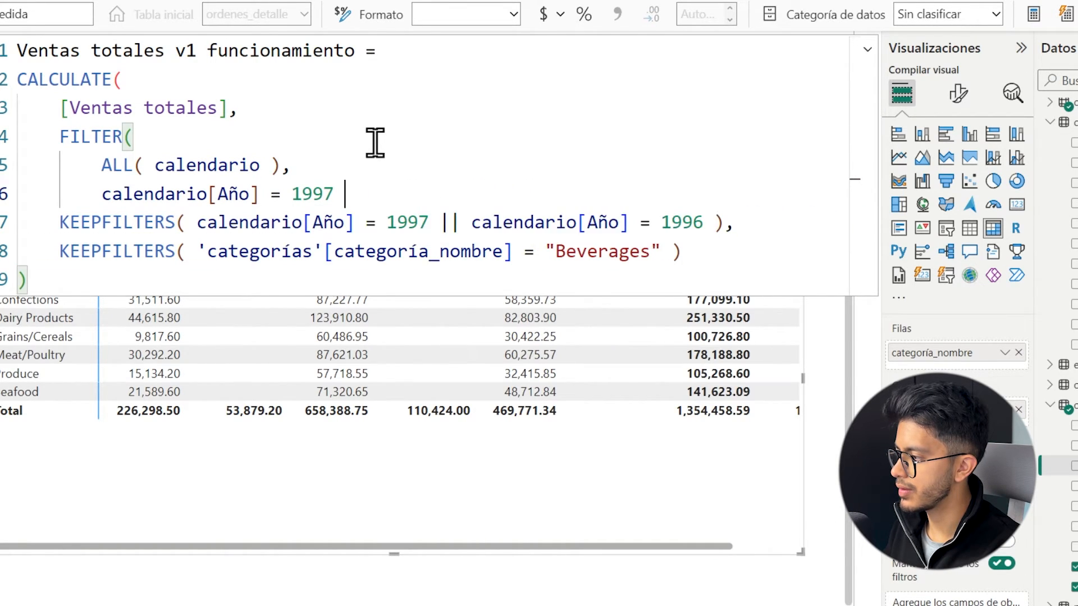
Complete the year condition as calendario[Año] IN {1997, 1996} and close FILTER on its own line.
type("IN")
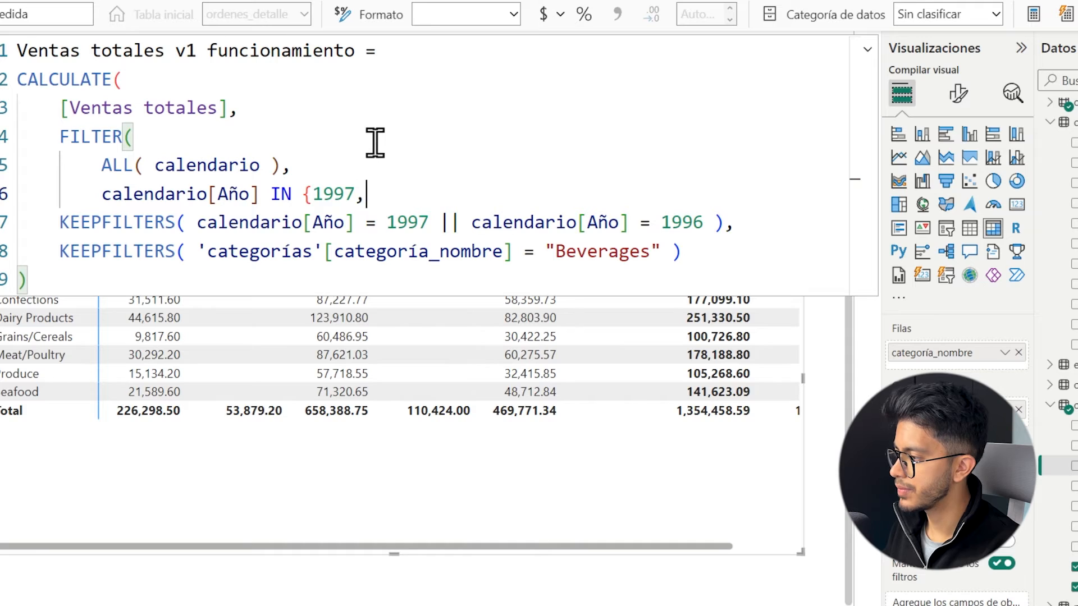
type("1996}")
key("Return")
type(")")
Delete the old KEEPFILTERS line with the 1997 || 1996 year condition from the new measure.
key("Down")
key("Home")
key("shift+Down")
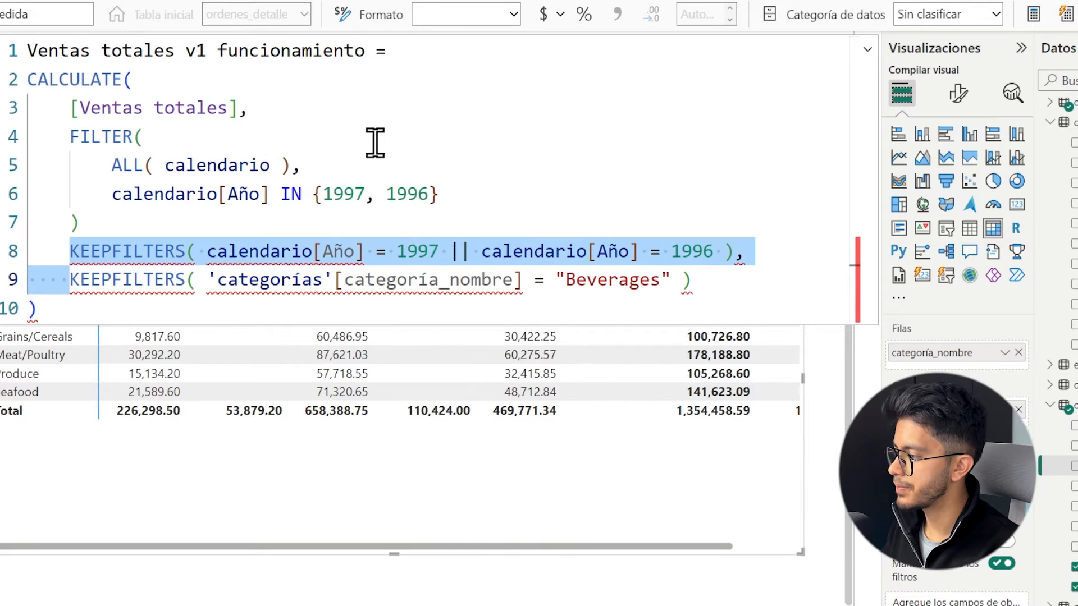
key("Delete")
Indent the whole FILTER block one more level inside CALCULATE.
key("Up")
key("Up")
key("Up")
key("Up")
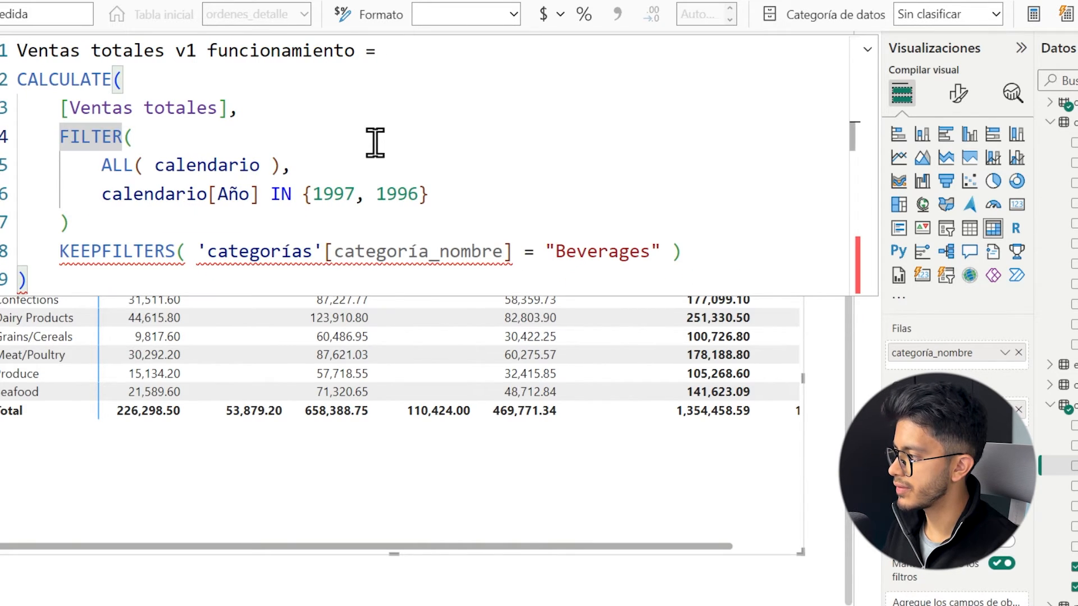
key("shift+Down")
key("shift+Down")
key("shift+Down")
key("shift+End")
key("Tab")
Wrap the FILTER block in KEEPFILTERS( ), add a comma before the Beverages condition, and apply the formula.
key("Up")
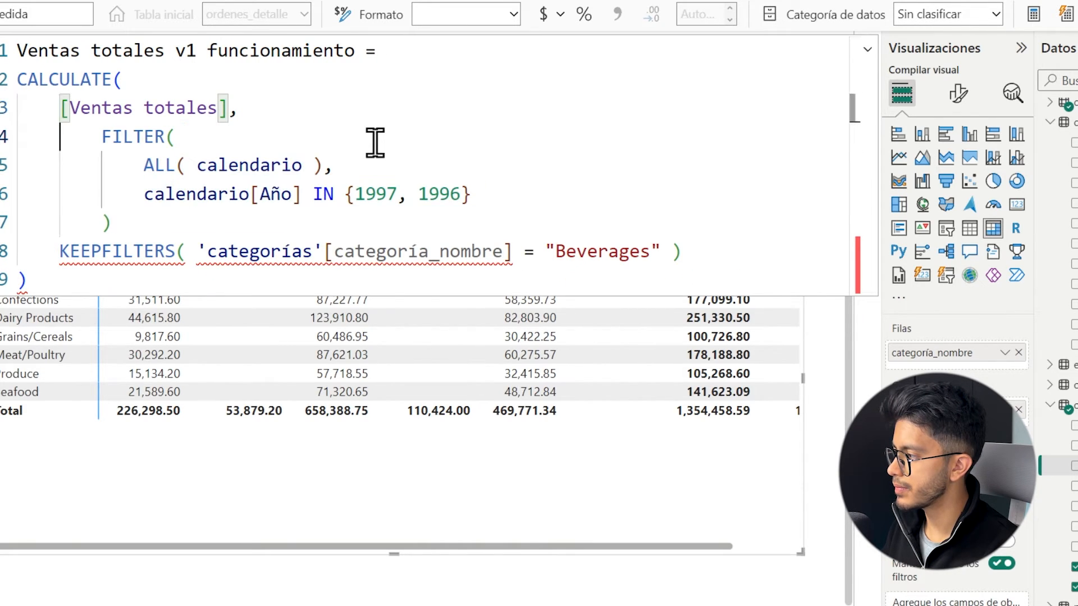
key("Down")
key("Return")
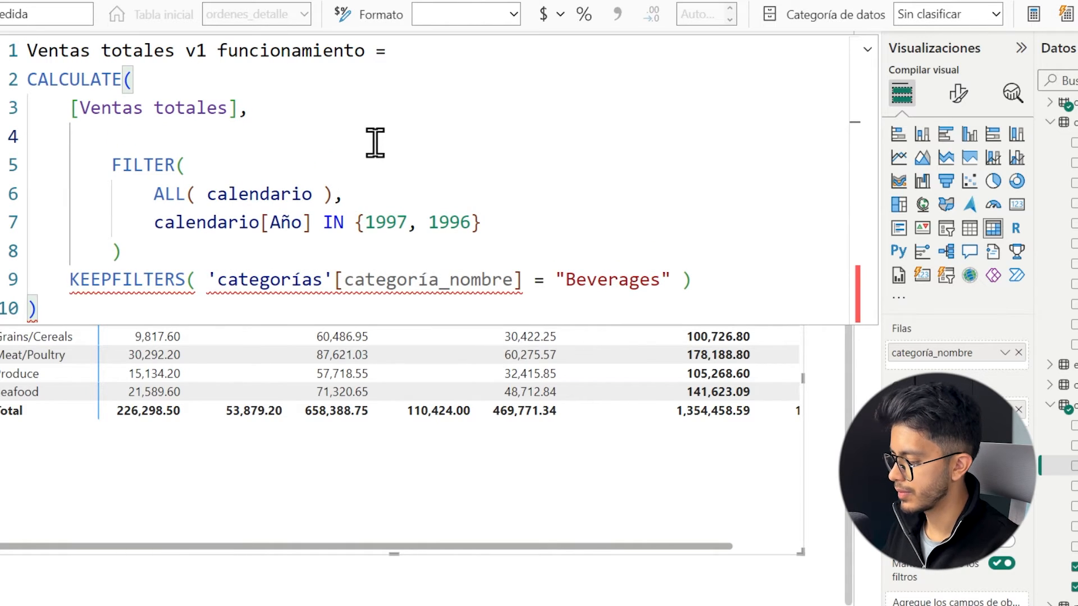
type("KEEPFILTERS(")
key("Down")
key("Down")
key("Down")
key("Down")
key("Return")
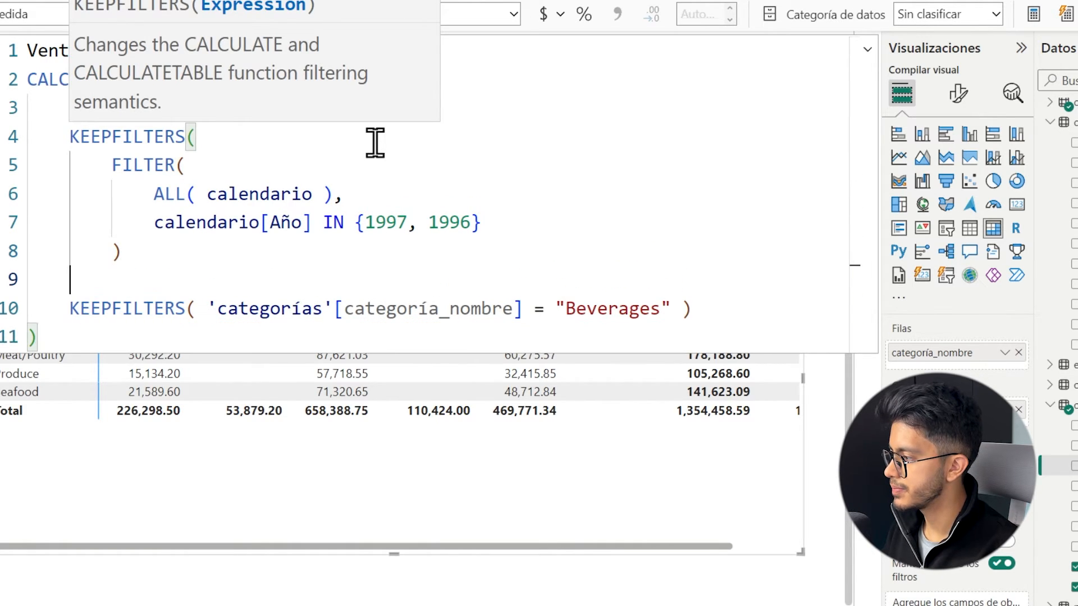
type("),")
key("Escape")
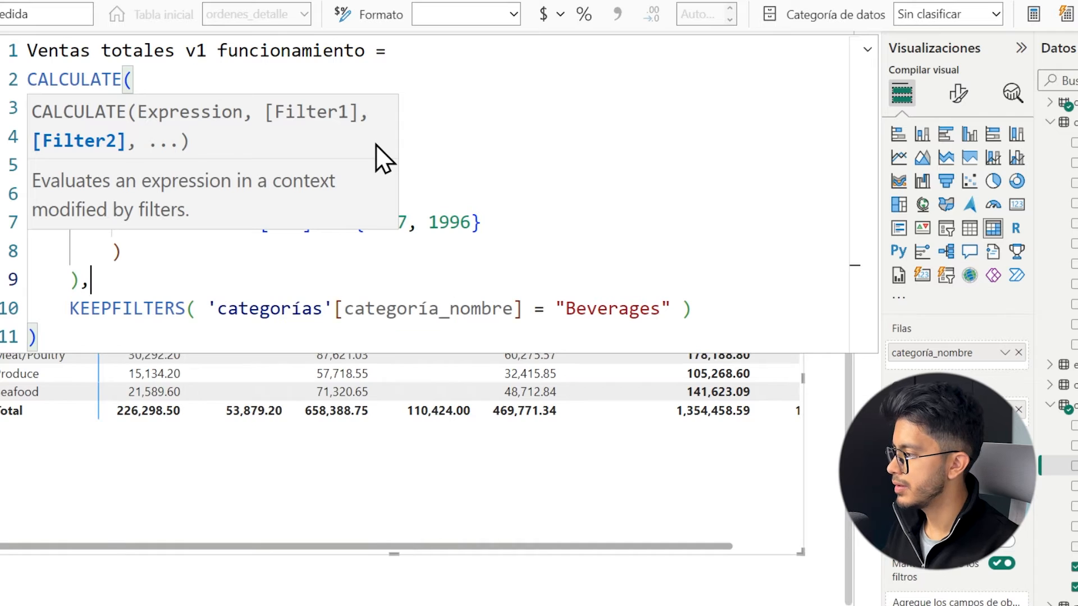
key("Down")
key("Up")
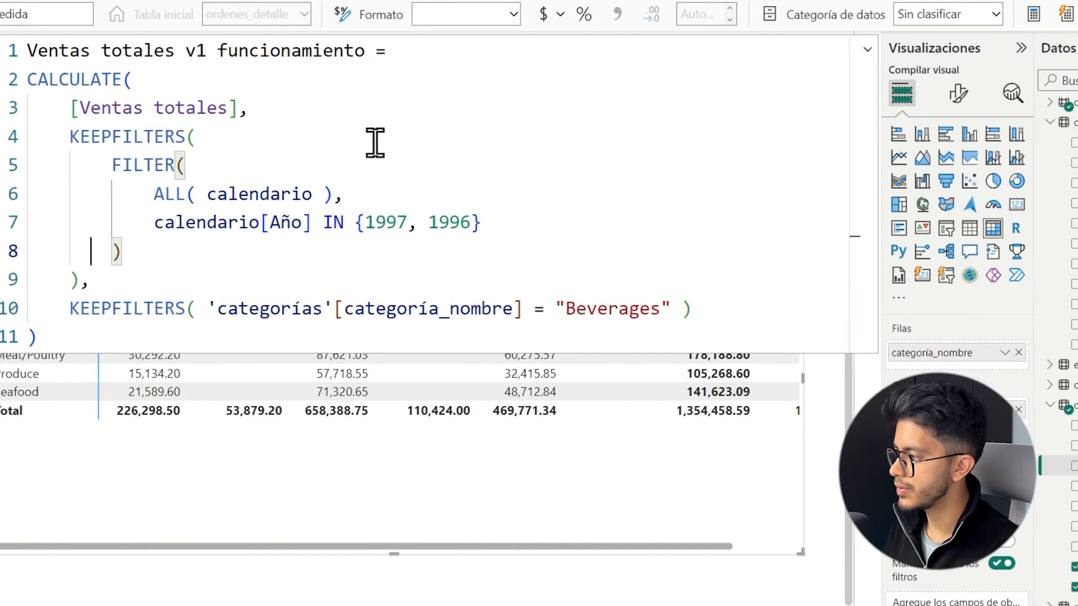
key("Return")
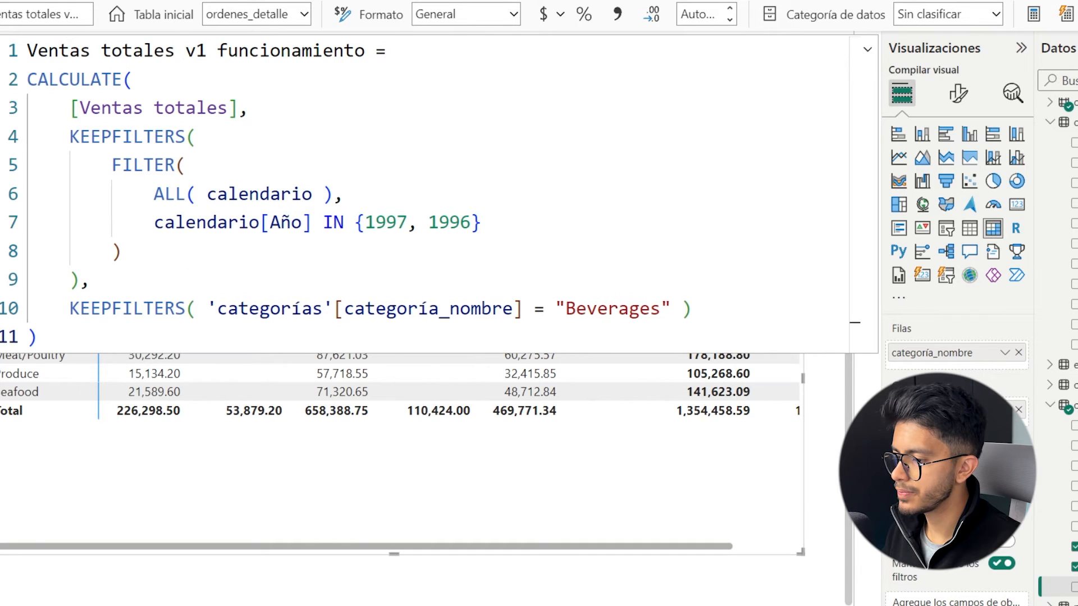
Add the Ventas totales v1 funcionamiento measure to the matrix and reopen its formula.
left_click(753, 500)
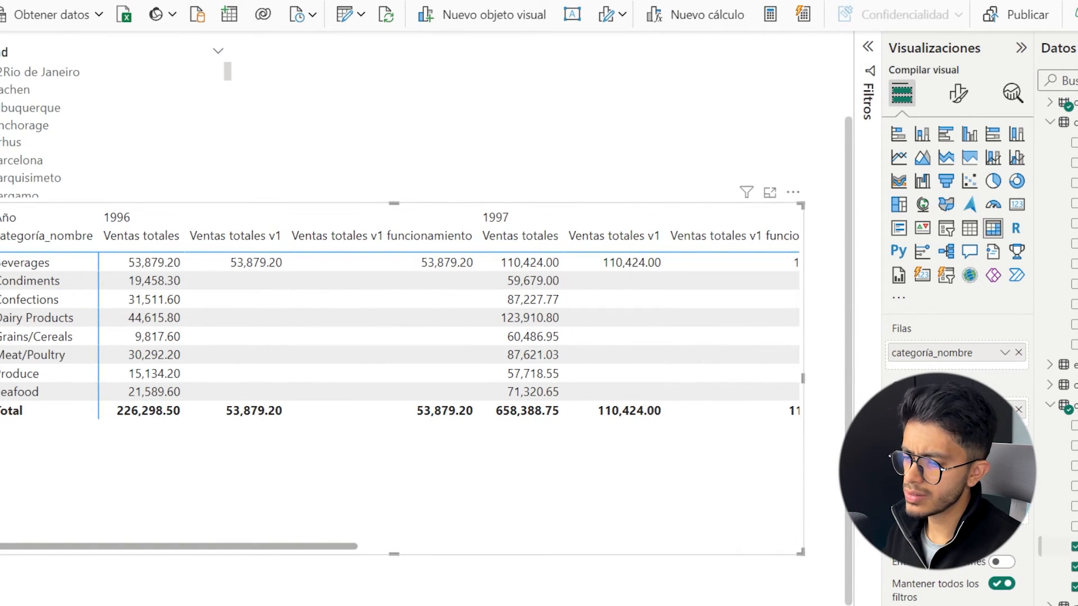
left_click(1076, 567)
left_click(1077, 588)
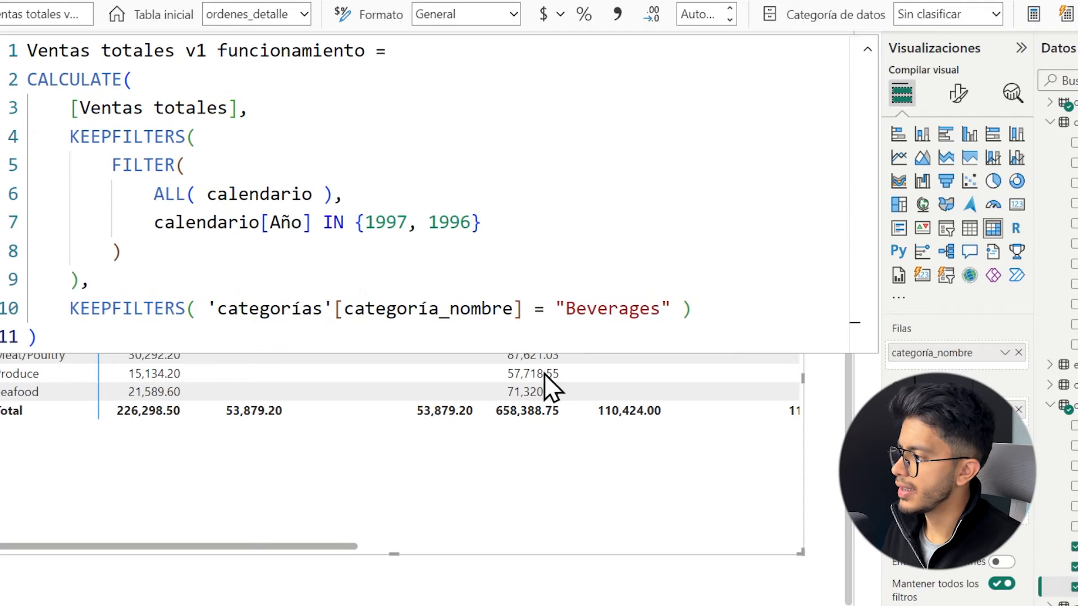
Compare the short KEEPFILTERS year condition in Ventas totales v1 with the KEEPFILTERS and FILTER block in Ventas totales v1 funcionamiento.
left_click_drag(109, 164, 334, 193)
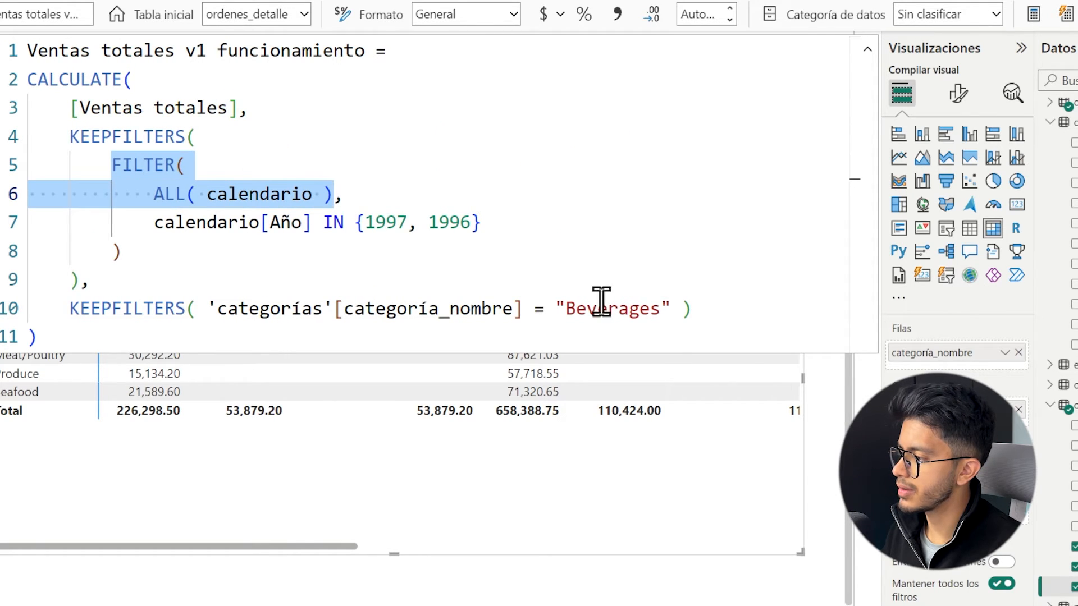
left_click(1075, 567)
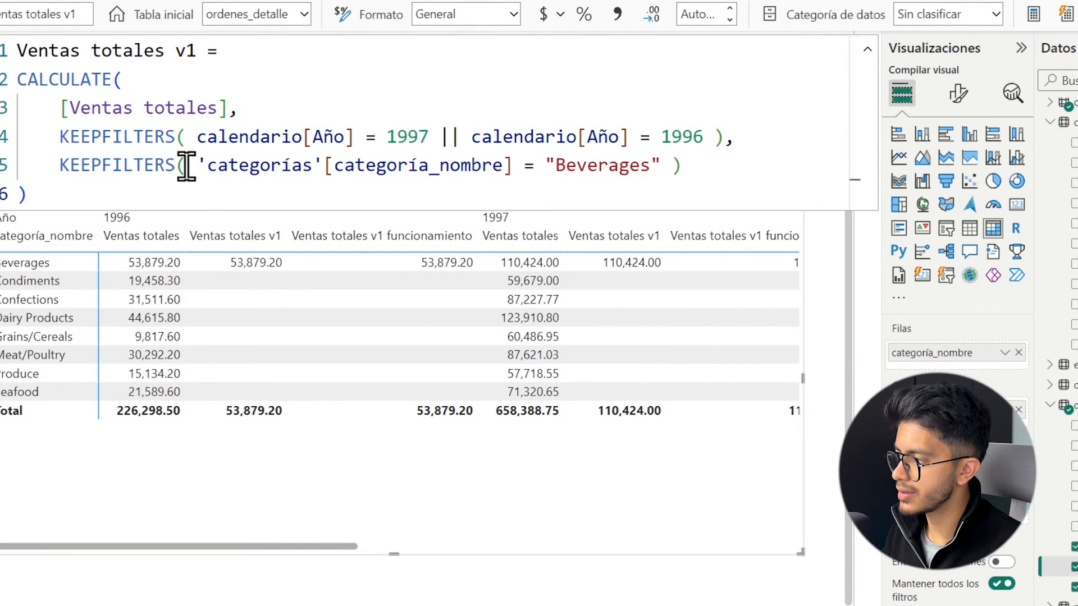
left_click_drag(193, 138, 721, 137)
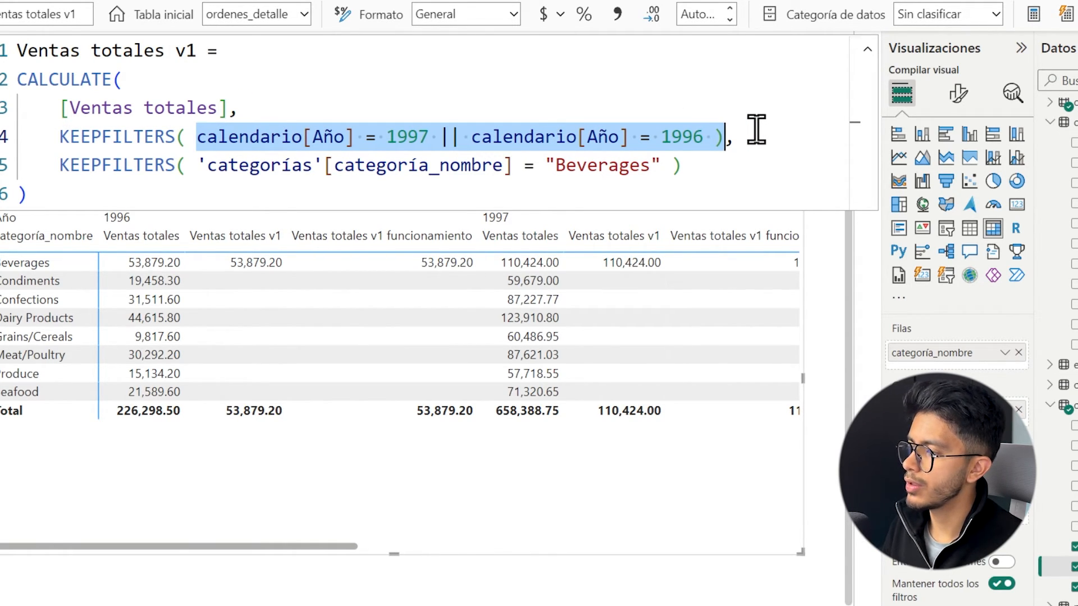
left_click(1074, 587)
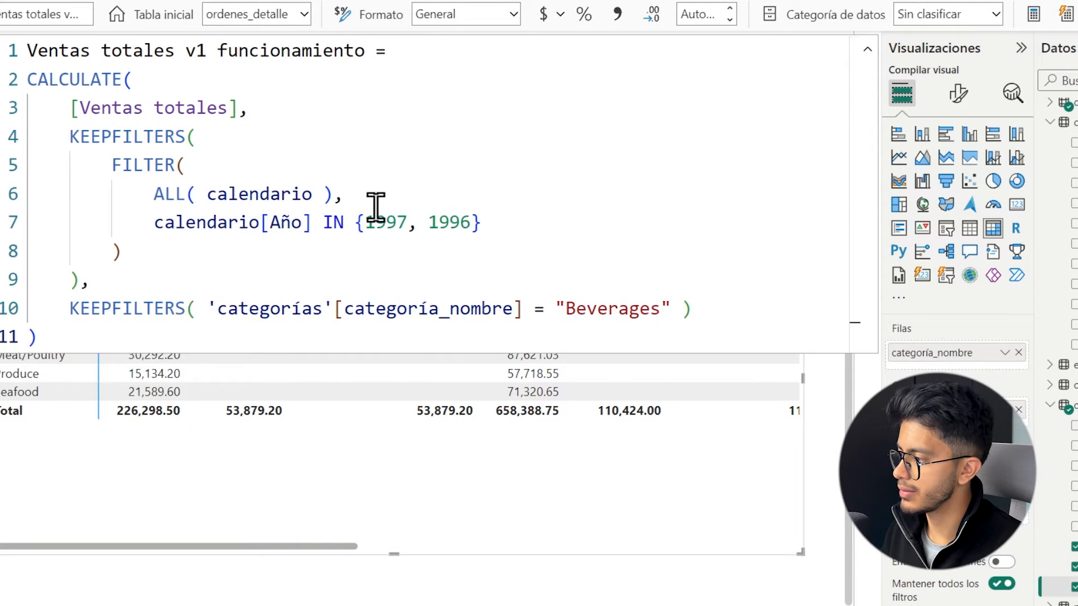
left_click_drag(70, 141, 106, 279)
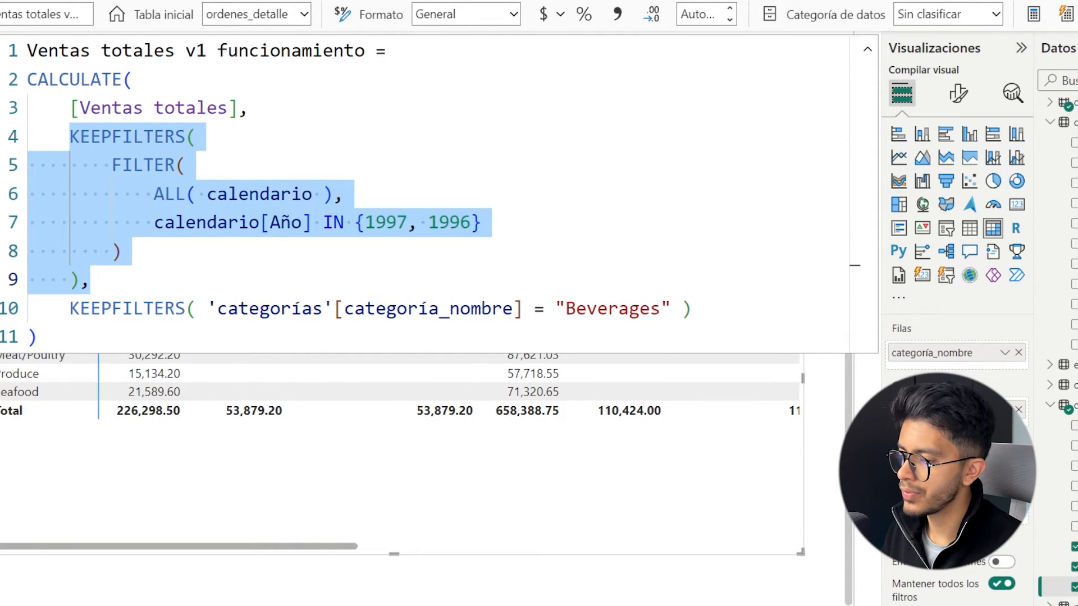
left_click(1075, 567)
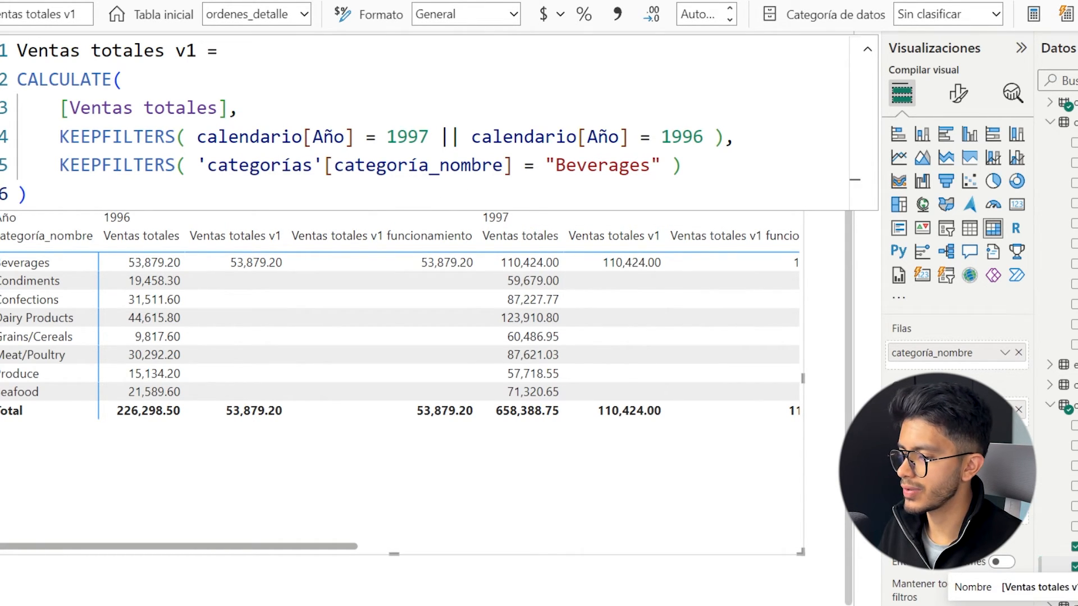
left_click(1066, 587)
left_click_drag(112, 164, 127, 251)
left_click(1066, 567)
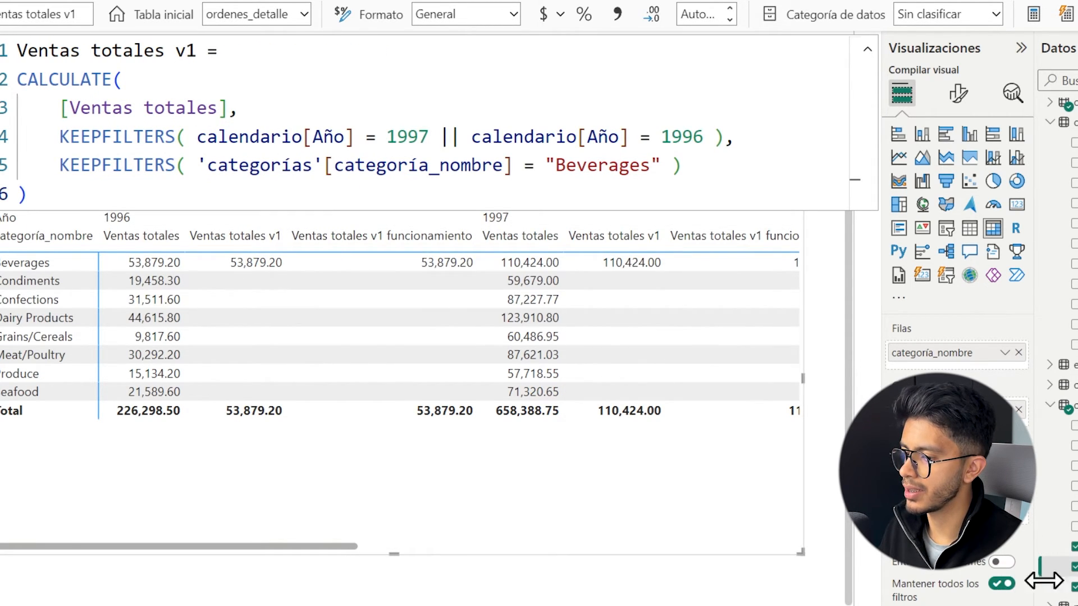
Examine the roles of ALL( calendario ), the year IN list and the surrounding KEEPFILTERS in Ventas totales v1 funcionamiento.
left_click(1064, 586)
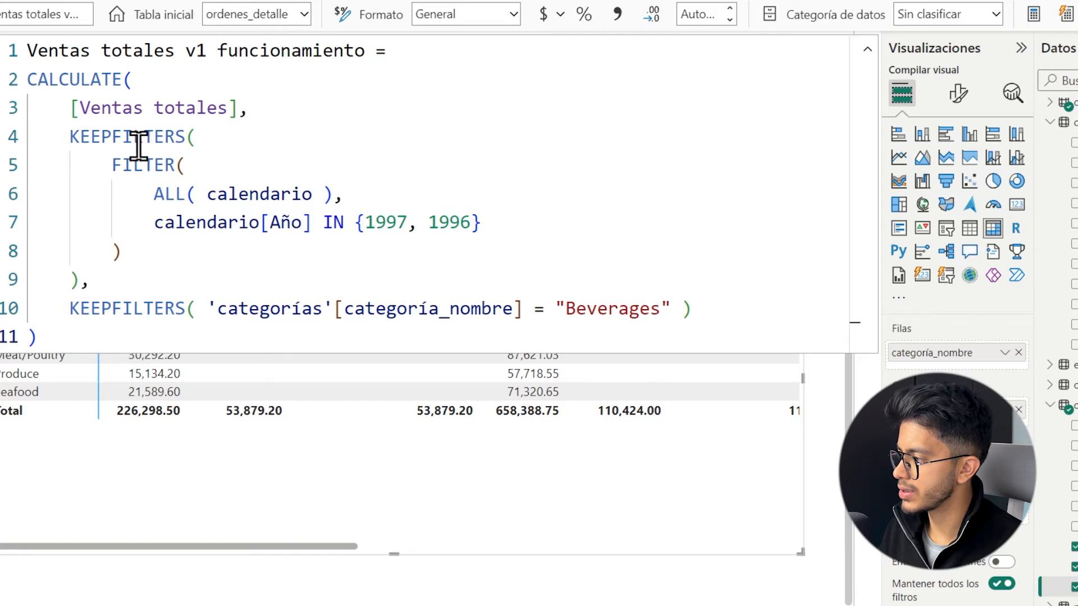
left_click_drag(112, 164, 341, 193)
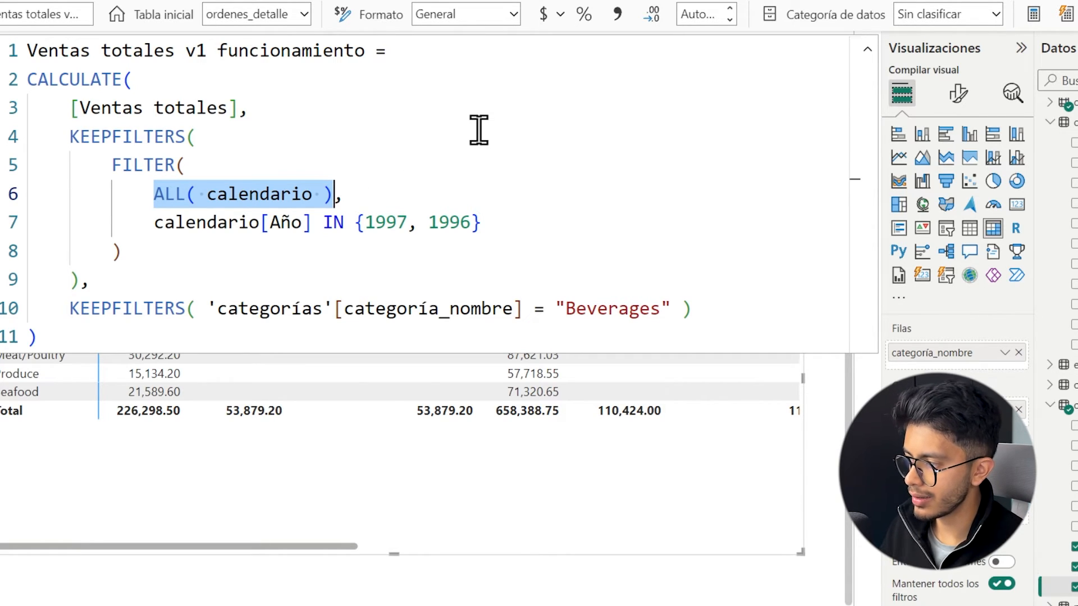
left_click_drag(155, 223, 517, 223)
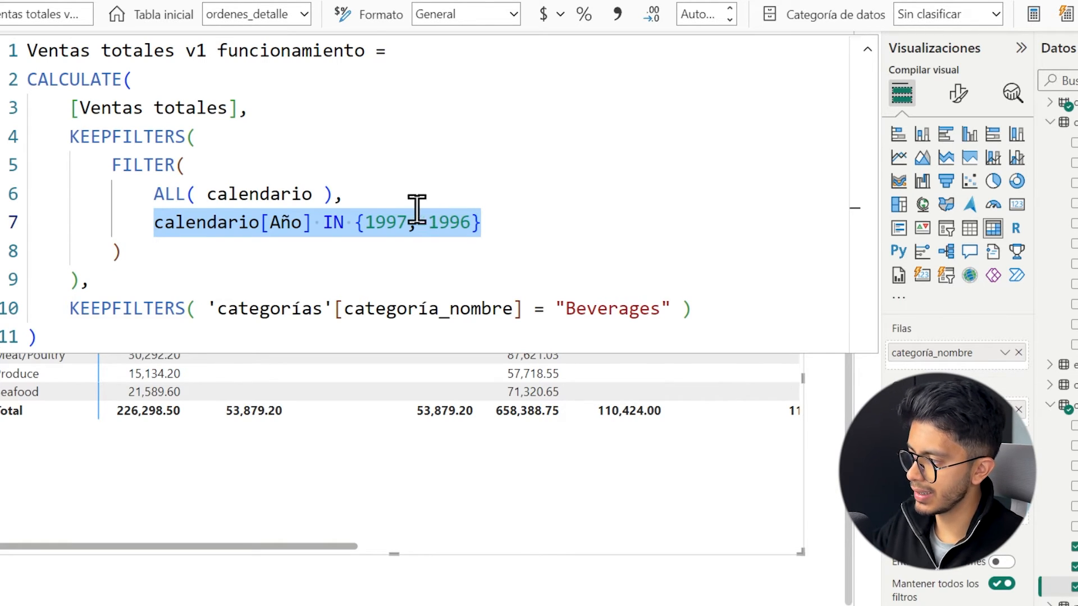
left_click_drag(69, 137, 211, 135)
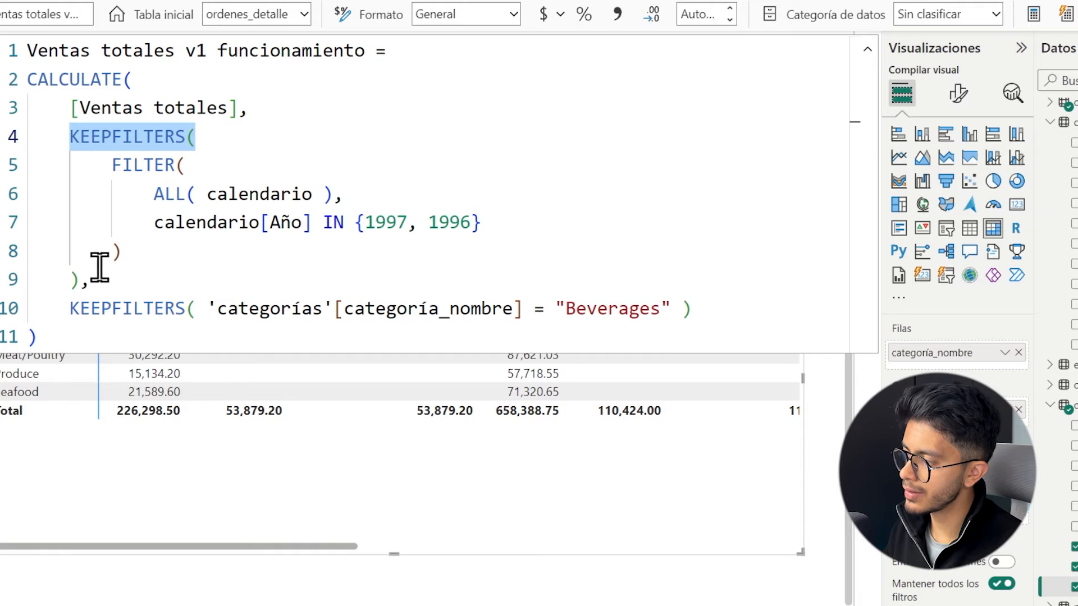
left_click(87, 278)
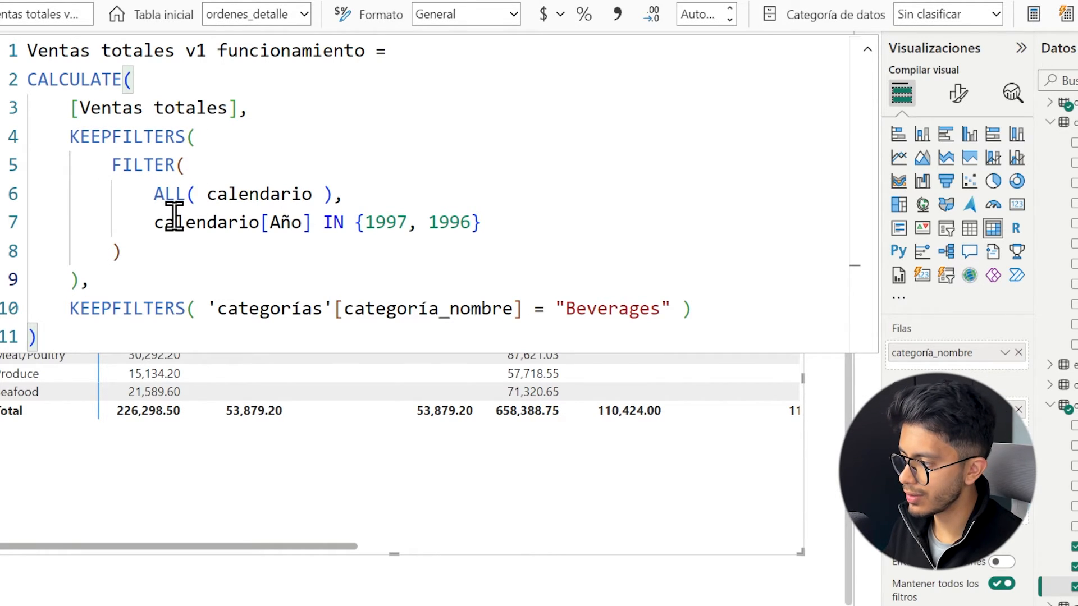
left_click_drag(155, 224, 498, 225)
left_click(498, 226)
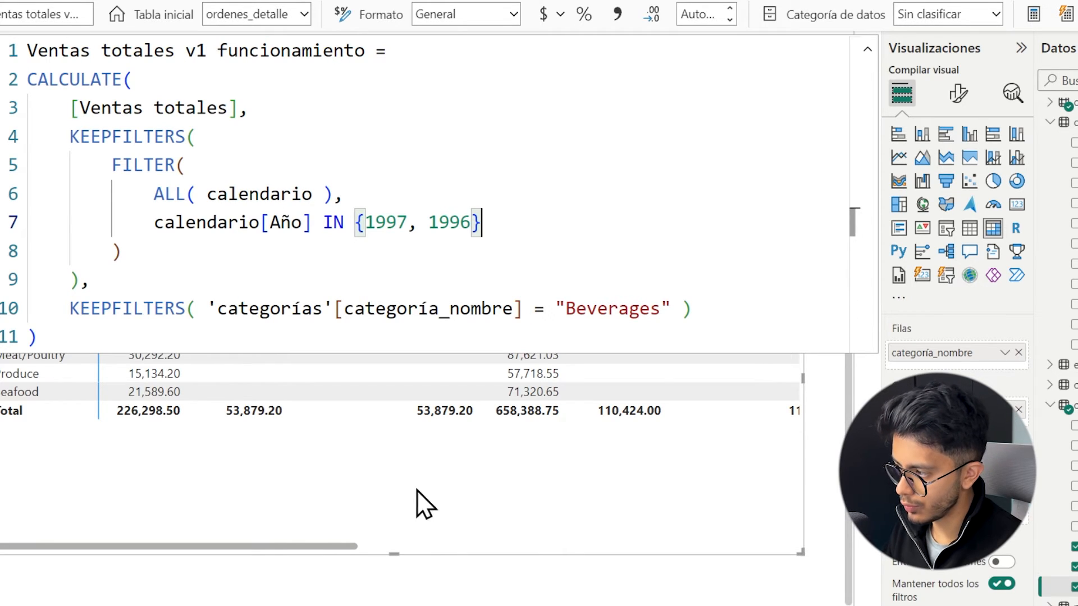
left_click_drag(365, 222, 471, 223)
left_click(488, 486)
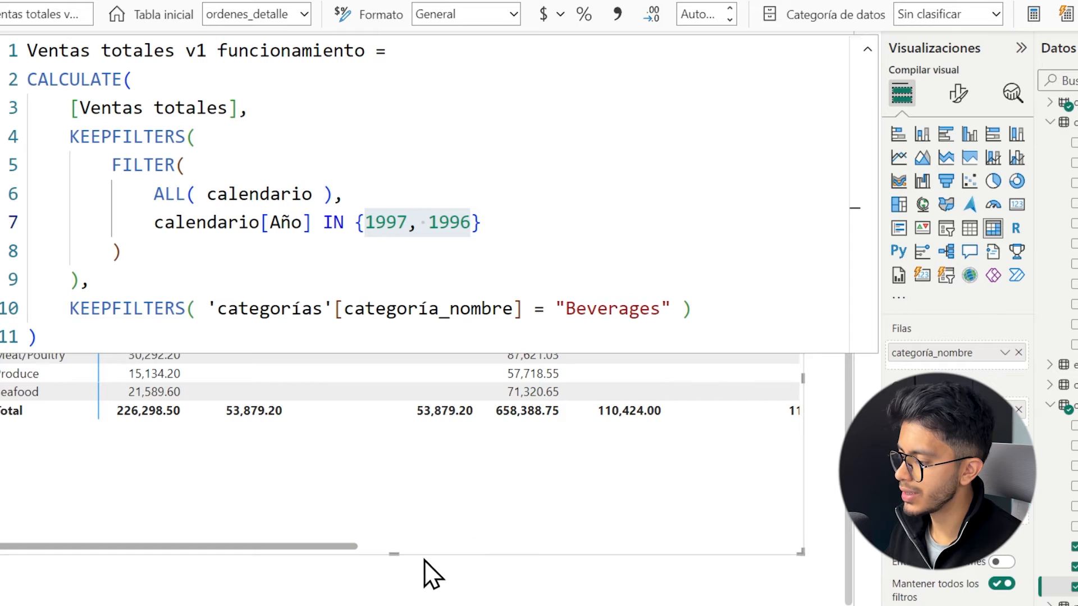
left_click(413, 585)
left_click(409, 554)
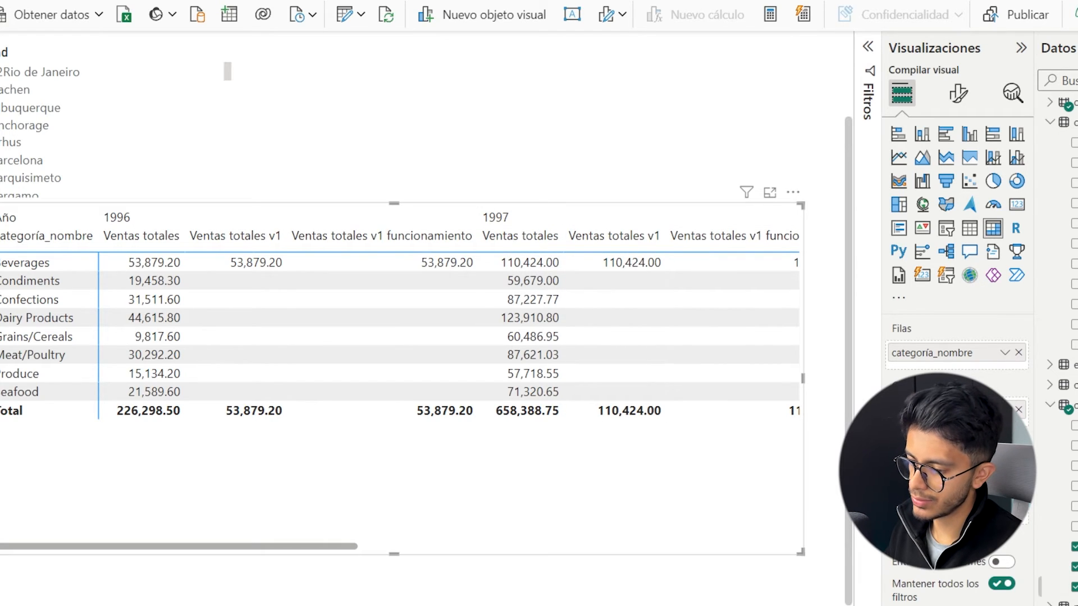
left_click(1066, 586)
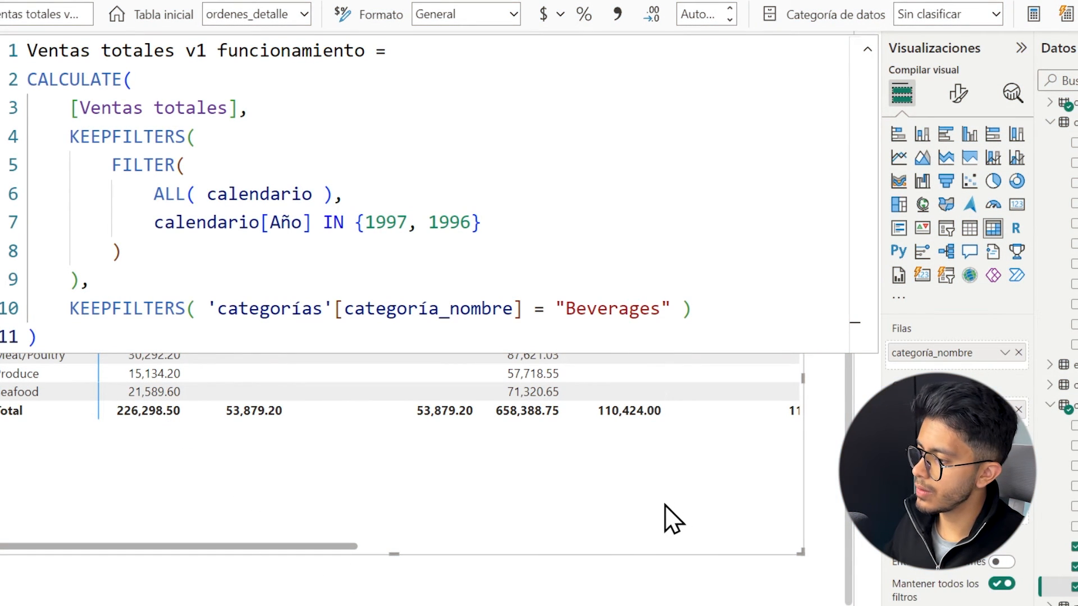
Shrink the category-by-year matrix and move it up beside the ciudad slicer.
scroll(674, 517, "down", 1)
left_click_drag(796, 524, 678, 369)
left_click(673, 443)
left_click_drag(553, 192, 766, 54)
left_click(696, 320)
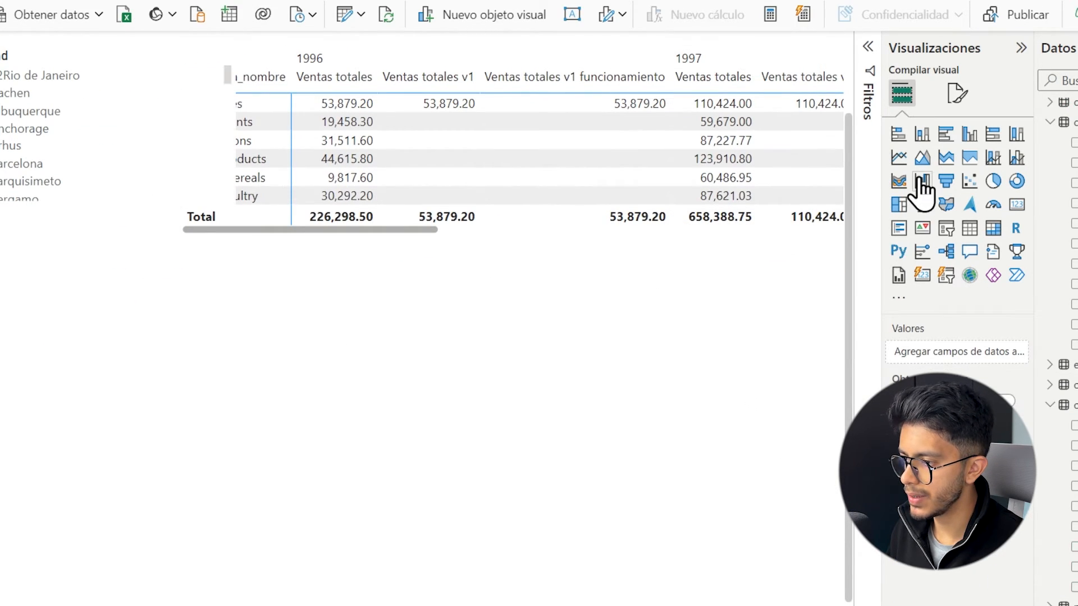
Add a line chart below the matrix and enlarge it to fill the free page area.
left_click(908, 163)
left_click_drag(214, 359, 446, 327)
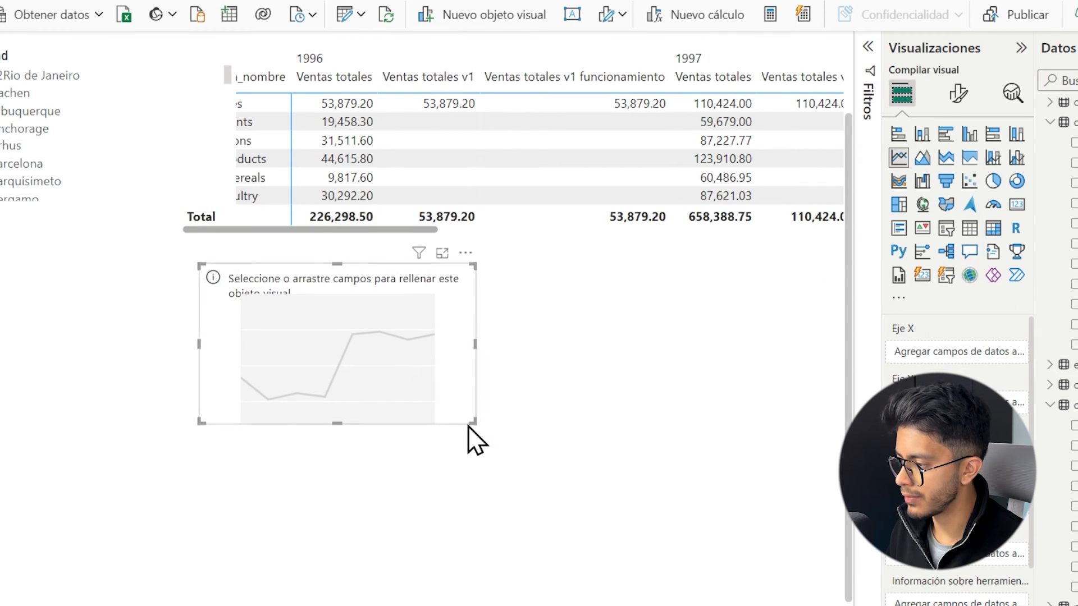
left_click_drag(469, 422, 823, 547)
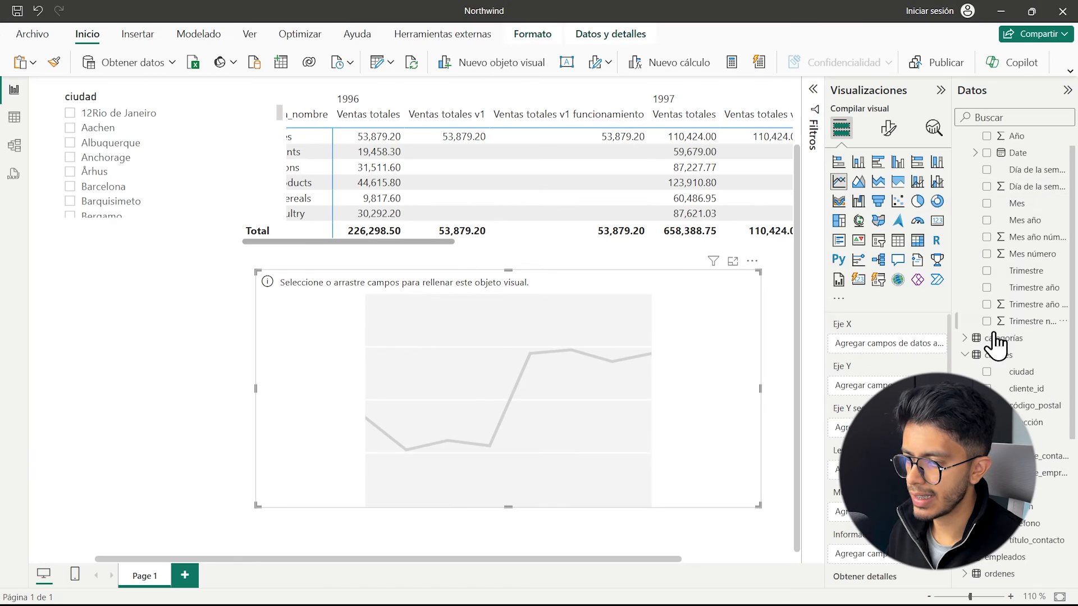
Put the calendario Date field on the line chart's X axis as a plain date instead of a date hierarchy.
left_click(986, 174)
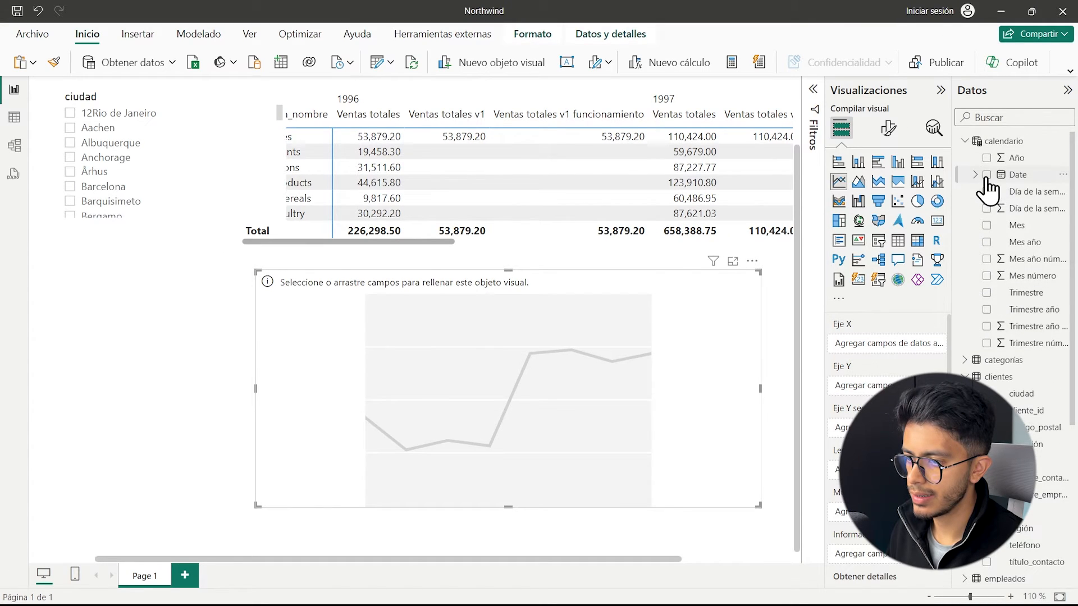
left_click(928, 344)
left_click(966, 417)
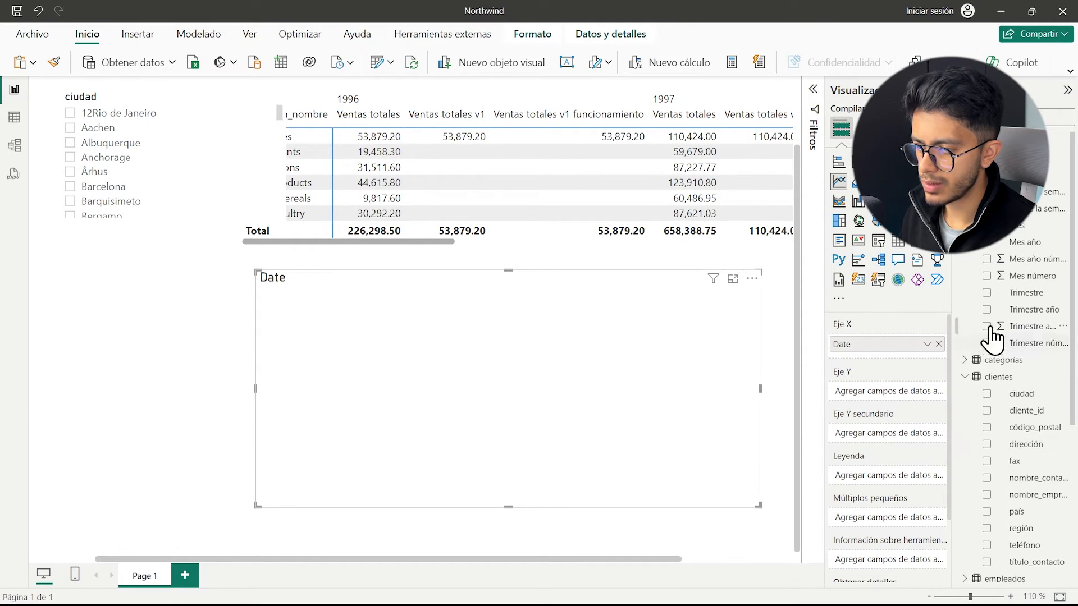
Use categoría_nombre from the categorías table as the line chart's legend.
scroll(1022, 295, "down", 3)
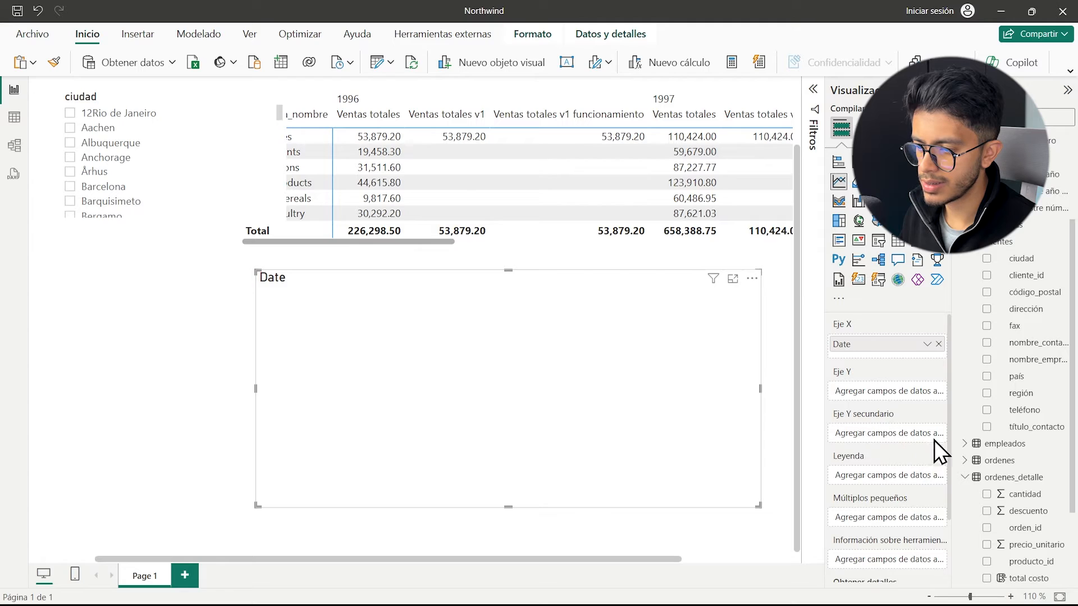
scroll(1027, 375, "up", 3)
left_click(964, 361)
left_click_drag(1022, 395, 888, 477)
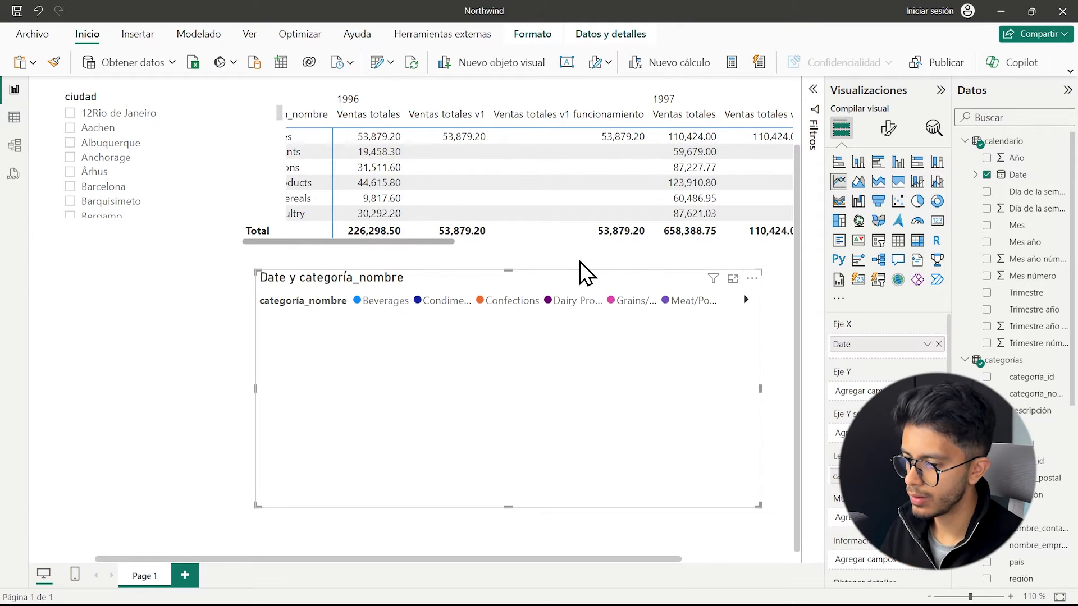
Create a new measure in ordenes_detalle named Ventas totales v3, reusing the name line of Ventas totales v1.
scroll(1027, 438, "down", 8)
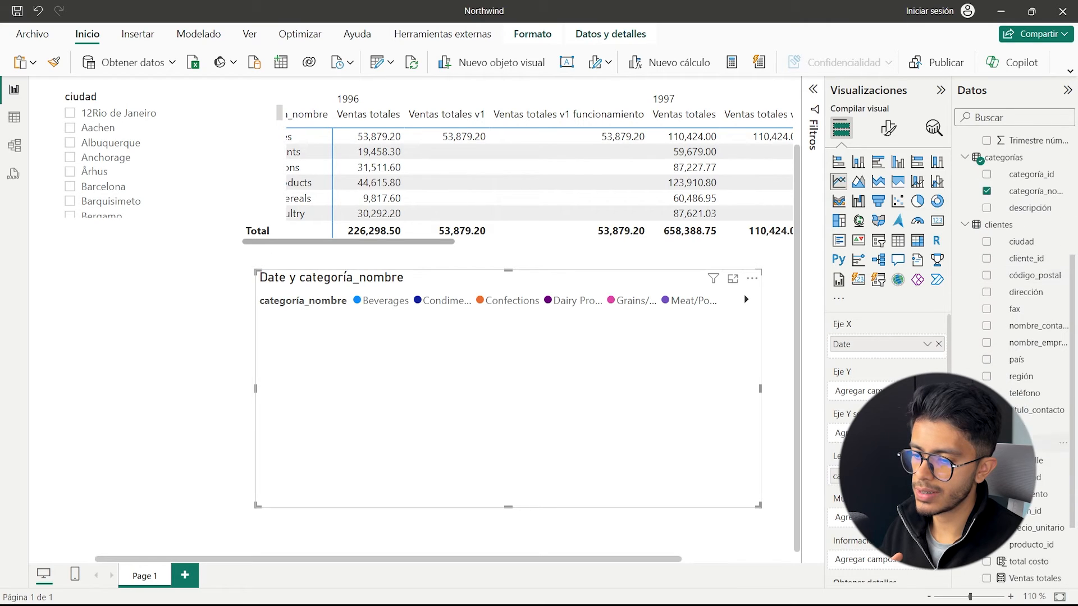
left_click(1027, 508)
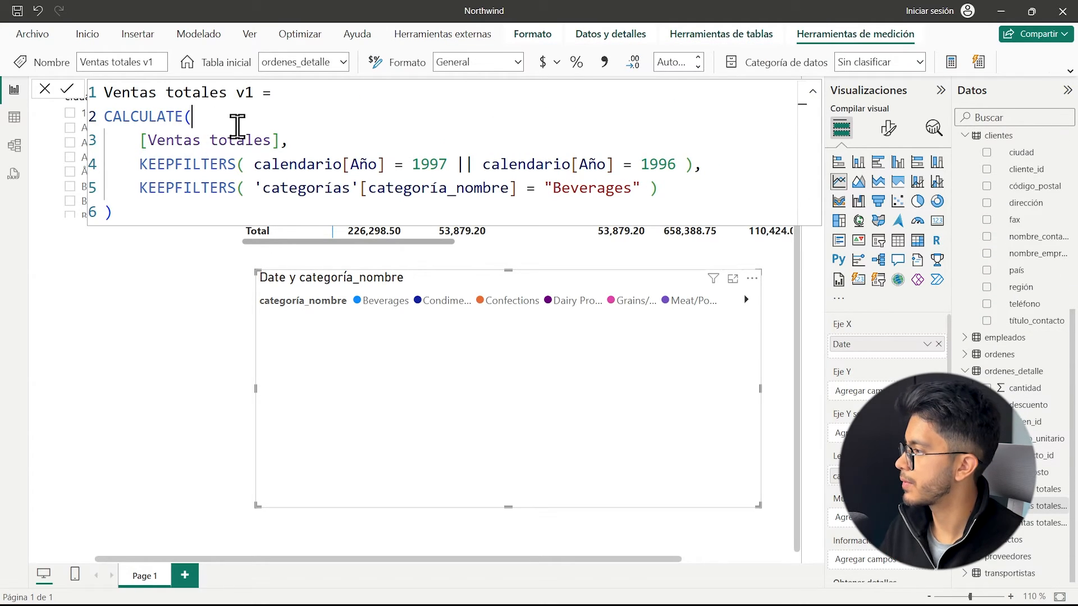
left_click(236, 116)
left_click_drag(278, 93, 104, 92)
key("ctrl+c")
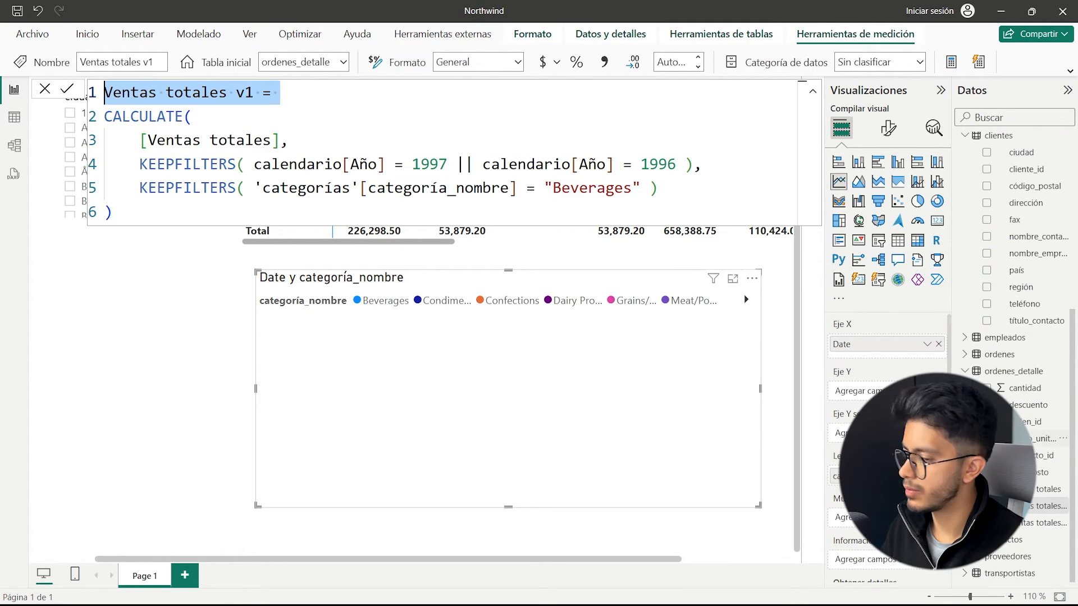
right_click(1031, 505)
left_click(930, 289)
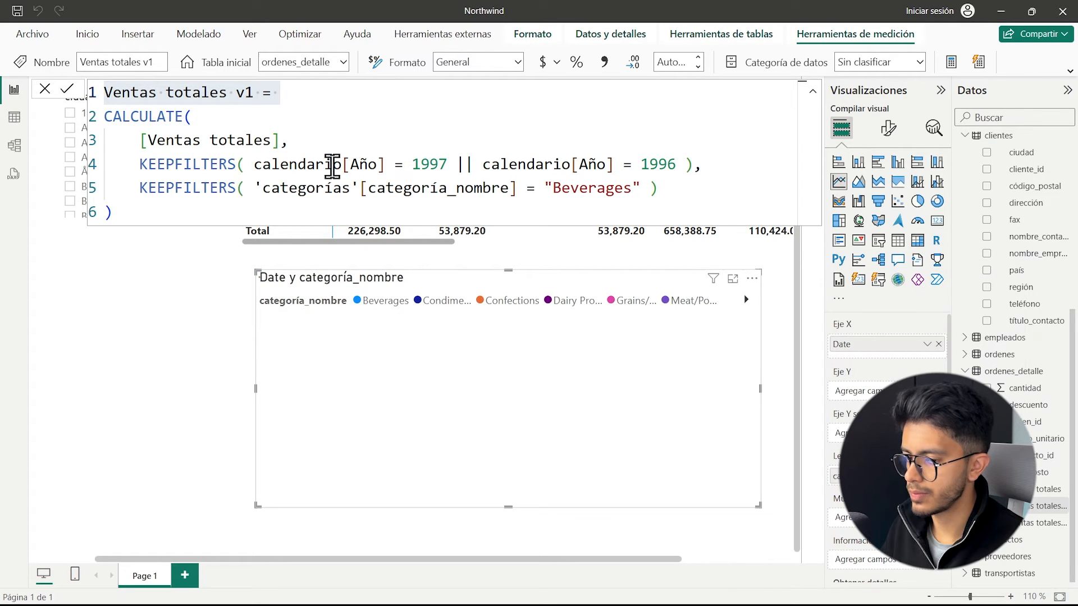
key("ctrl+v")
double_click(257, 92)
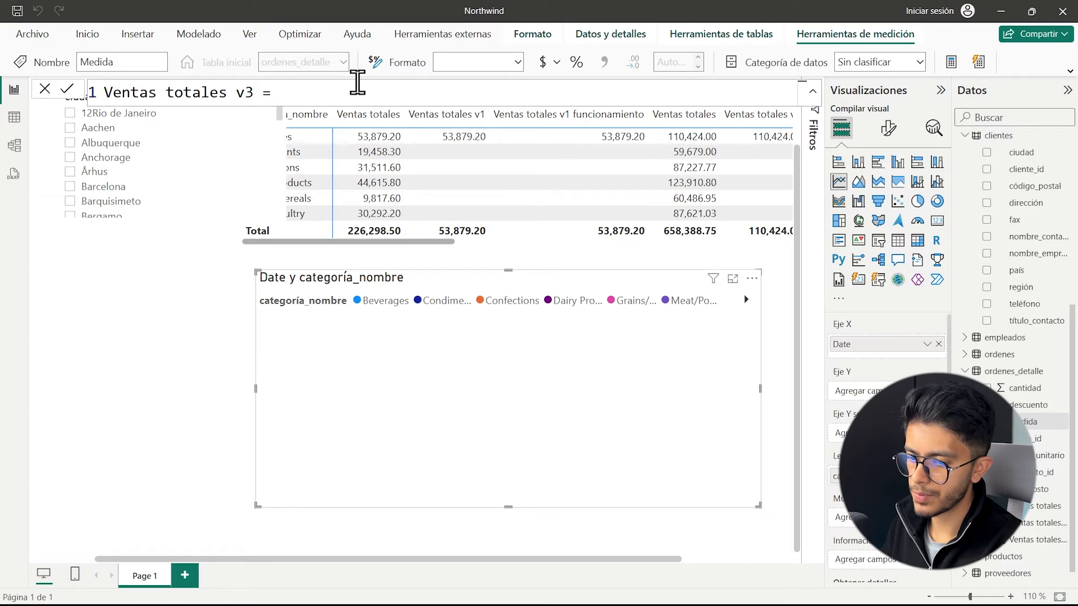
Start the Ventas totales v3 formula on a new line with CALCULATE( and [Ventas totales] as its expression.
key("shift+Return")
key("shift+Return")
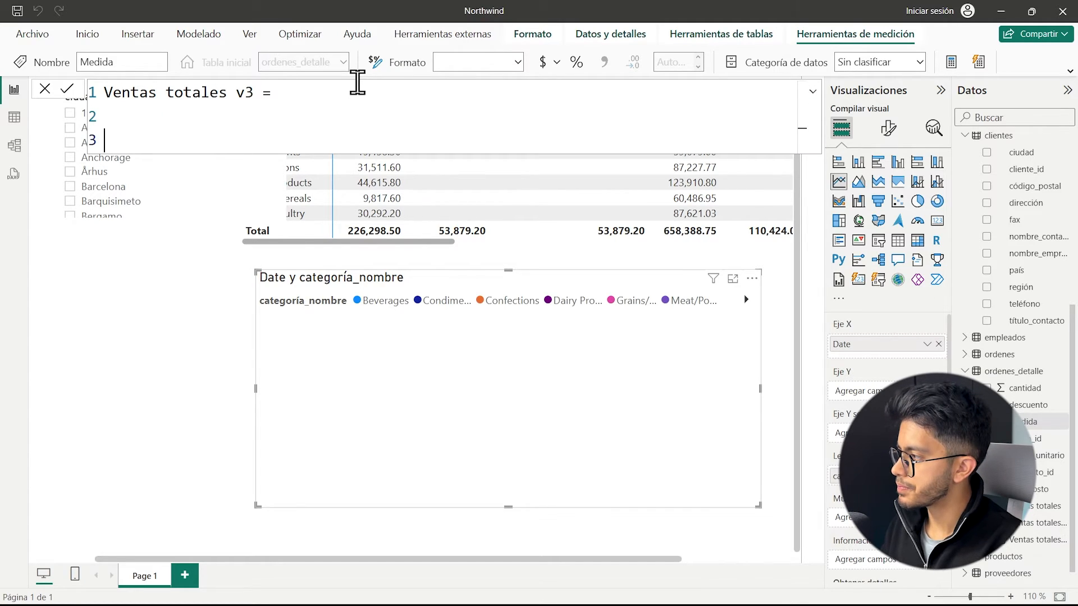
key("BackSpace")
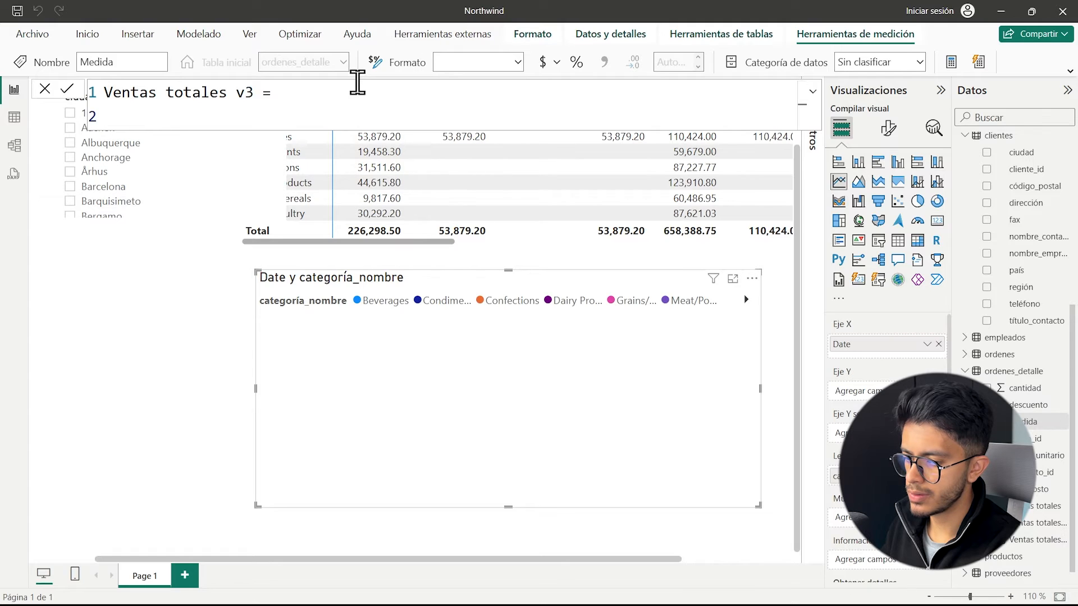
type("ca")
type("[Ventas totales],")
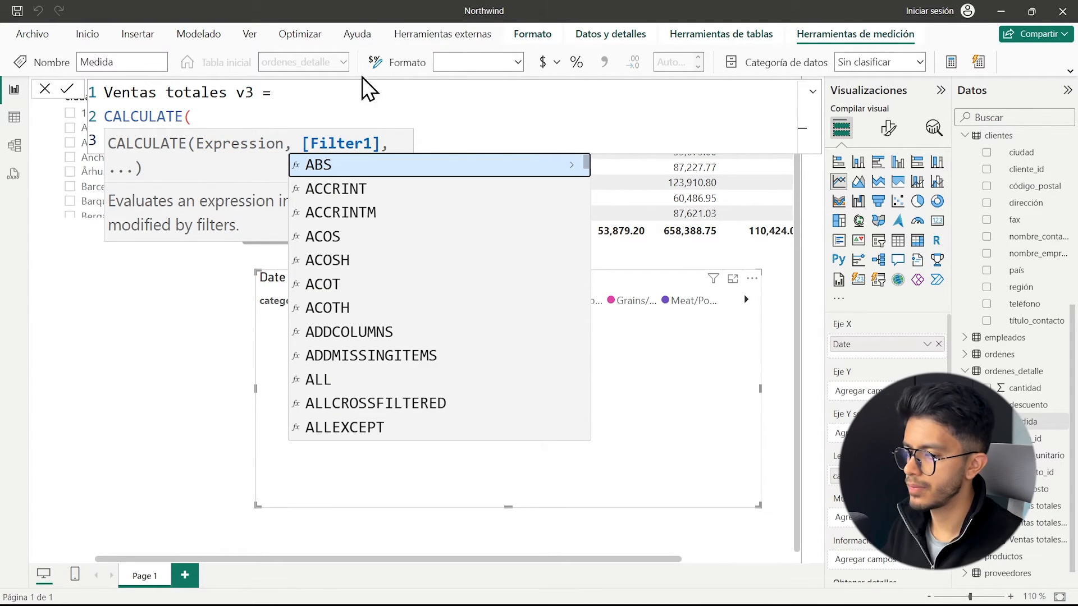
left_click(316, 114)
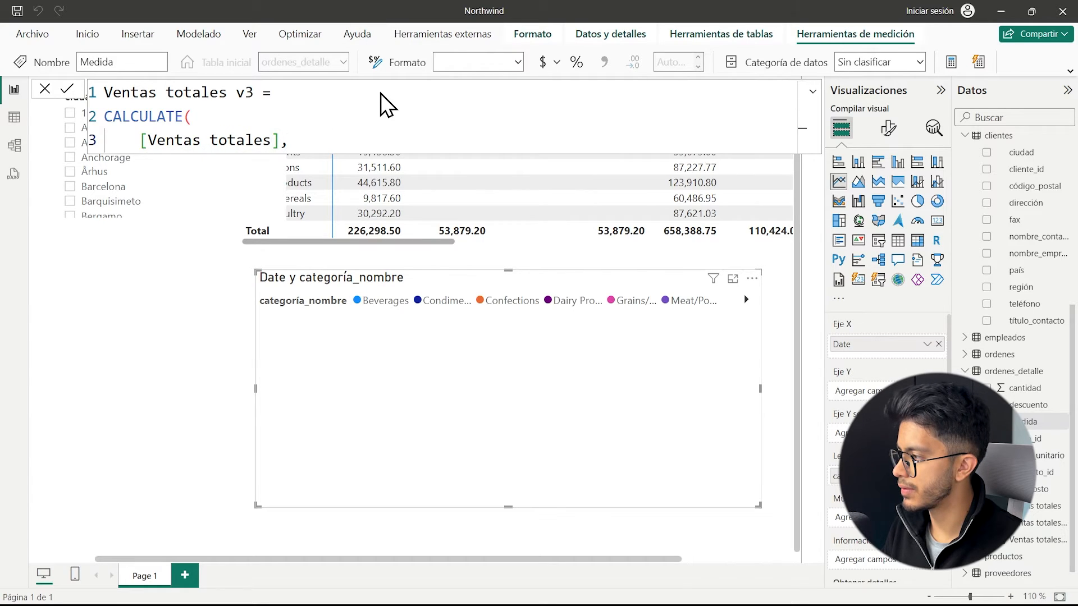
type(")")
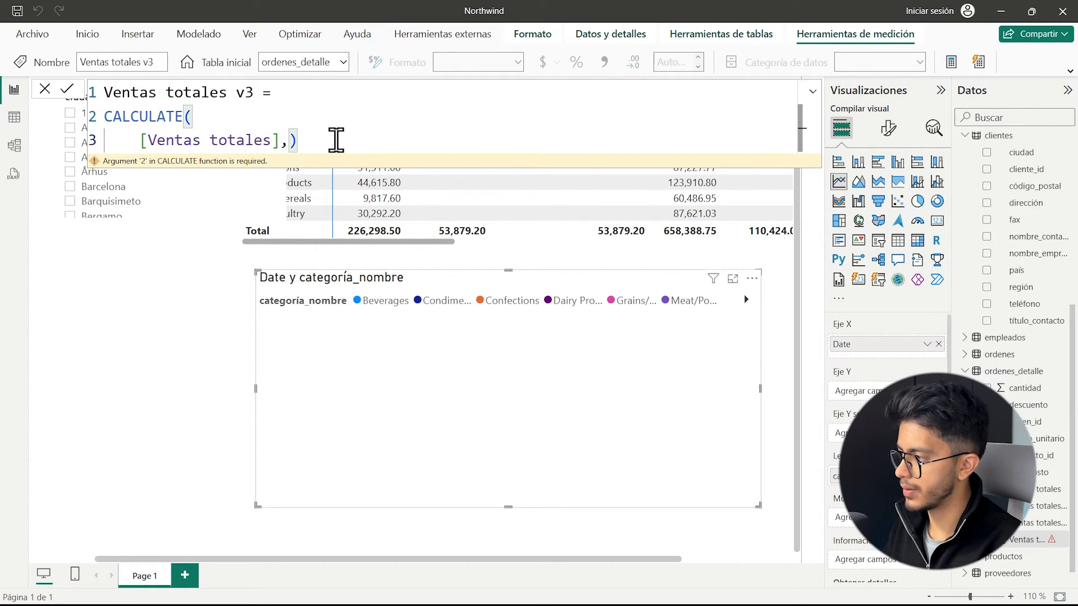
Open KEEPFILTERS( with a nested FILTER( as the filter argument of CALCULATE in Ventas totales v3.
key("Return")
type("kee")
key("Tab")
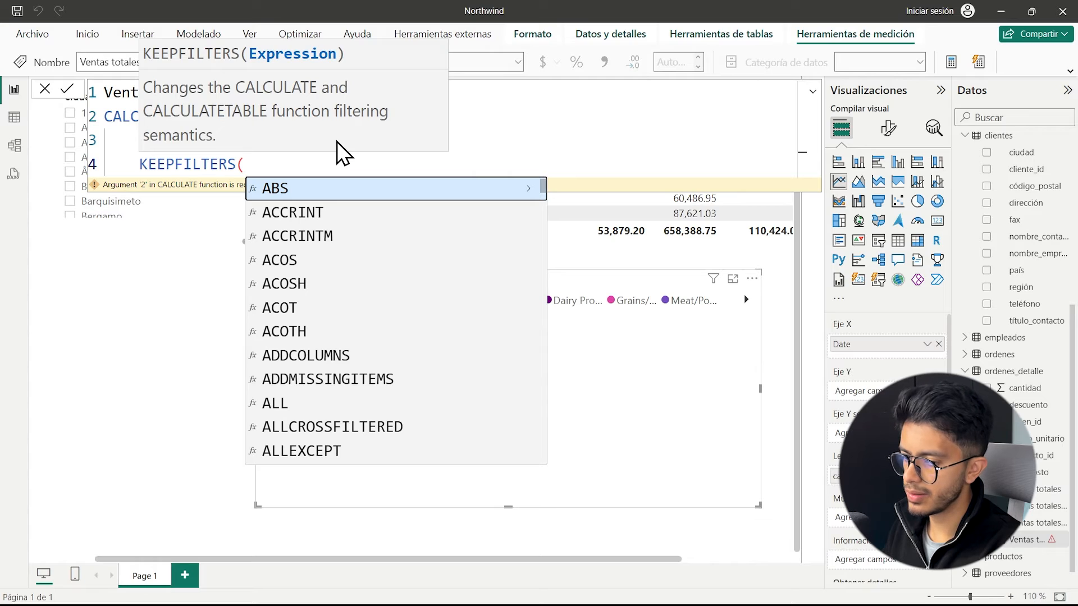
key("Return")
type("fil")
key("Tab")
key("Return")
Enter ALL( calendario ) as the table argument of FILTER, followed by a comma and a new line.
type("al")
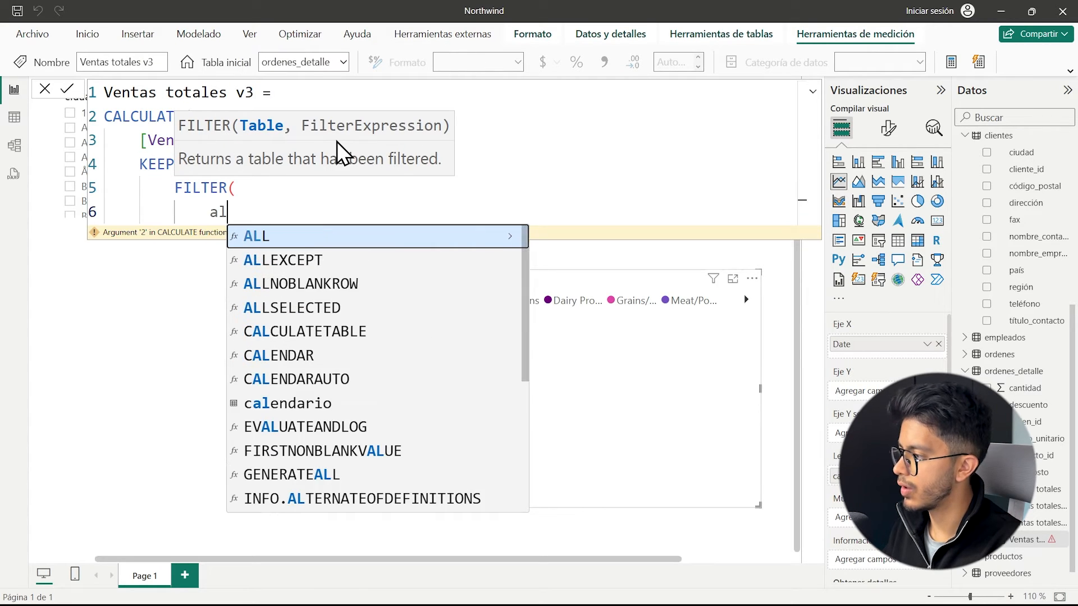
type("l")
key("Tab")
type("calendario")
key("Tab")
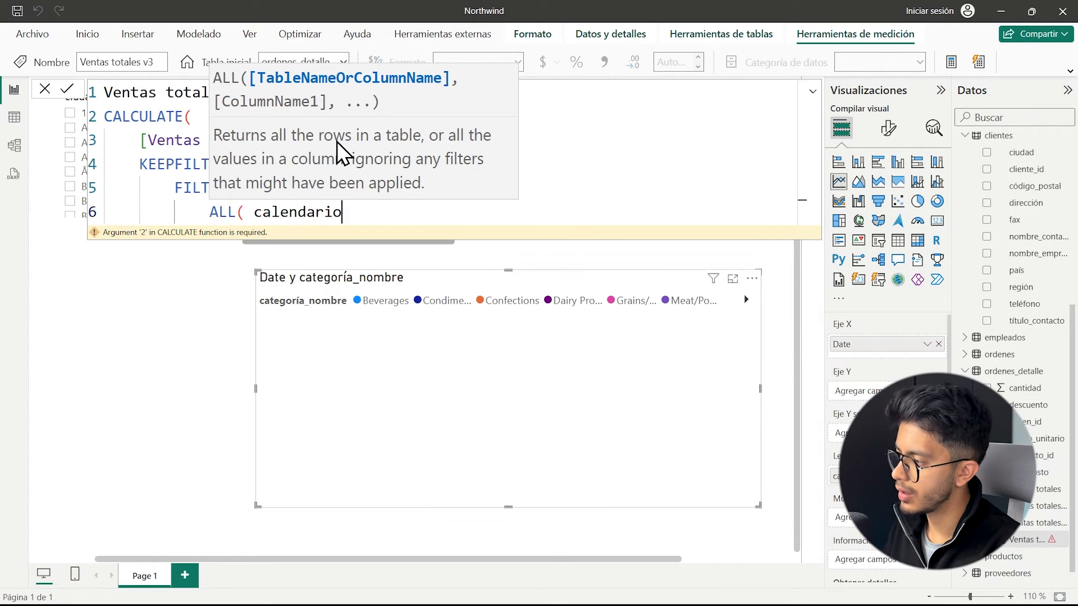
type("),")
key("Return")
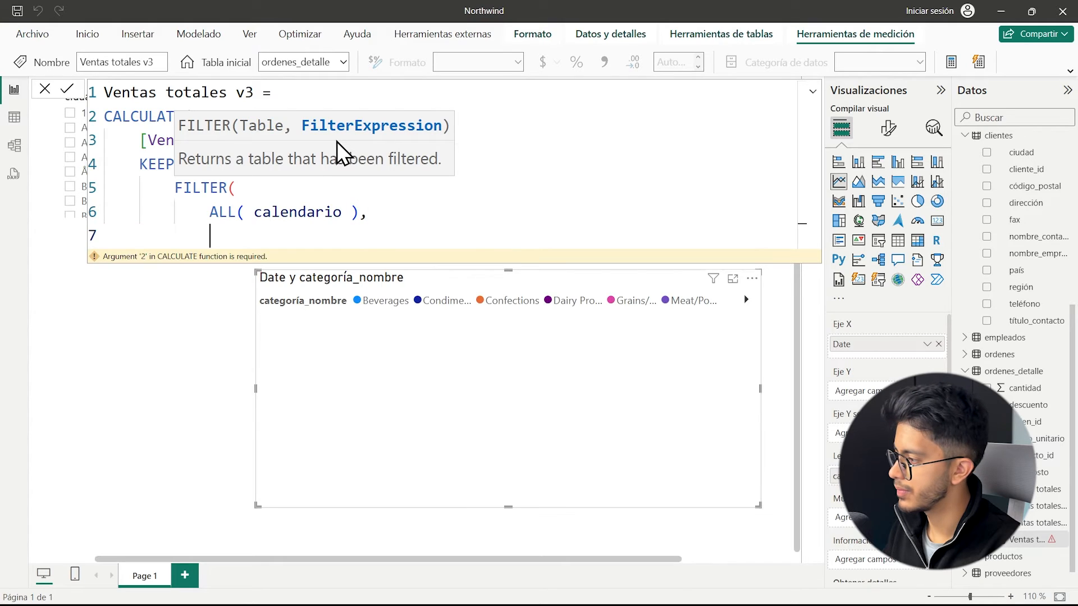
Enter the FILTER condition calendario[Año] IN {1997, 1998}.
type("calen")
key("Down")
key("Down")
key("Down")
key("Tab")
type("IN {1997")
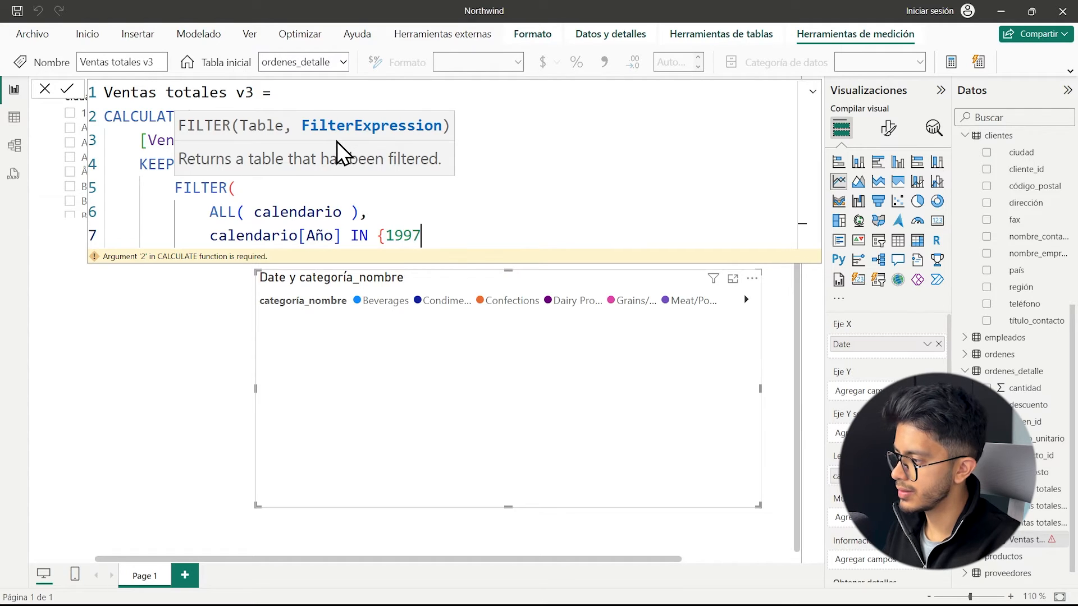
type(", 1998}")
Close the FILTER, KEEPFILTERS and CALCULATE parentheses on separate lines and apply the Ventas totales v3 formula.
key("Return")
key("BackSpace")
type(")")
key("Return")
key("BackSpace")
type(")")
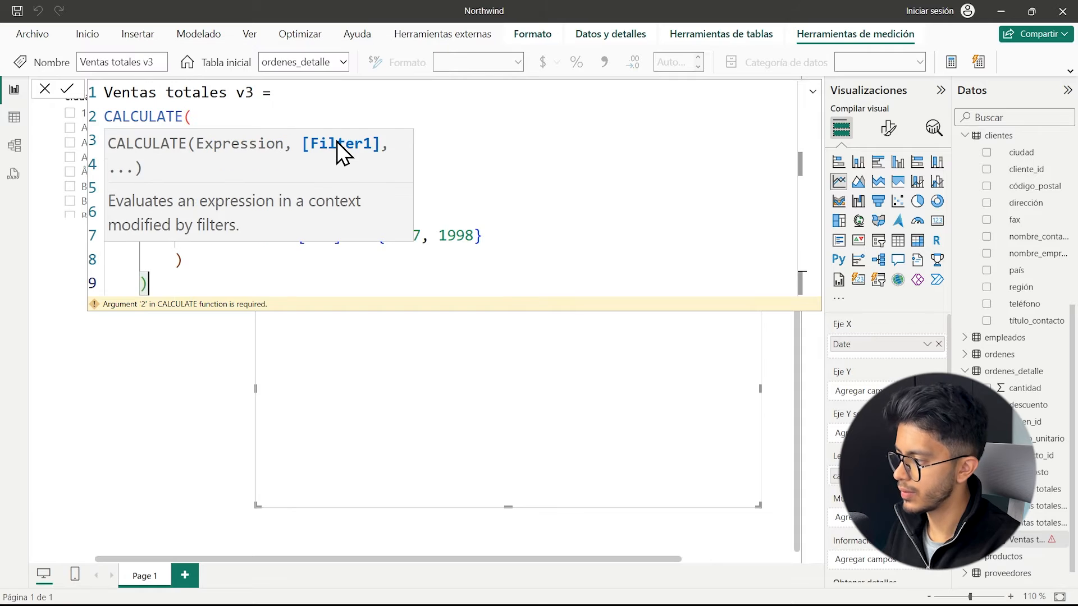
key("Return")
key("BackSpace")
type(")")
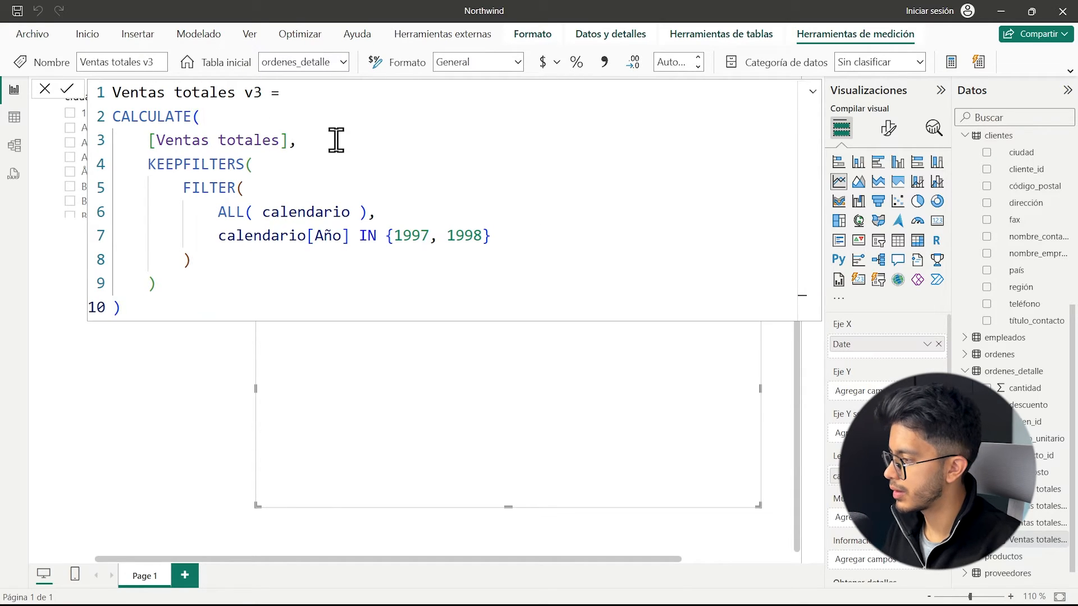
Add Ventas totales v3 to the line chart's Y axis and widen the chart toward the page's left edge.
left_click(998, 540)
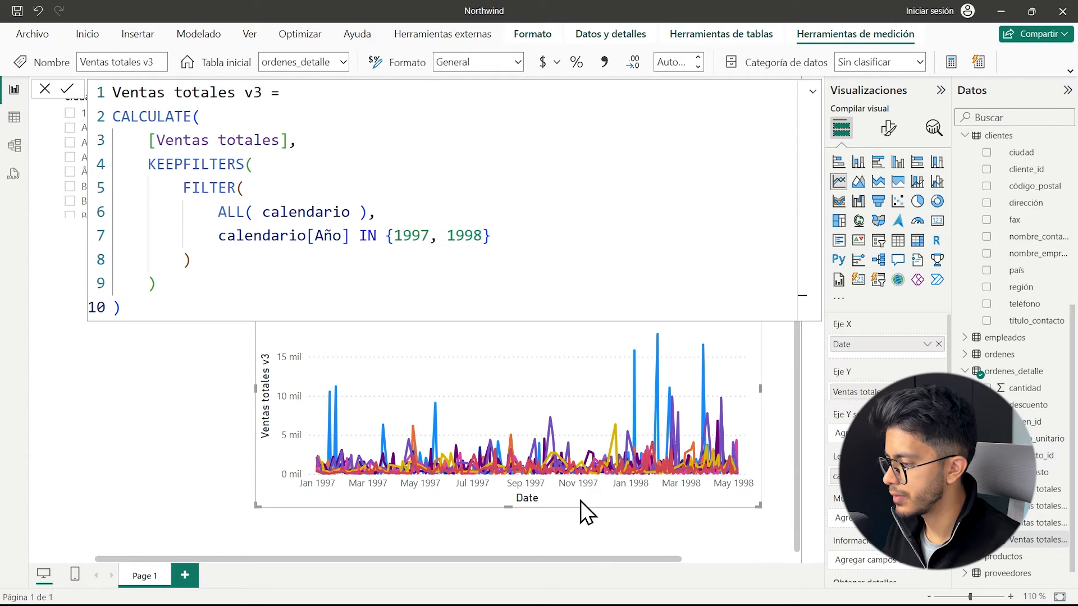
scroll(581, 500, "up", 1)
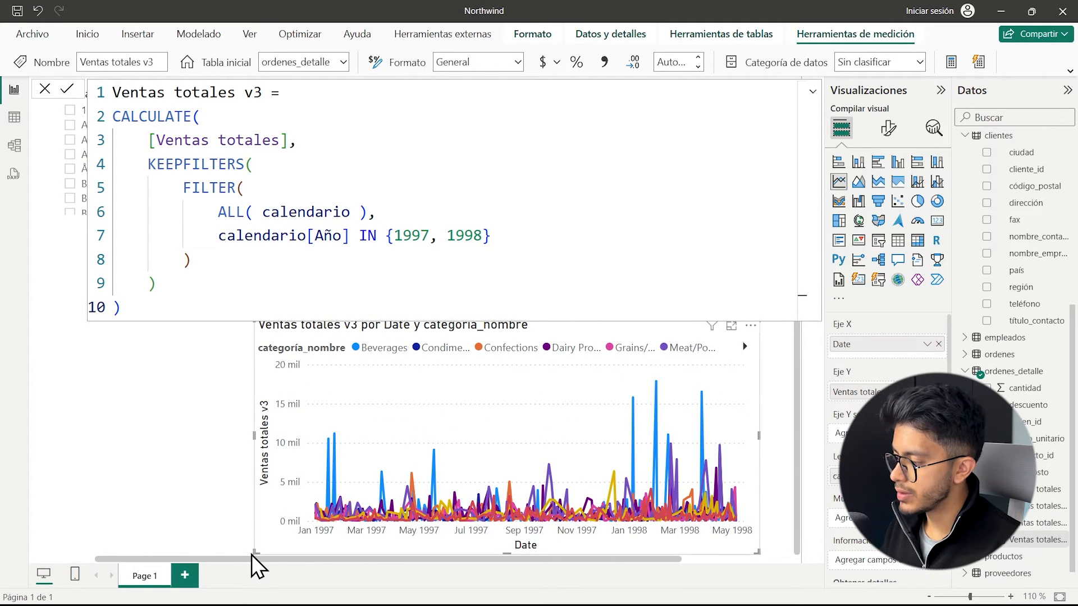
left_click_drag(240, 547, 110, 537)
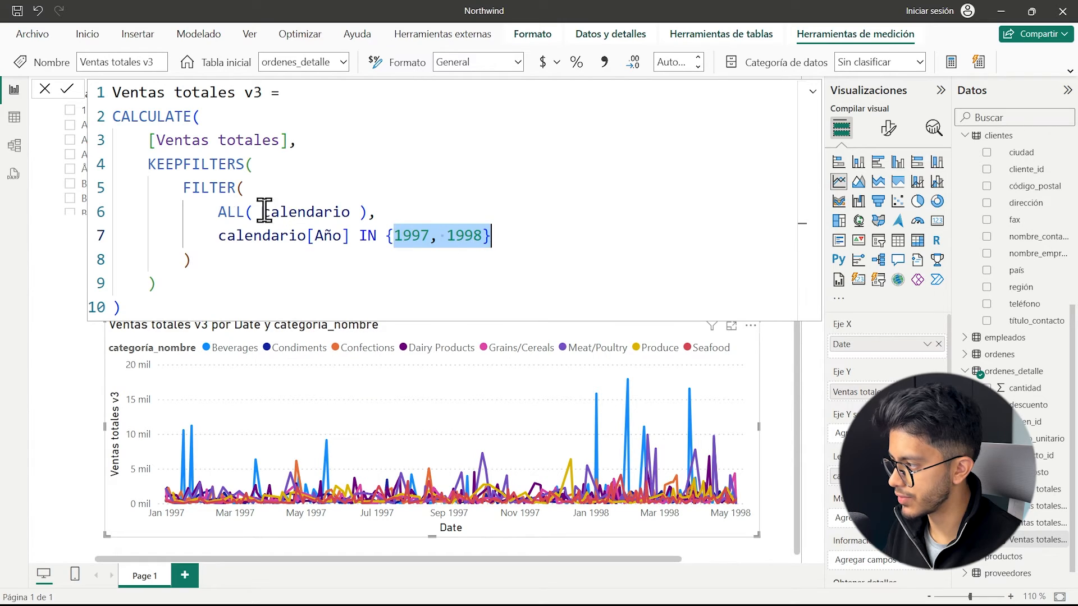
Remove the KEEPFILTERS wrapper around FILTER in Ventas totales v3 and apply the formula.
left_click_drag(257, 169, 108, 180)
key("BackSpace")
left_click(382, 284)
key("Return")
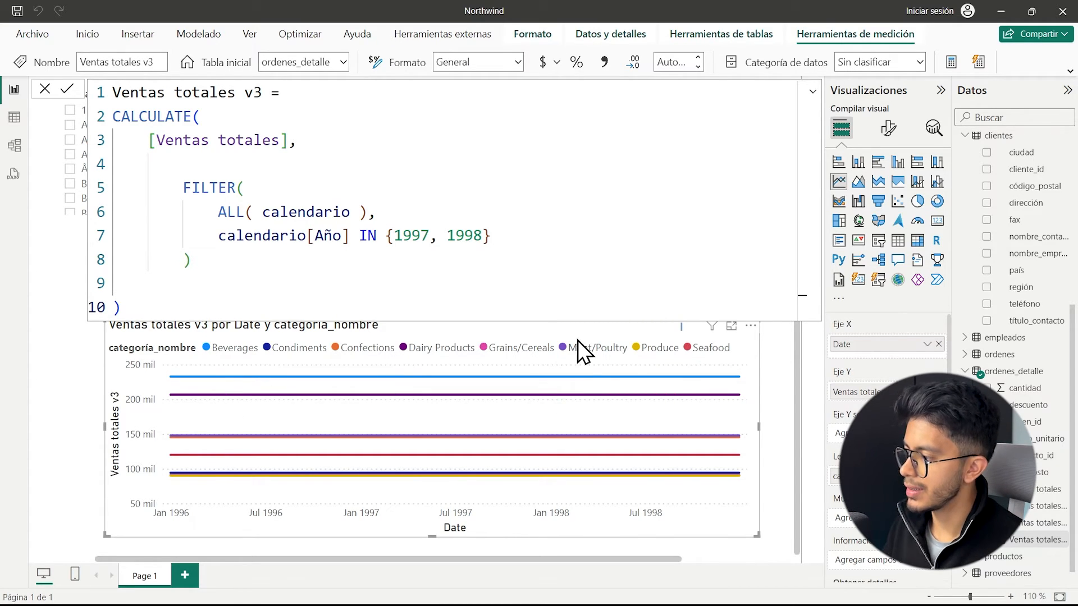
Examine how ALL( calendario ) and the {1997, 1998} year list affect the category lines across the chart's dates.
left_click_drag(491, 235, 386, 233)
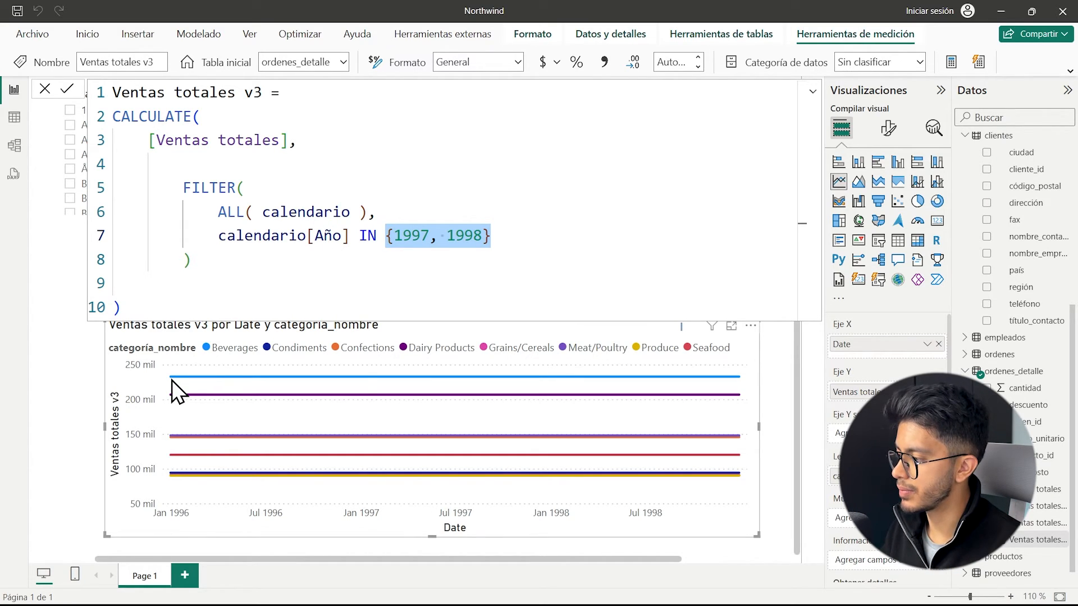
mouse_move(174, 378)
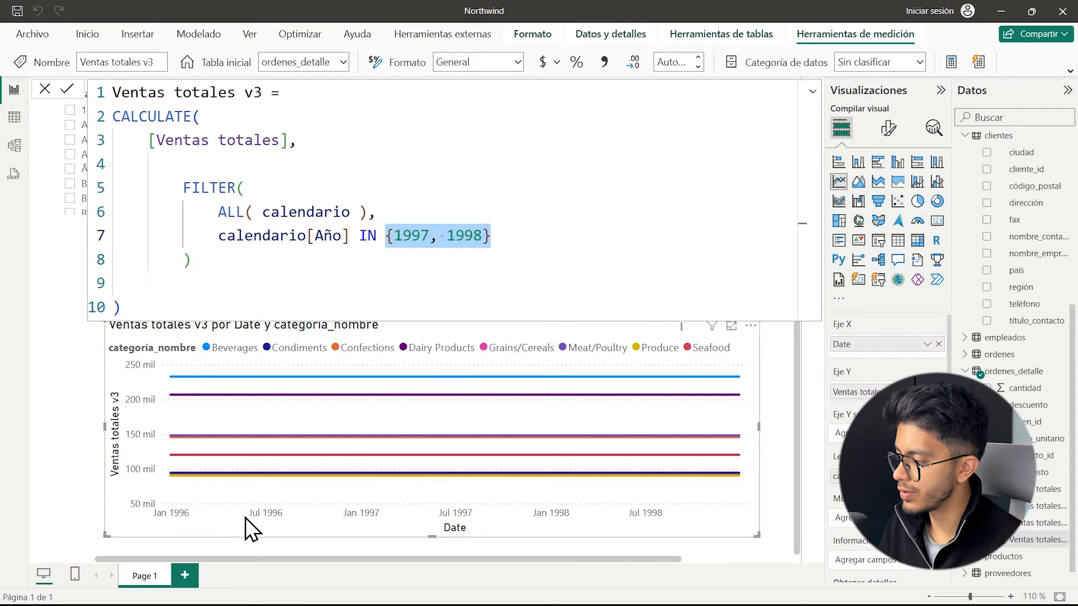
left_click_drag(357, 212, 271, 213)
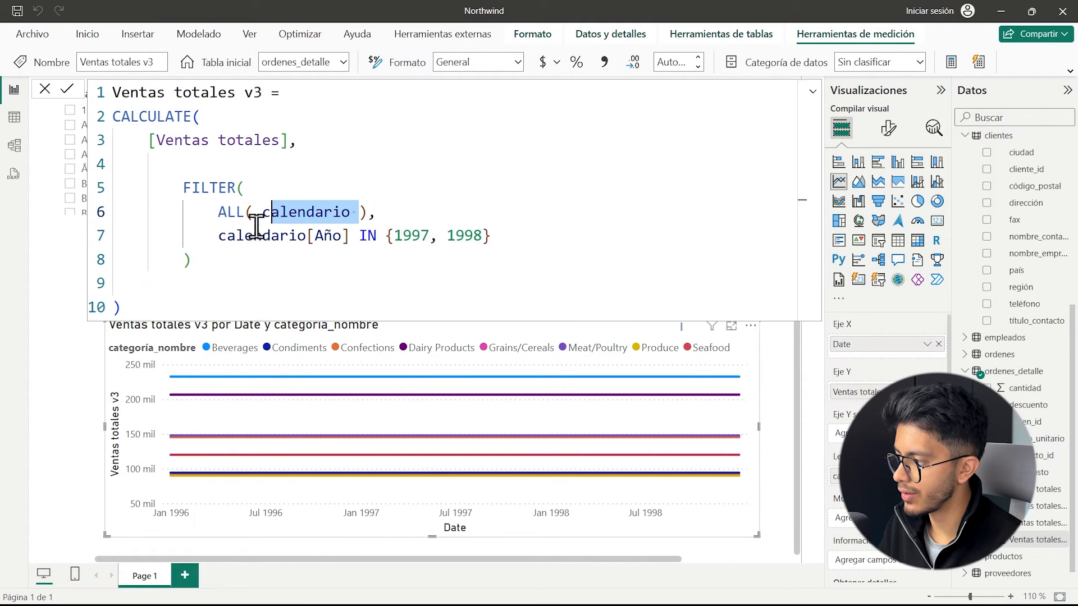
mouse_move(659, 375)
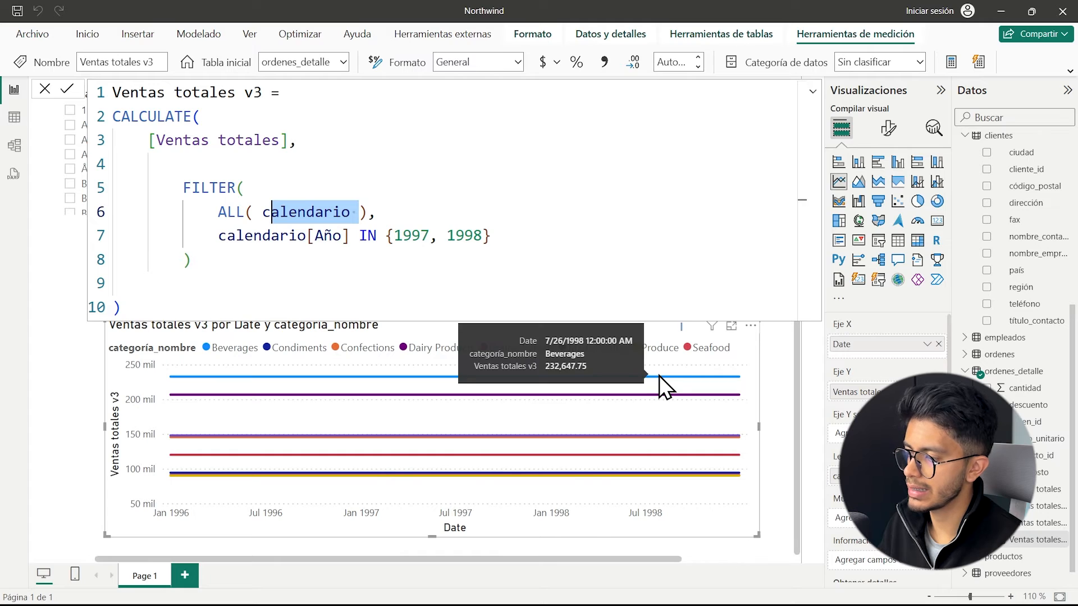
left_click(346, 238)
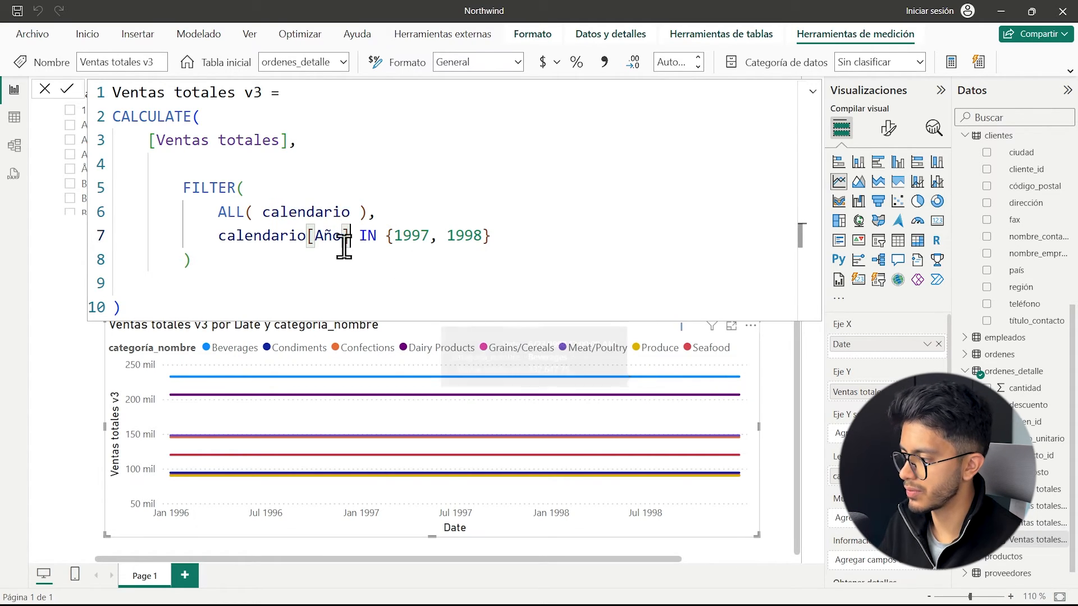
Restore the KEEPFILTERS function around the FILTER over ALL( calendario ) in the Ventas totales v3 formula.
key("ctrl+z")
key("ctrl+z")
key("Delete")
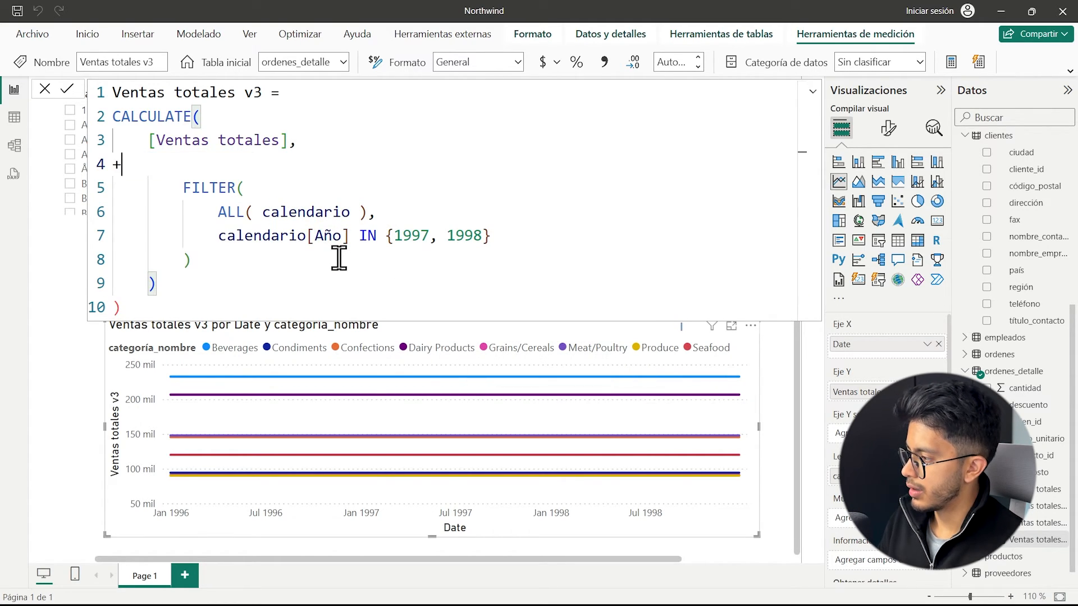
type("ke")
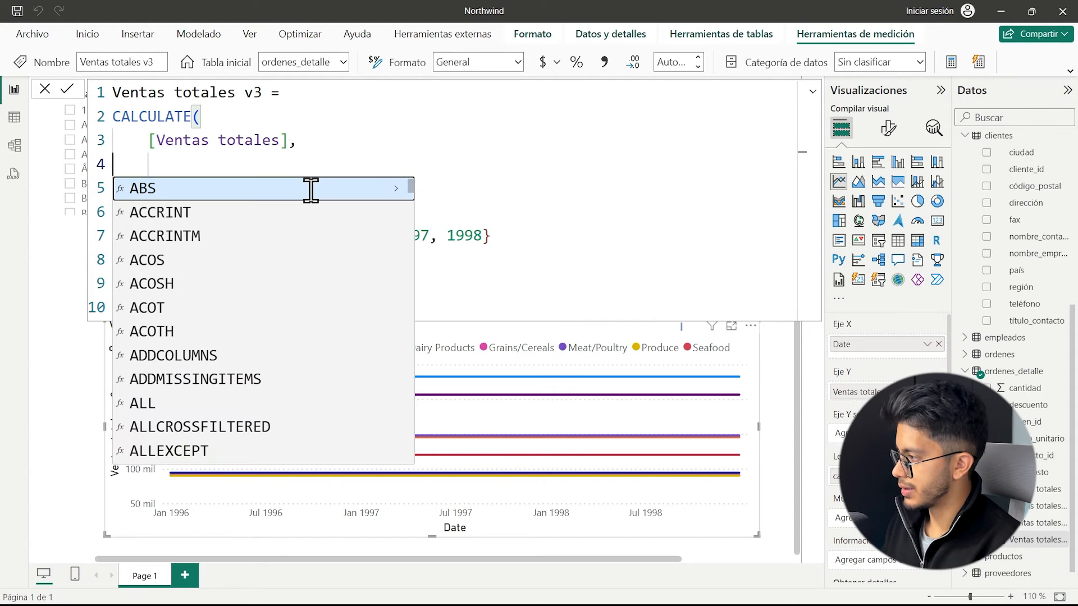
key("Tab")
key("Up")
key("Up")
key("Down")
key("Down")
left_click(313, 102)
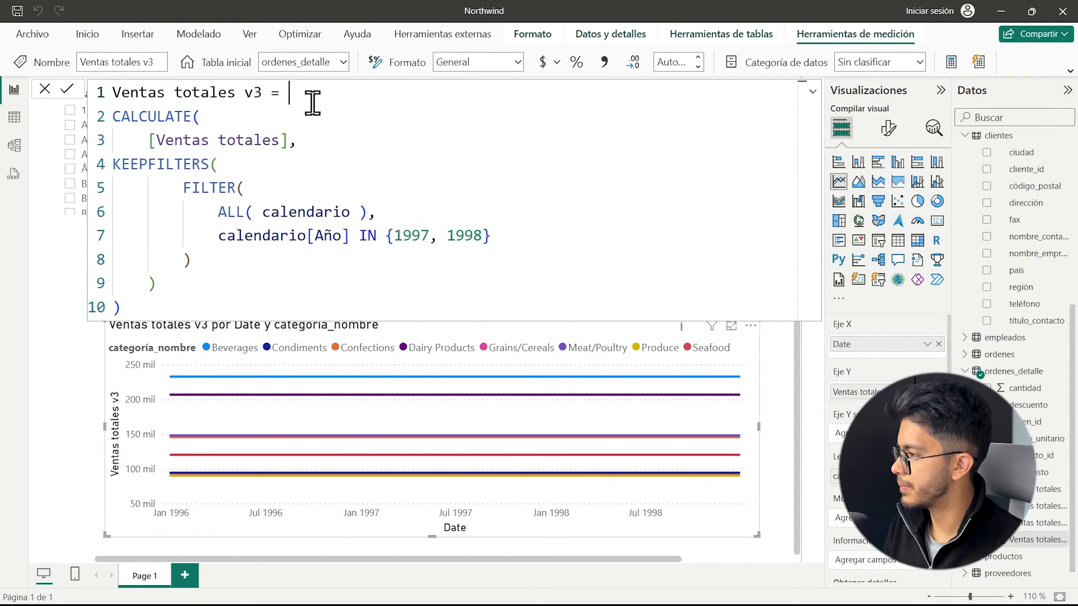
Indent the KEEPFILTERS line one level within CALCULATE and apply the Ventas totales v3 formula.
left_click(121, 172)
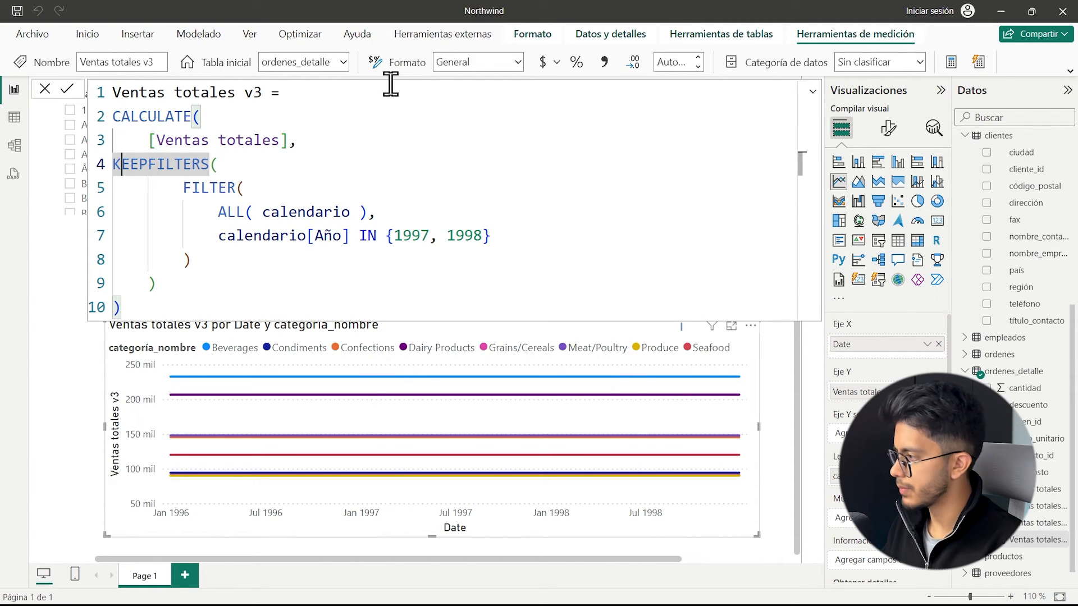
key("Home")
key("Tab")
key("Return")
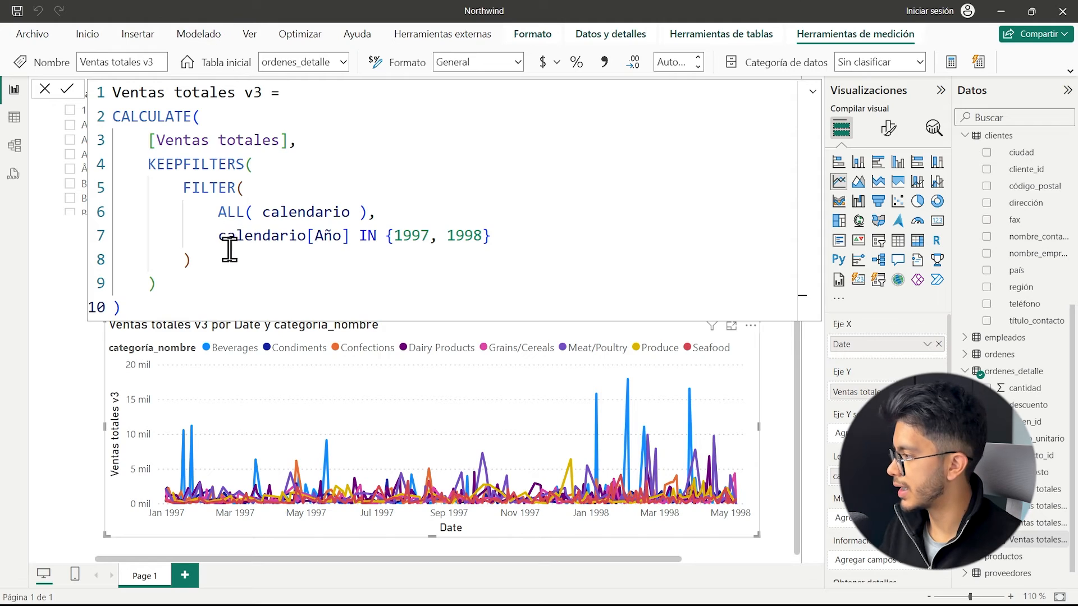
Start a FILTER function as a second CALCULATE filter argument, on a new line after the KEEPFILTERS block.
scroll(228, 248, "down", 2, "ctrl")
left_click(175, 235)
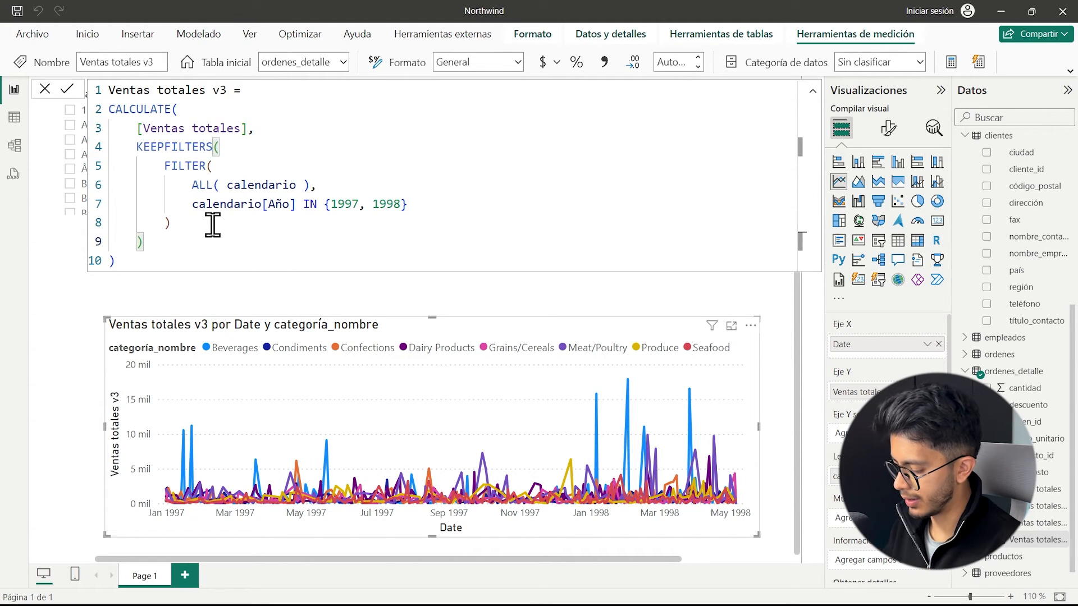
type(",")
key("Return")
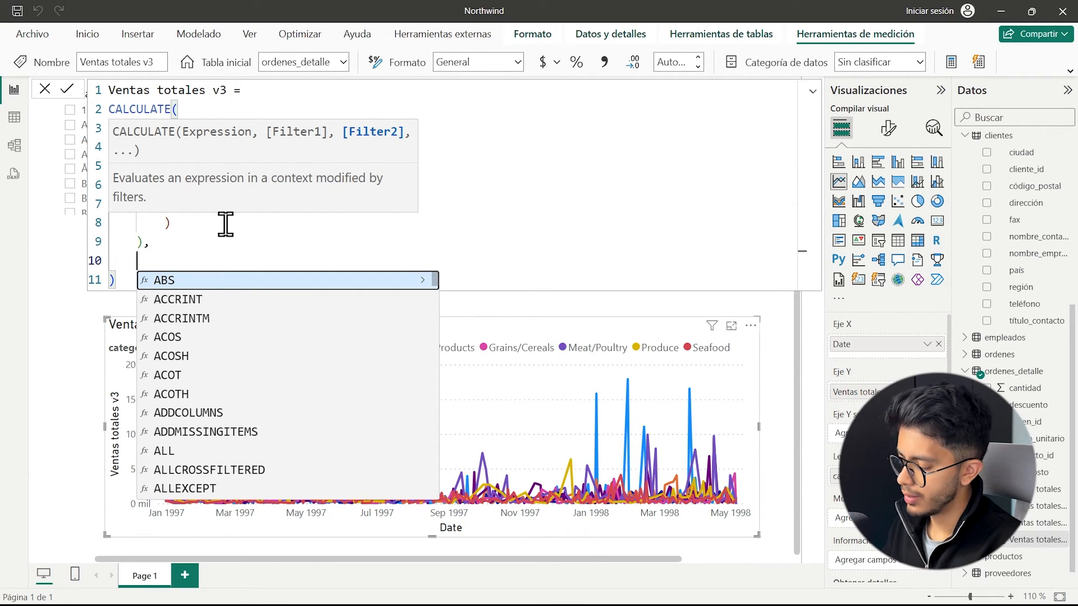
type("FILTER(")
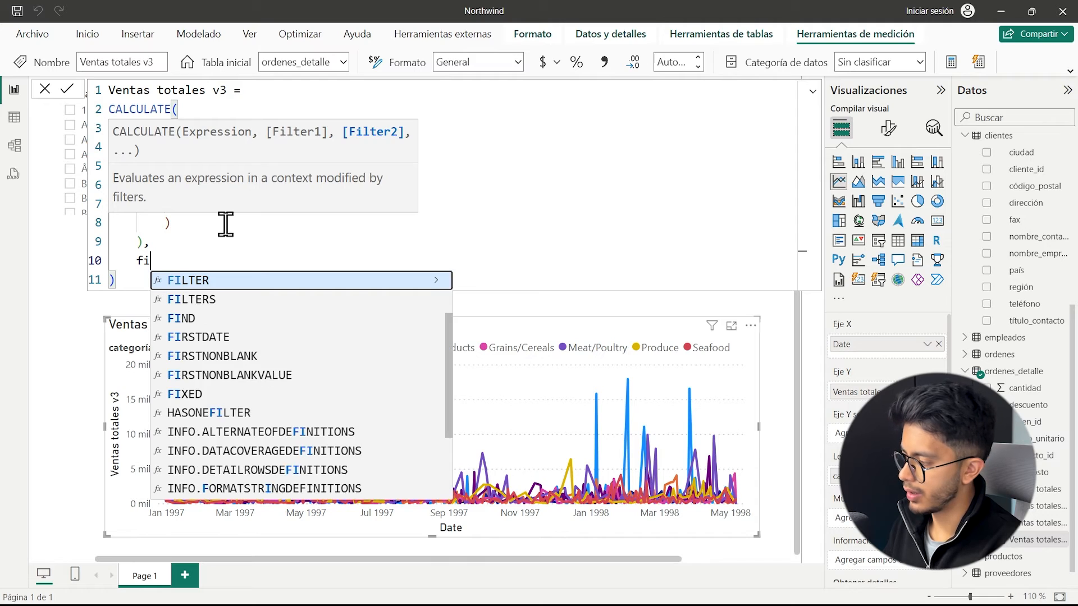
key("Return")
Set the new FILTER's table argument to ALL( 'categorías' ), followed by a comma and a new line.
type("all")
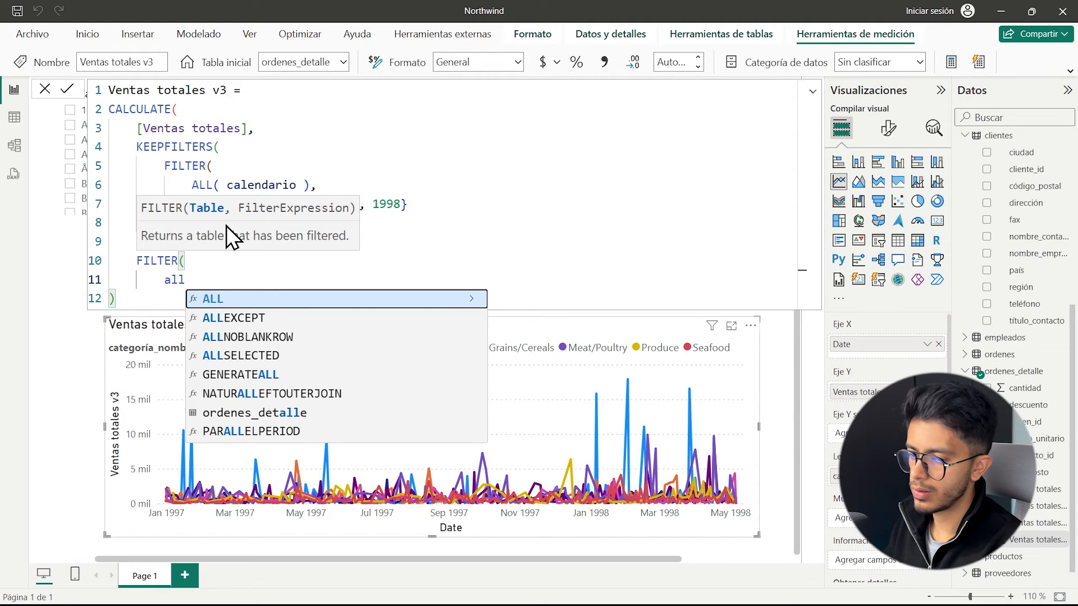
key("Tab")
type("cate")
key("Tab")
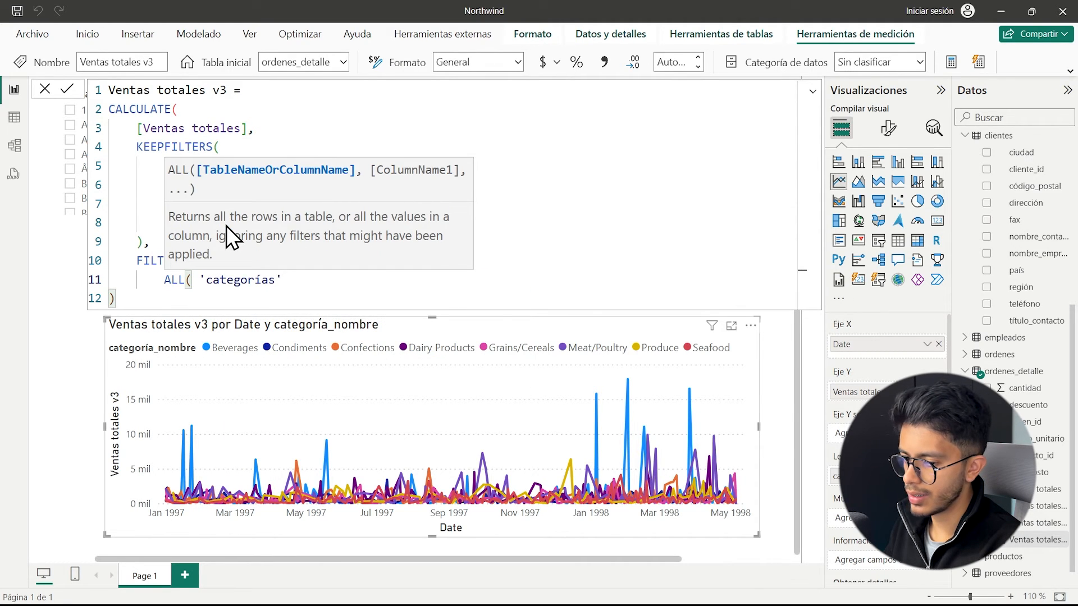
type(")")
key("Return")
type("ca")
key("BackSpace")
key("BackSpace")
key("BackSpace")
key("BackSpace")
key("BackSpace")
type(",")
key("Return")
Add the condition 'categorías'[categoría_nombre] IN {"Beverages", "Condiments"}, close the FILTER parenthesis and apply the formula.
type("cate")
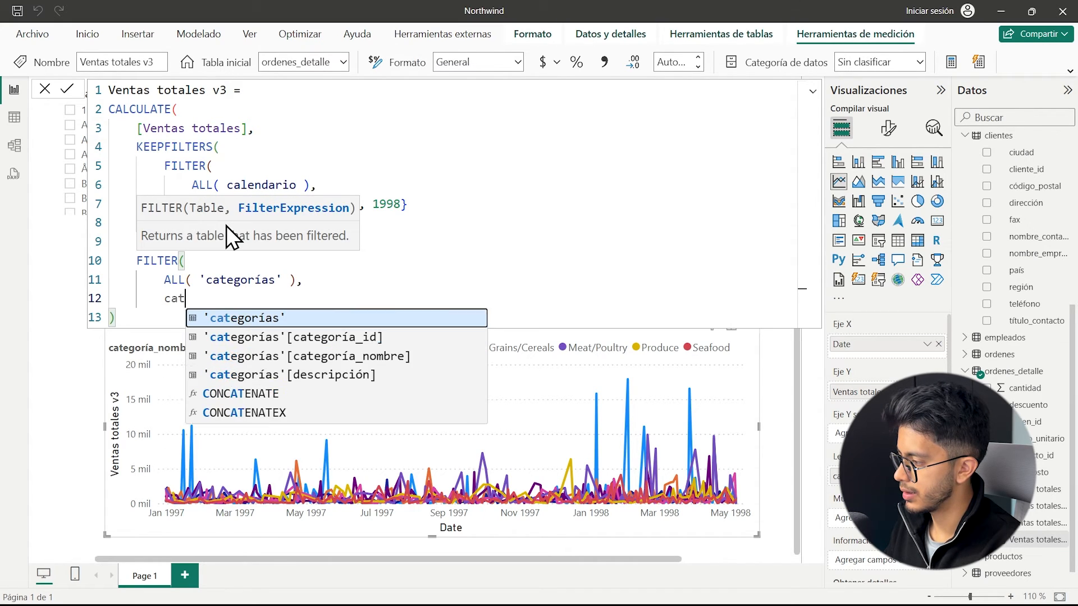
key("Down")
key("Down")
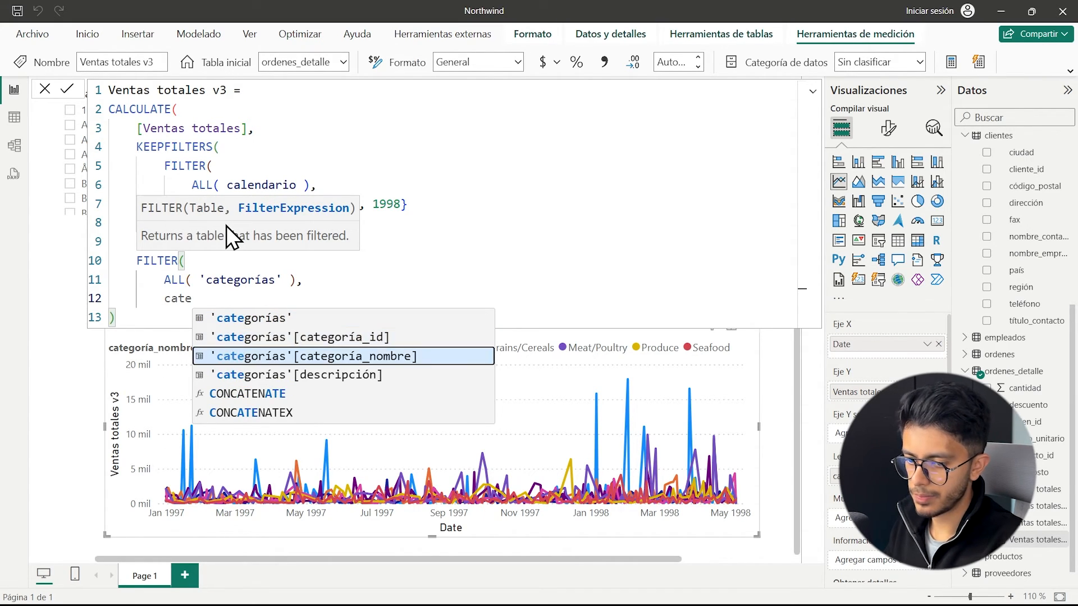
key("Tab")
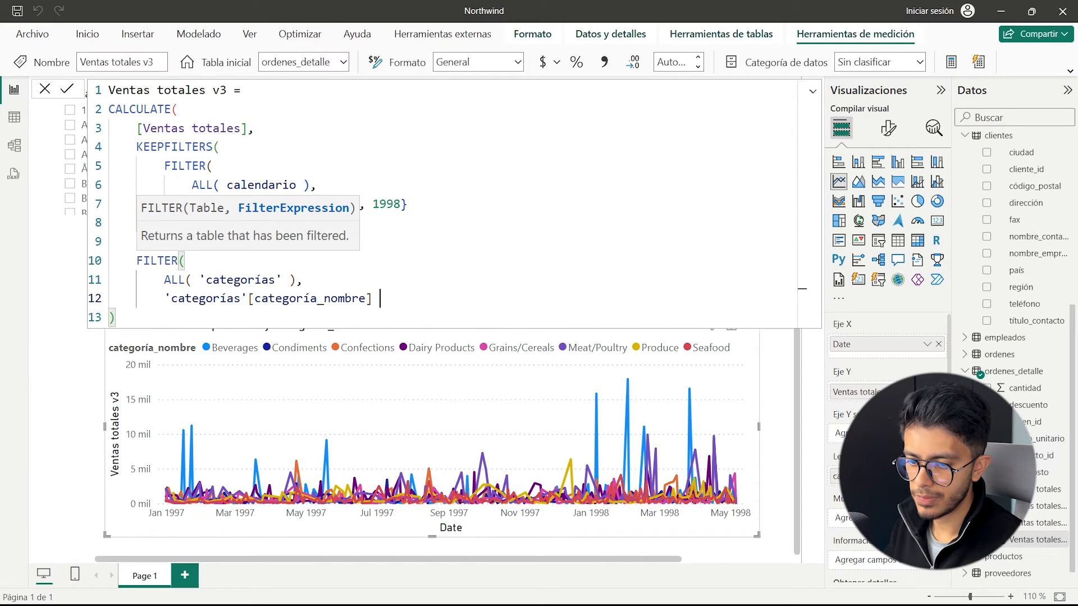
key("Escape")
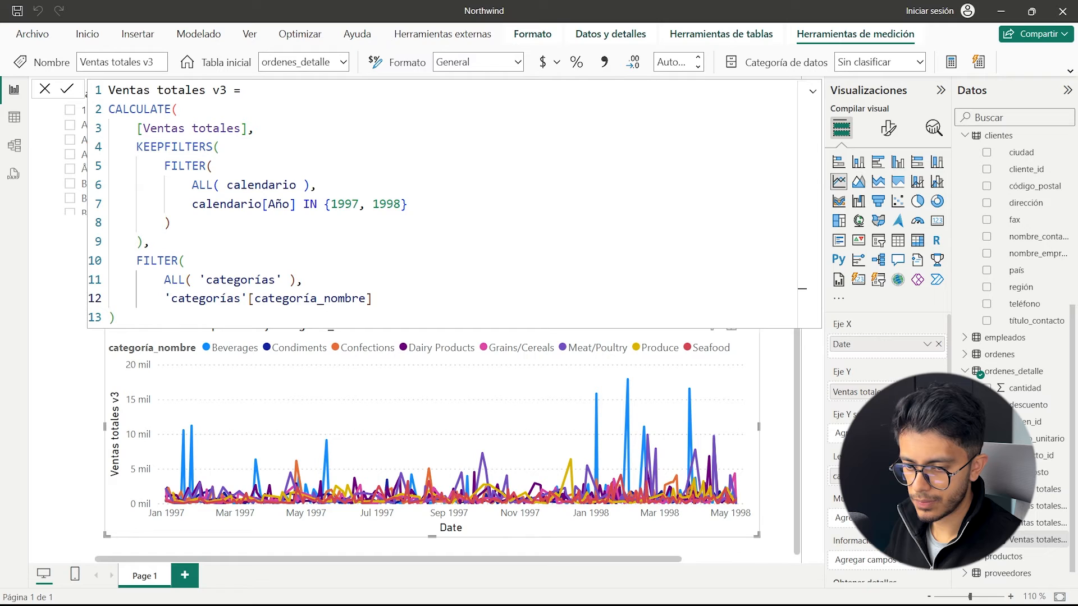
left_click(376, 303)
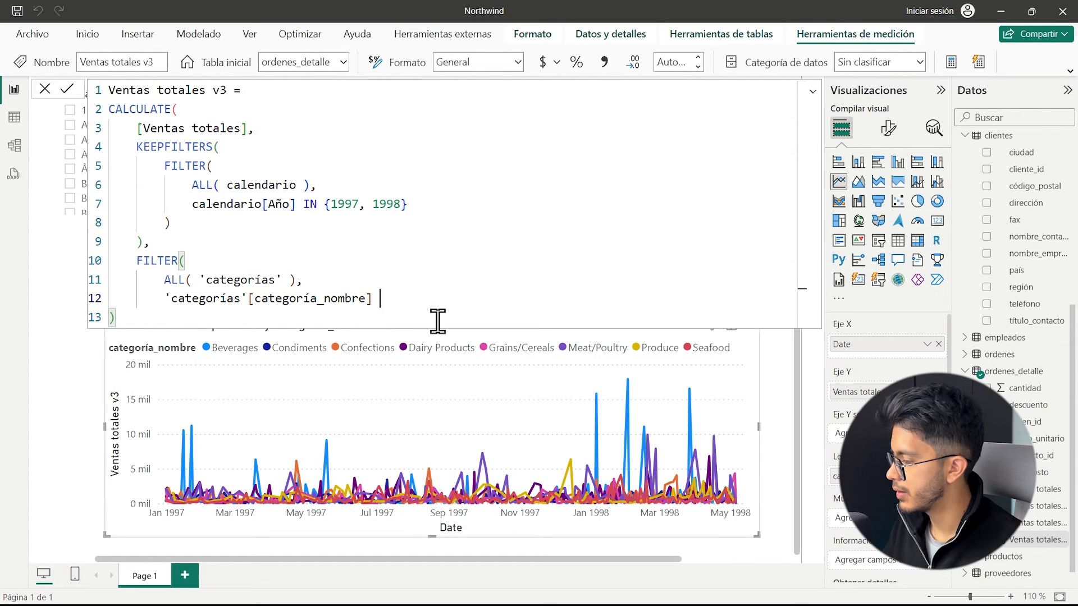
type("IN {\"Beverages\", \"Condiments\"}")
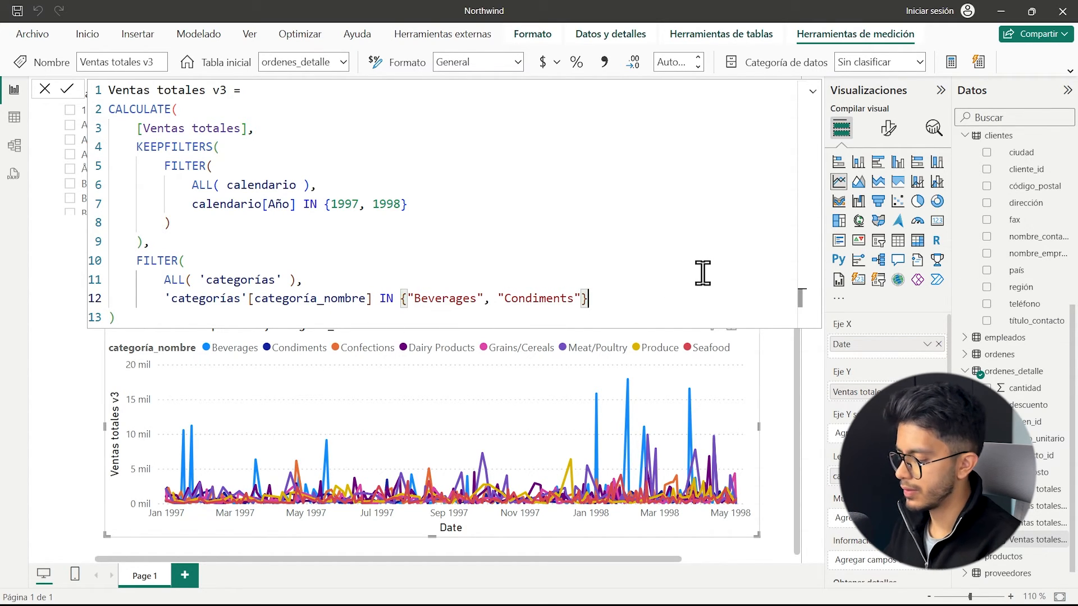
key("Return")
type(")")
key("Return")
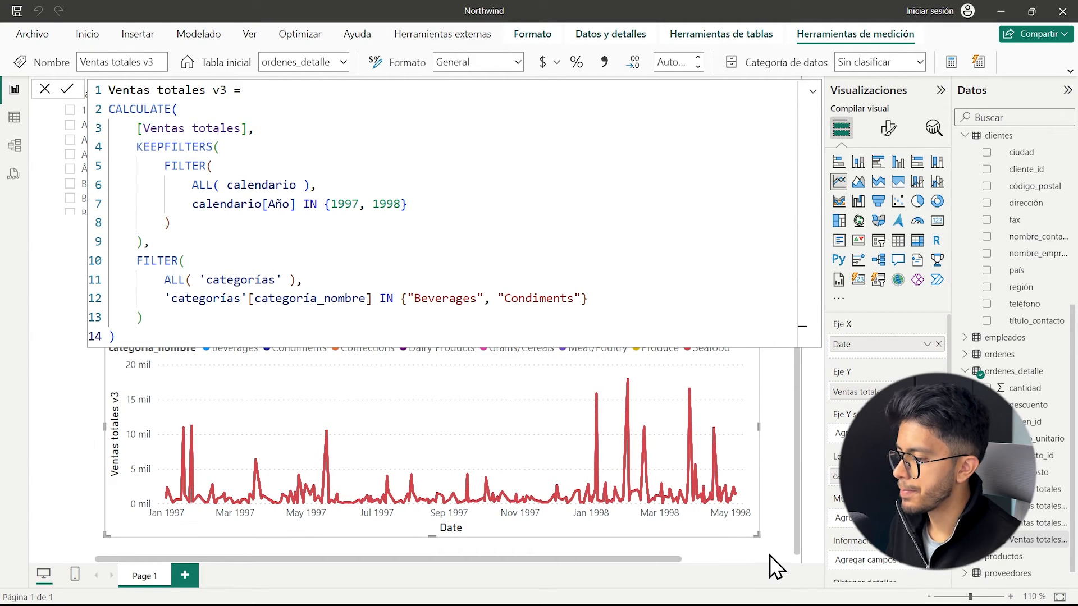
Widen the line chart toward both sides of the page and review the category list in the formula.
left_click_drag(755, 535, 785, 527)
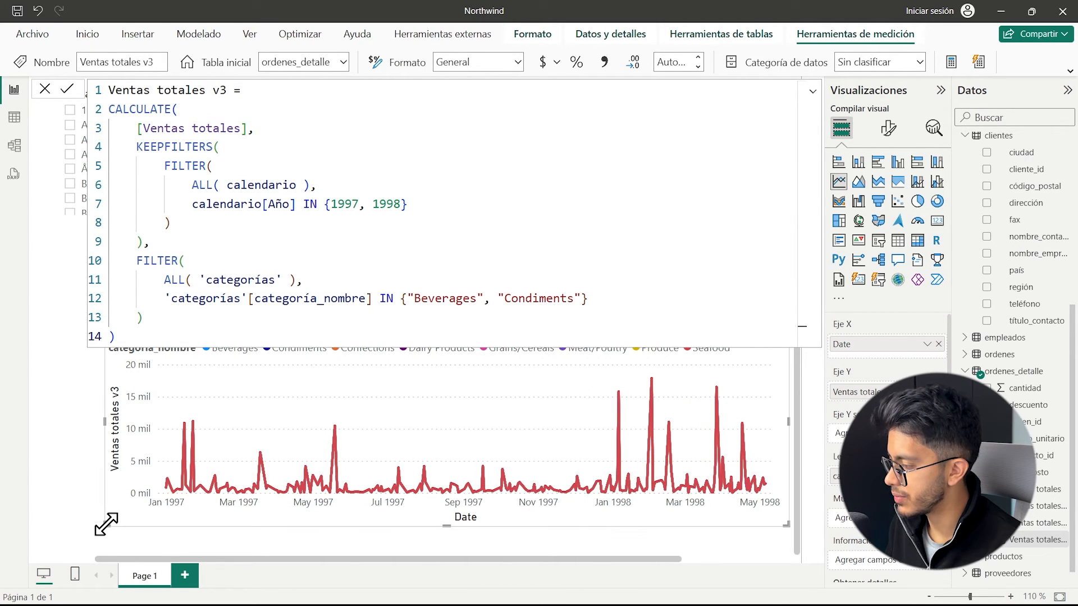
left_click_drag(104, 523, 60, 517)
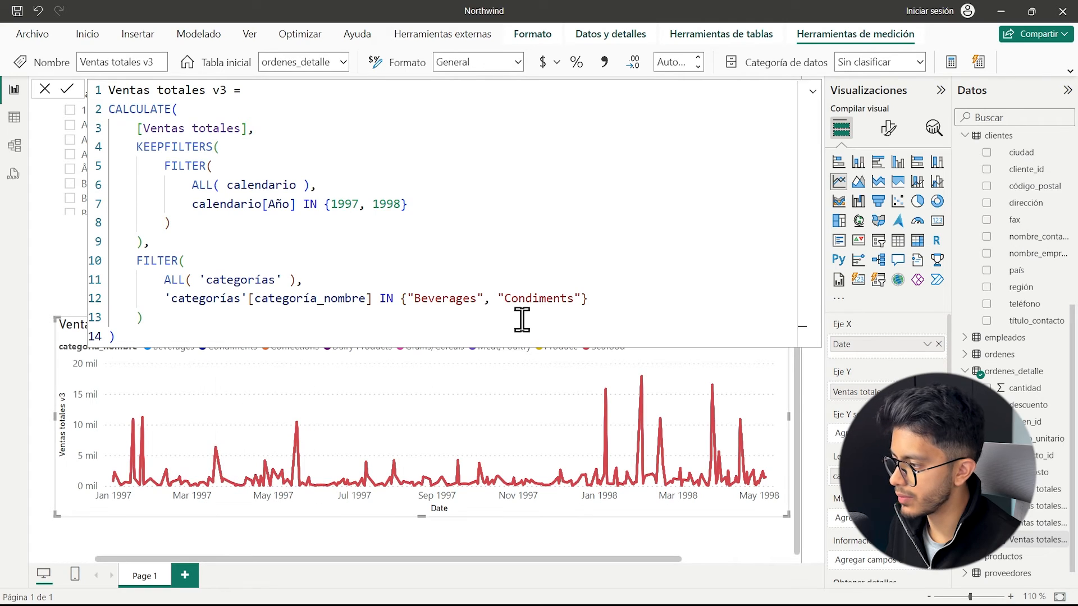
left_click_drag(587, 298, 396, 301)
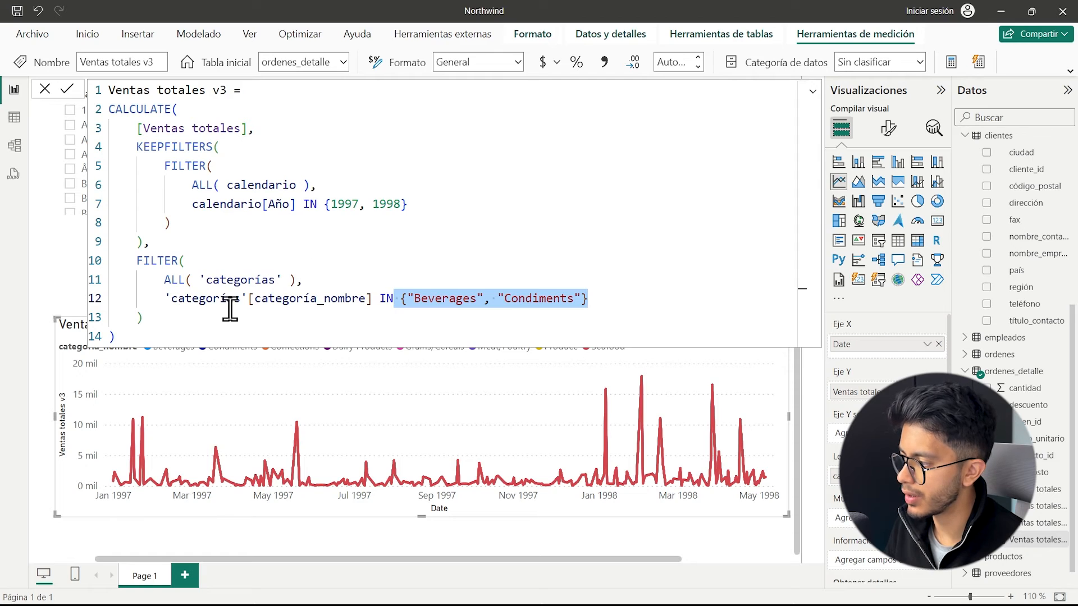
Insert a KEEPFILTERS( line above the categories FILTER and indent the whole FILTER block one level beneath it.
left_click(169, 241)
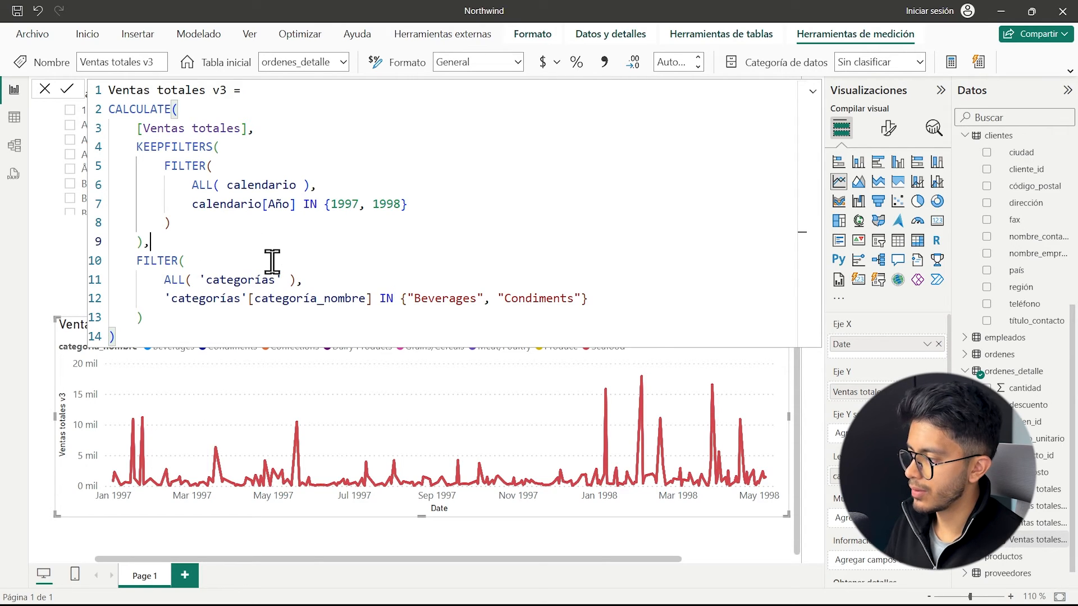
key("shift+Return")
type("KEEPFILTERS(")
key("Right")
key("shift+Down")
key("shift+Down")
key("shift+Down")
key("shift+End")
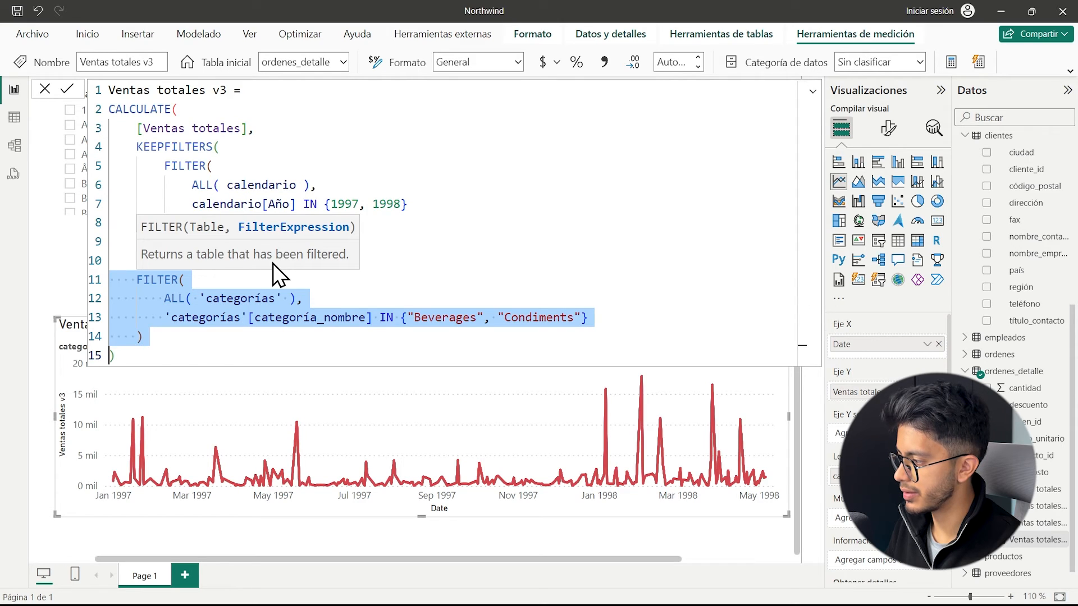
key("Tab")
Close the second KEEPFILTERS parenthesis, apply the Ventas totales v3 formula, and shift the line chart slightly down the page.
key("Right")
key("shift+Return")
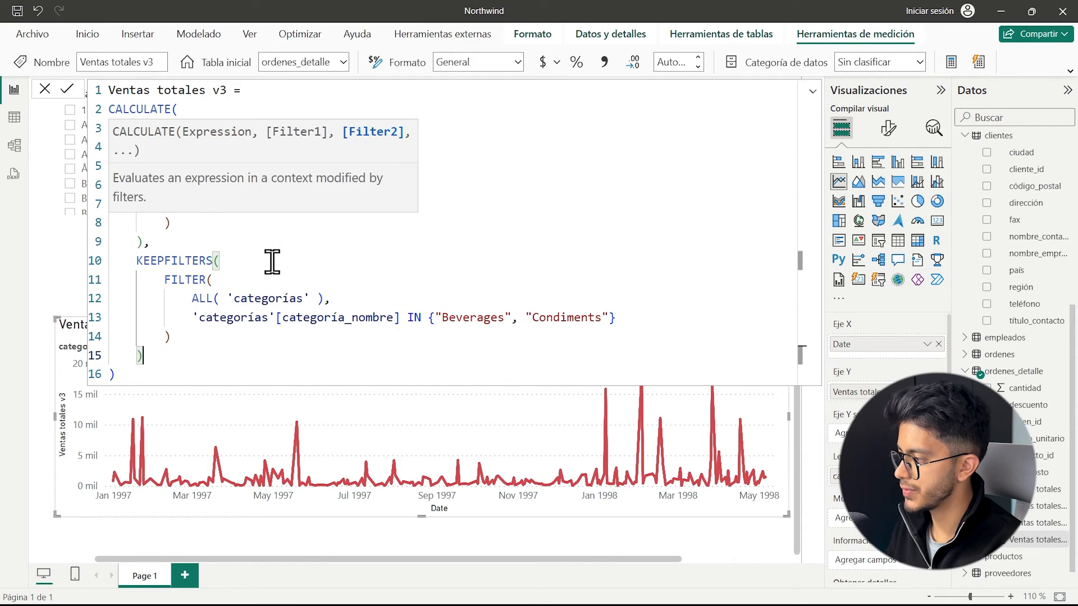
type(")")
key("Return")
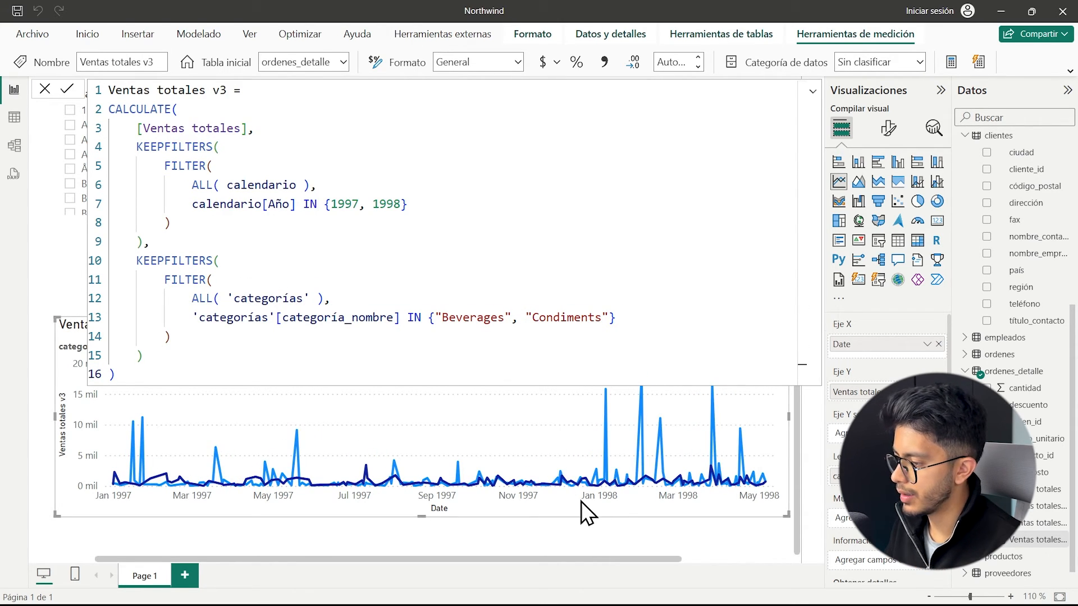
left_click_drag(495, 501, 493, 526)
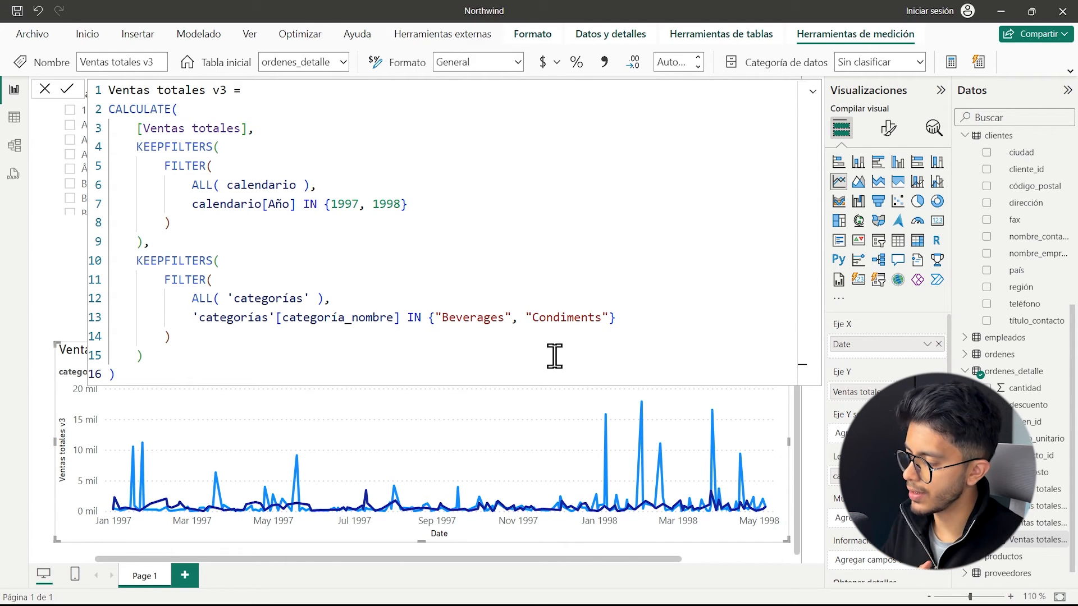
Examine the Ventas totales measures, and how KEEPFILTERS, ALL and the year and category conditions work together in Ventas totales v3.
left_click_drag(220, 260, 130, 260)
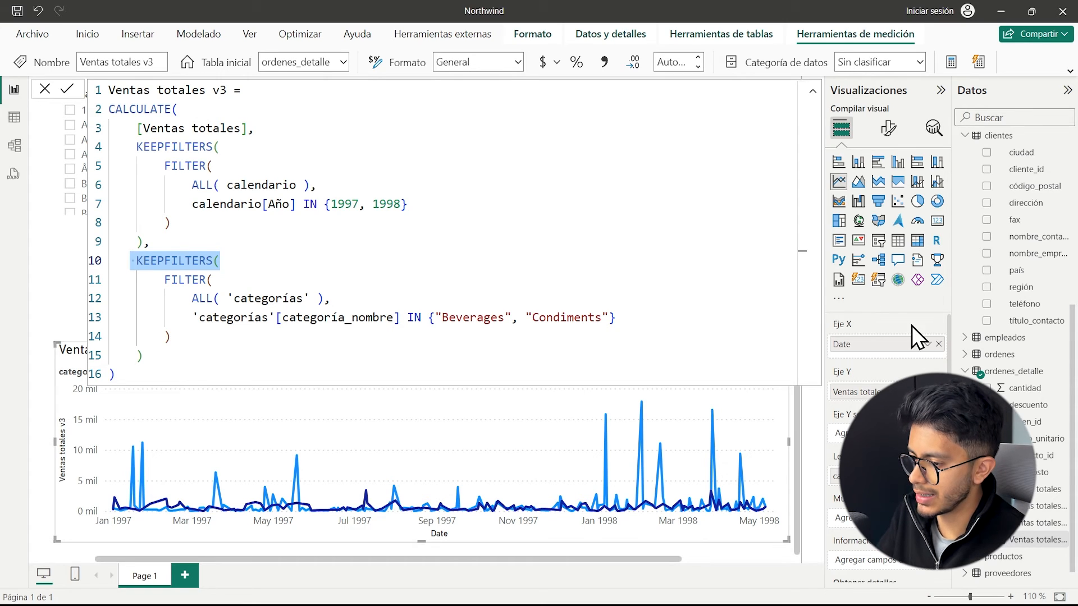
left_click(1035, 490)
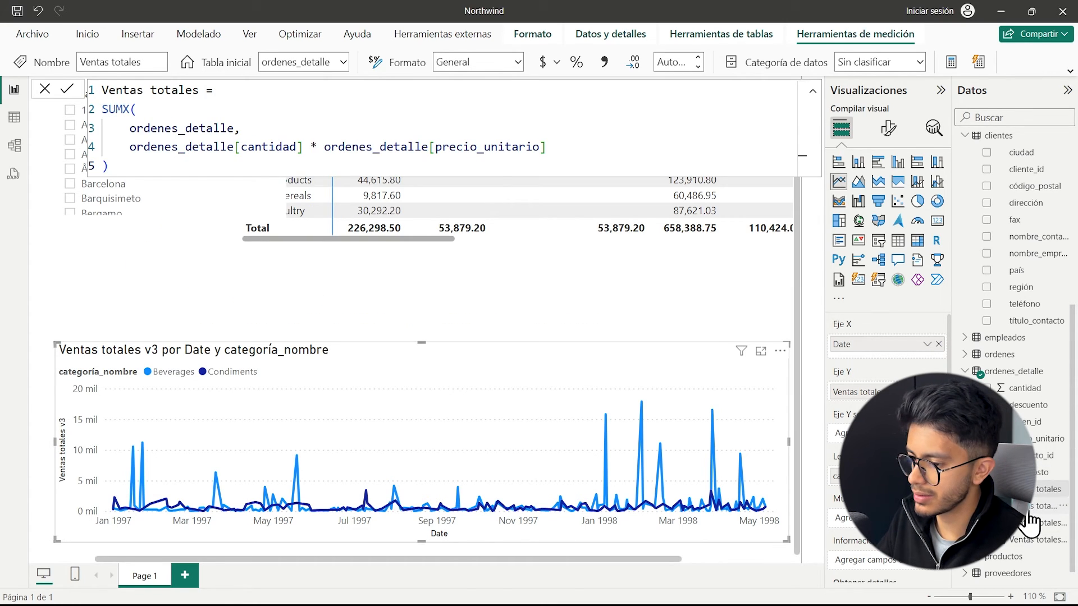
left_click(1033, 508)
left_click(1032, 539)
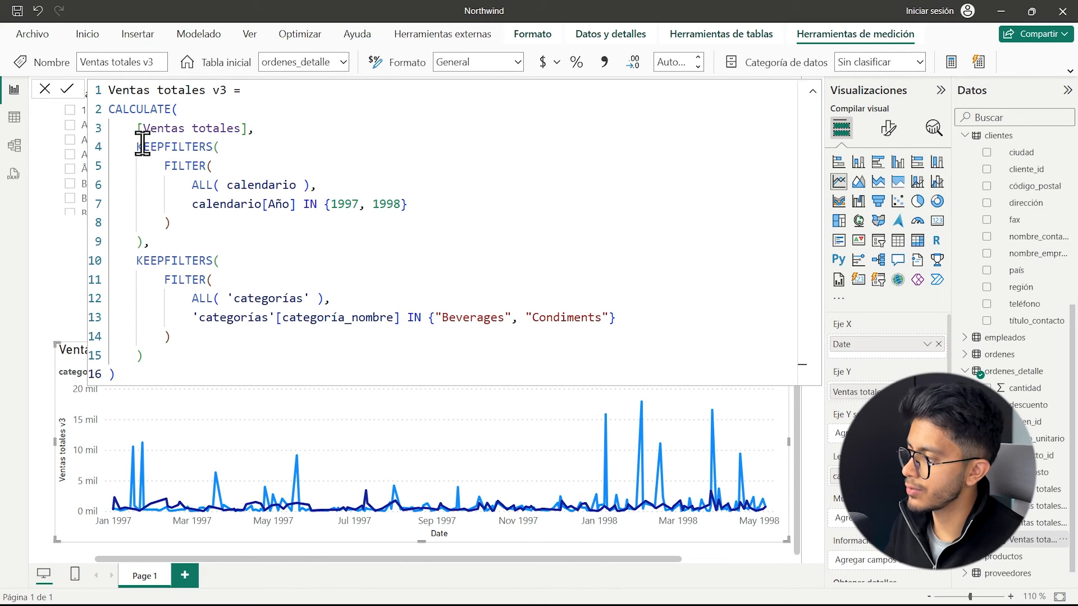
left_click_drag(141, 146, 224, 147)
left_click_drag(164, 166, 311, 184)
left_click(220, 166)
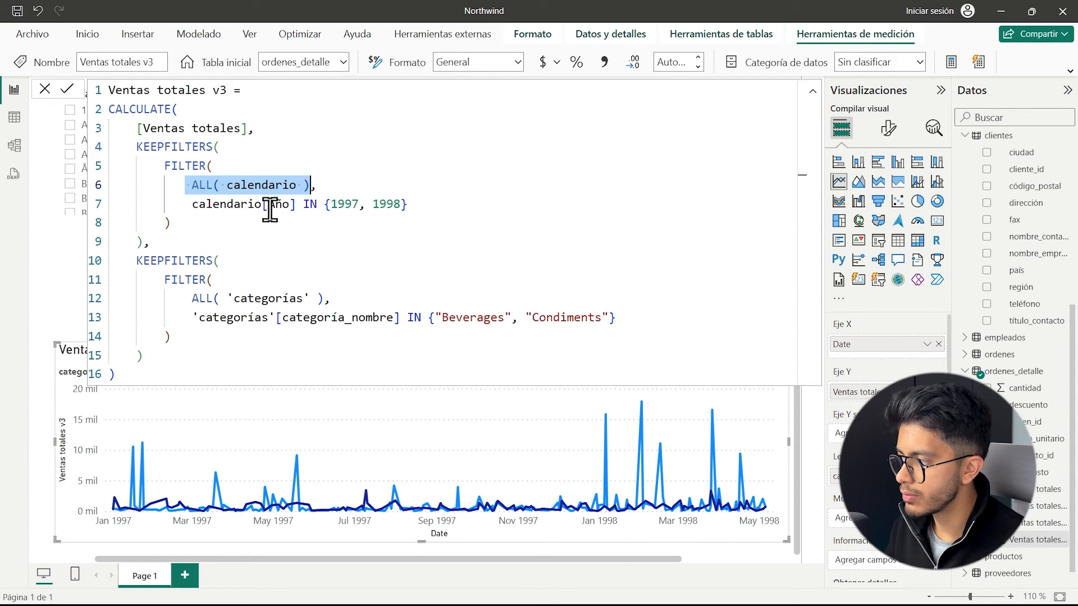
left_click_drag(192, 203, 409, 203)
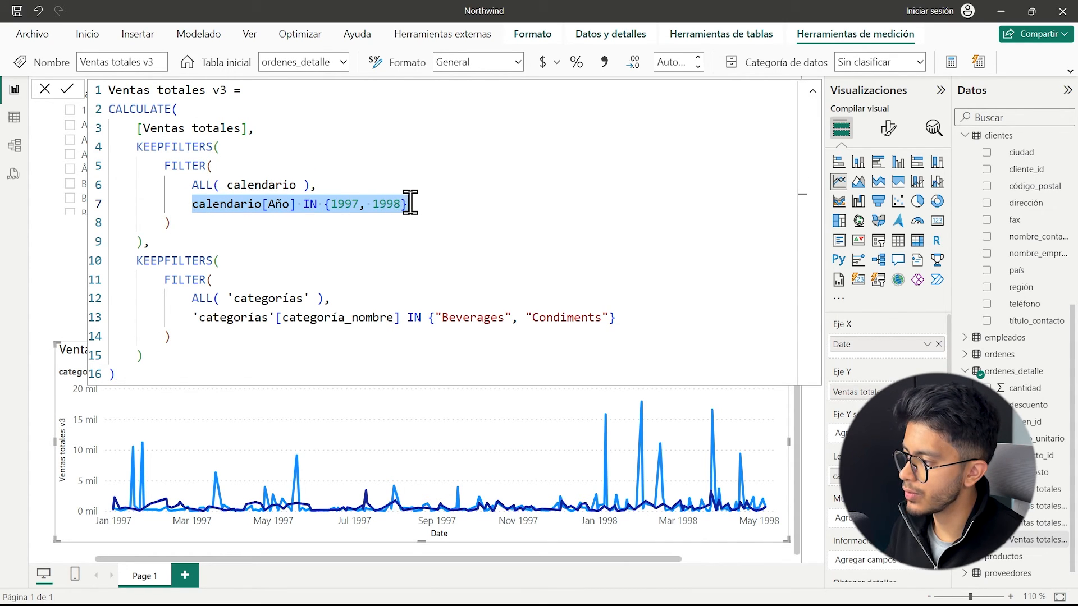
left_click_drag(192, 298, 339, 299)
left_click_drag(193, 318, 632, 316)
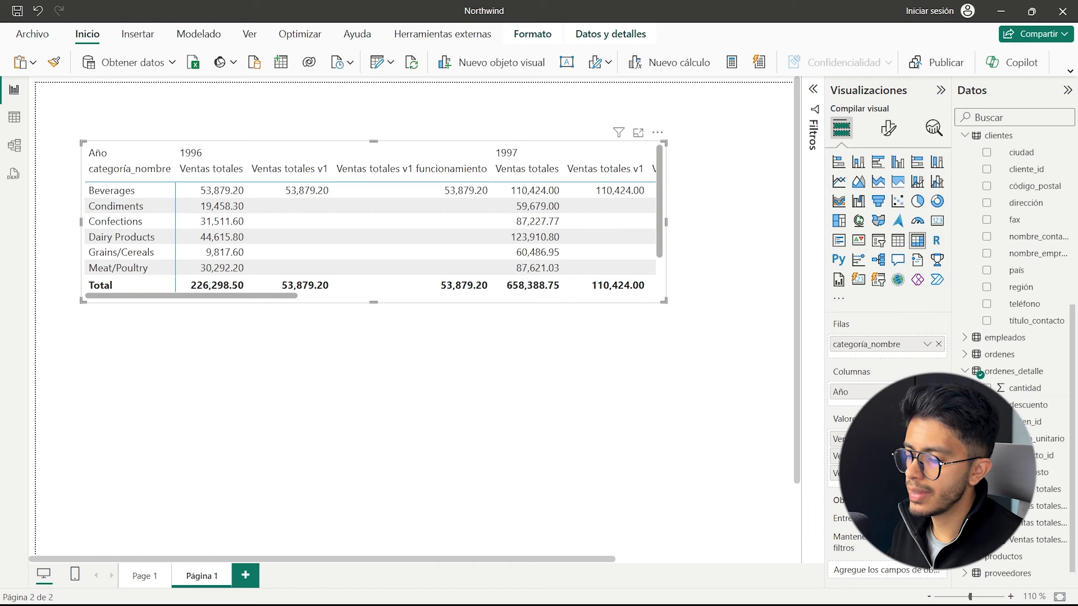
Clear the measures from the category matrix on Página 1, keeping categoría_nombre as rows, and make the matrix taller and reposition it.
left_click(939, 391)
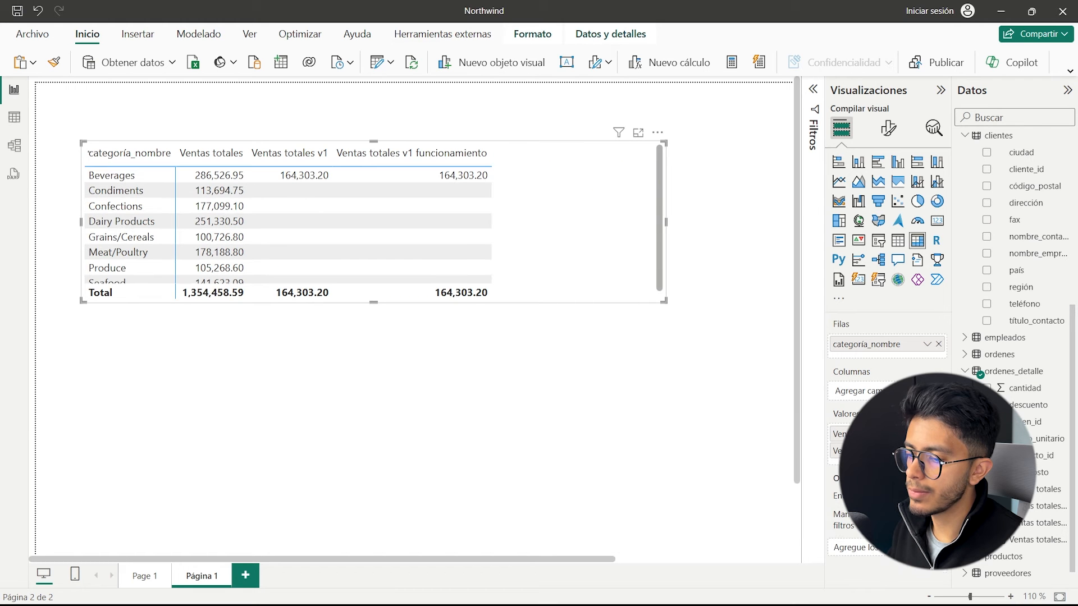
left_click(939, 434)
left_click(939, 434)
left_click(939, 434)
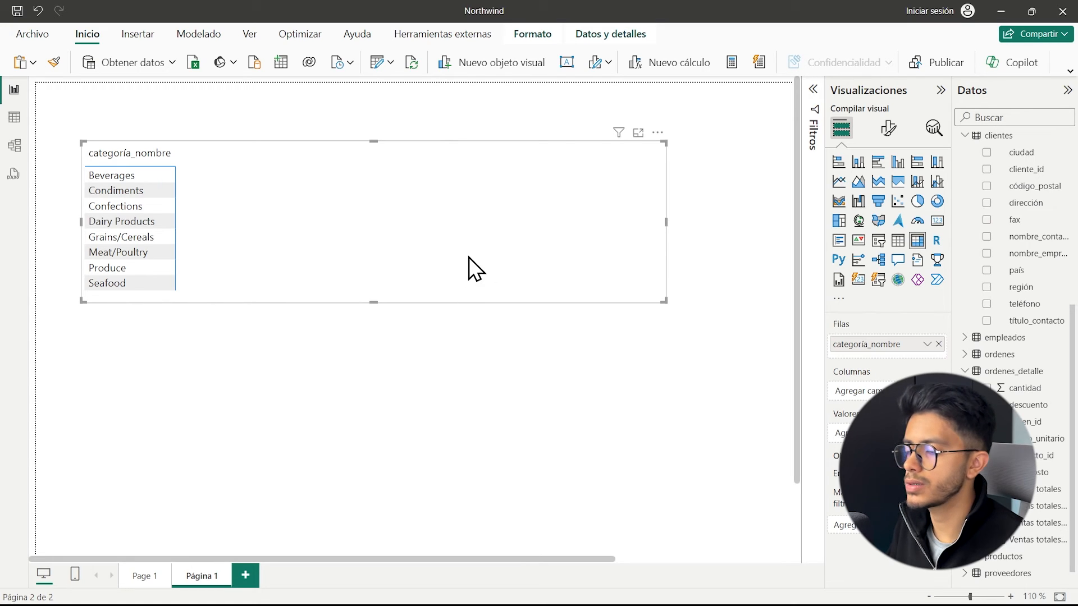
left_click_drag(664, 301, 640, 399)
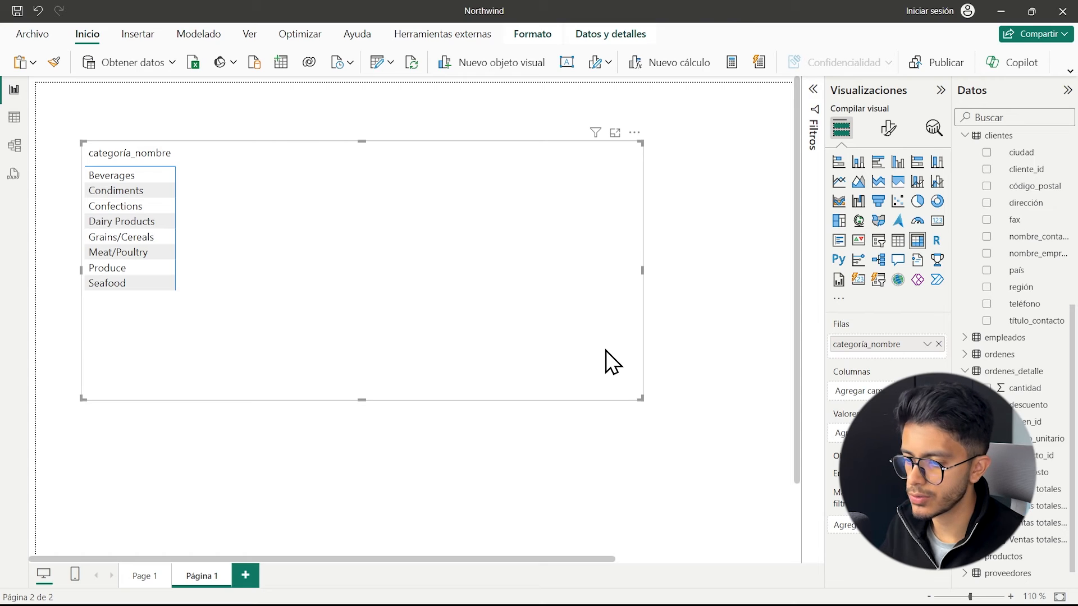
left_click_drag(617, 363, 680, 353)
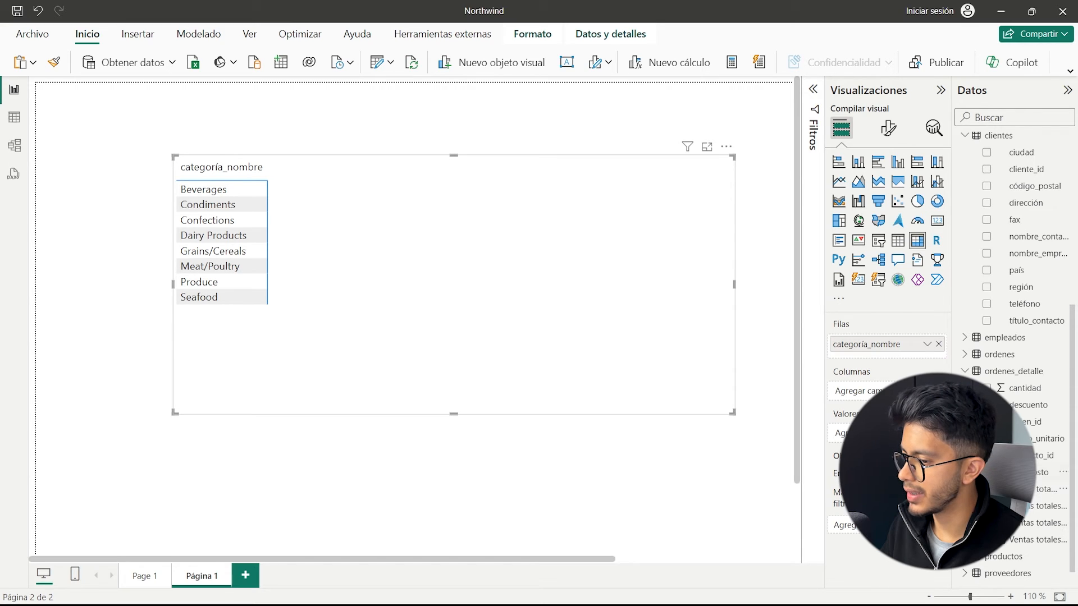
Add Ventas totales to the category matrix and create a new measure in ordenes_detalle named Ventas totales v4.
left_click(987, 490)
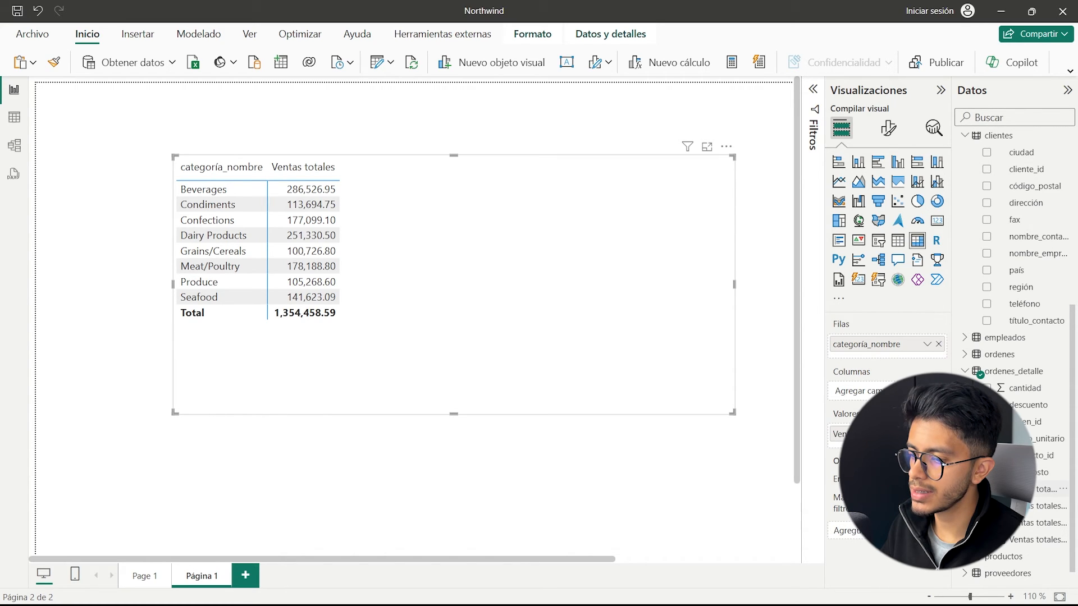
left_click(1030, 522)
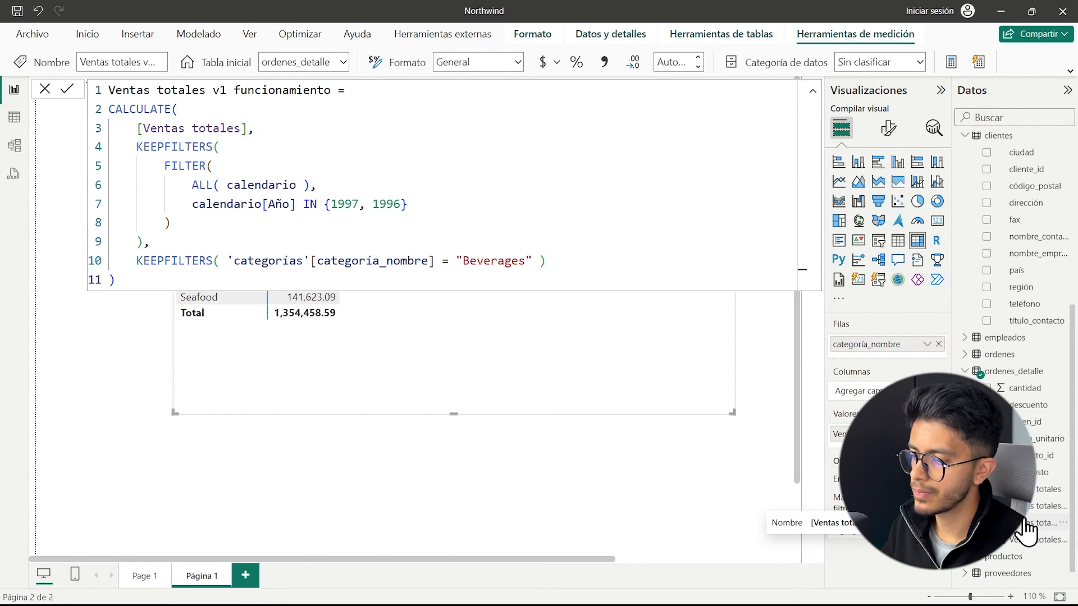
right_click(982, 372)
left_click(1018, 320)
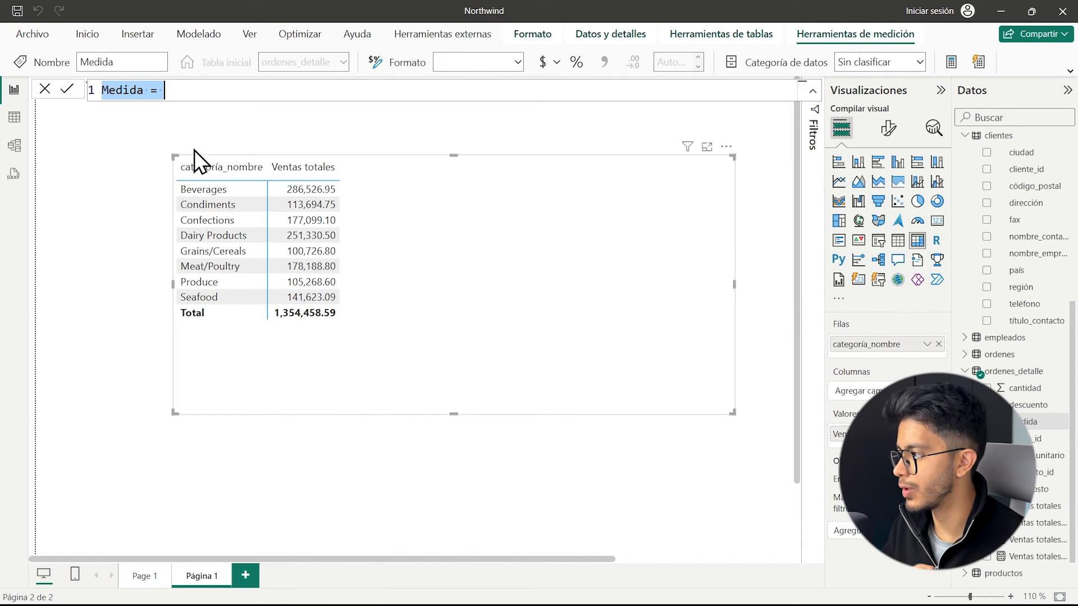
type("Ventas totales v4 =")
key("shift+Return")
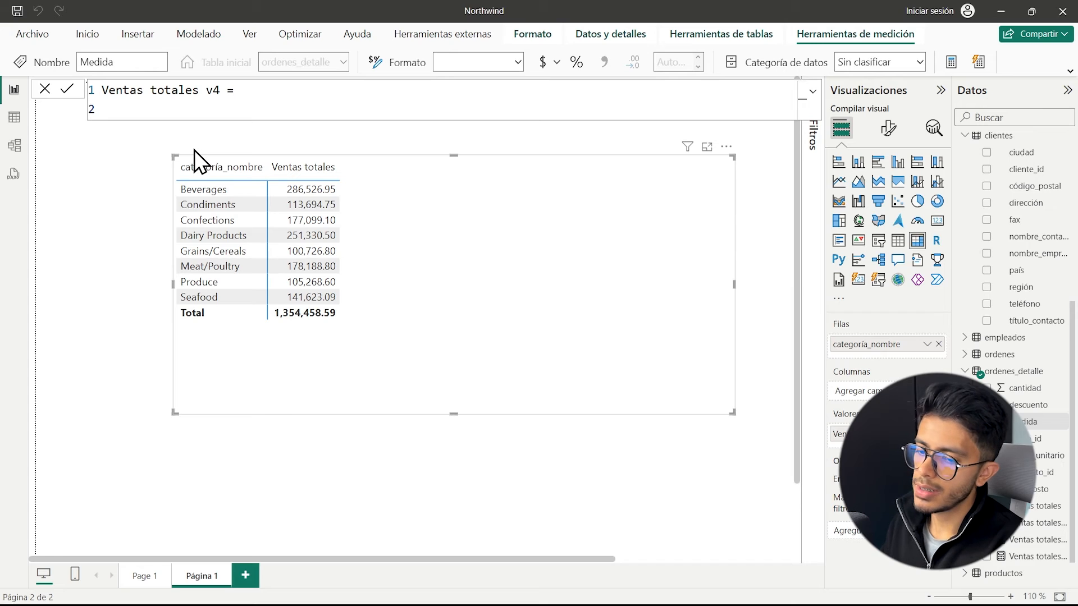
Start the Ventas totales v4 formula with DIVIDE( and [Ventas totales] as the numerator, on separate lines.
type("DIVIDE(")
key("shift+Return")
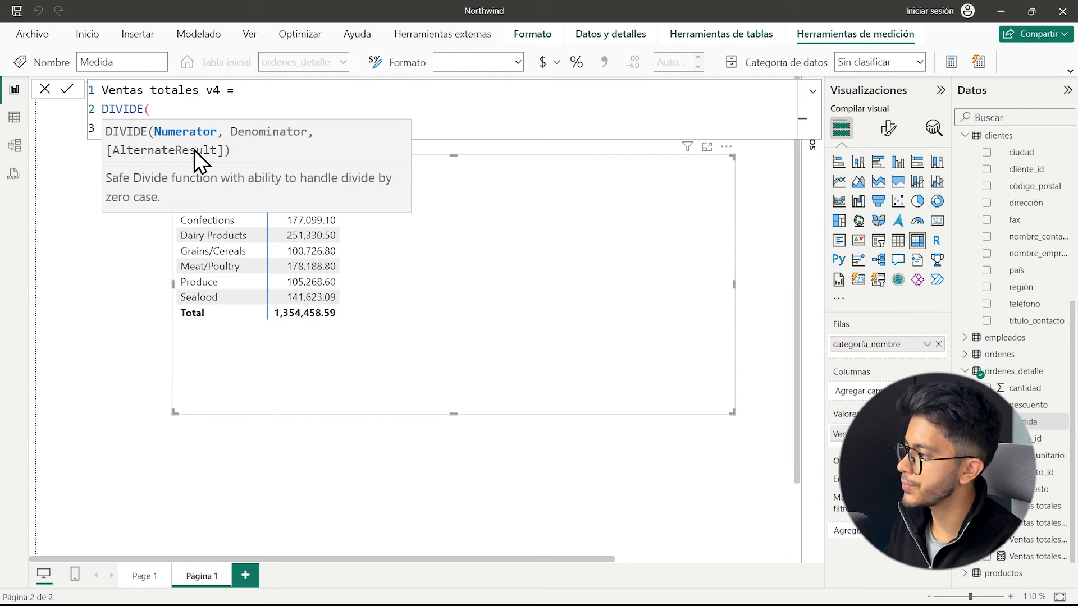
type("[")
key("Down")
key("Down")
key("Down")
key("Down")
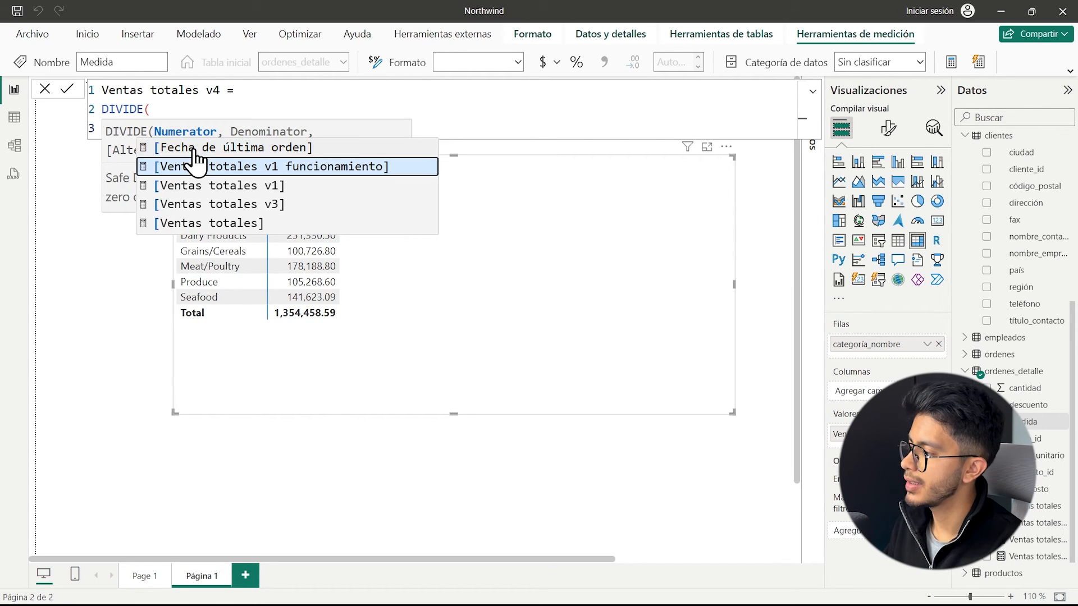
key("Tab")
type(",")
key("shift+Return")
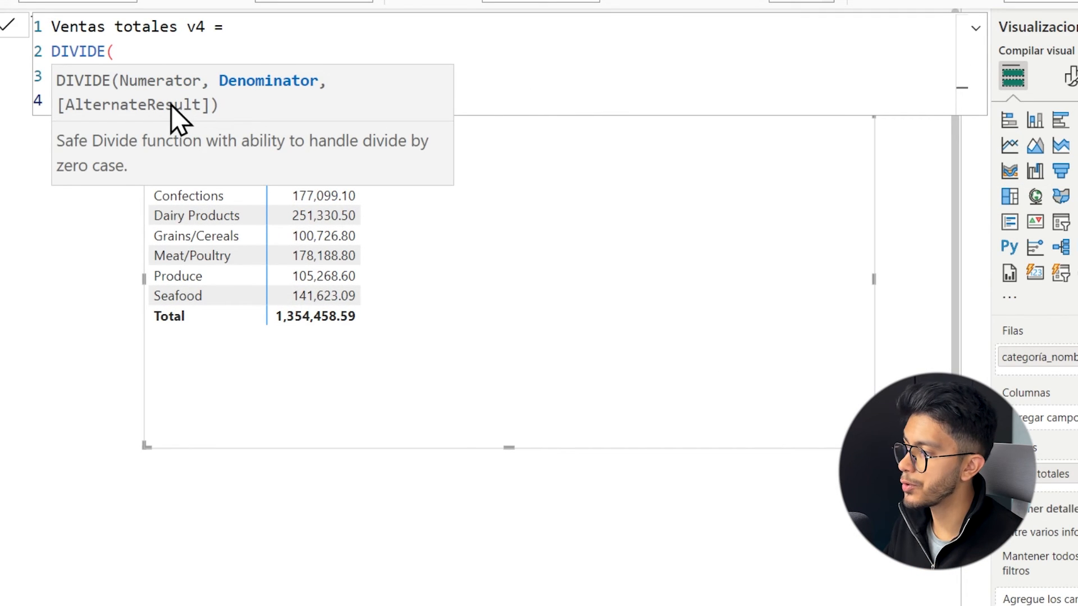
left_click(183, 56)
left_click(144, 100)
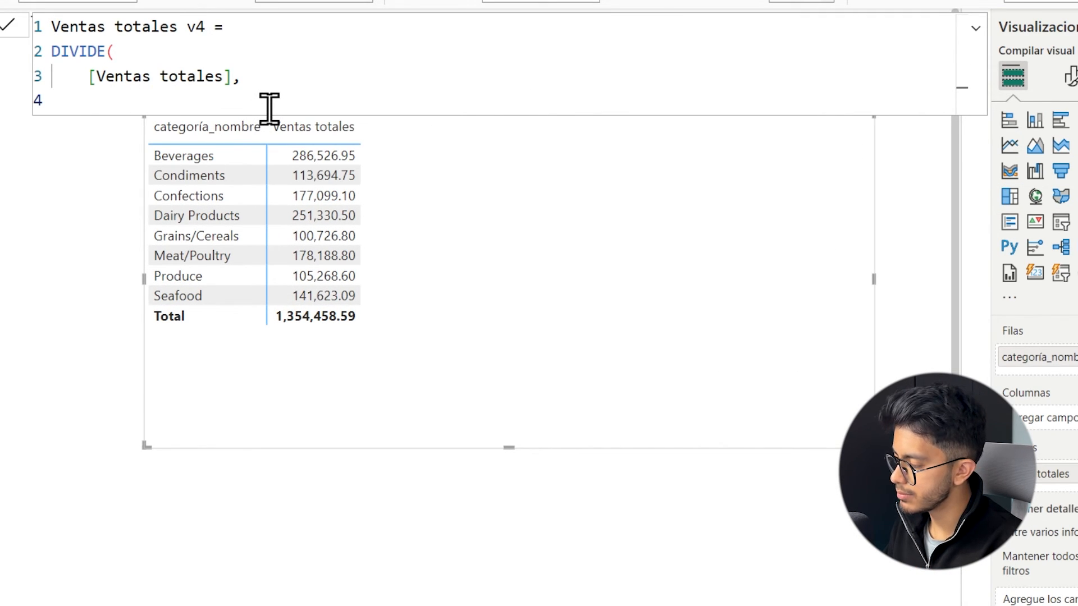
Begin the denominator with CALCULATE( and [Ventas totales] as its expression on an indented line.
type("c")
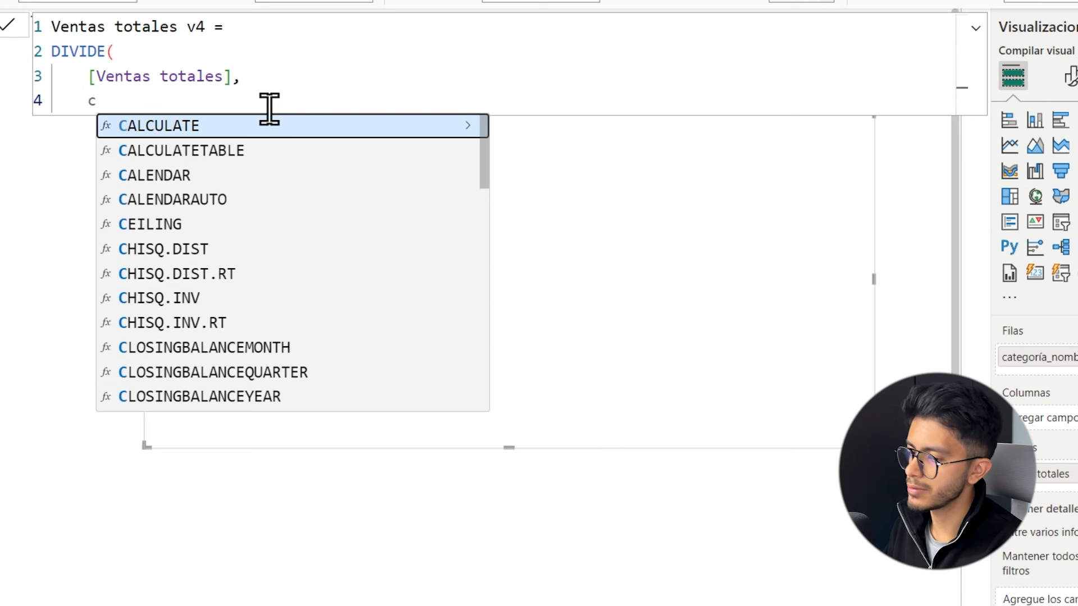
key("Tab")
key("Return")
type("[ve")
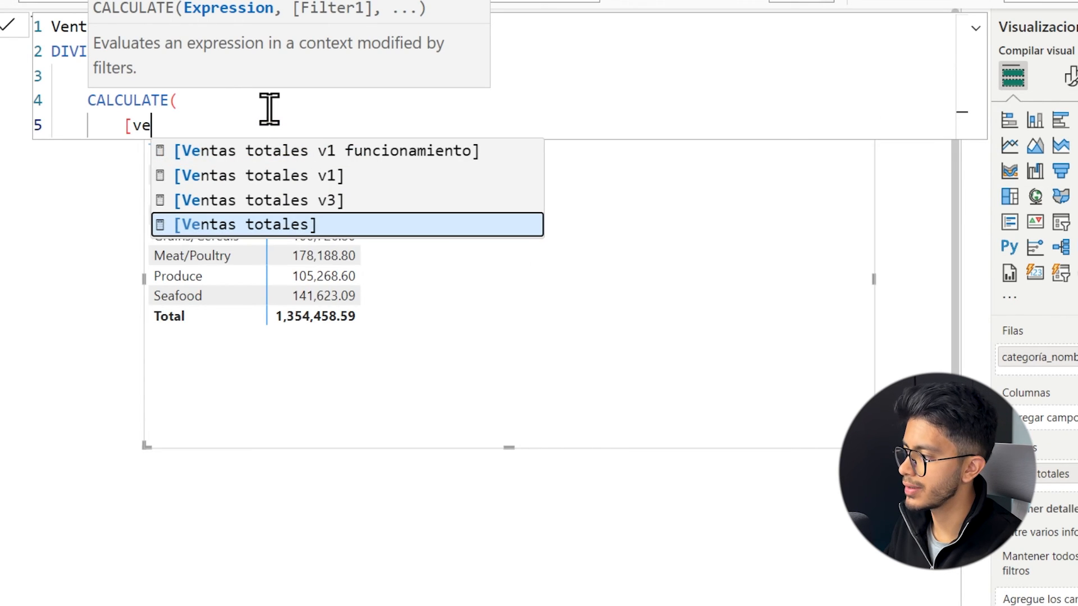
key("Tab")
type(",")
key("Return")
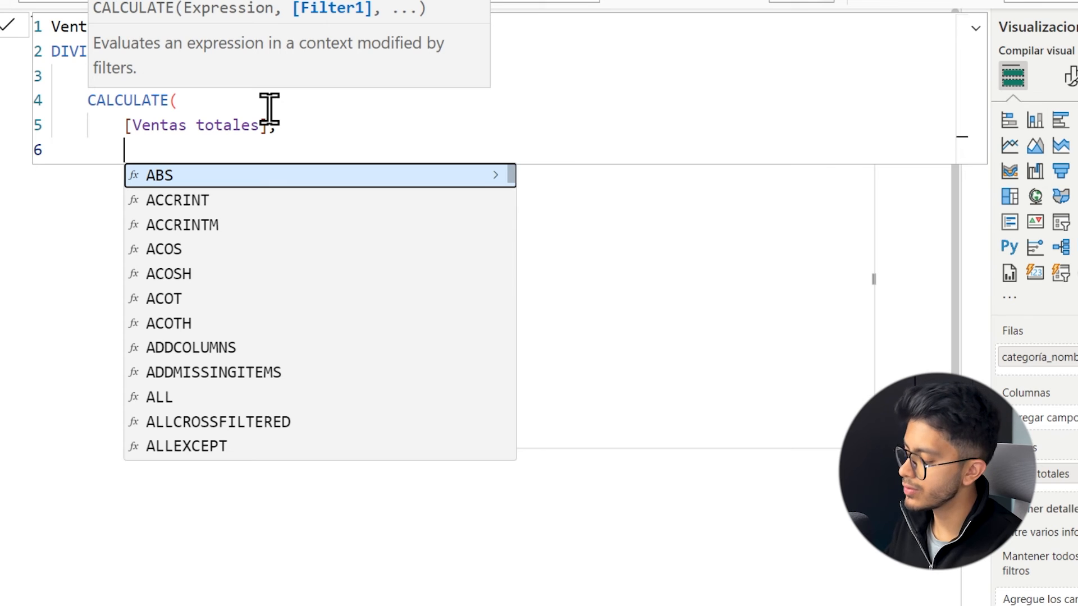
Add ALL( 'categorías' ) as the CALCULATE filter and close both the CALCULATE and DIVIDE parentheses.
type("ALL")
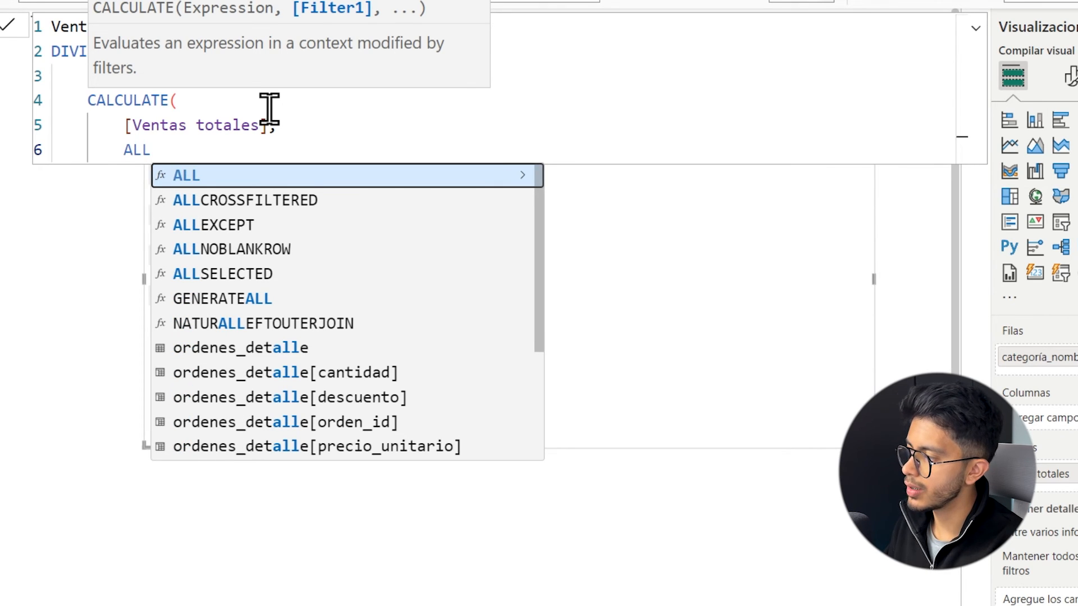
key("Tab")
type(")")
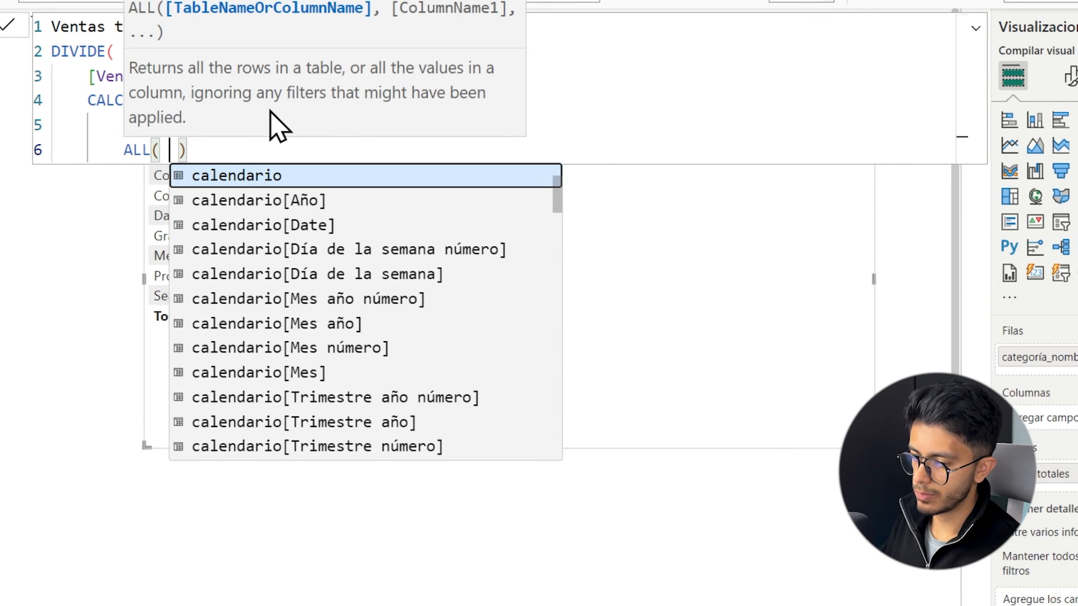
type("cate")
key("Tab")
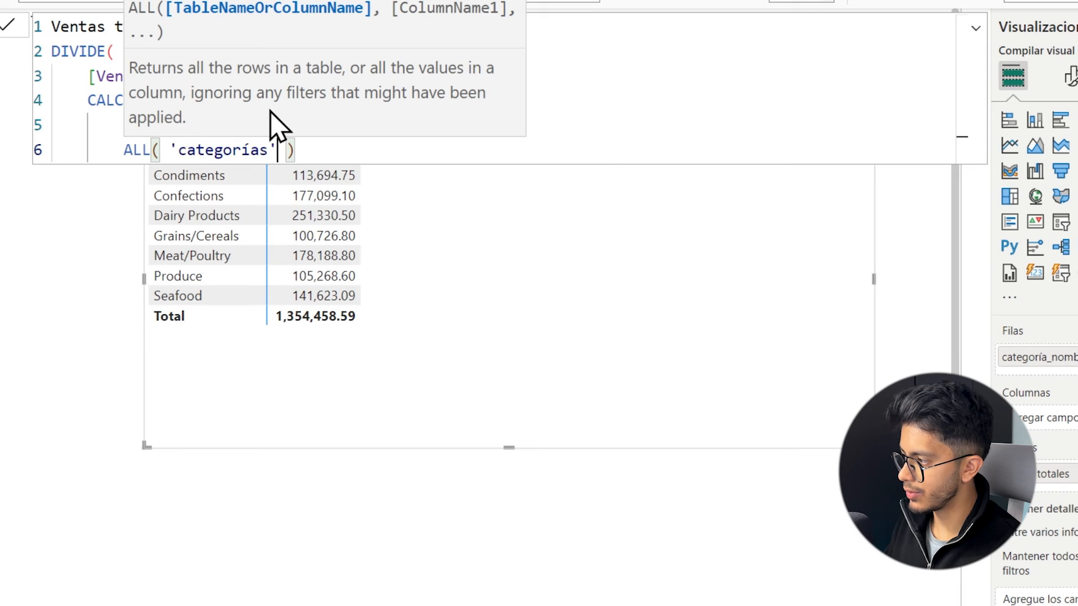
key("Return")
type(")")
key("Return")
type(")")
Strip the DIVIDE wrapper and numerator from Ventas totales v4, show the measure in the category matrix, and move the matrix down clear of the formula.
left_click_drag(284, 84, 51, 56)
type("¿")
key("BackSpace")
left_click(96, 172)
key("BackSpace")
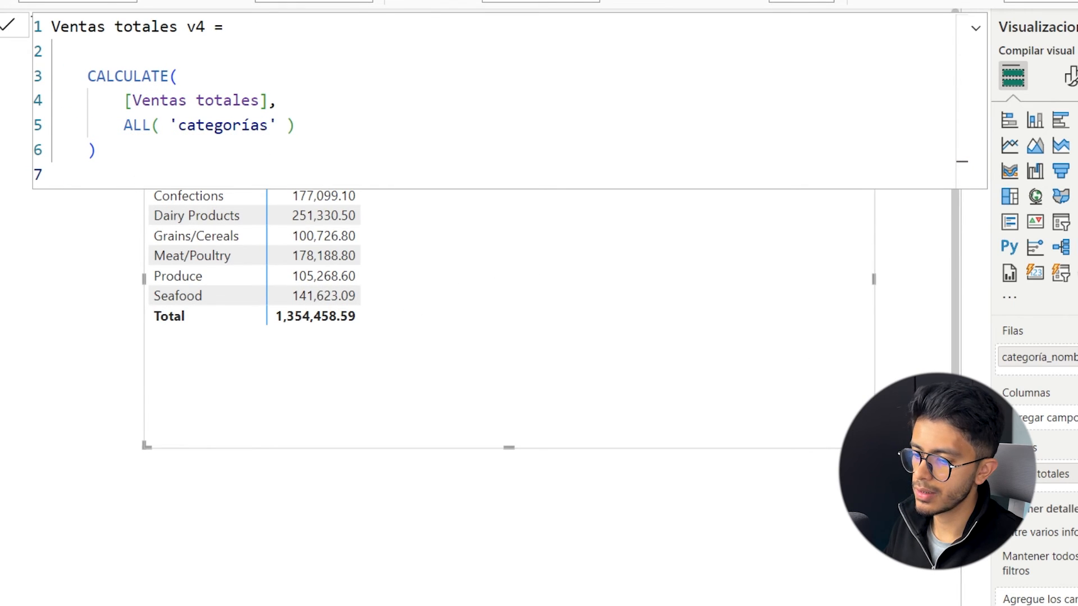
left_click_drag(442, 341, 447, 484)
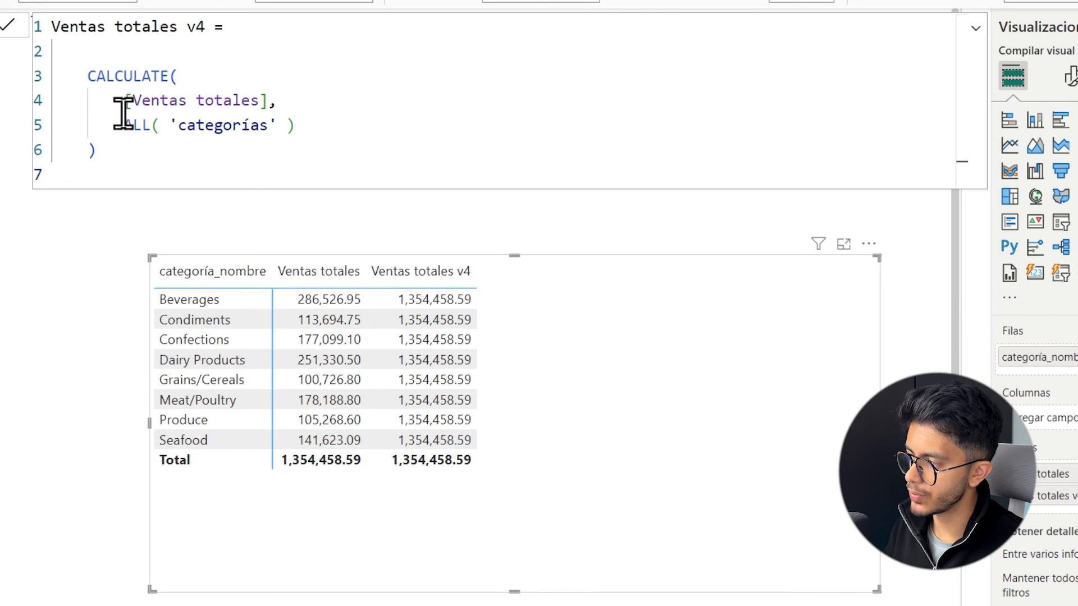
Narrow the ALL argument in Ventas totales v4 to the column 'categorías'[categoría_nombre].
left_click_drag(125, 125, 162, 126)
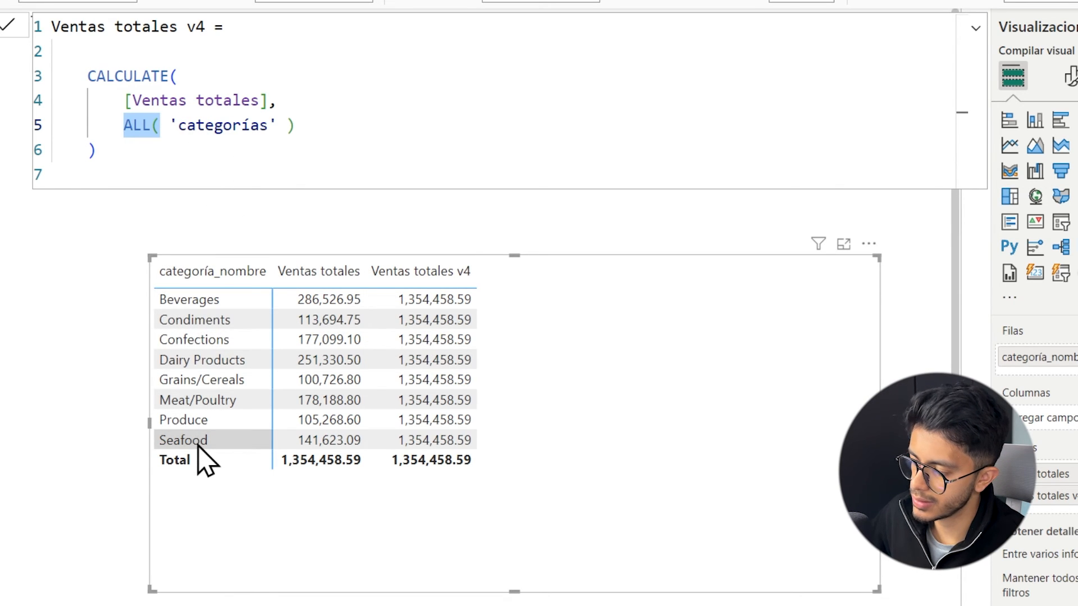
left_click(290, 125)
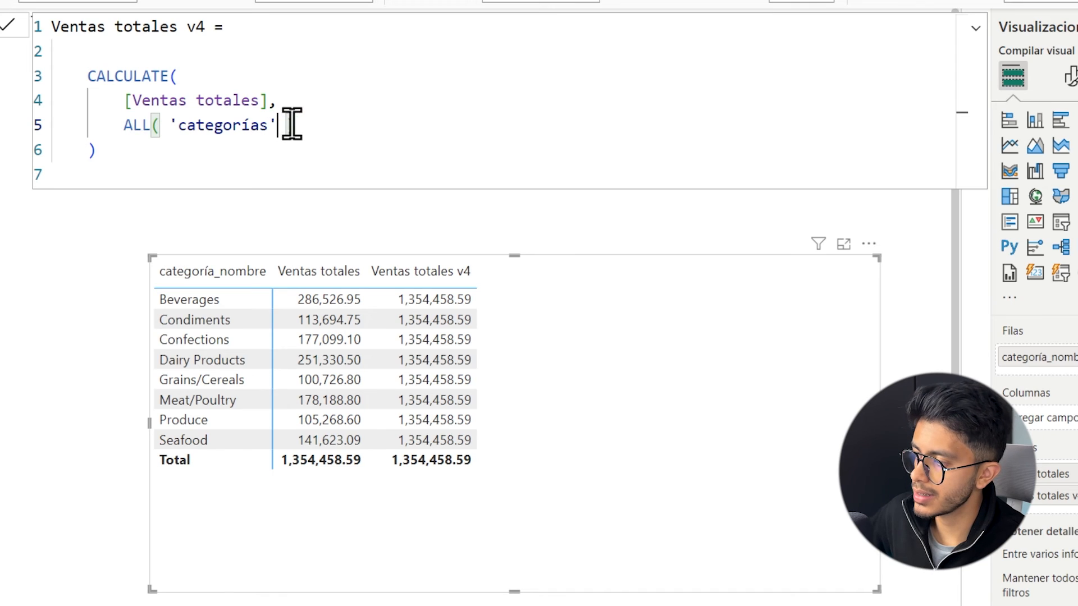
type("[ca")
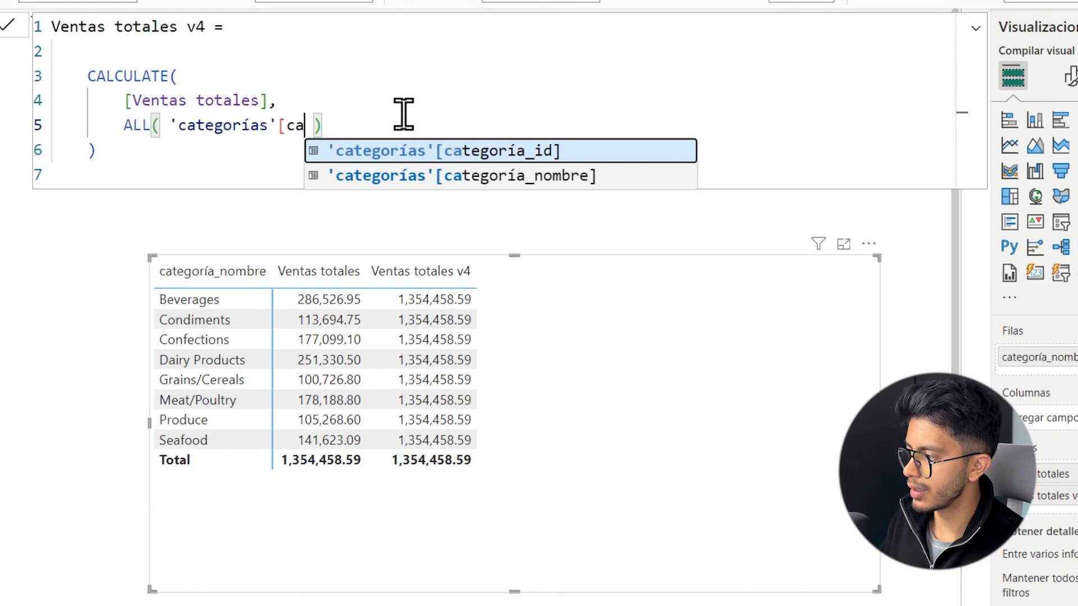
key("Down")
key("Tab")
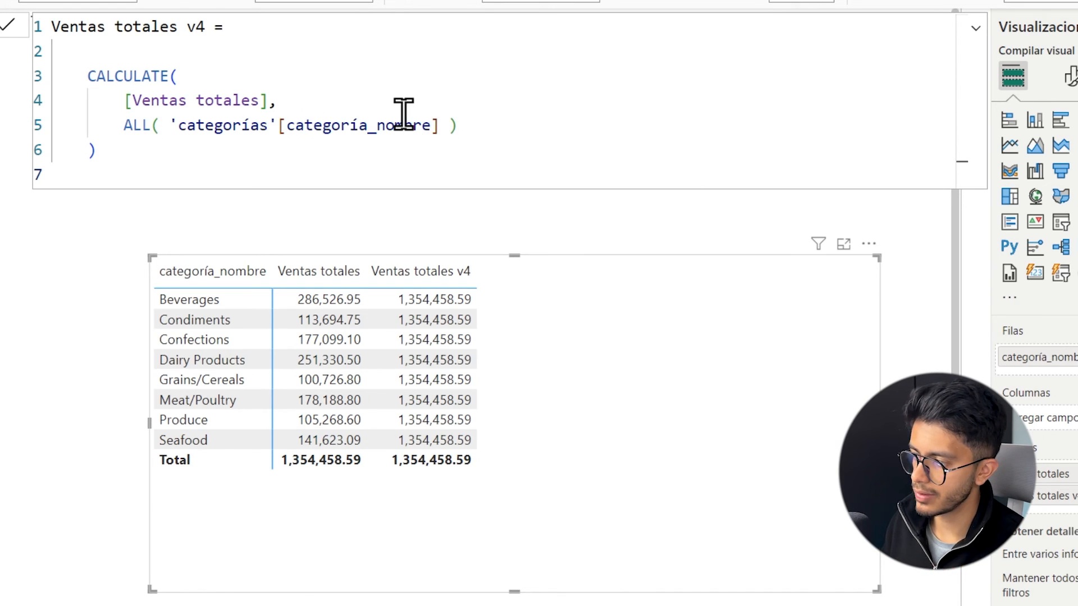
Reinsert DIVIDE( above the CALCULATE block, with [Ventas totales] as the numerator.
left_click(178, 52)
type("div")
key("Tab")
key("Return")
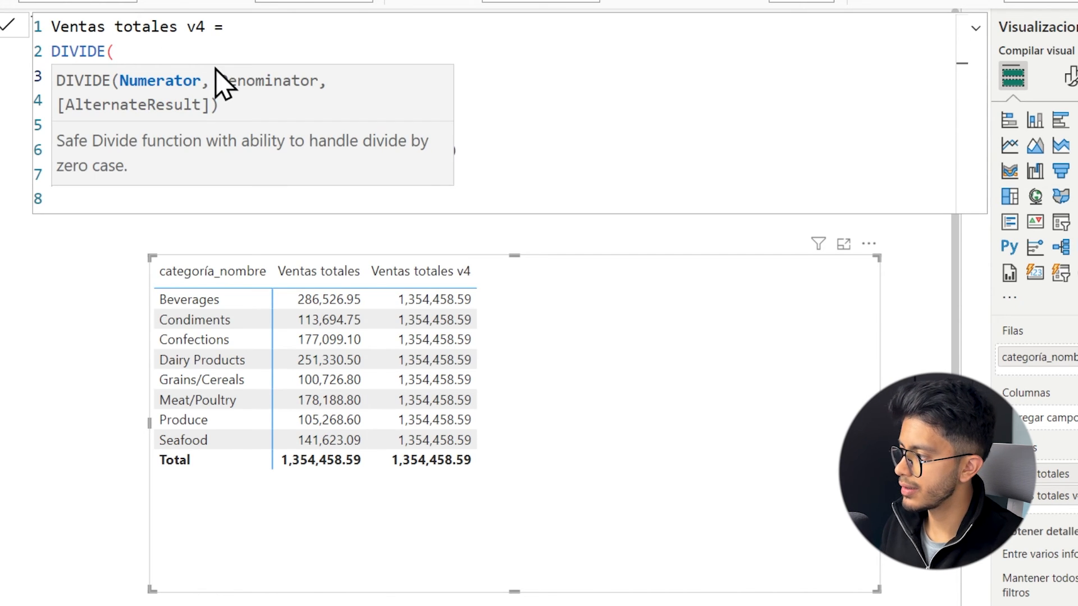
key("Escape")
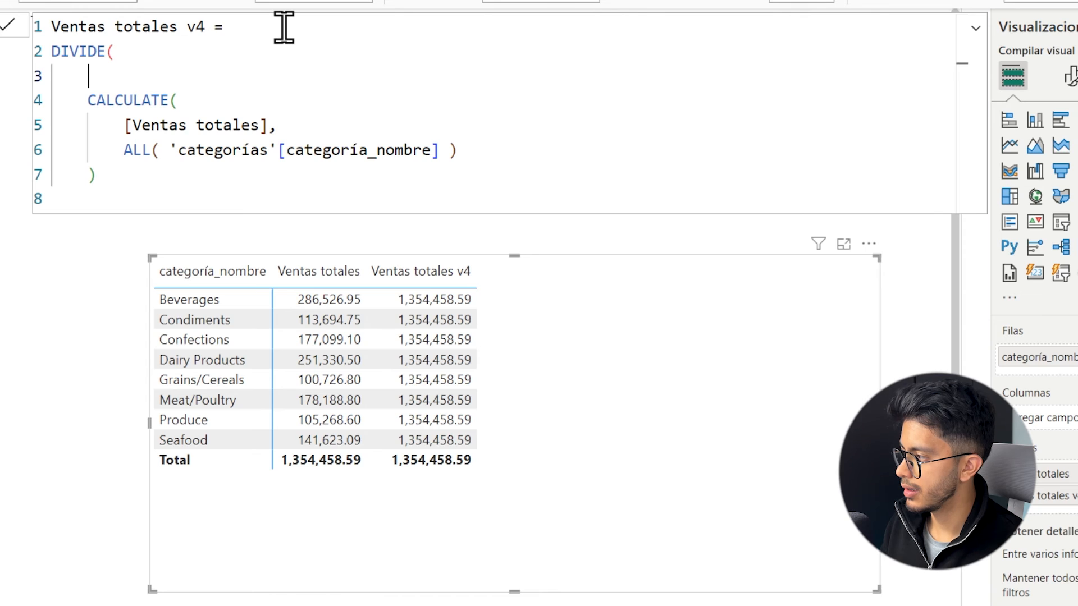
type("[")
key("Down")
key("Down")
key("Down")
key("Down")
key("Tab")
type(",")
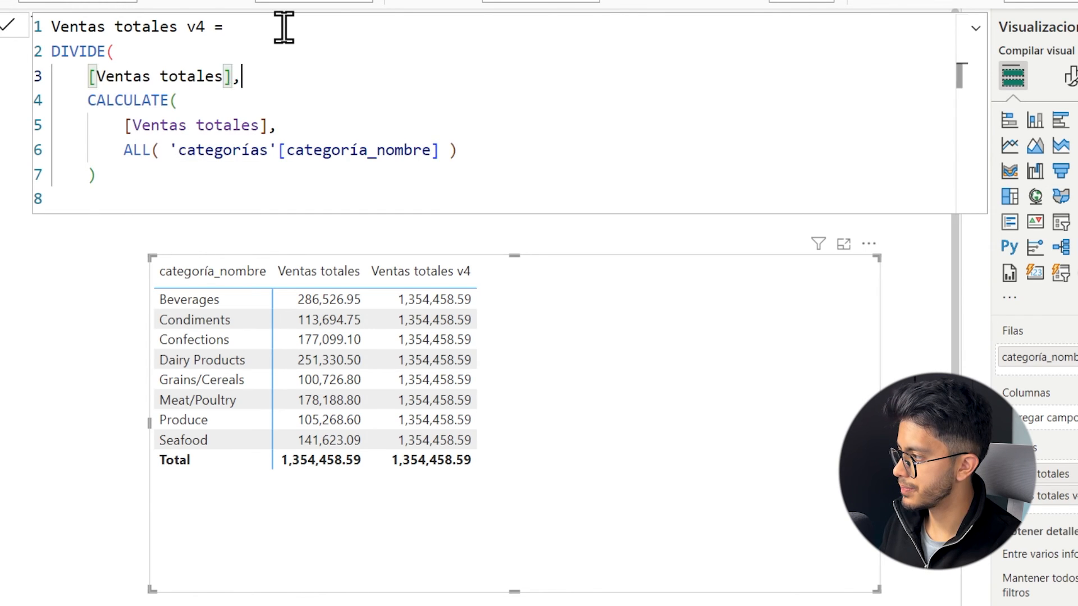
Close the DIVIDE parenthesis, apply Ventas totales v4 formatted as a percentage, and shift the matrix slightly.
key("Down")
key("Down")
key("Down")
key("Down")
key("Down")
type(")")
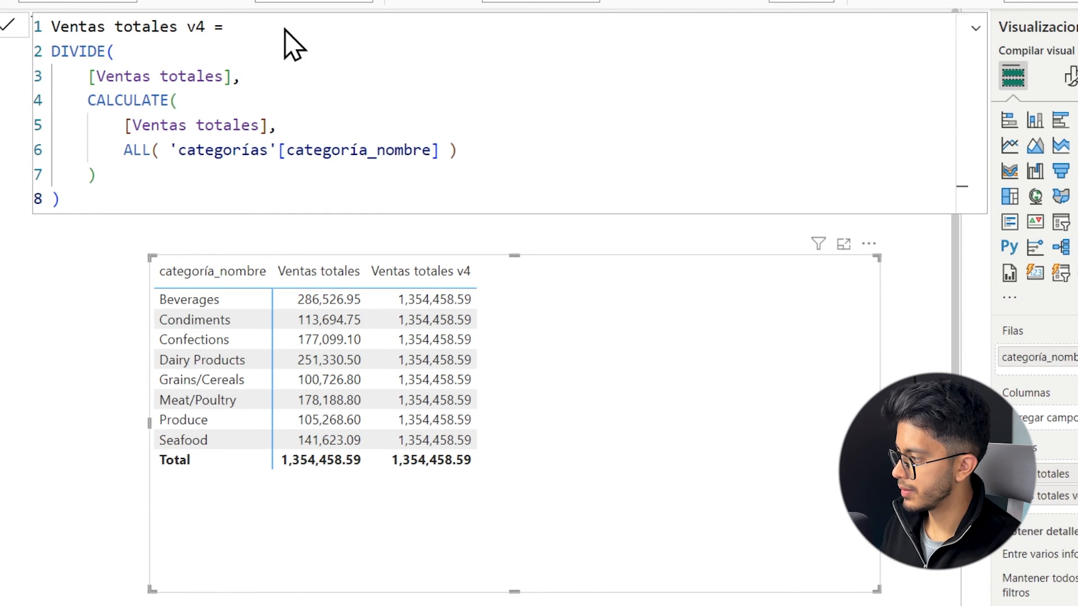
key("Return")
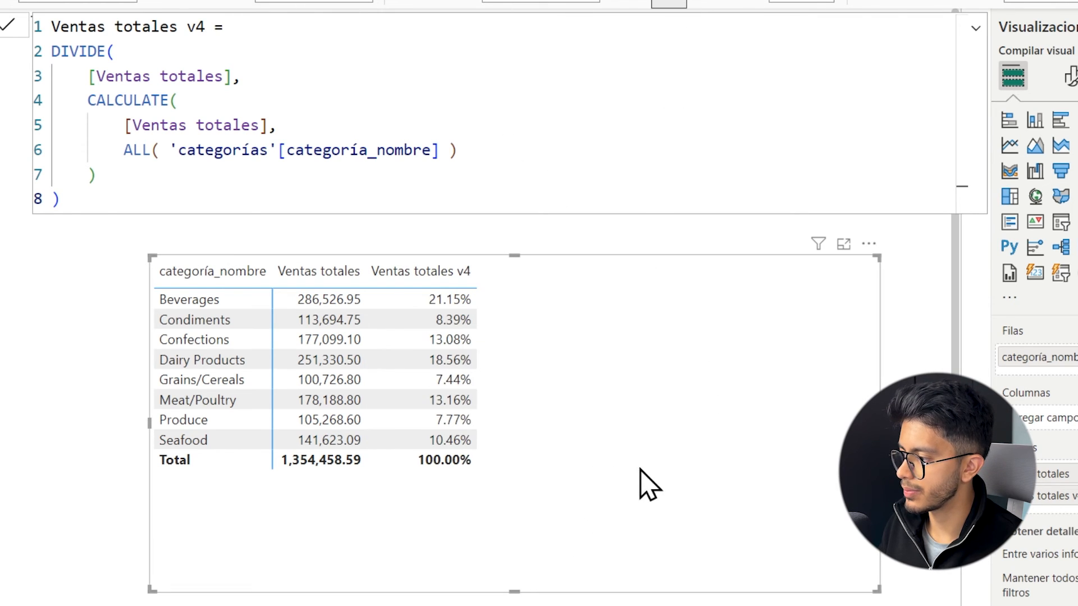
left_click_drag(644, 462, 596, 453)
Copy the whole Ventas totales v4 formula into a new measure and name it Ventas totales v5.
left_click(380, 145)
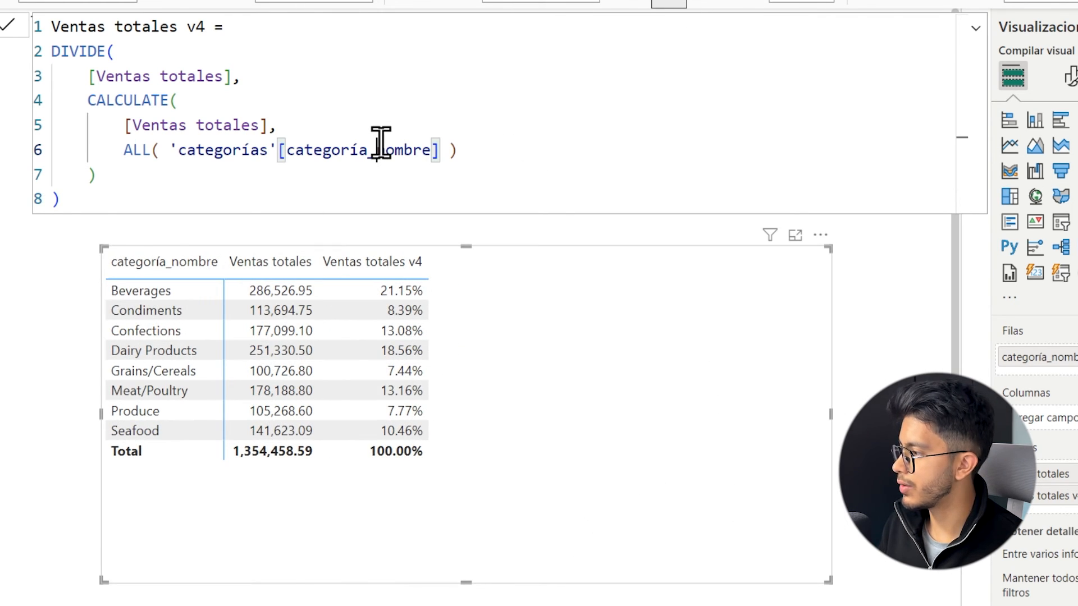
key("ctrl+a")
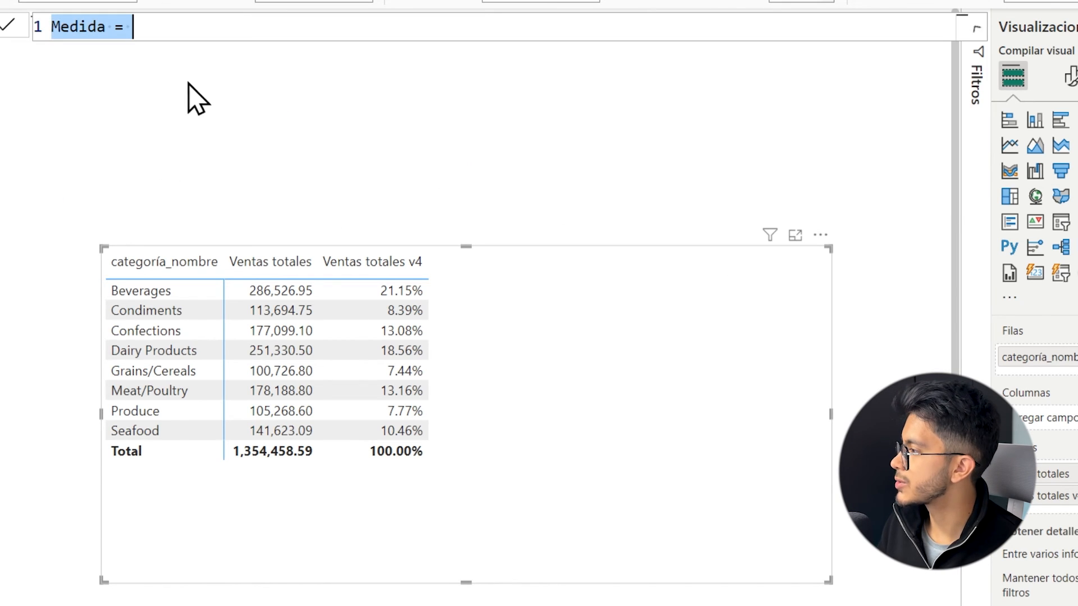
left_click(214, 27)
key("Left")
key("BackSpace")
type("5")
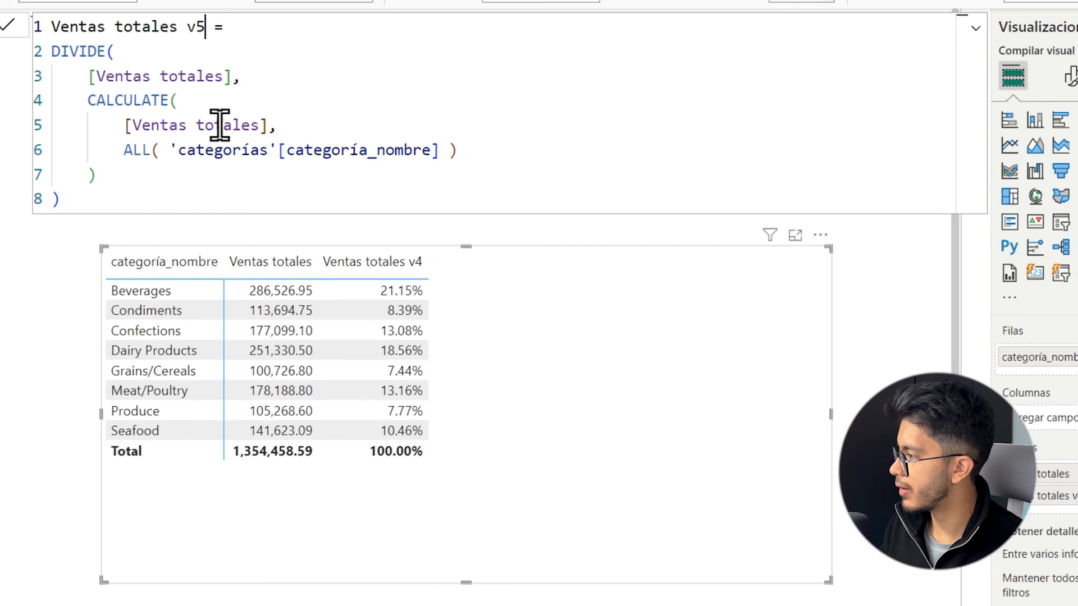
Replace the ALL filter in Ventas totales v5 with ALLSELECTED( 'categorías' ), dropping the categoría_nombre column.
double_click(145, 150)
type("ALLSe")
key("Tab")
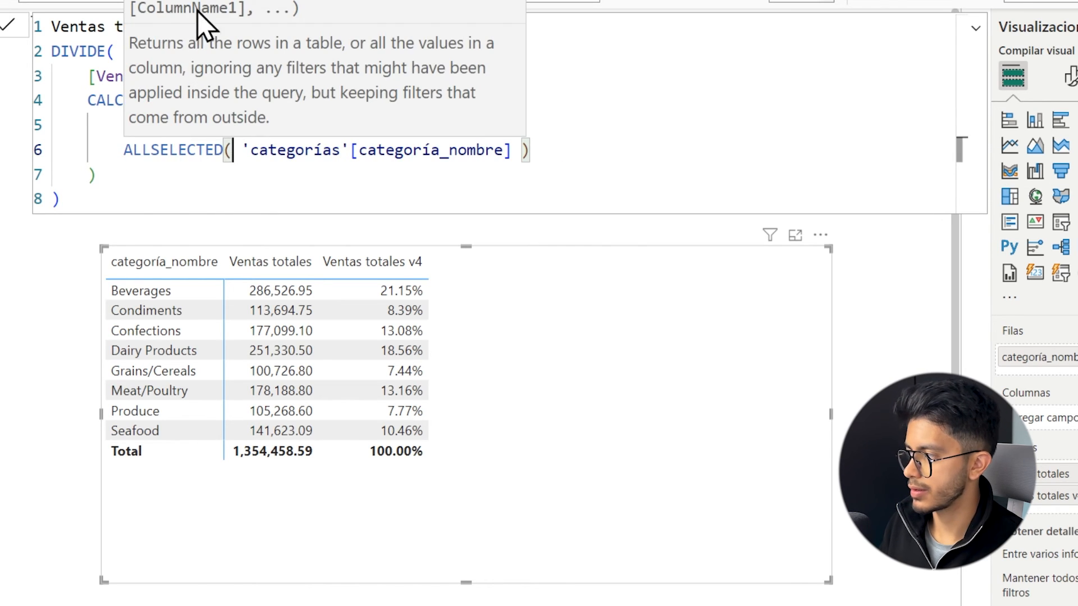
left_click(254, 169)
left_click_drag(509, 150, 356, 151)
key("BackSpace")
key("BackSpace")
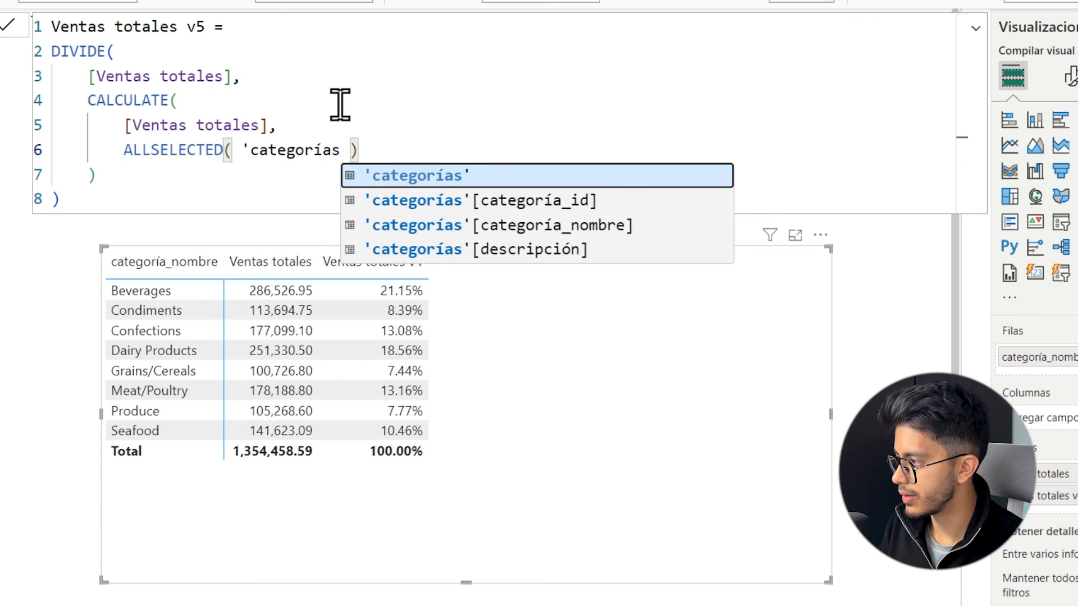
type("'")
left_click(389, 124)
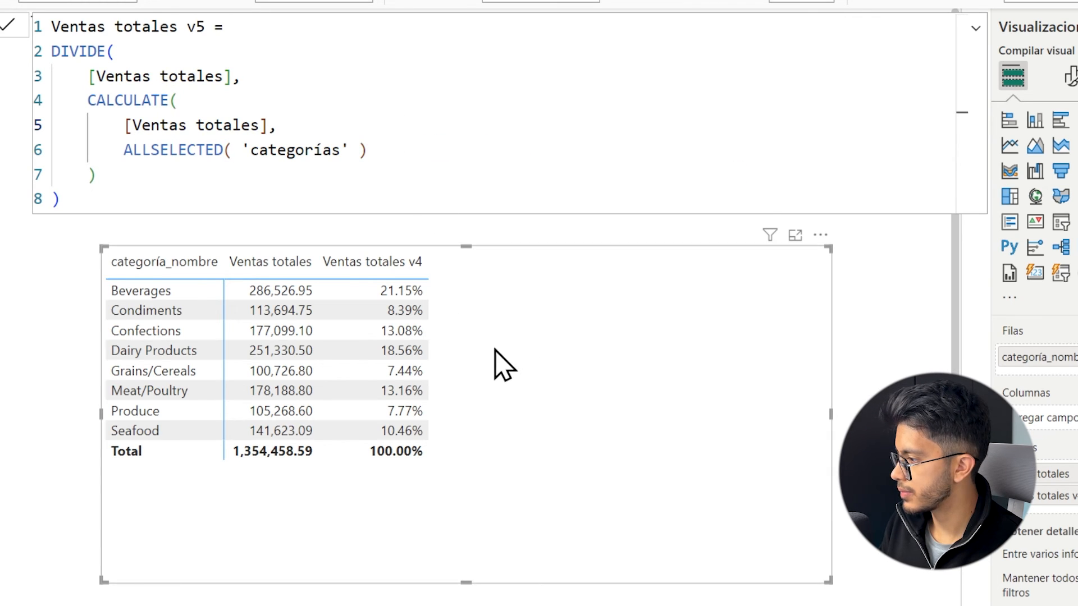
Apply the Ventas totales v5 formula, show it in the category matrix, and format it as a percentage.
key("Return")
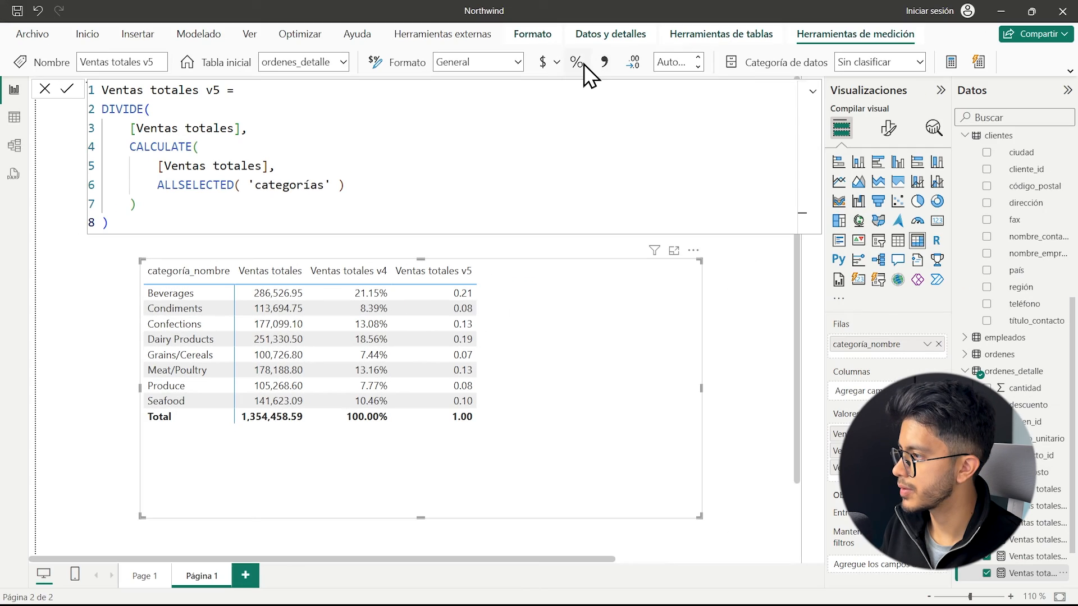
left_click(576, 62)
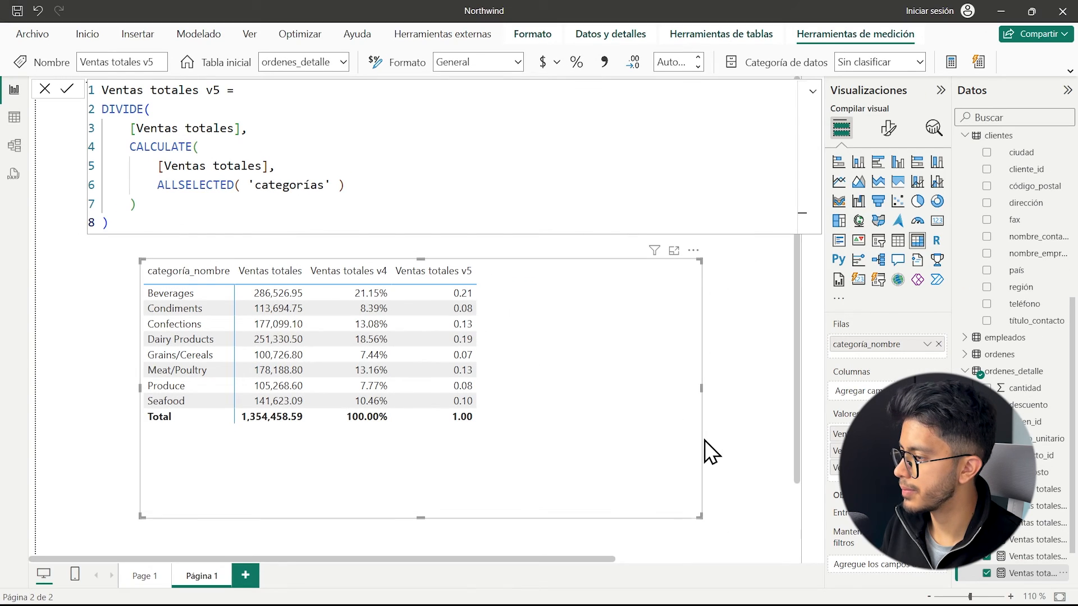
left_click(726, 349)
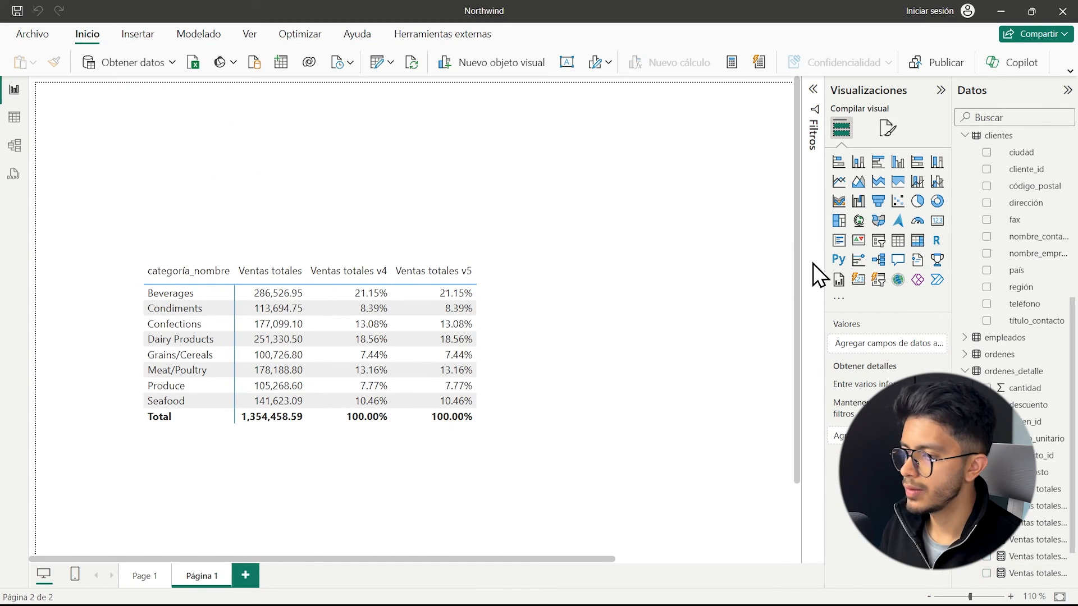
Insert a slicer on categoría_nombre and place it above the category matrix.
left_click(878, 241)
left_click_drag(700, 341, 527, 215)
scroll(991, 368, "up", 5)
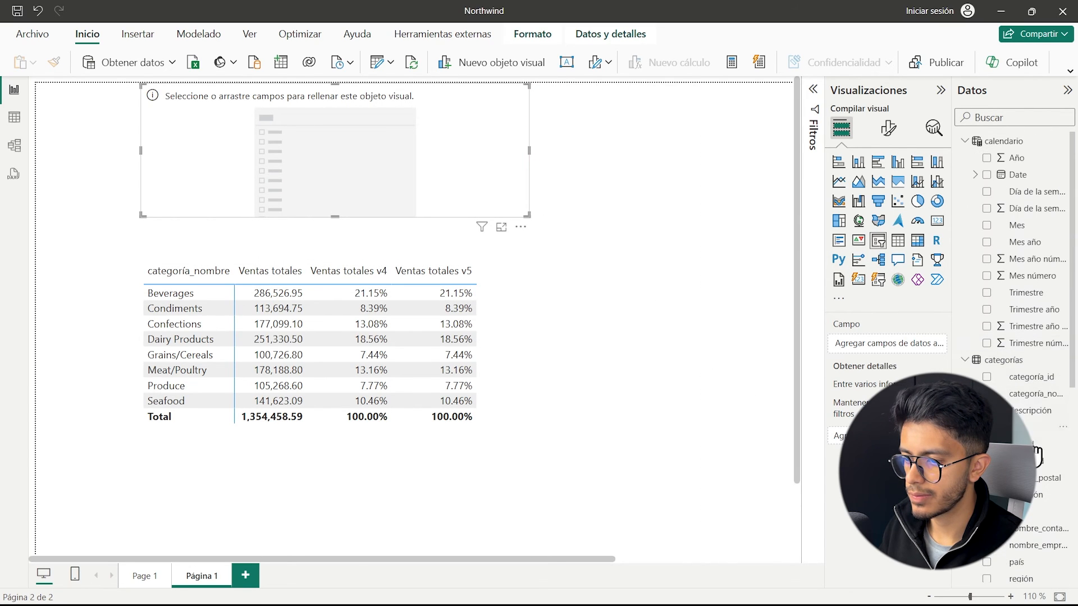
left_click_drag(1027, 394, 887, 344)
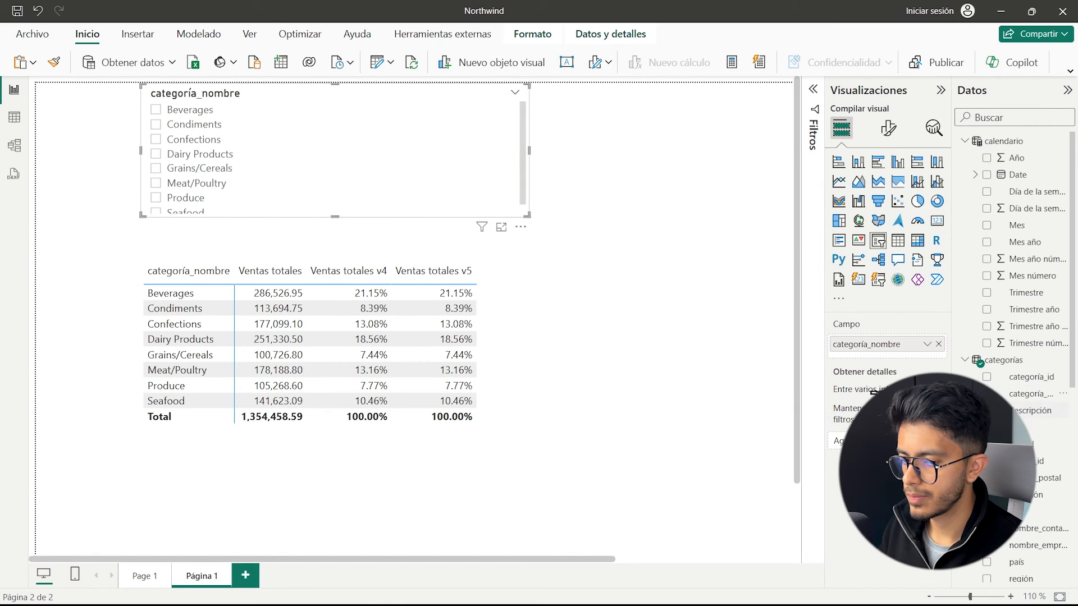
Filter the matrix through the slicer, ending with Dairy Products, Grains/Cereals, Meat/Poultry and Produce selected.
left_click(167, 172)
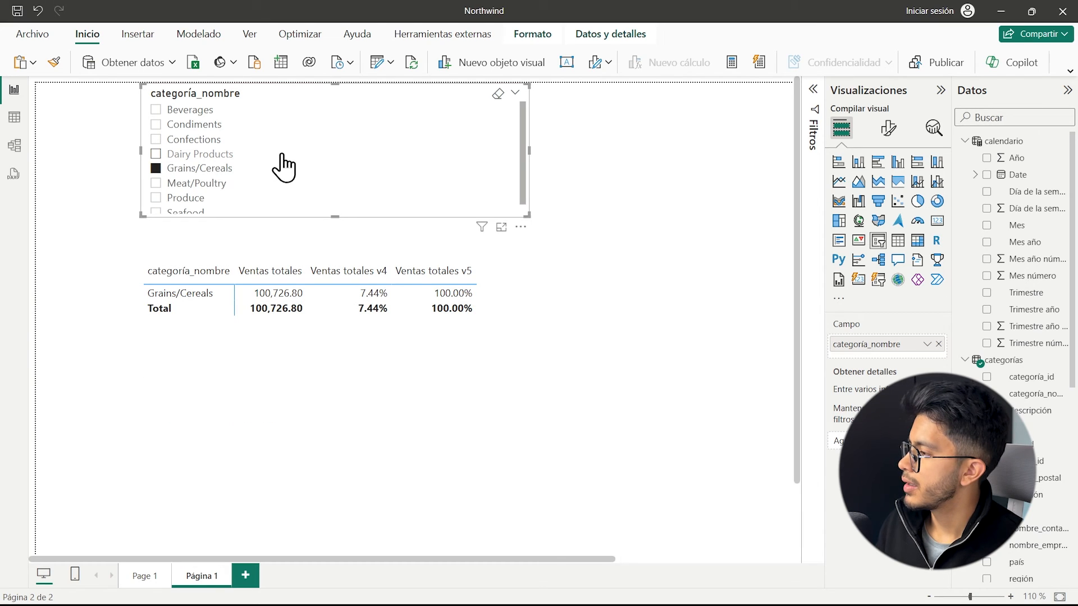
left_click(209, 185)
left_click(189, 197, "ctrl")
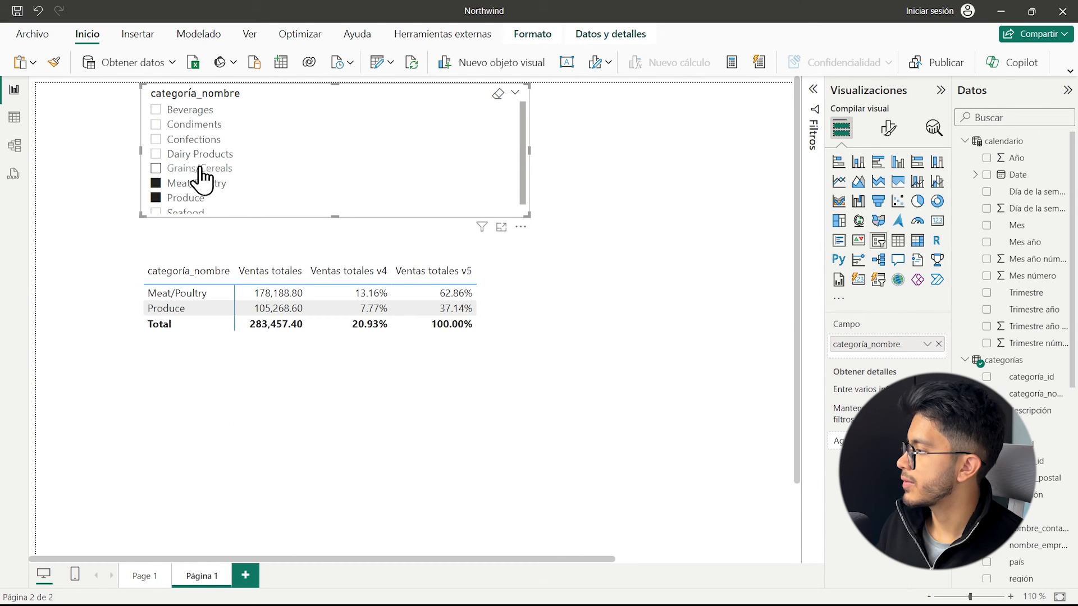
left_click(201, 155, "ctrl")
left_click(201, 171, "ctrl")
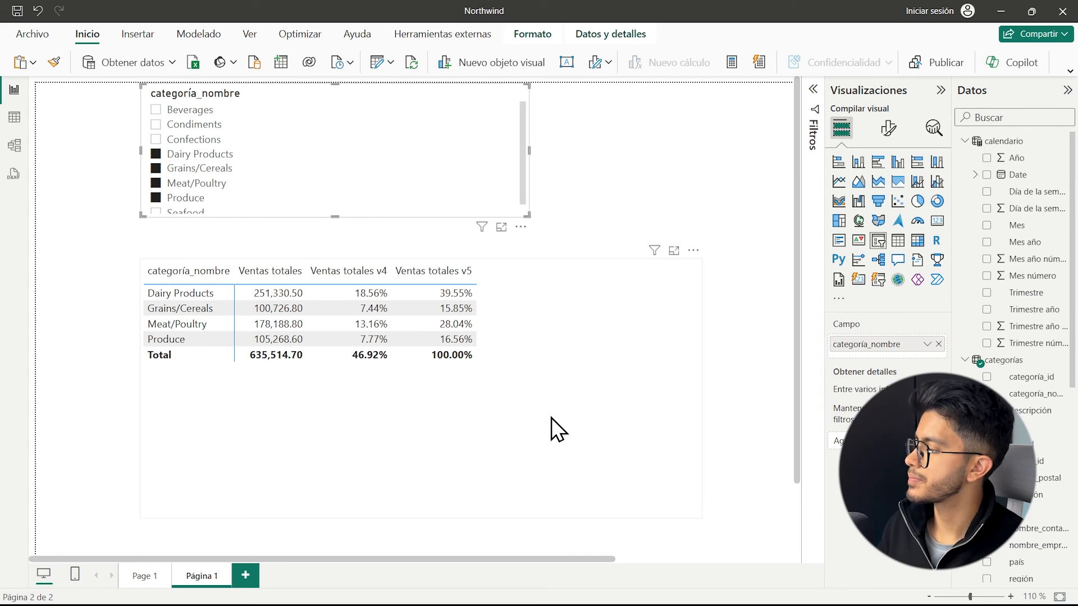
scroll(999, 461, "down", 3)
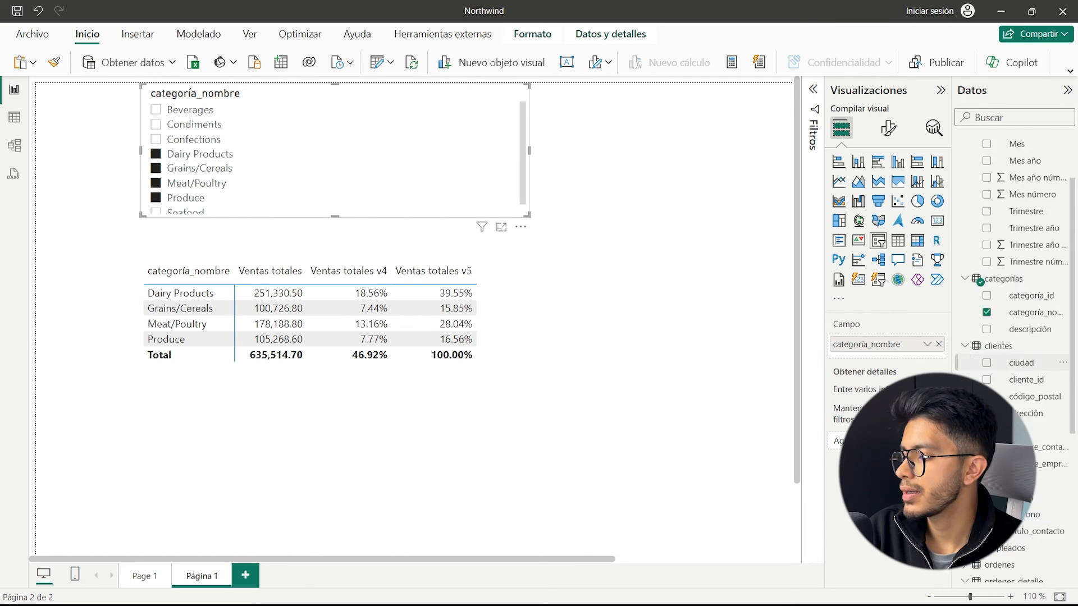
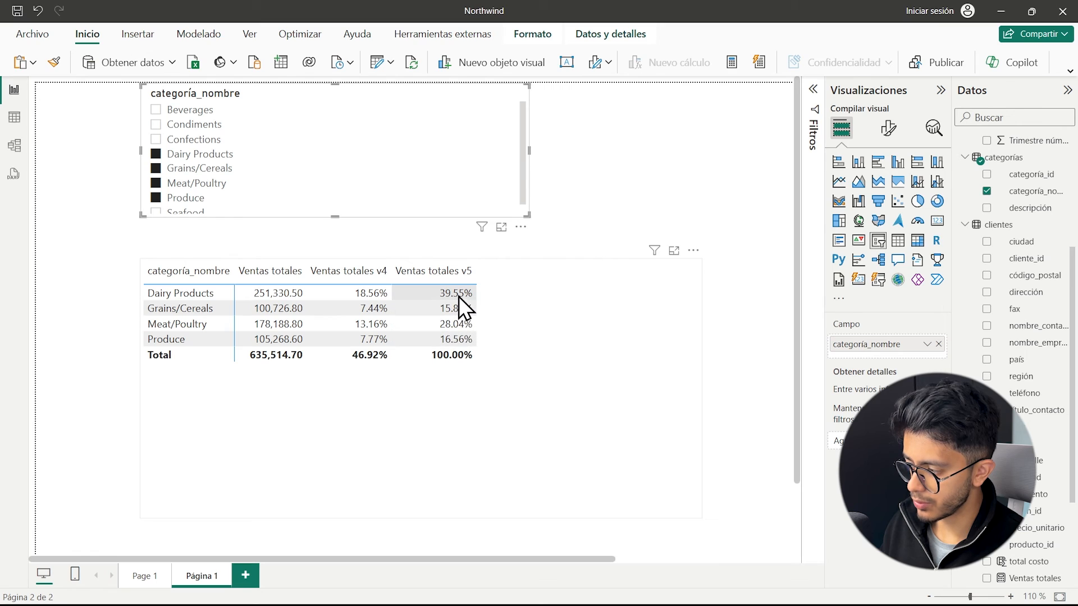
Strip the DIVIDE wrapper from Ventas totales v5, keeping only its CALCULATE with ALLSELECTED( 'categorías' ), and format the measure as currency.
scroll(1019, 528, "down", 3)
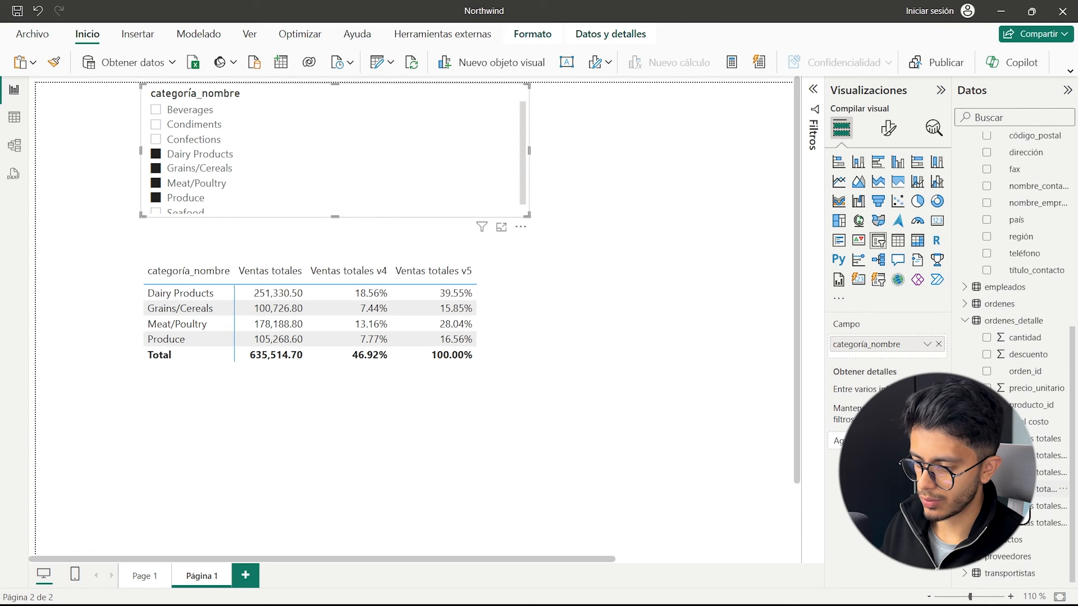
left_click(552, 320)
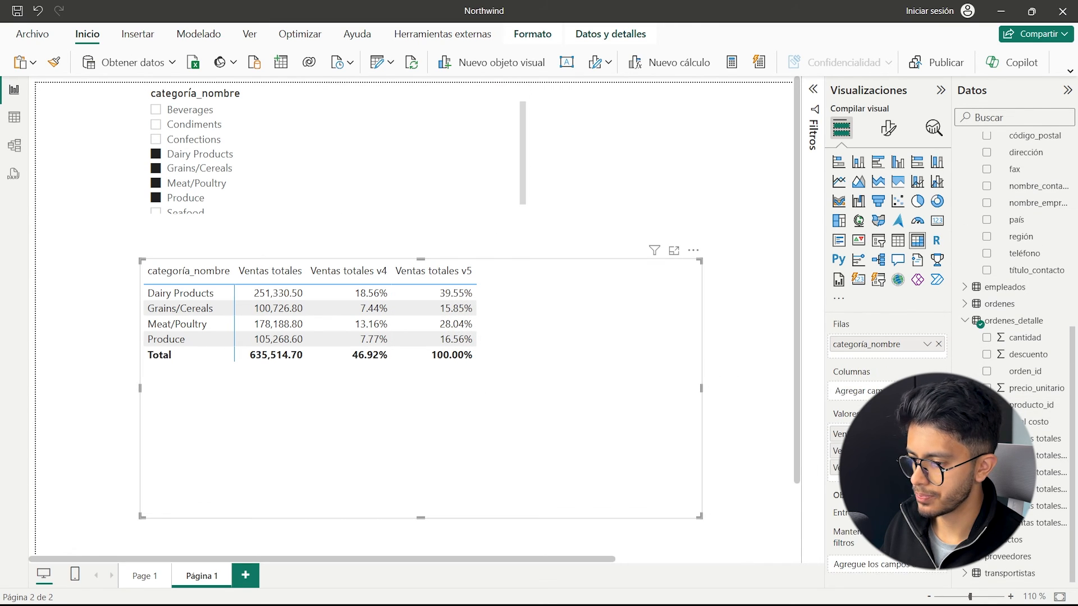
left_click(1032, 506)
left_click(1033, 523)
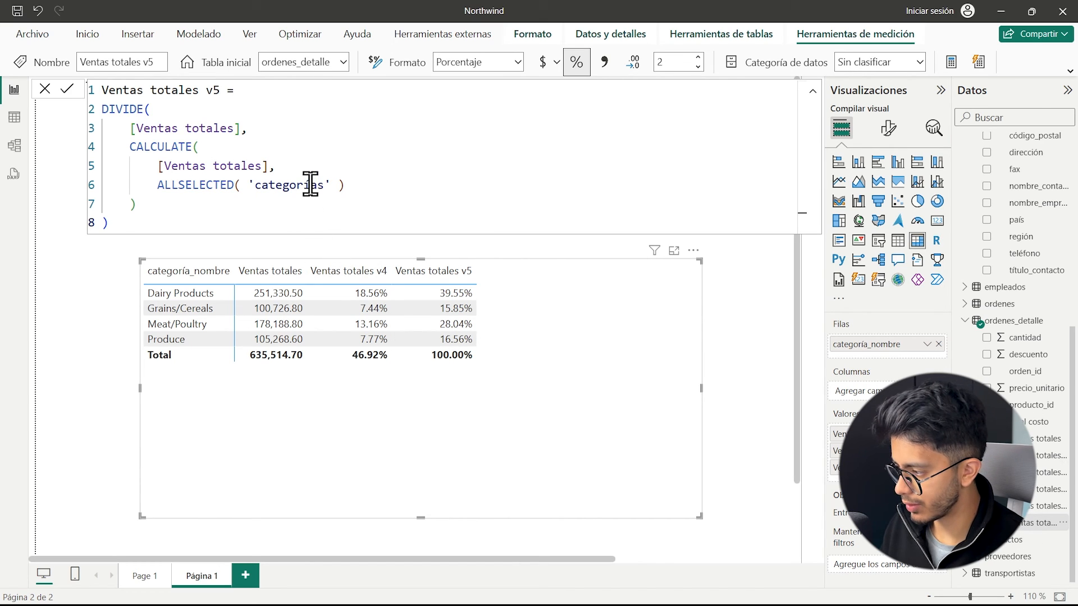
left_click_drag(245, 129, 94, 112)
key("BackSpace")
key("Return")
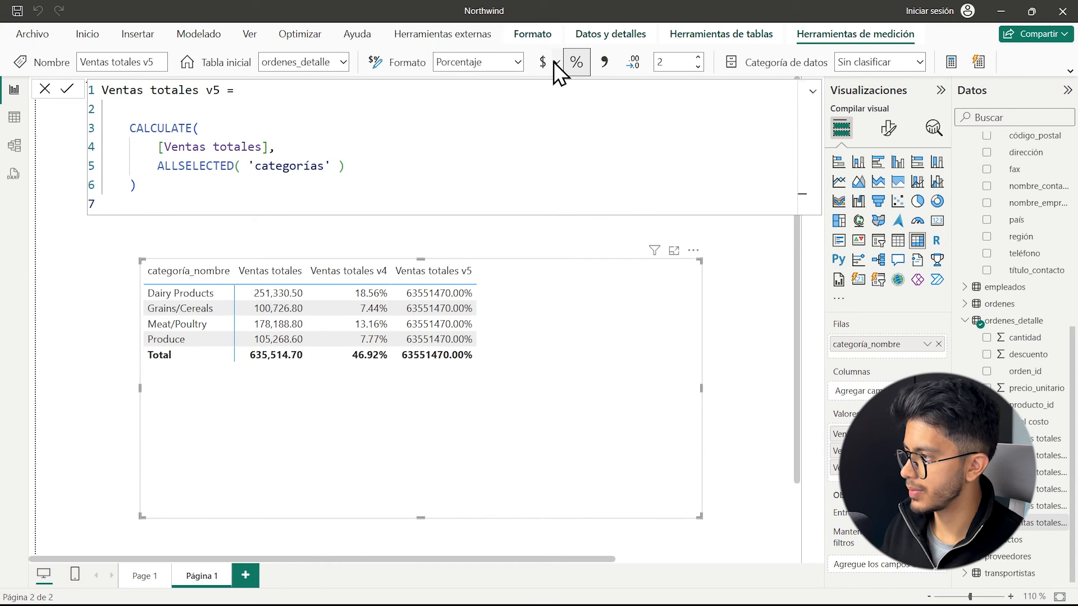
left_click(728, 304)
Vary the slicer's category selection to test Ventas totales v5, ending with Grains/Cereals, Meat/Poultry, Produce and Seafood selected.
scroll(204, 157, "down", 3)
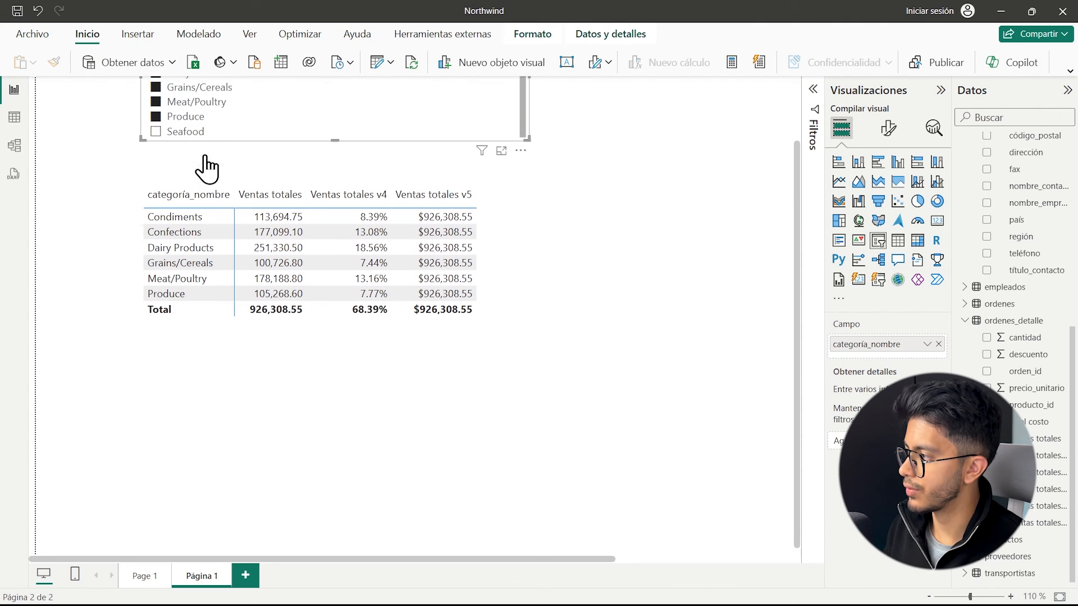
left_click(208, 128)
scroll(473, 329, "up", 2)
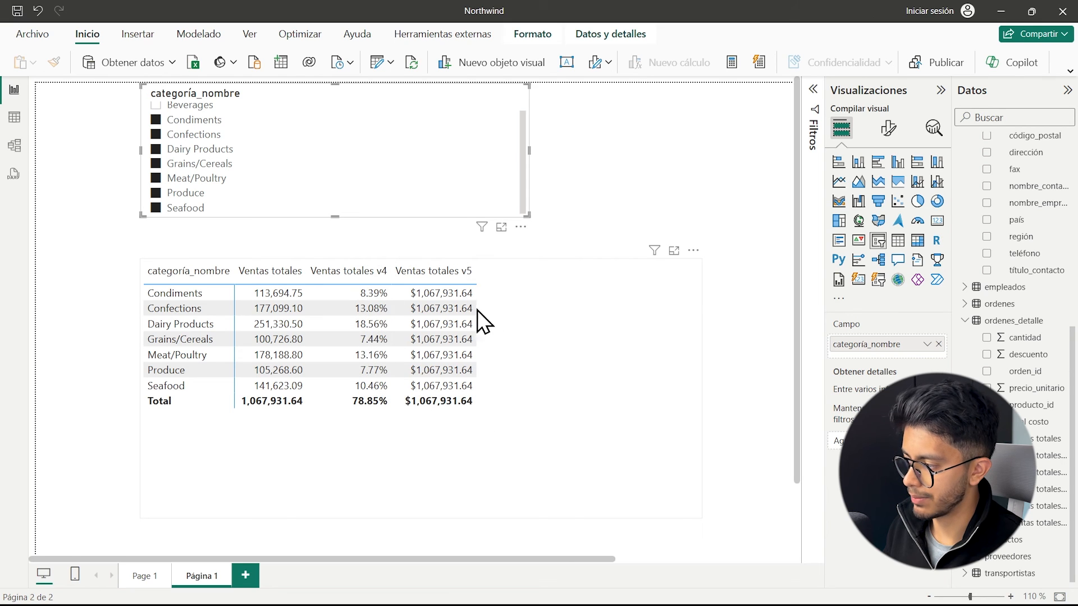
left_click(175, 120)
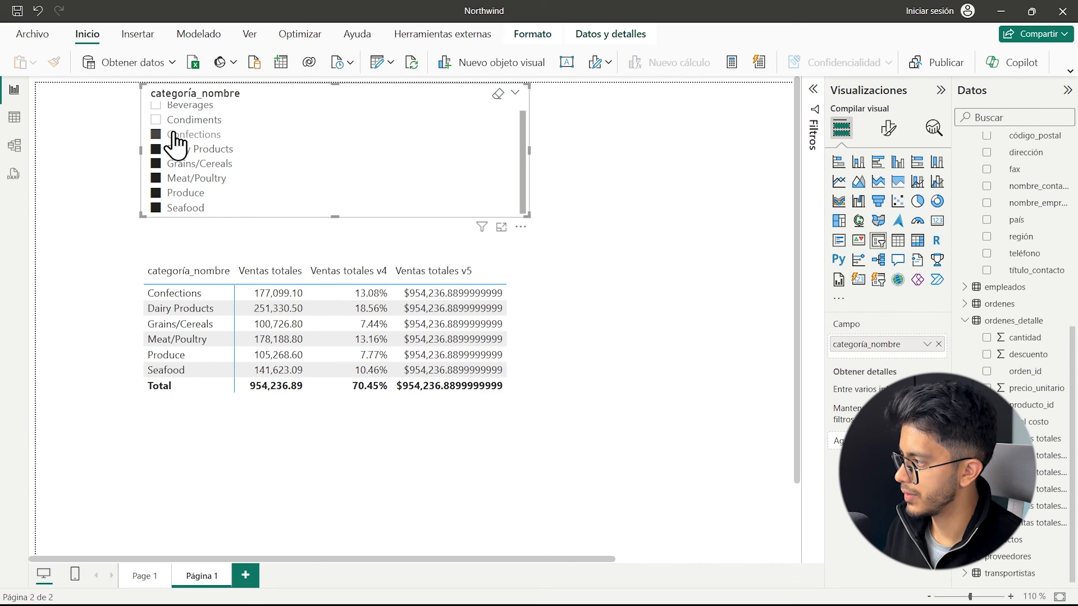
left_click(176, 136)
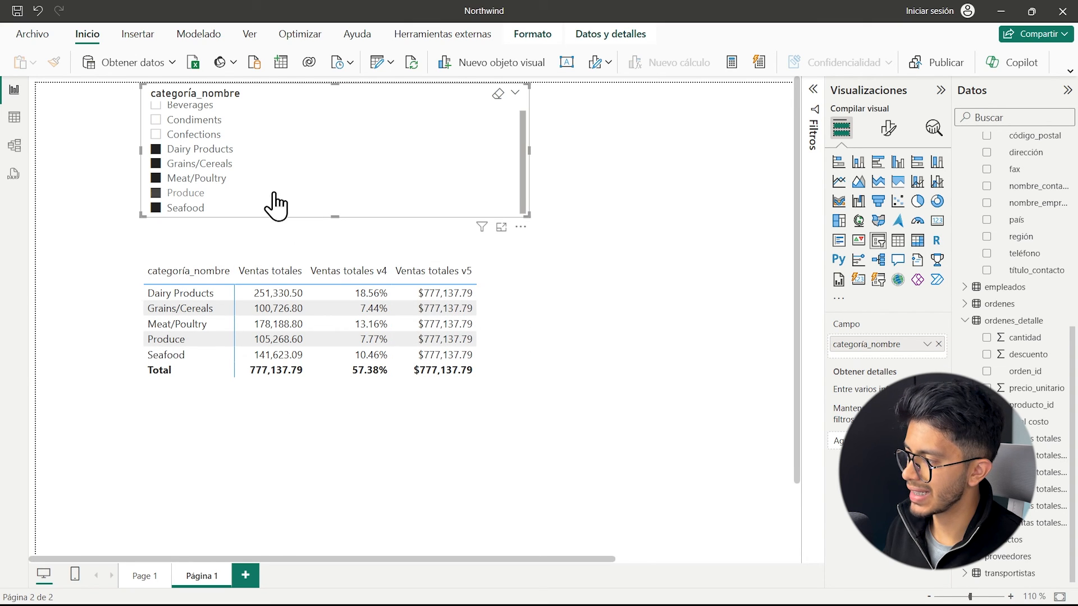
scroll(197, 148, "up", 1)
left_click(194, 139)
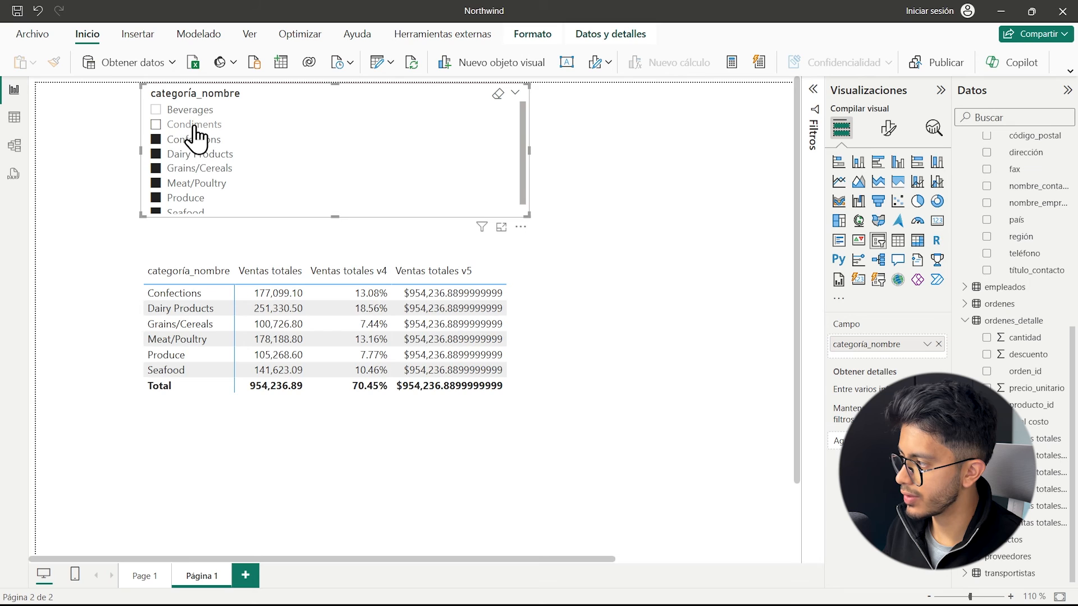
left_click(194, 125)
left_click(187, 140)
left_click(185, 155)
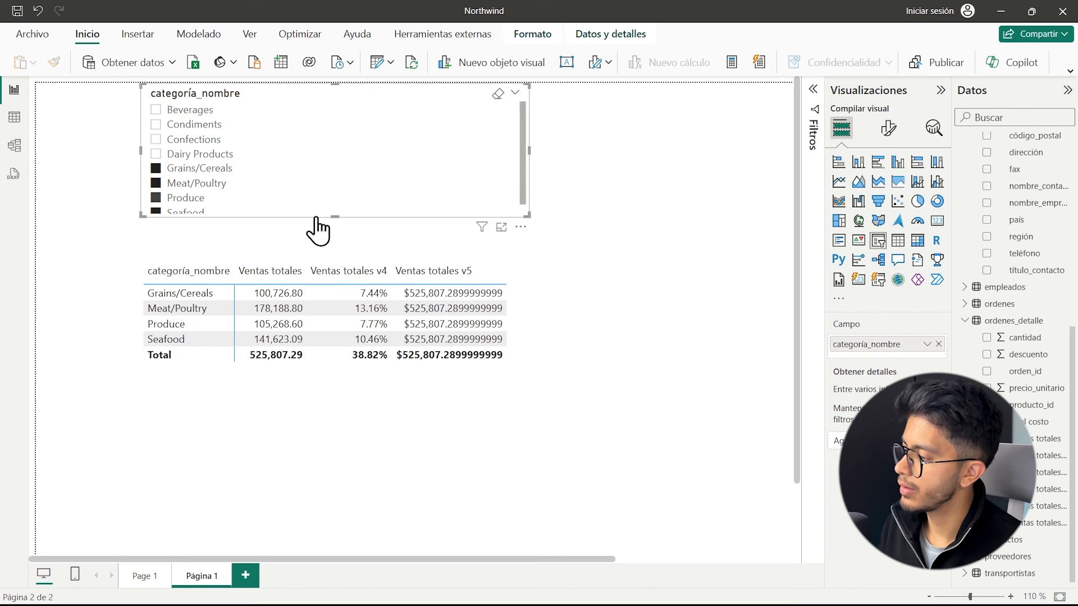
Move the table of Ventas totales by empleado_id slightly higher on the report page.
left_click(631, 150)
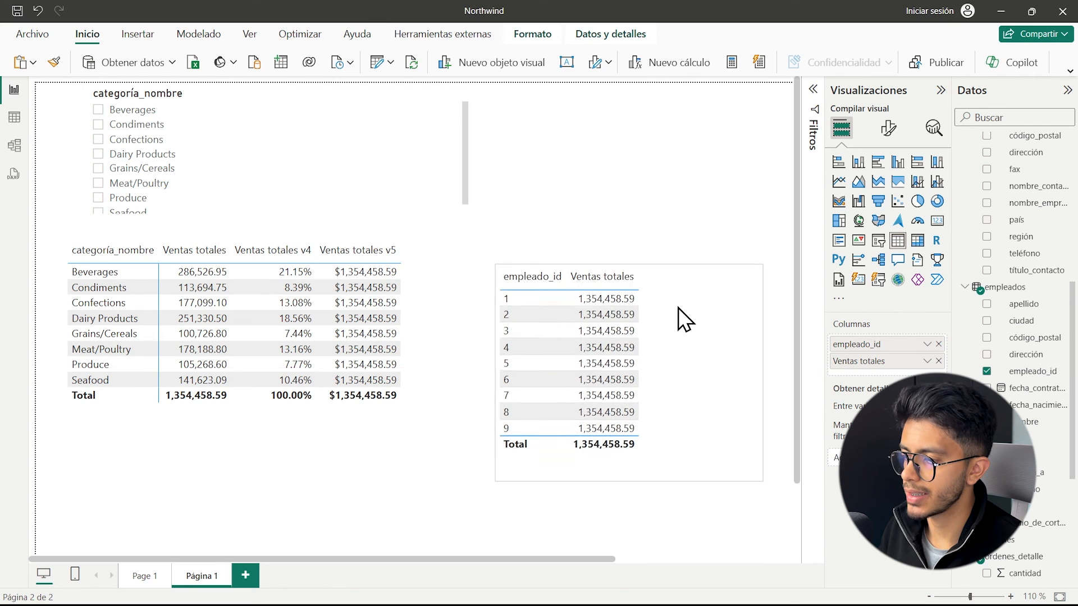
left_click_drag(678, 310, 683, 298)
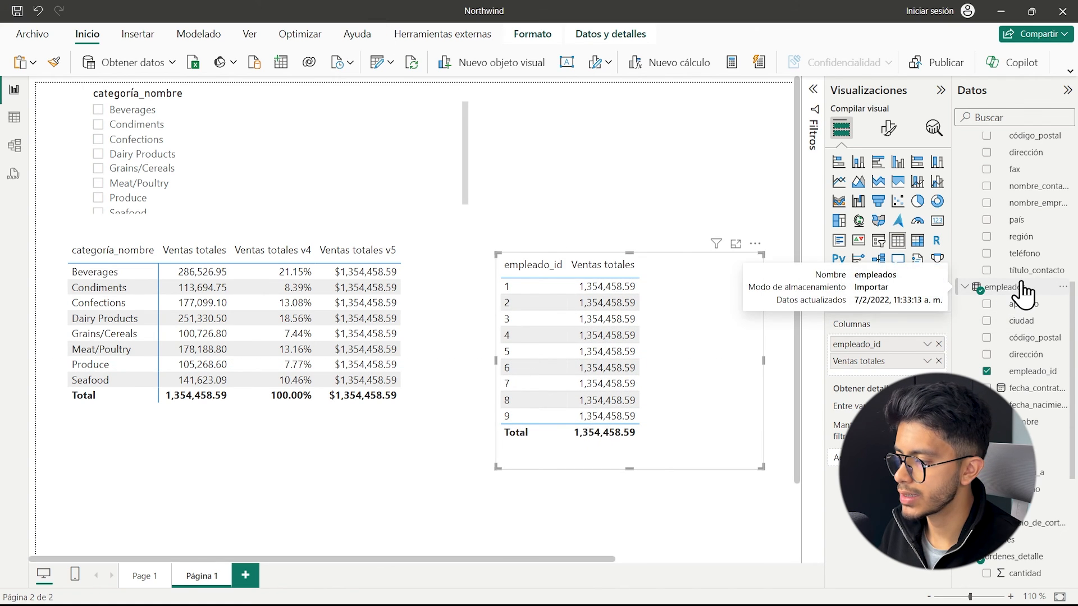
scroll(1023, 293, "down", 2)
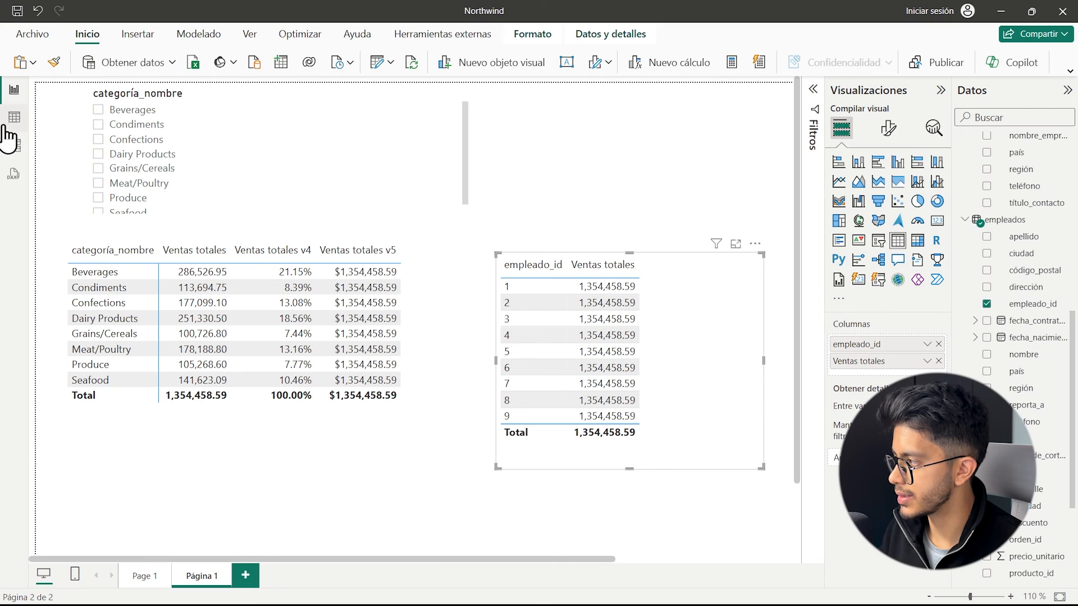
Inspect the empleado_id relationship between empleados and ordenes in the model view, leave its settings unmodified, and return to the report.
left_click(16, 149)
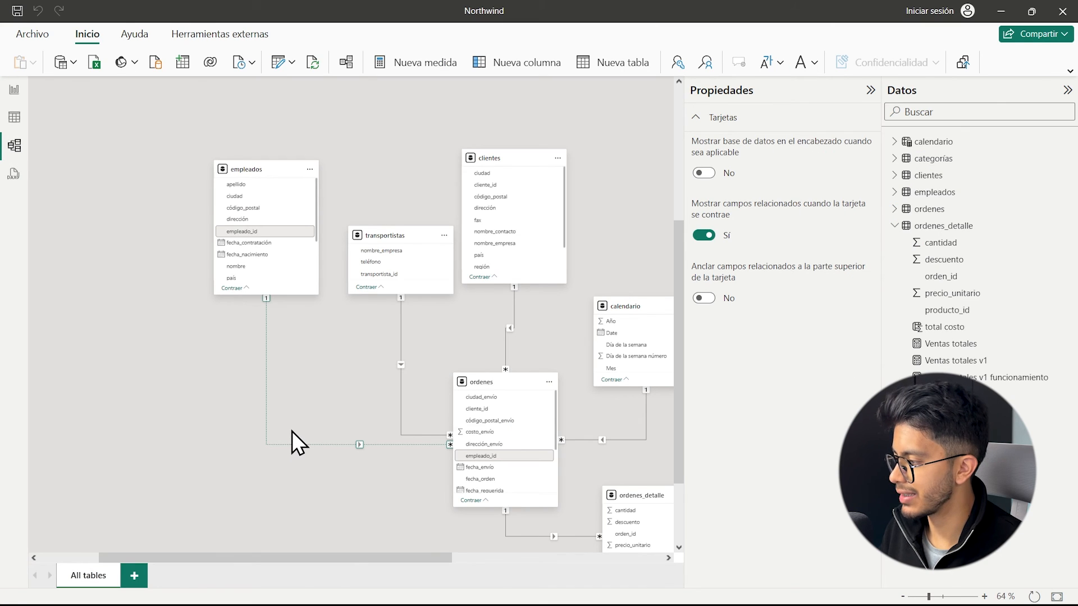
scroll(282, 432, "up", 3)
scroll(283, 299, "up", 3)
scroll(390, 308, "down", 2)
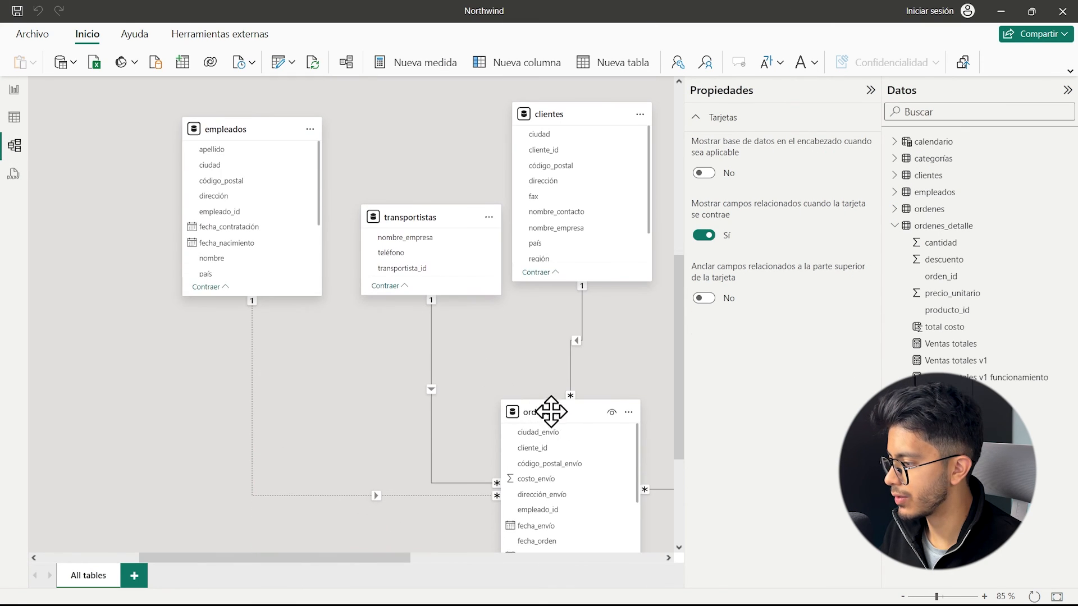
double_click(397, 497)
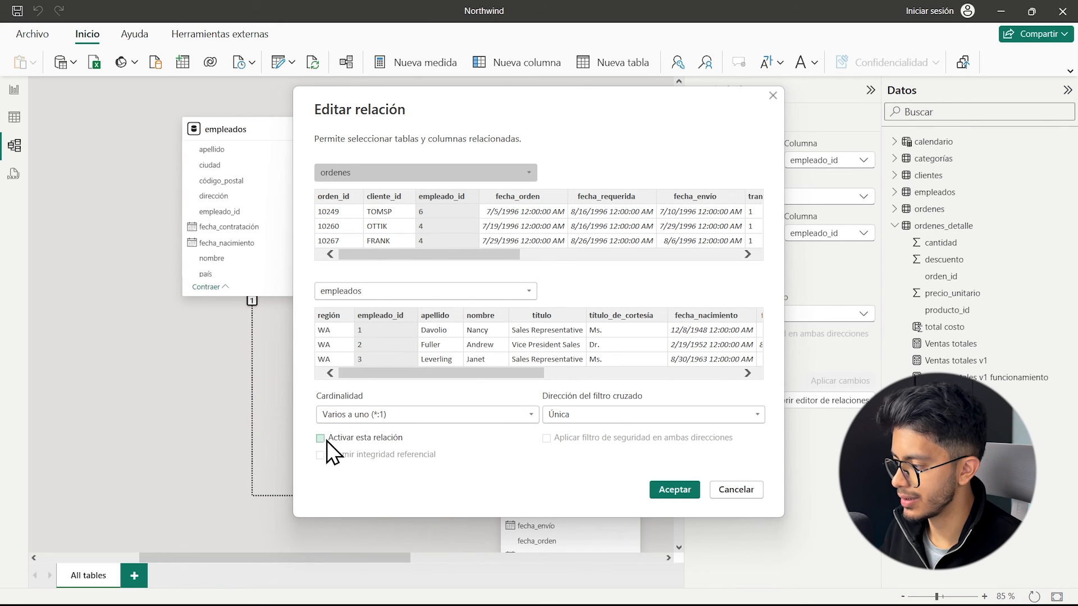
left_click(716, 490)
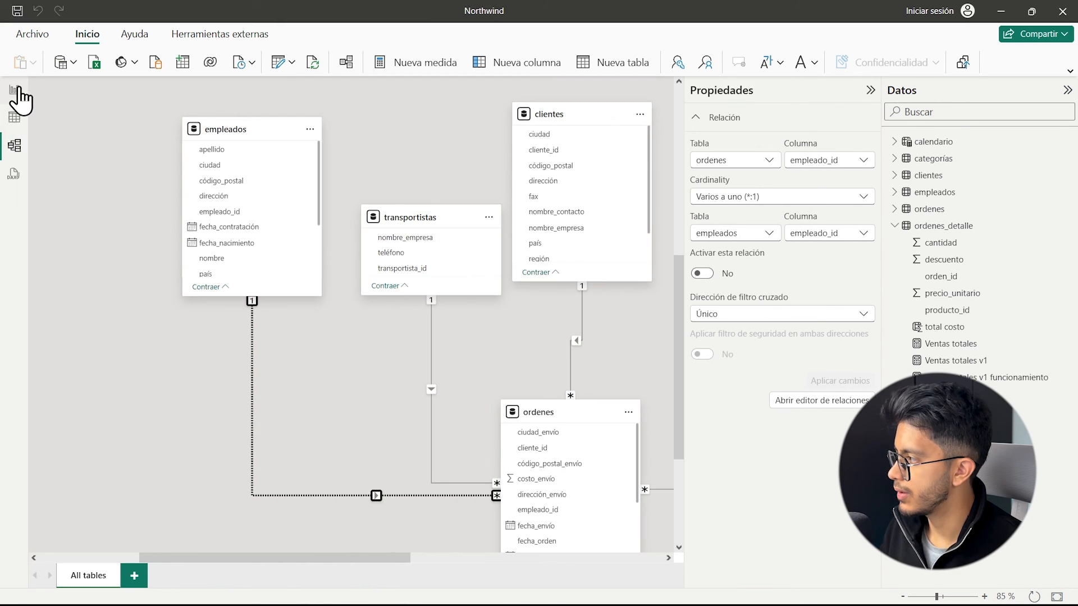
left_click(163, 356)
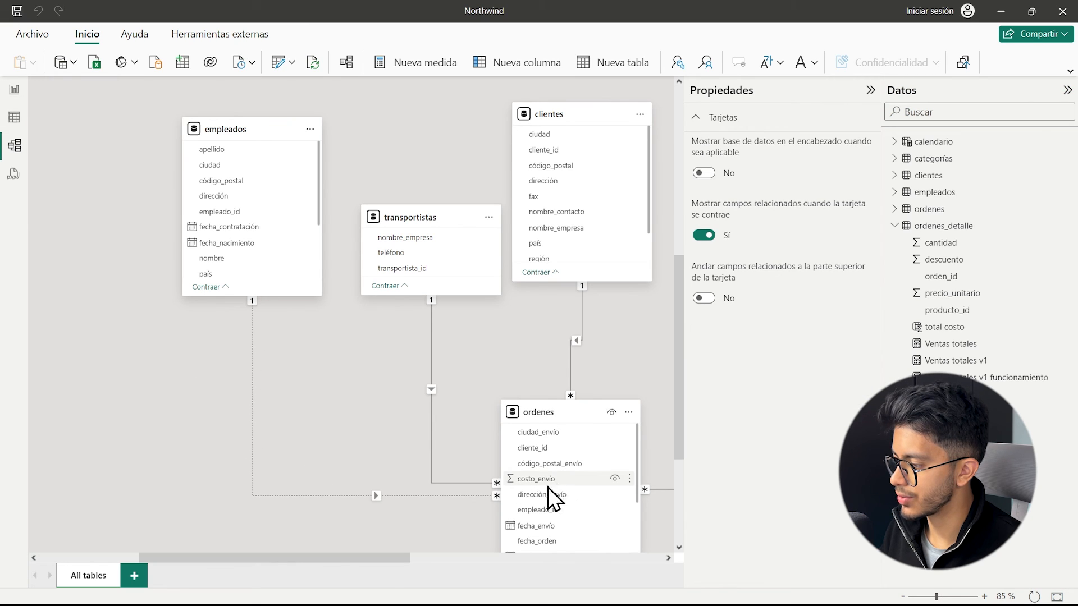
left_click(8, 93)
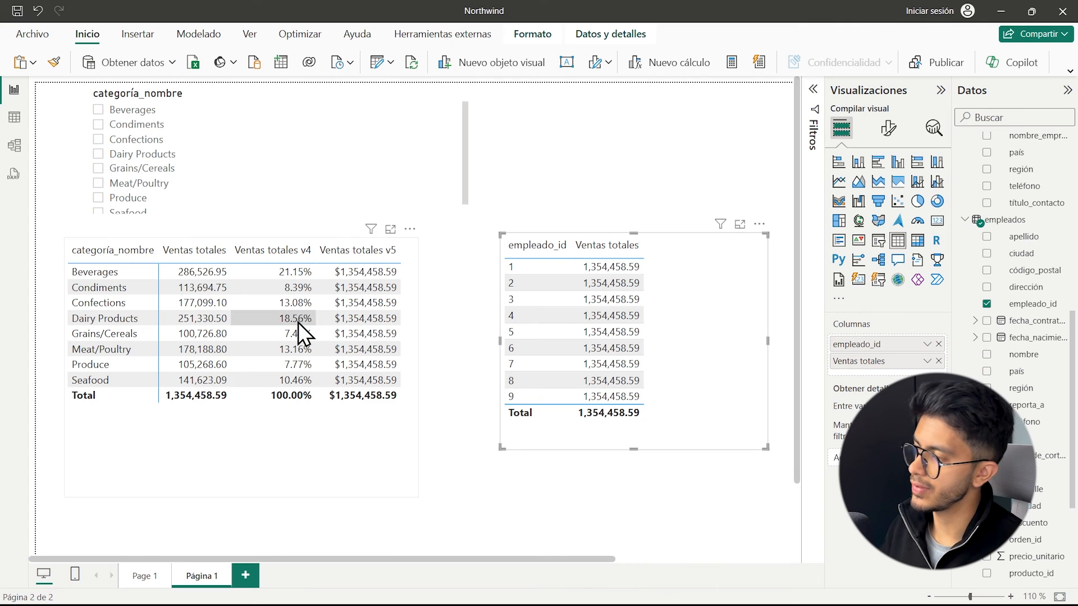
Display the Ventas totales measure's formula and examine the ordenes_detalle table argument of its SUMX.
scroll(1019, 224, "up", 2)
scroll(1019, 218, "up", 6)
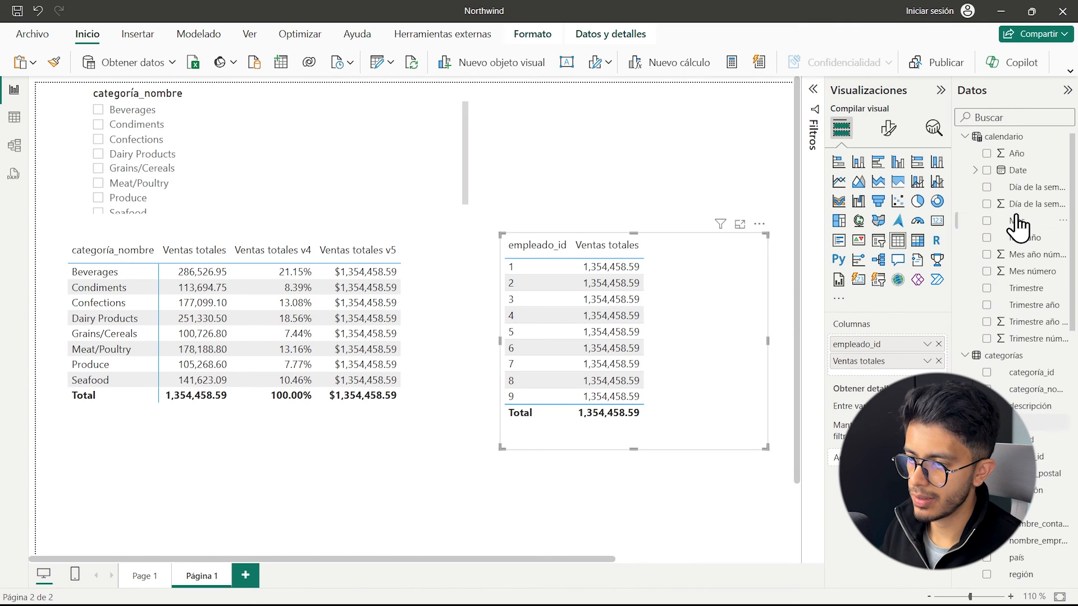
scroll(1017, 365, "down", 5)
scroll(1018, 376, "down", 3)
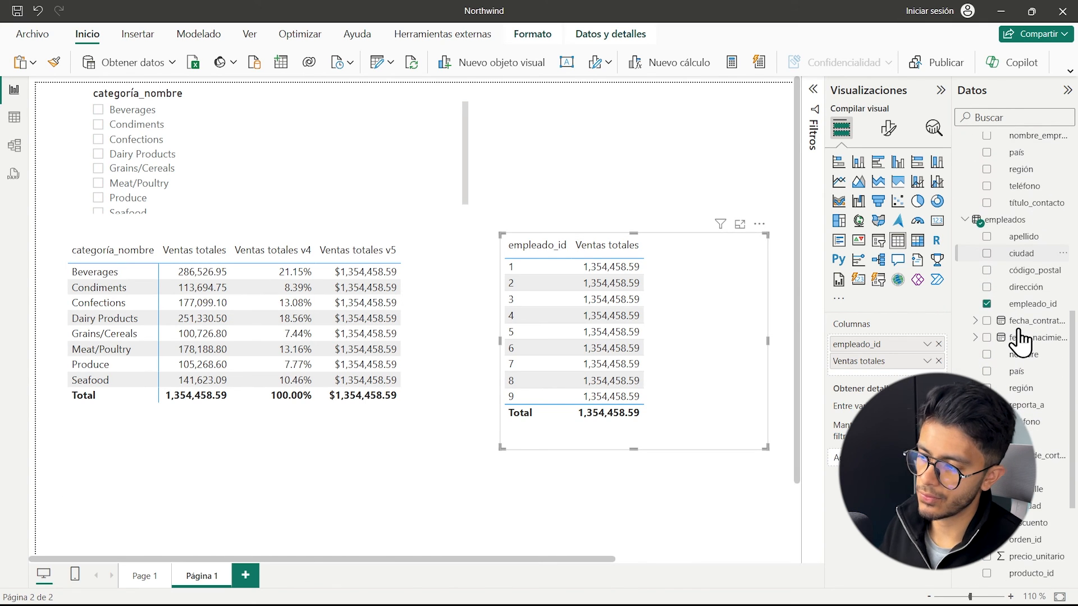
scroll(1019, 393, "down", 6)
left_click(1046, 438)
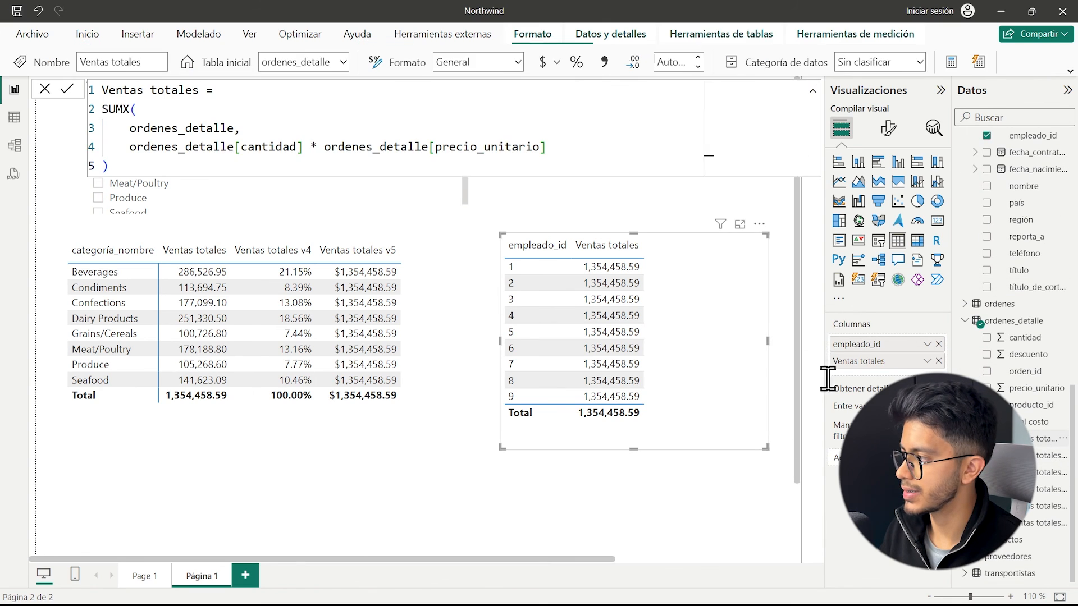
left_click_drag(165, 163, 233, 126)
left_click(158, 129)
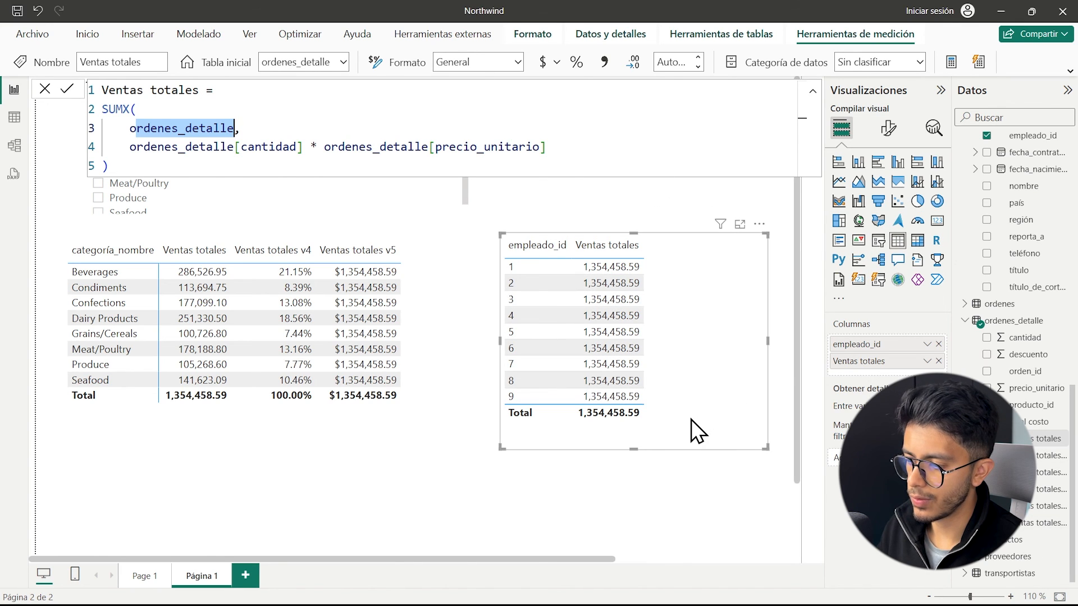
left_click(679, 440)
Create a new measure named Ventas totales 6 in the ordenes_detalle table.
left_click(1035, 505)
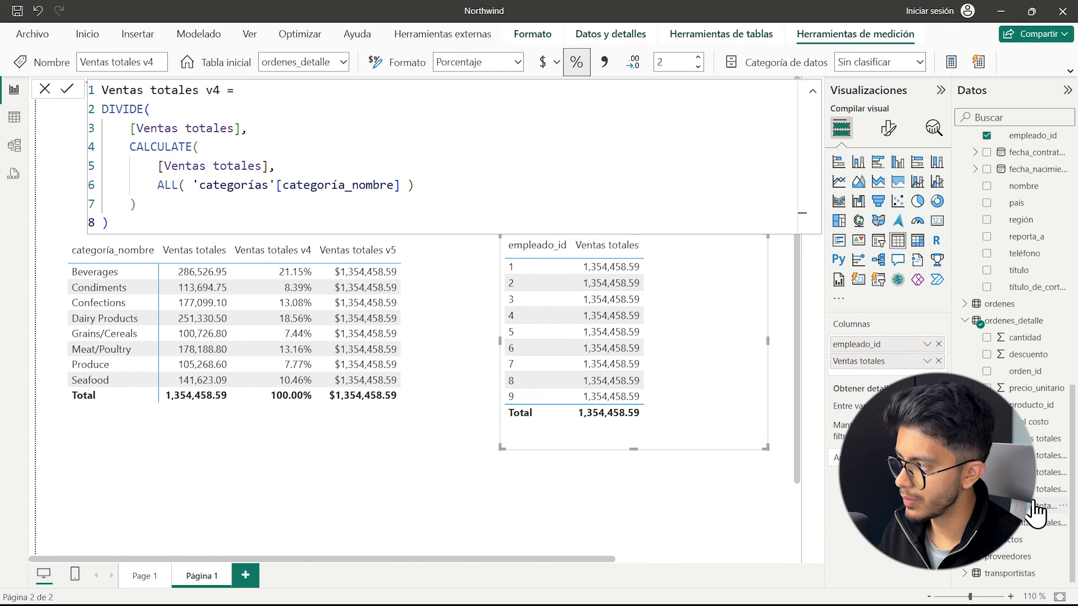
left_click(1037, 522)
right_click(1037, 522)
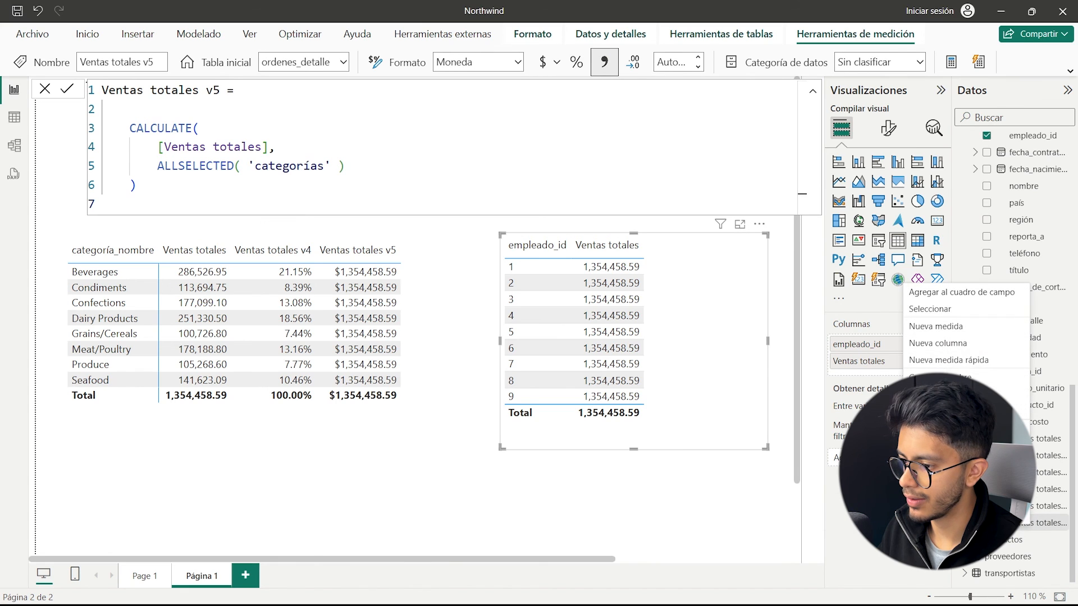
left_click(944, 328)
type("Ventas t")
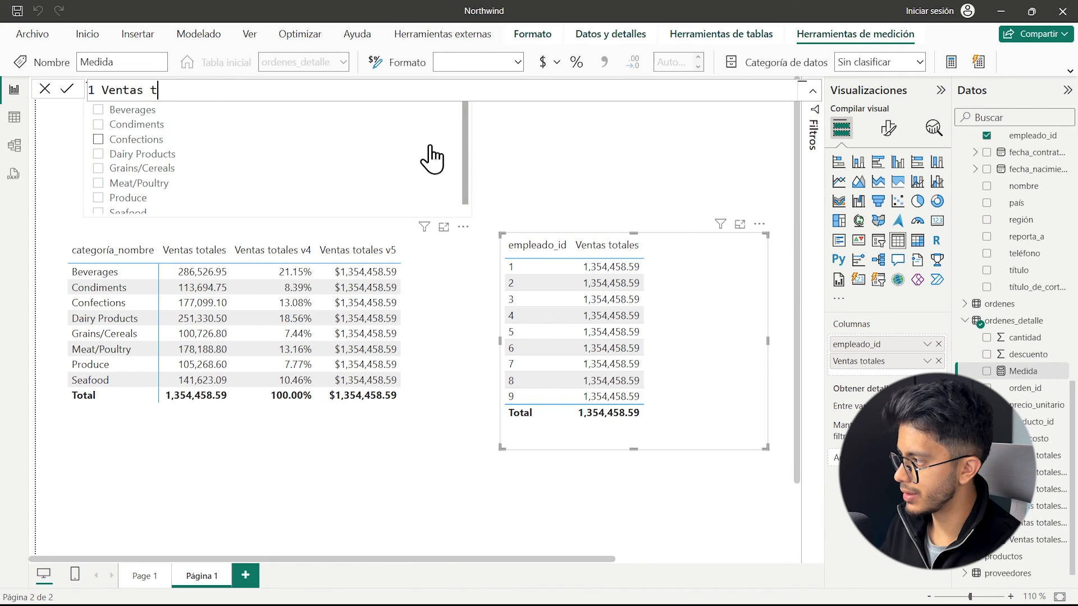
type("otales 6 =")
key("shift+Return")
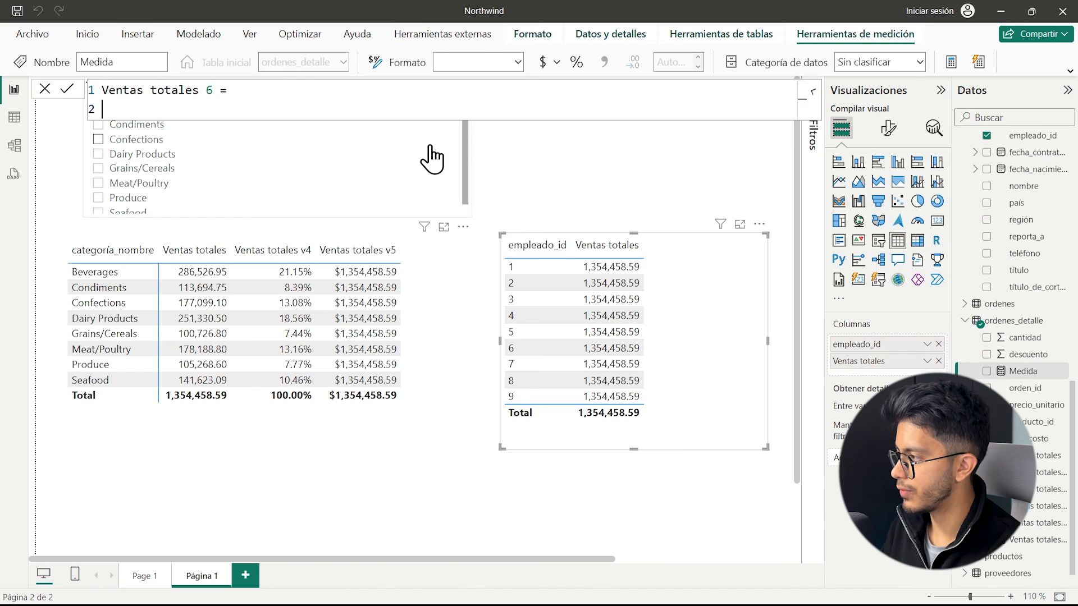
Begin the Ventas totales 6 formula with CALCULATE, using [Ventas totales] as its expression.
type("CALCULATE(")
key("shift+Return")
type("[ve")
key("Tab")
type(",")
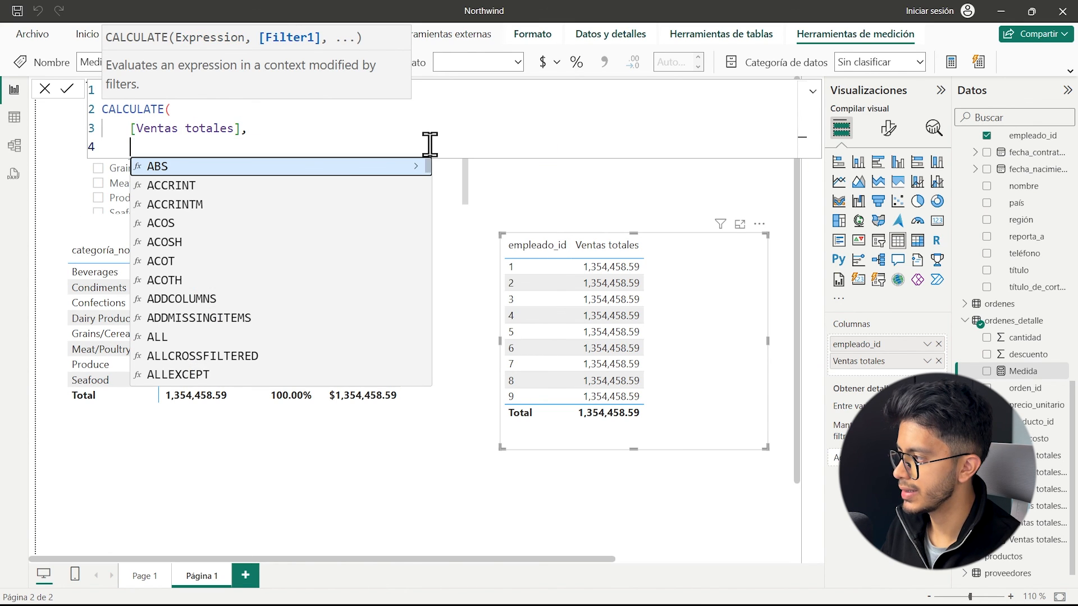
key("shift+Return")
Add USERELATIONSHIP as the filter argument of CALCULATE in the Ventas totales 6 formula.
type("use")
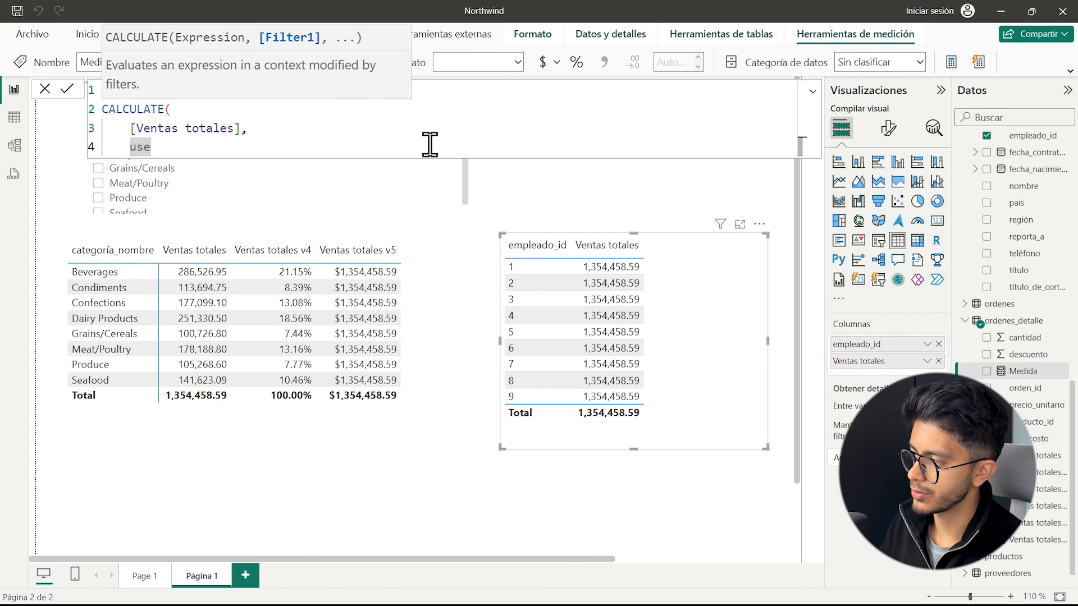
type("re")
key("Tab")
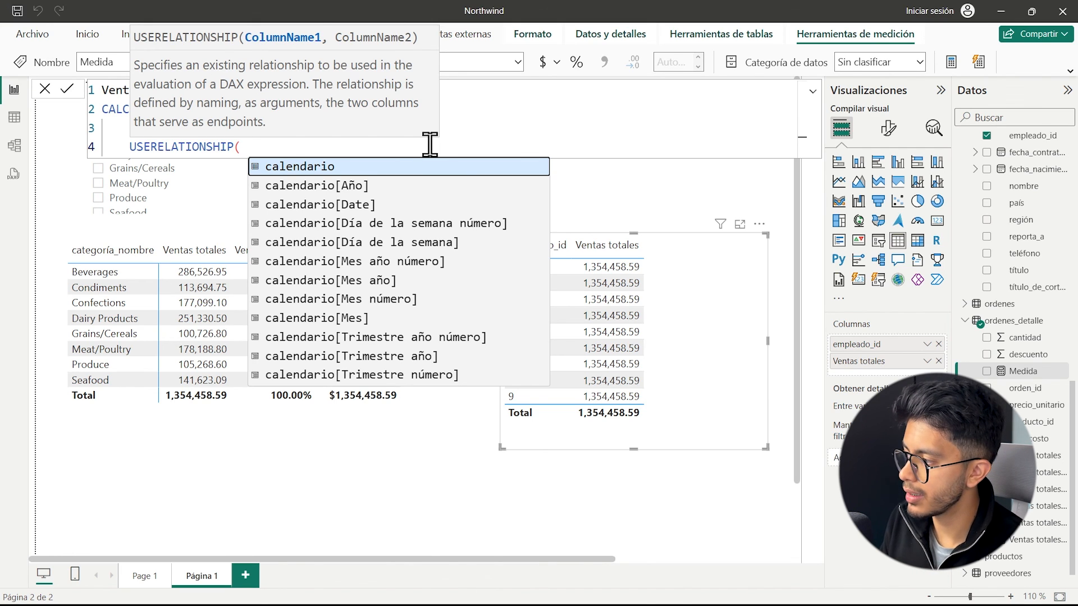
left_click(108, 109)
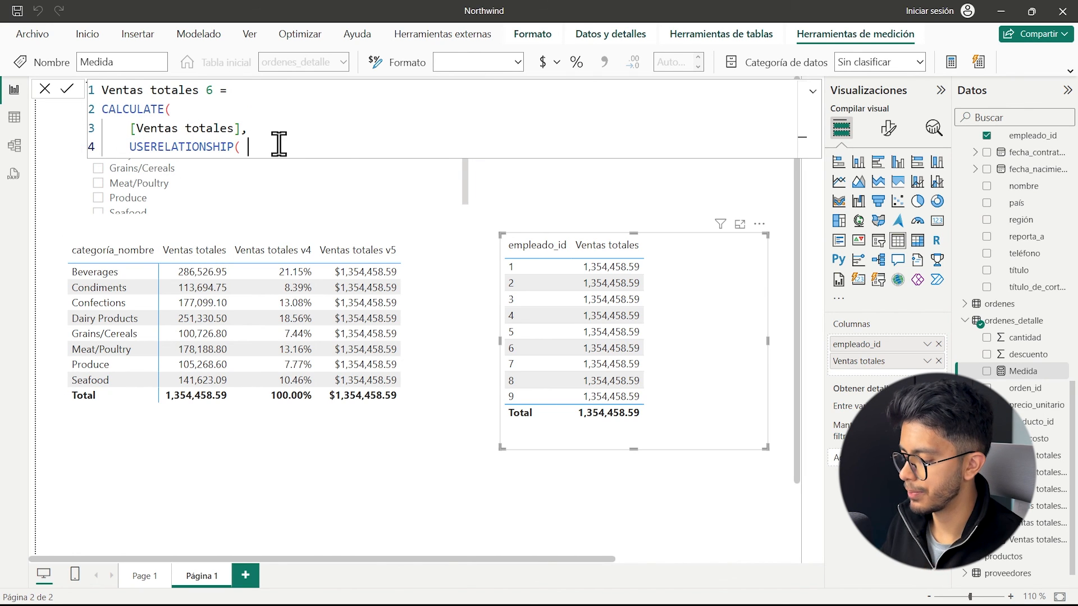
Pass empleados[empleado_id] and ordenes[empleado_id] to USERELATIONSHIP, then close the CALCULATE formula and commit the Ventas totales 6 measure.
type("em")
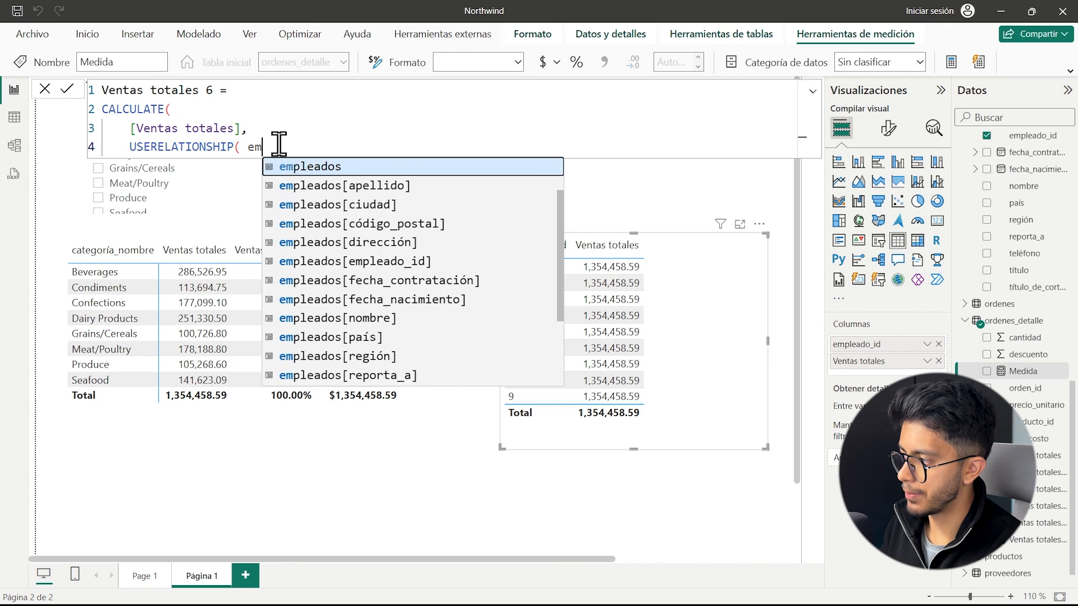
type("pleados[e")
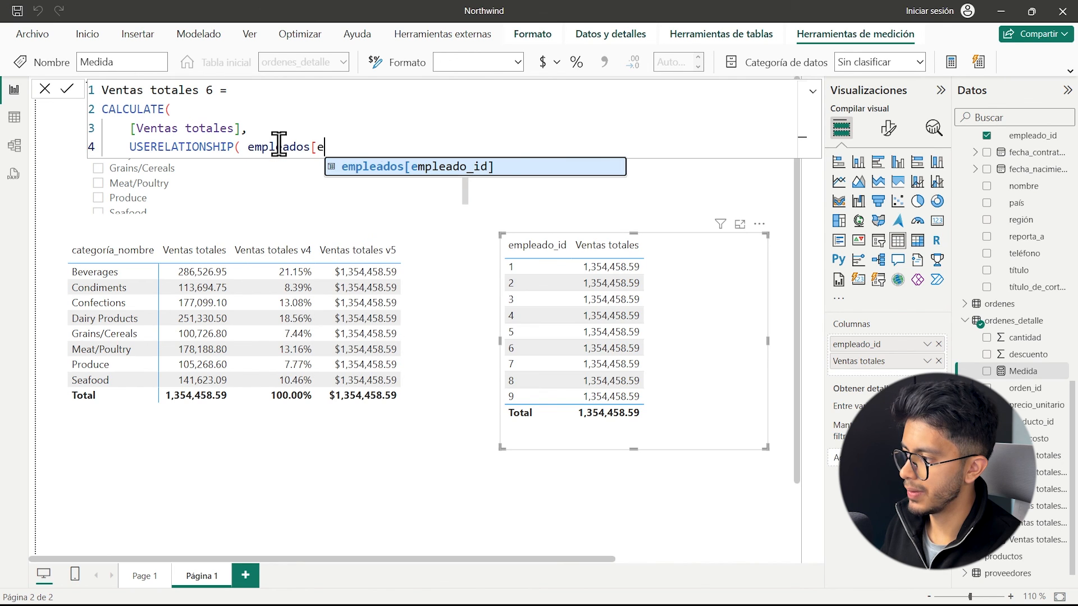
key("Tab")
type(", ")
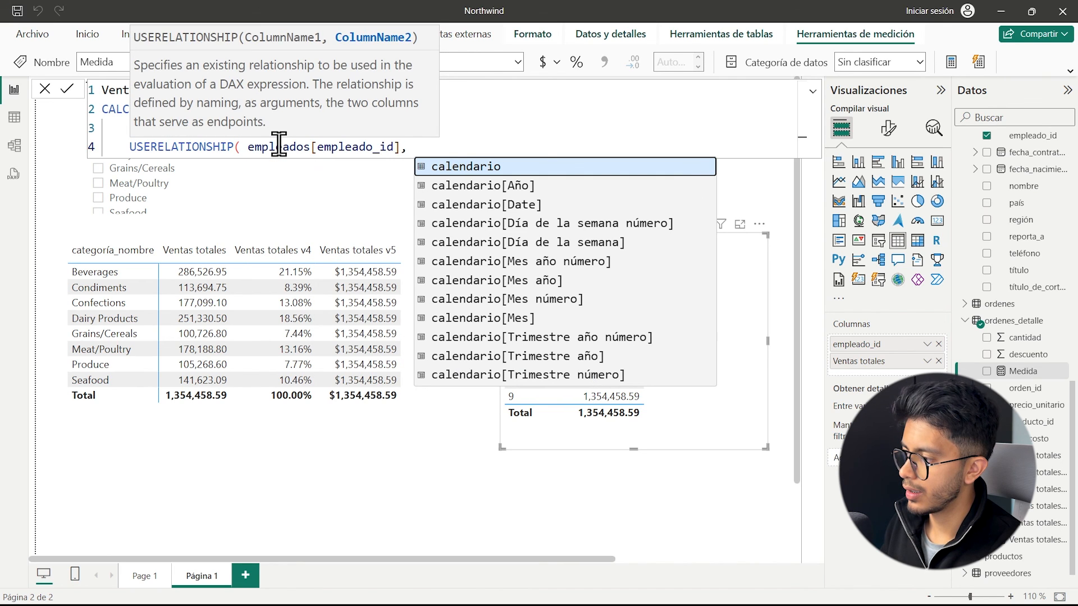
type("ordenes[e")
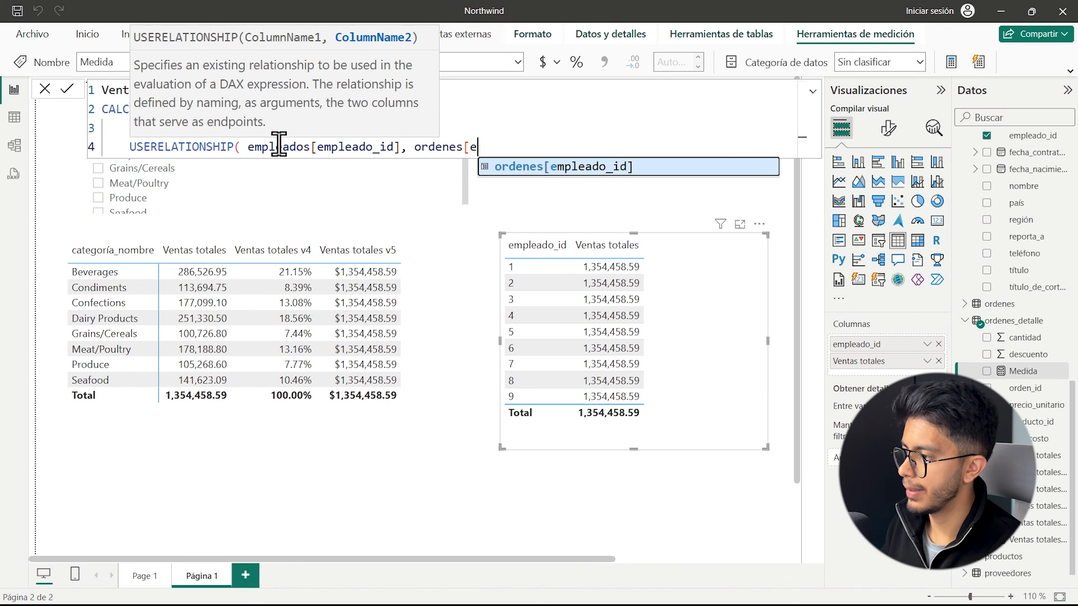
key("Tab")
type(")")
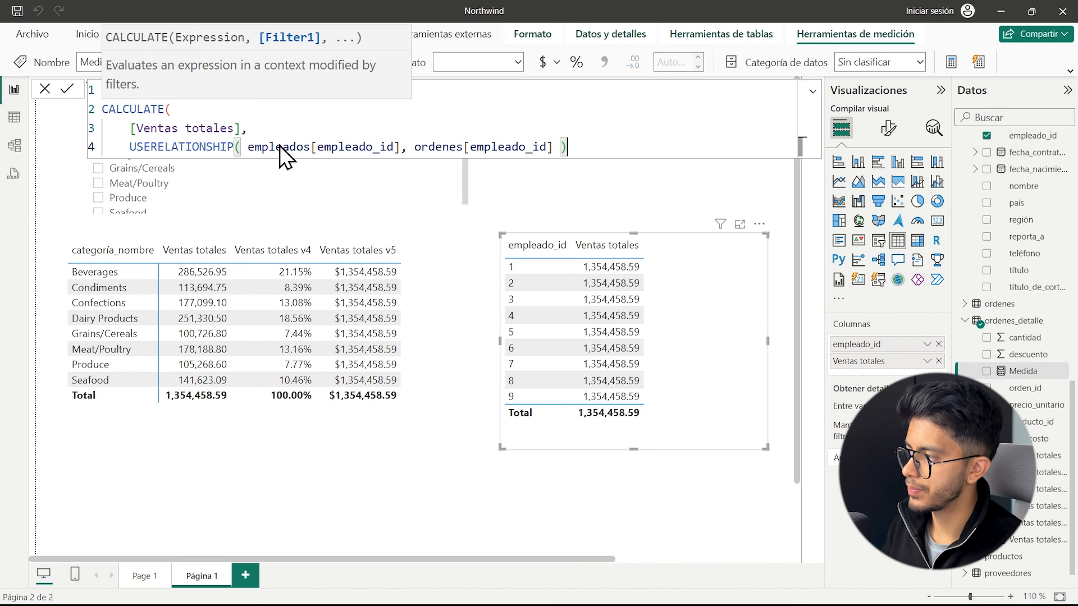
key("Return")
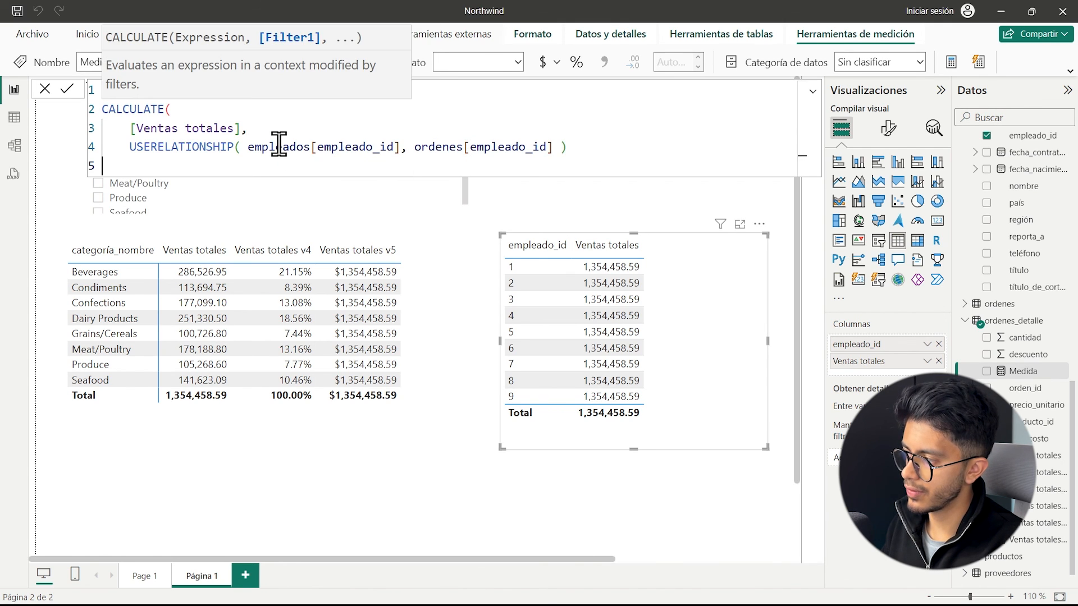
type(")")
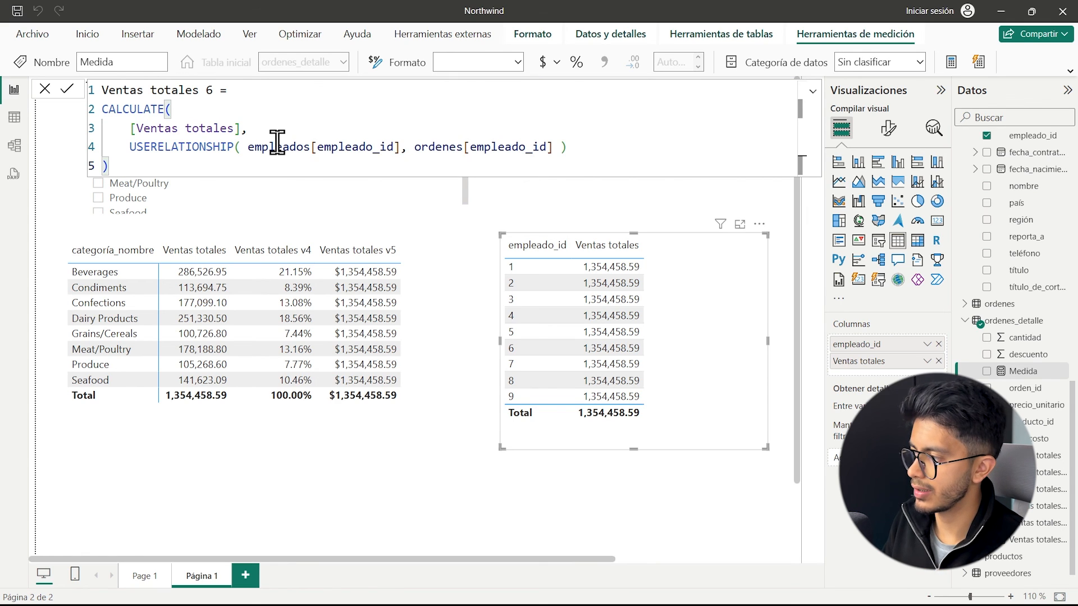
key("Return")
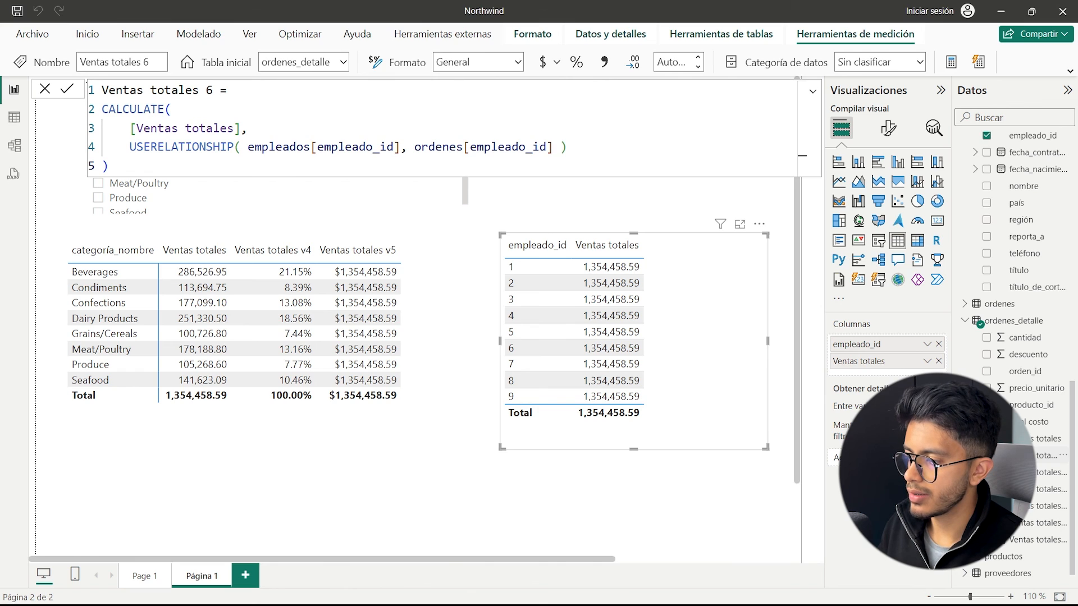
Add the Ventas totales 6 measure to the empleado_id table visual and enlarge the visual slightly.
left_click(986, 455)
left_click_drag(765, 447, 770, 478)
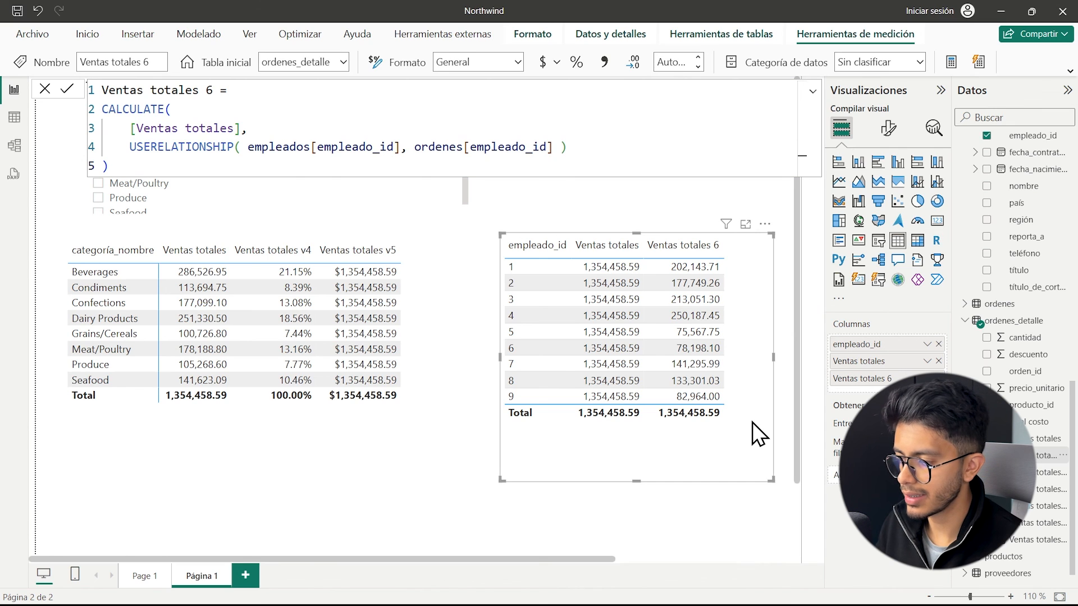
Examine the inactive empleados–ordenes relationship in the model view against the employee sales table in the report.
left_click(14, 148)
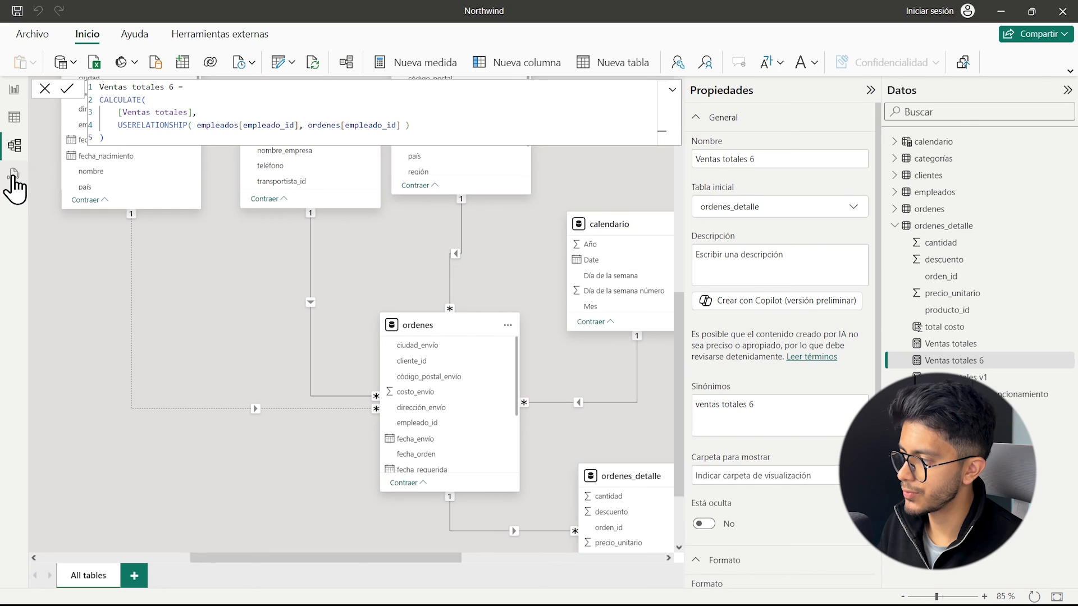
left_click(14, 89)
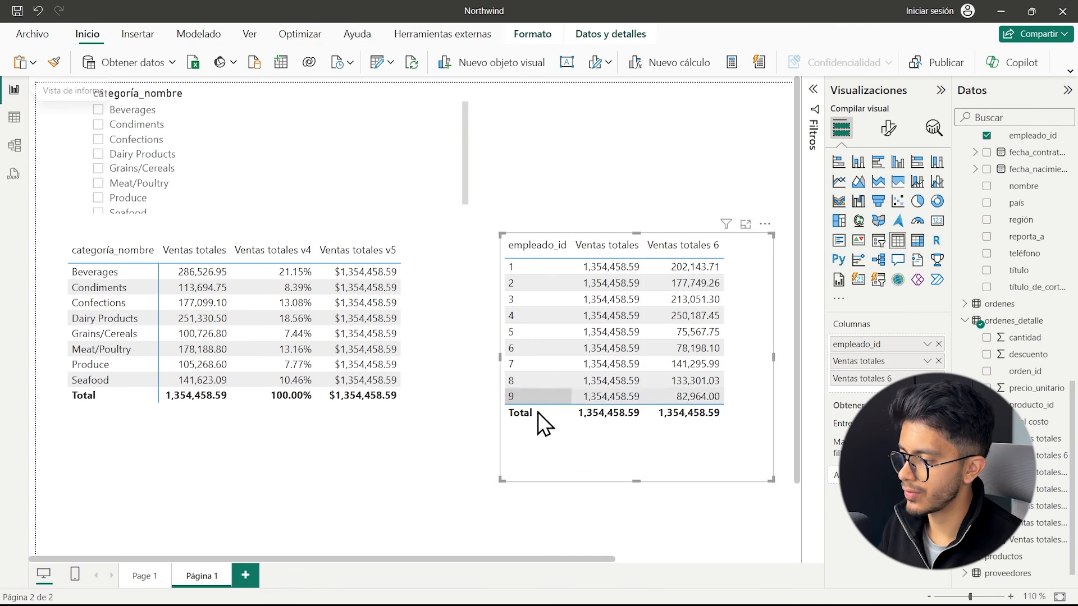
left_click(14, 146)
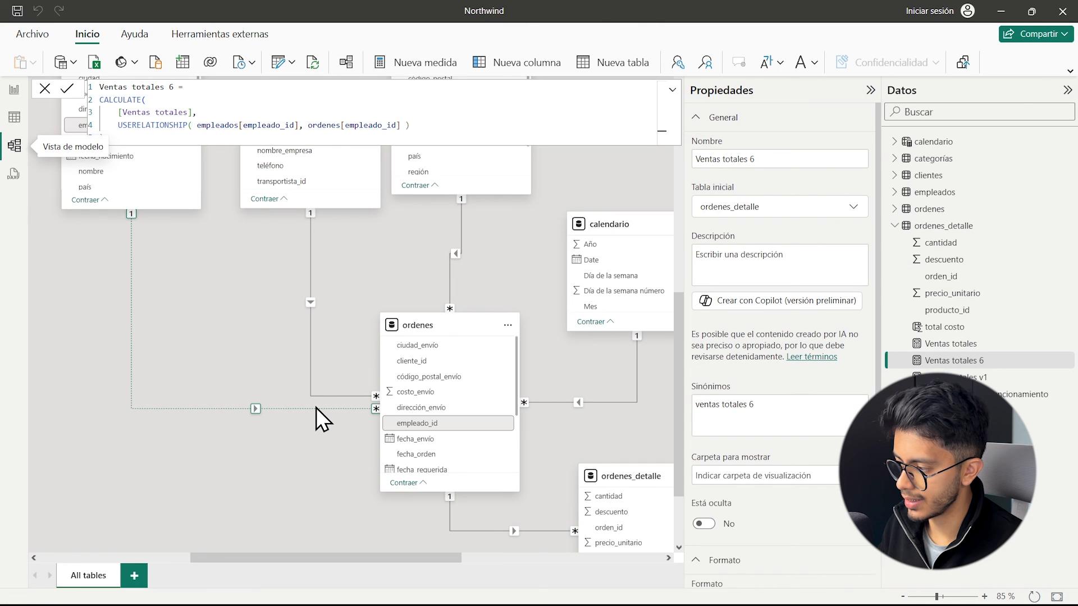